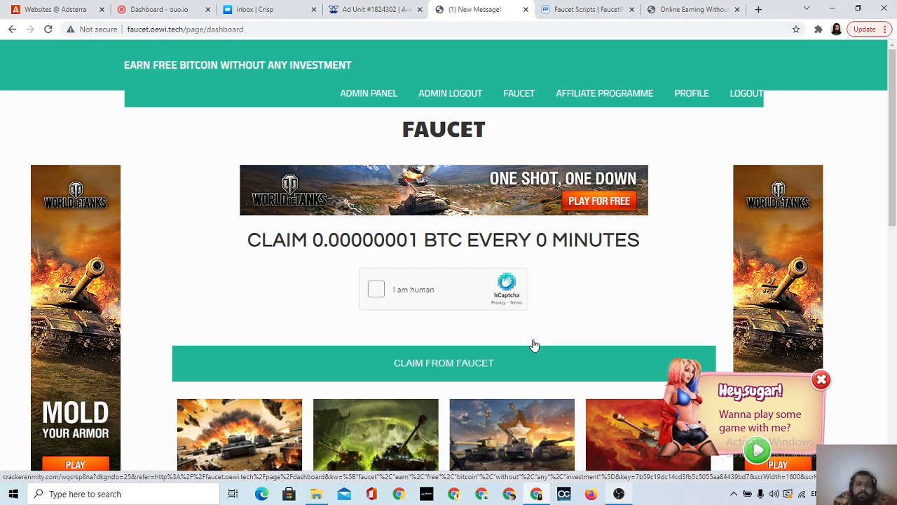
Scroll through the faucet dashboard, then open a new browser tab on the Google start page.
{"action": "scroll", "coordinate": [547, 330], "scroll_direction": "down", "scroll_amount": 2}
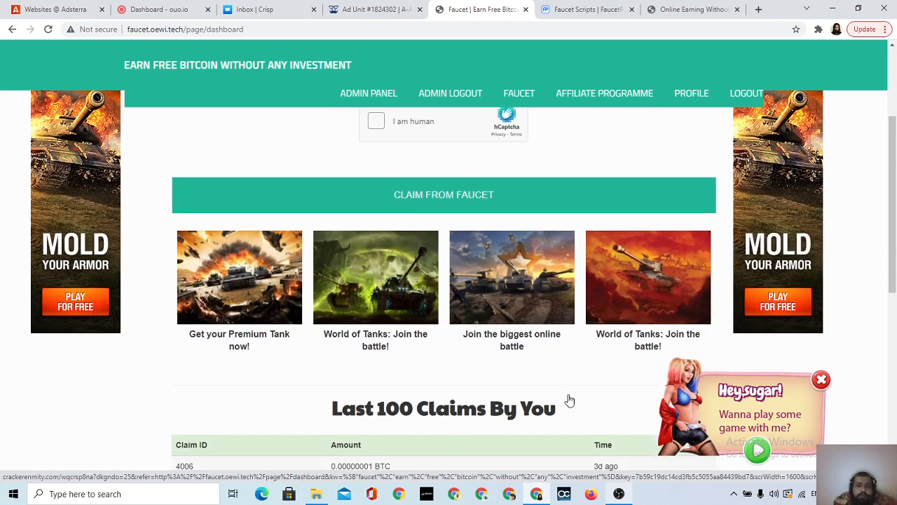
{"action": "scroll", "coordinate": [570, 402], "scroll_direction": "down", "scroll_amount": 1}
{"action": "scroll", "coordinate": [568, 401], "scroll_direction": "up", "scroll_amount": 3}
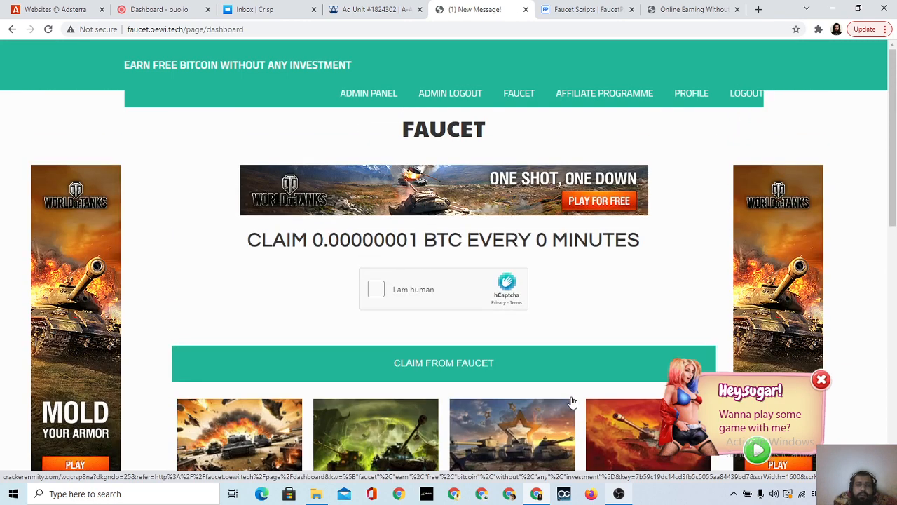
{"action": "scroll", "coordinate": [571, 402], "scroll_direction": "down", "scroll_amount": 2}
{"action": "scroll", "coordinate": [573, 400], "scroll_direction": "up", "scroll_amount": 2}
{"action": "scroll", "coordinate": [495, 127], "scroll_direction": "down", "scroll_amount": 1}
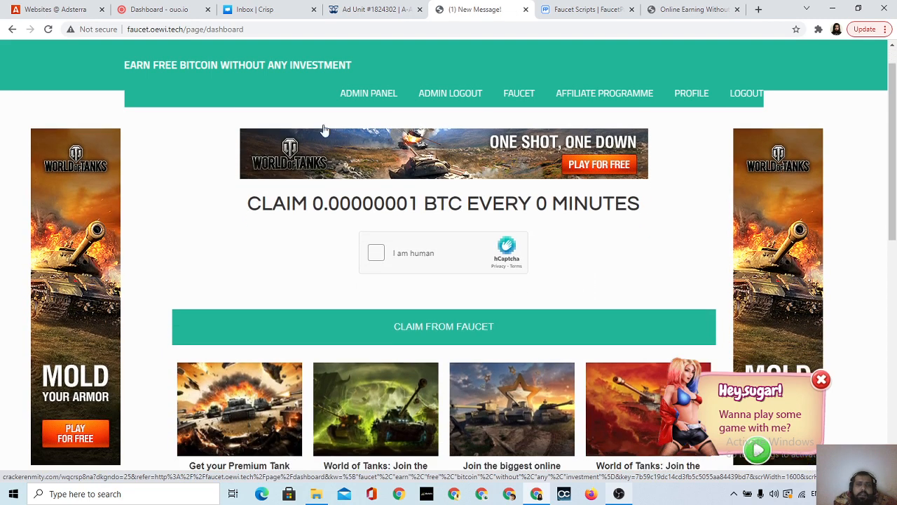
{"action": "scroll", "coordinate": [542, 266], "scroll_direction": "up", "scroll_amount": 1}
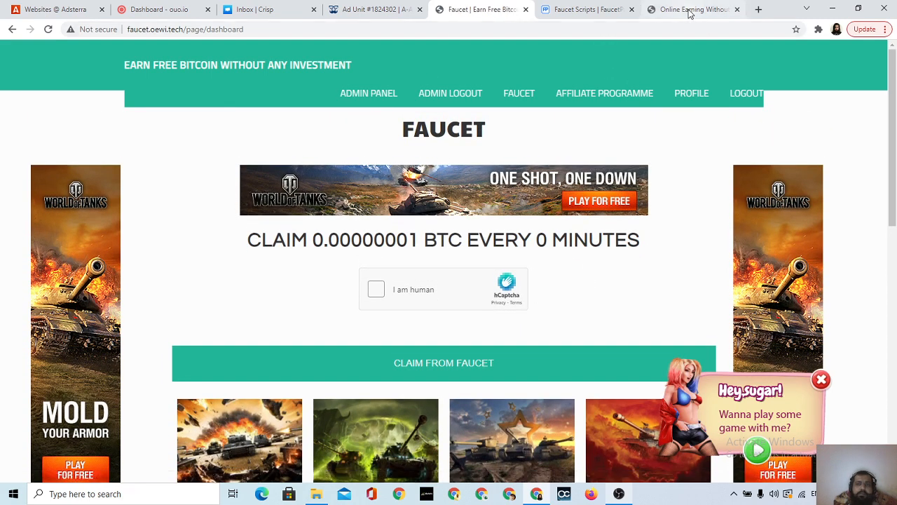
{"action": "left_click", "coordinate": [687, 10]}
{"action": "left_click", "coordinate": [759, 9]}
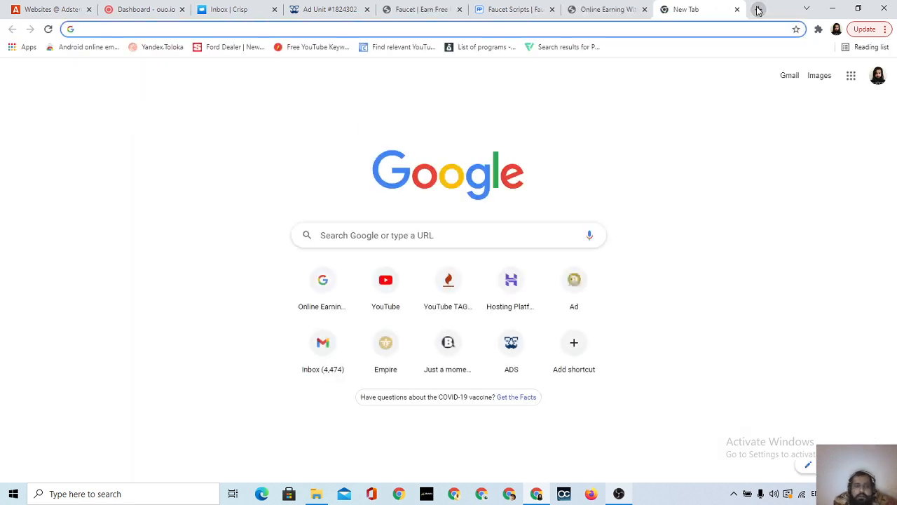
Go to hostinger.com and log in to reach the hPanel home page for oewi.tech.
{"action": "type", "text": "hos"}
{"action": "key", "text": "Return"}
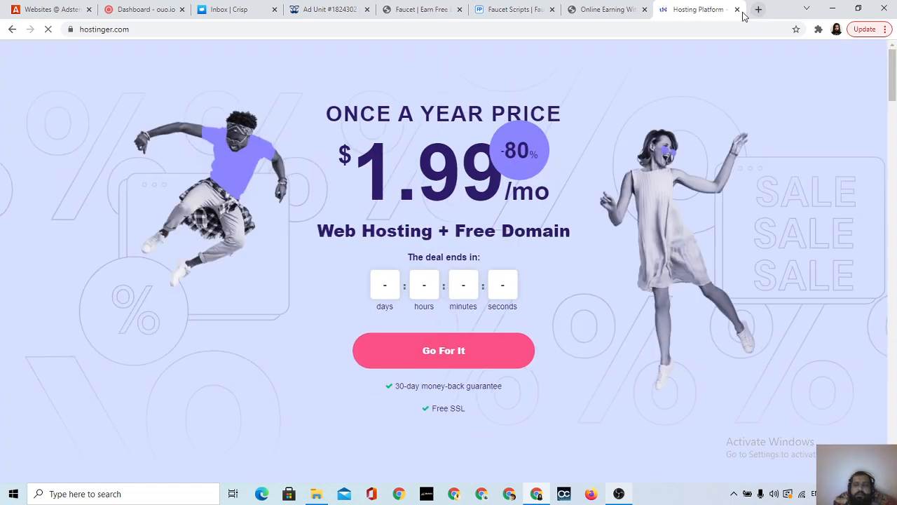
{"action": "left_click", "coordinate": [789, 61]}
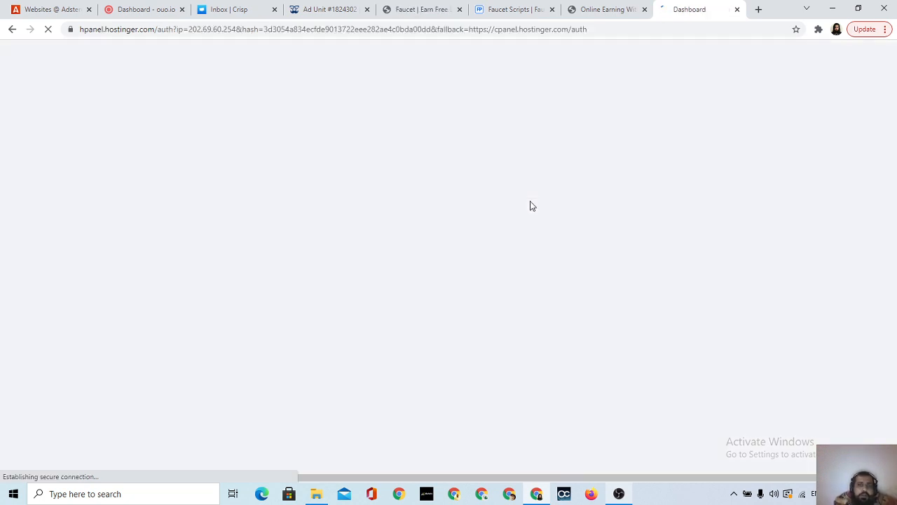
{"action": "left_click", "coordinate": [604, 9]}
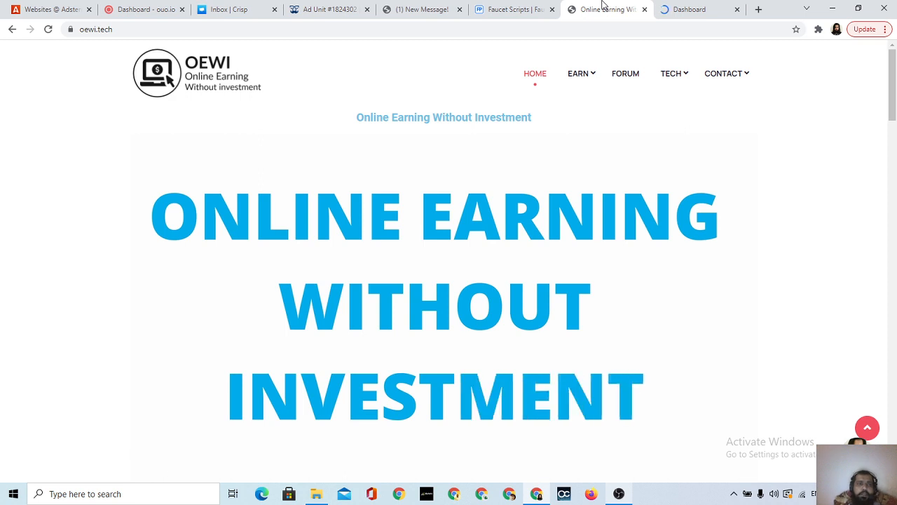
{"action": "left_click", "coordinate": [705, 6]}
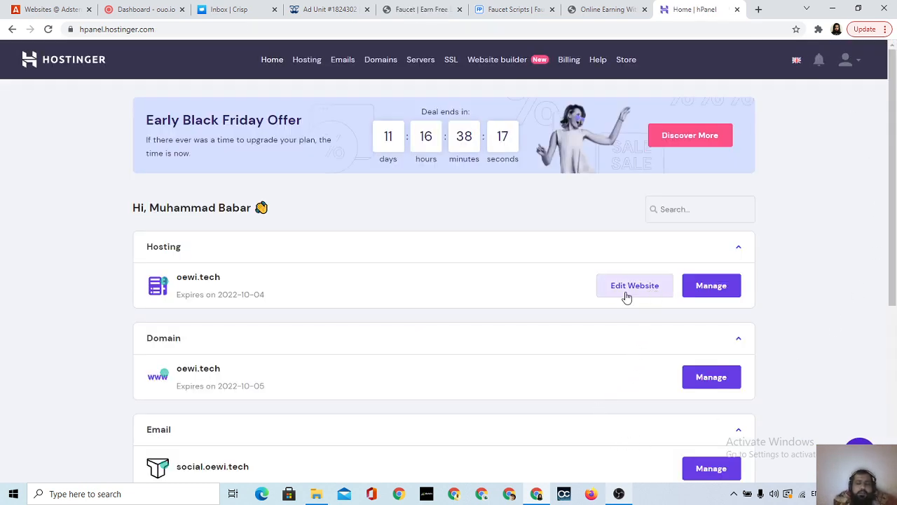
Open the oewi.tech website dashboard and go to Domains > Subdomains.
{"action": "left_click", "coordinate": [627, 295]}
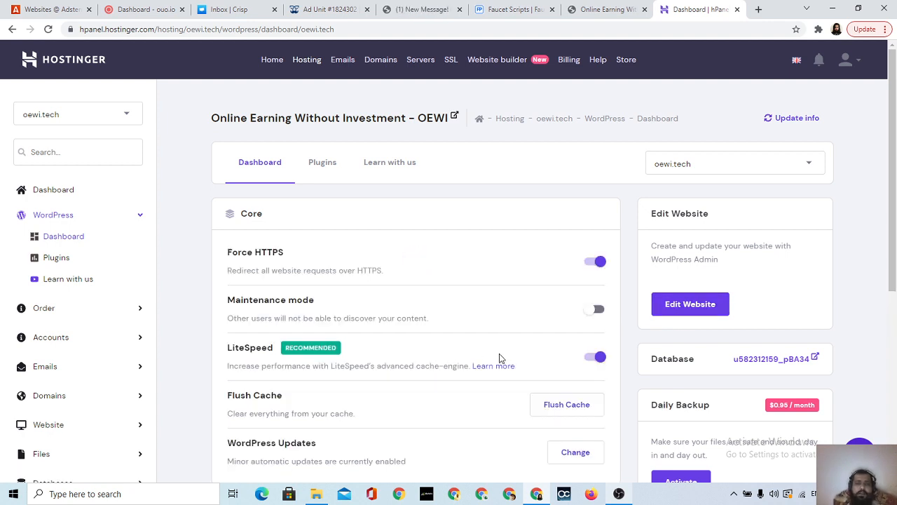
{"action": "scroll", "coordinate": [425, 363], "scroll_direction": "down", "scroll_amount": 1}
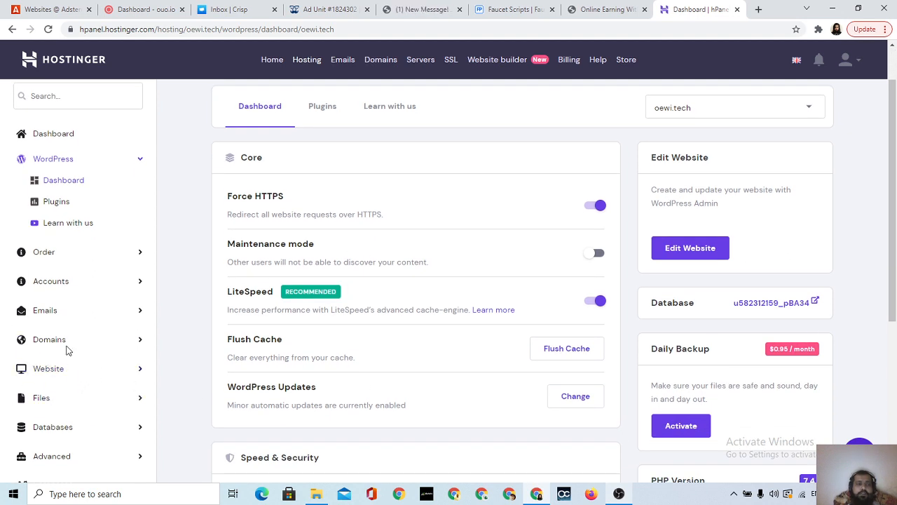
{"action": "left_click", "coordinate": [140, 344]}
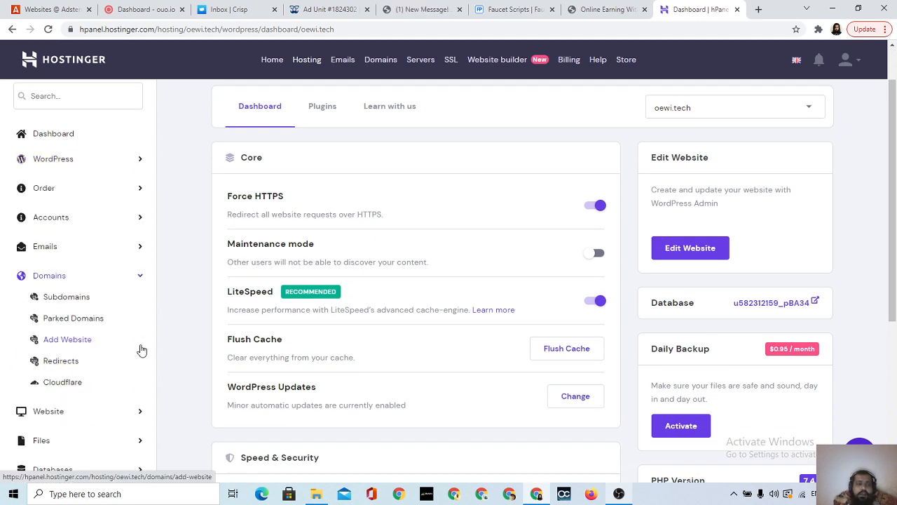
{"action": "left_click", "coordinate": [70, 301]}
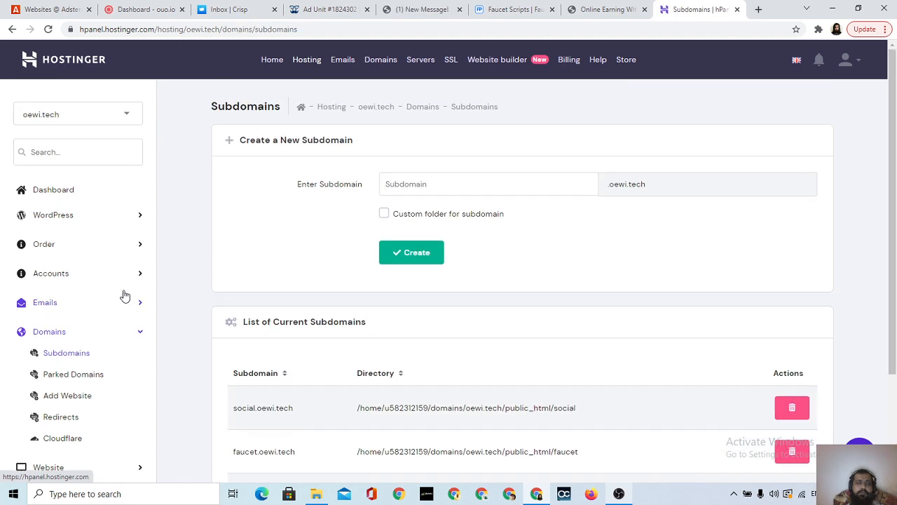
Check the OEWI site address, then enter doge as the new subdomain name.
{"action": "scroll", "coordinate": [599, 294], "scroll_direction": "down", "scroll_amount": 2}
{"action": "scroll", "coordinate": [606, 314], "scroll_direction": "up", "scroll_amount": 2}
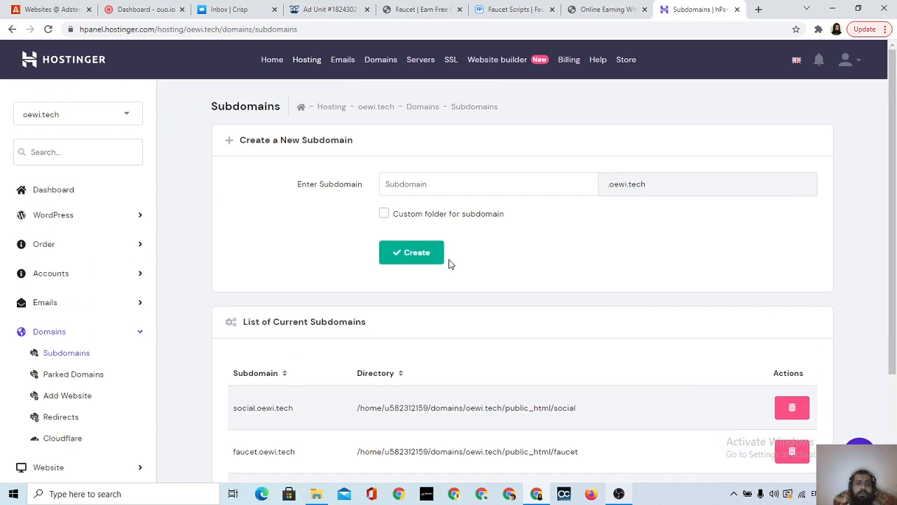
{"action": "left_click", "coordinate": [421, 188]}
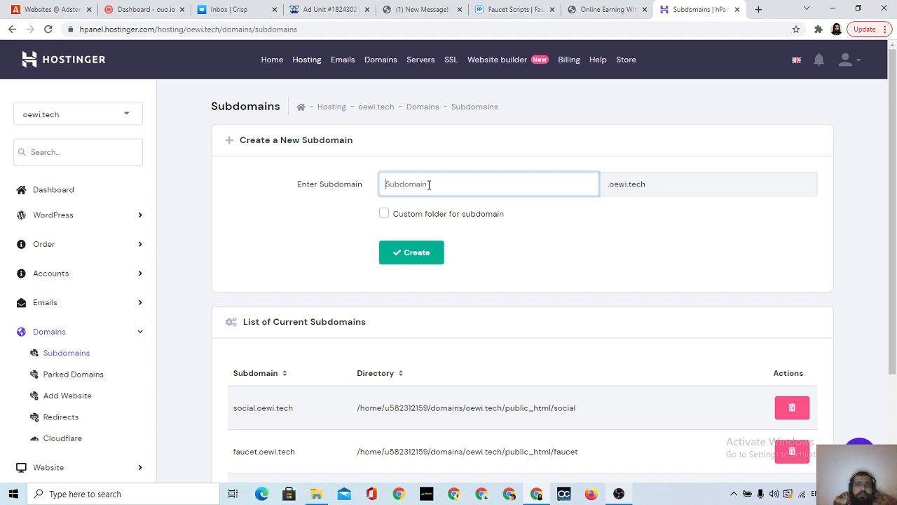
{"action": "left_click", "coordinate": [607, 9]}
{"action": "left_click", "coordinate": [81, 29]}
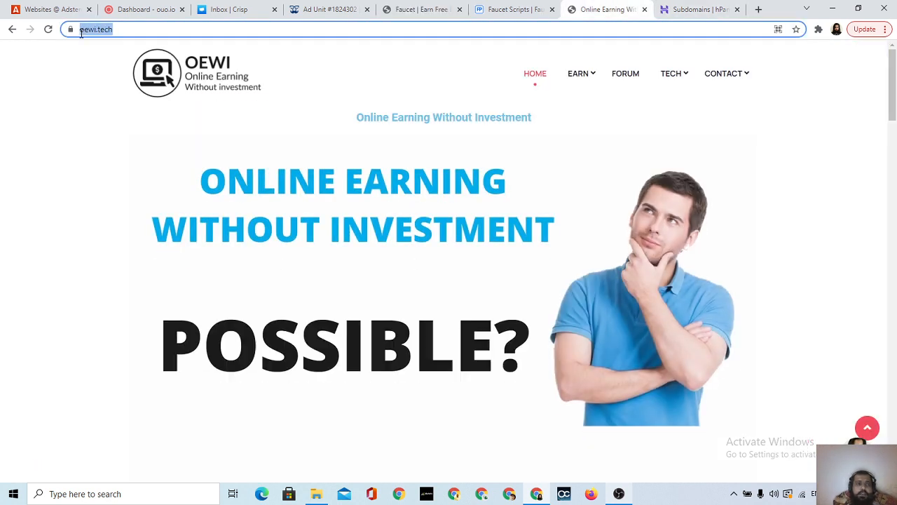
{"action": "left_click", "coordinate": [84, 30]}
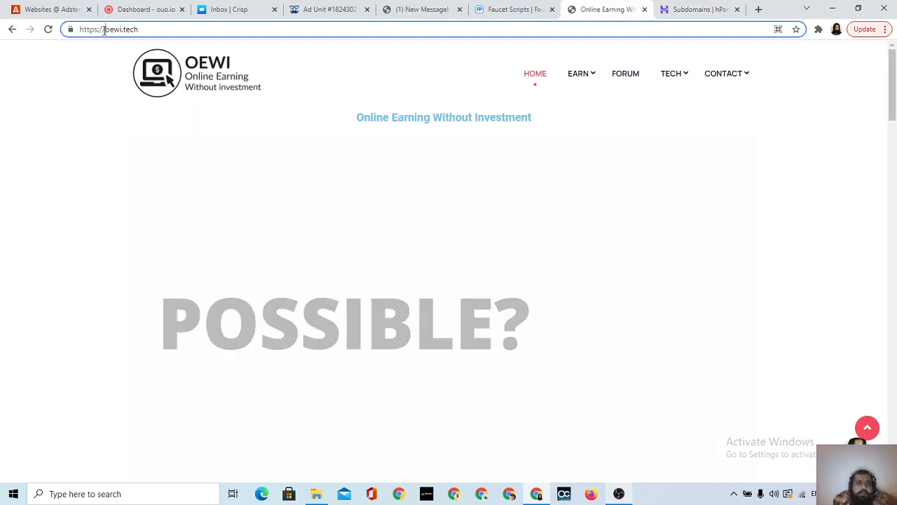
{"action": "left_click", "coordinate": [700, 8]}
{"action": "left_click", "coordinate": [437, 183]}
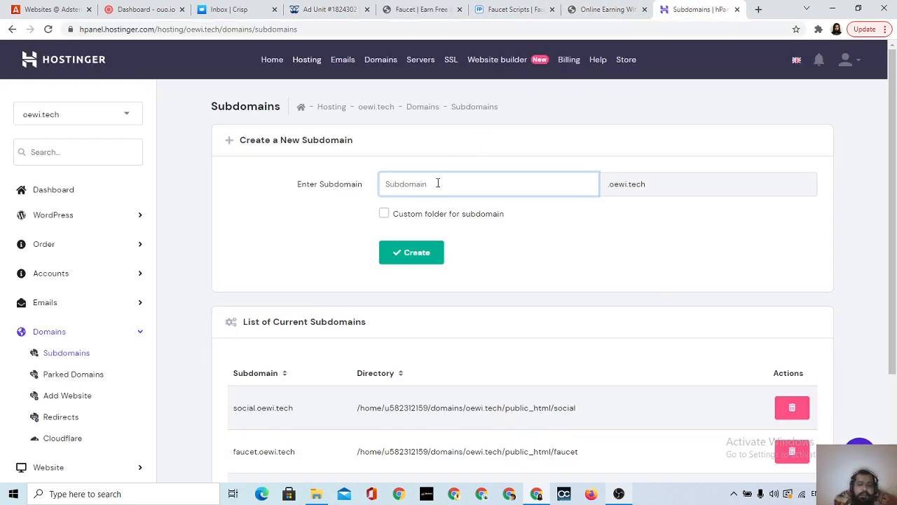
{"action": "type", "text": "doge"}
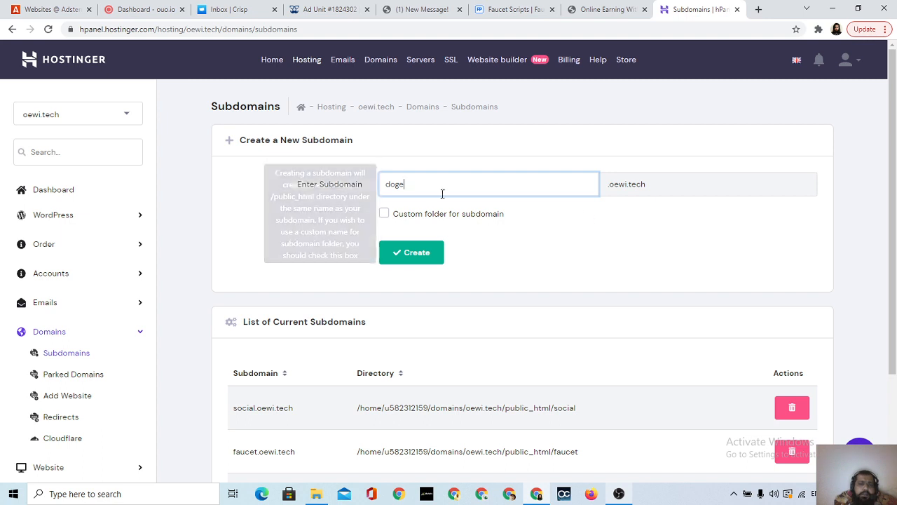
Enable Custom folder with directory doge, and copy litecoin.oewi.tech for a new tab.
{"action": "left_click", "coordinate": [385, 215]}
{"action": "left_click", "coordinate": [480, 248]}
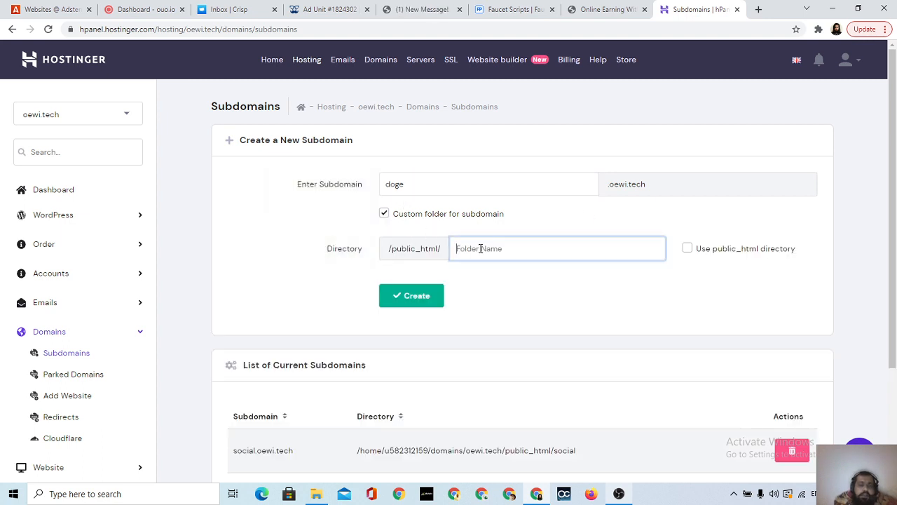
{"action": "type", "text": "doe"}
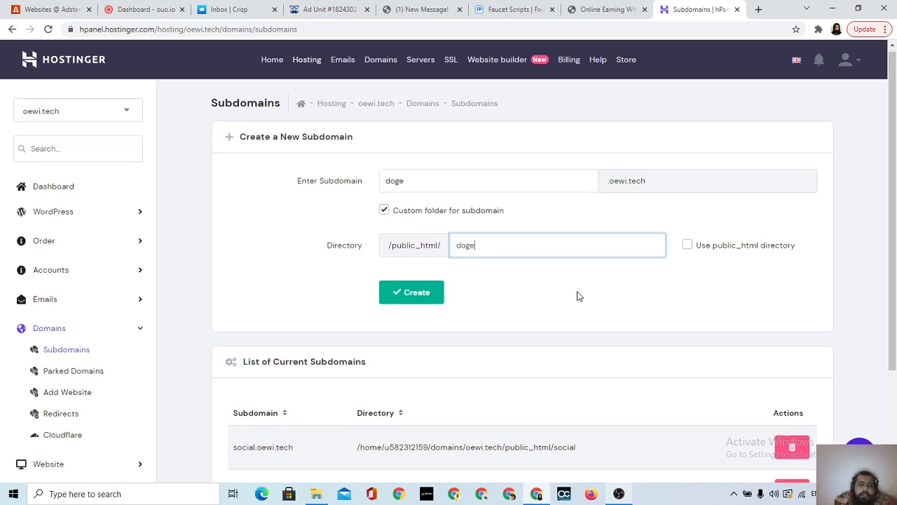
{"action": "scroll", "coordinate": [284, 406], "scroll_direction": "down", "scroll_amount": 2}
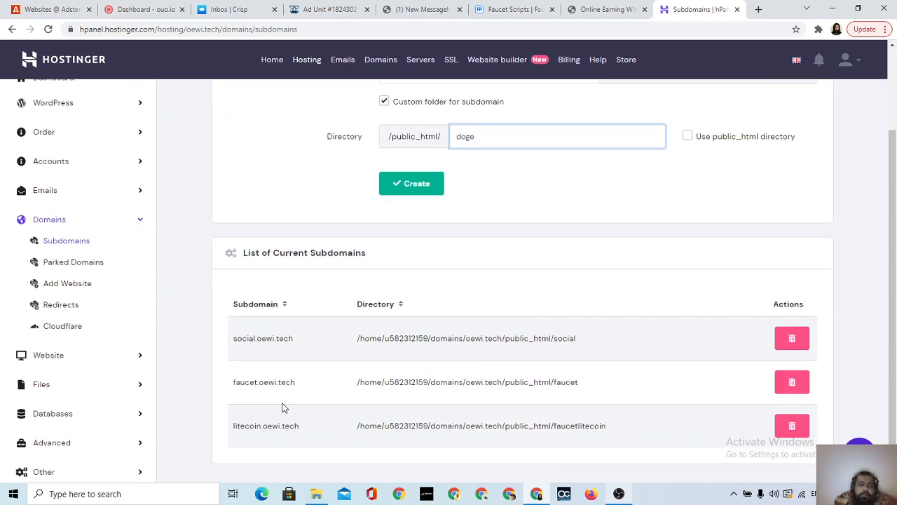
{"action": "left_click", "coordinate": [234, 430]}
{"action": "left_click_drag", "start_coordinate": [234, 426], "coordinate": [305, 429]}
{"action": "key", "text": "ctrl+c"}
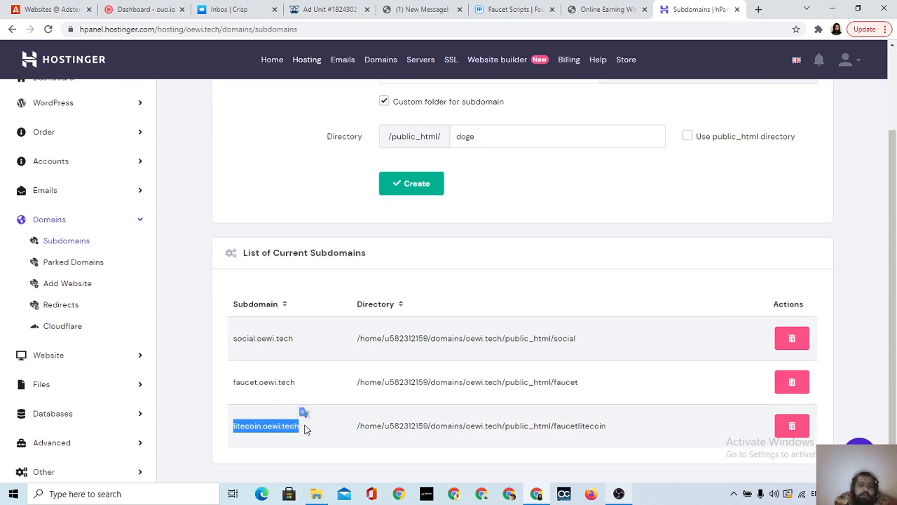
{"action": "left_click", "coordinate": [758, 10]}
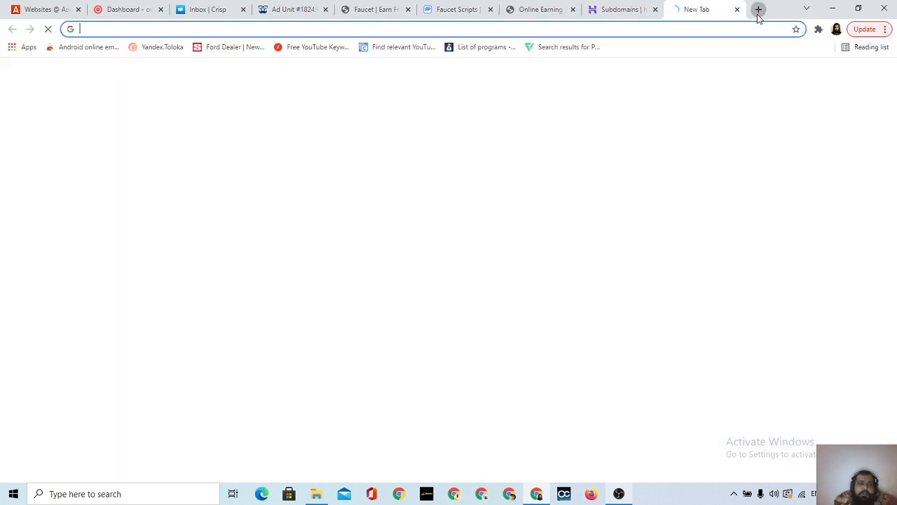
Load litecoin.oewi.tech, which shows an empty Index of / listing.
{"action": "key", "text": "ctrl+v"}
{"action": "key", "text": "Return"}
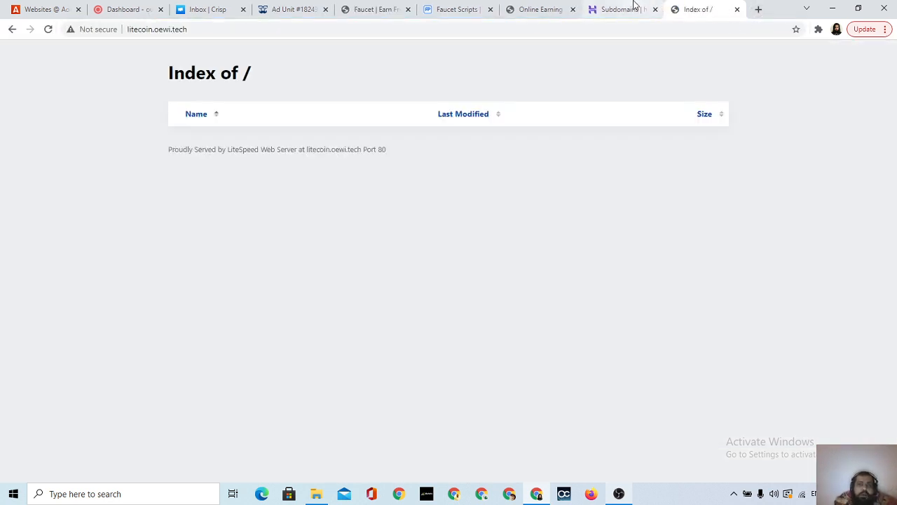
{"action": "left_click", "coordinate": [635, 7]}
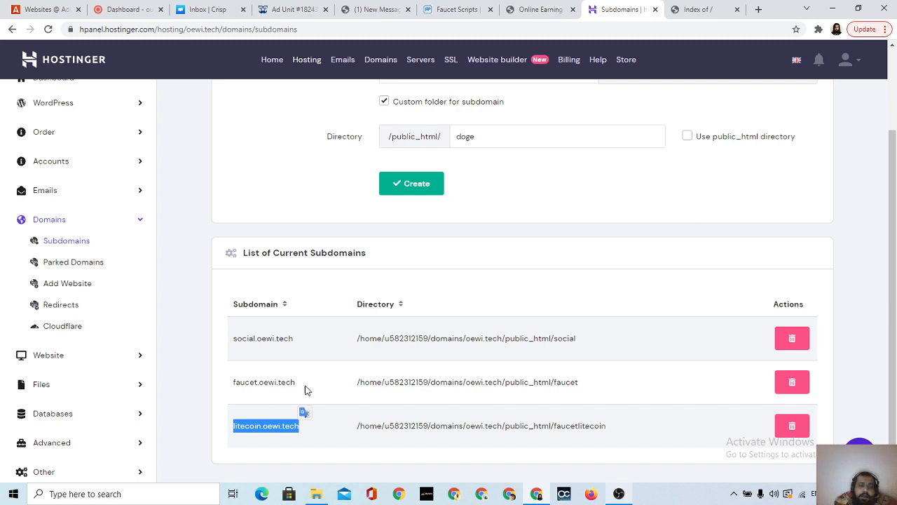
Launch the hPanel File Manager from Files, then move to the FaucetPay Faucet Scripts tab.
{"action": "left_click", "coordinate": [88, 390]}
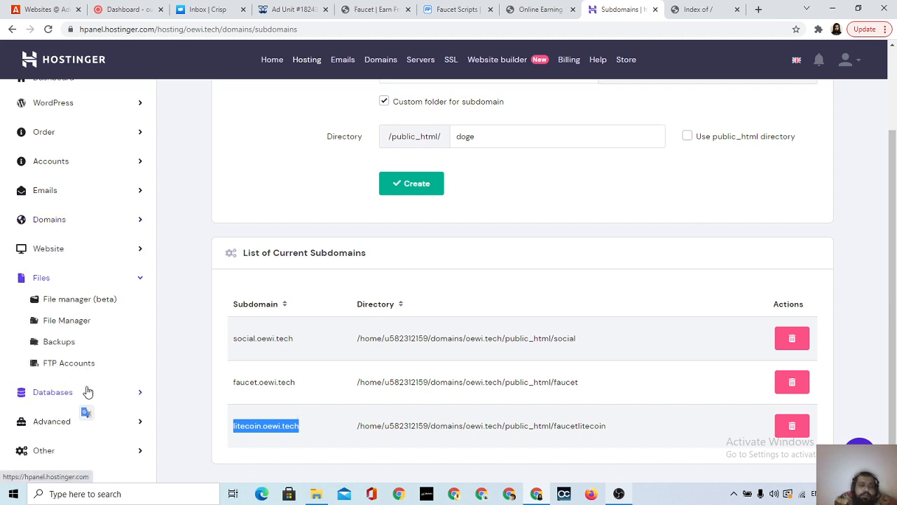
{"action": "left_click", "coordinate": [76, 326]}
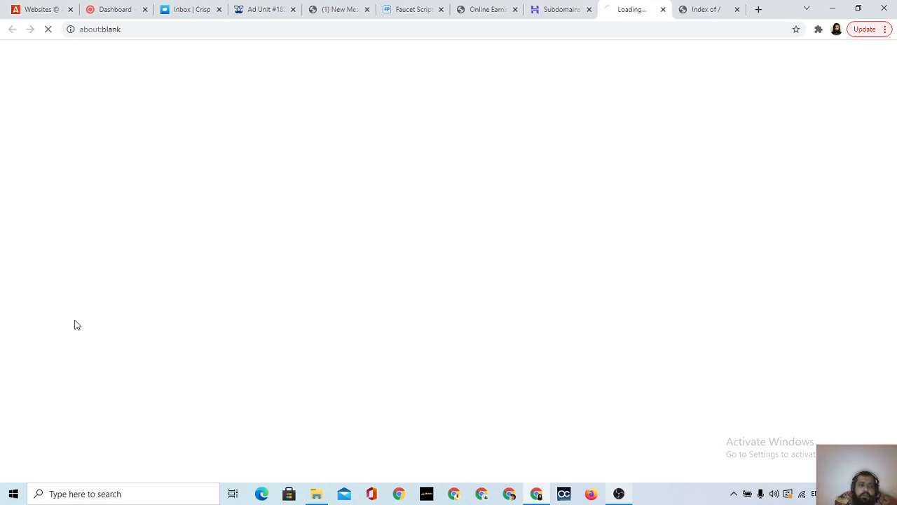
{"action": "left_click", "coordinate": [495, 7]}
{"action": "left_click", "coordinate": [564, 8]}
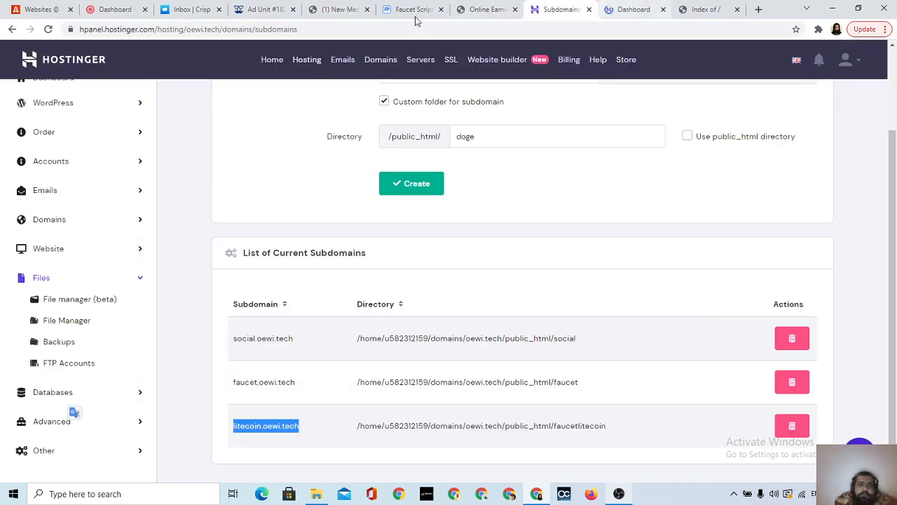
{"action": "left_click", "coordinate": [411, 8]}
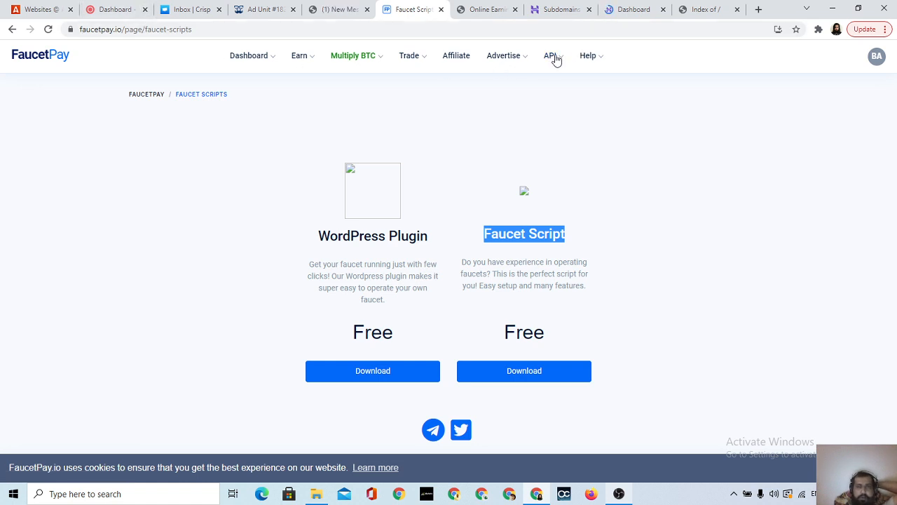
Download the FaucetPay Faucet Script as faucet (5).zip from API > Faucet Scripts.
{"action": "left_click", "coordinate": [554, 59]}
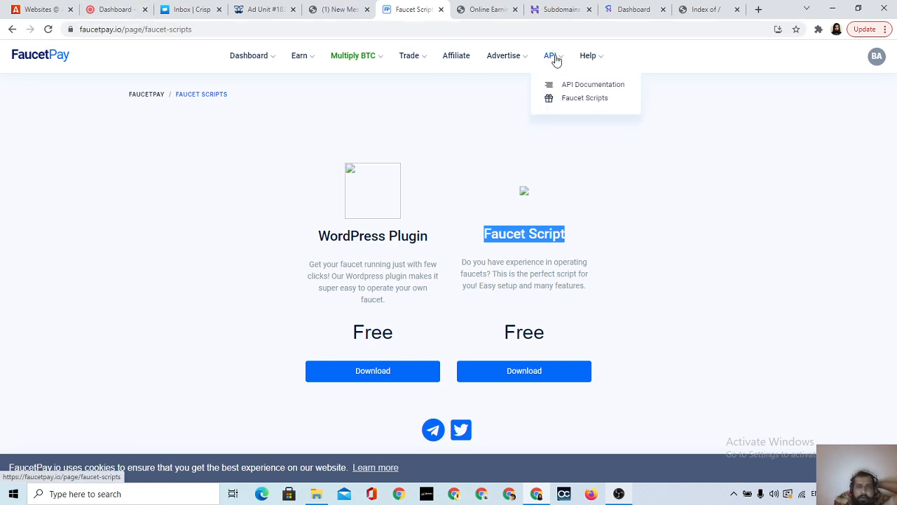
{"action": "left_click", "coordinate": [581, 102]}
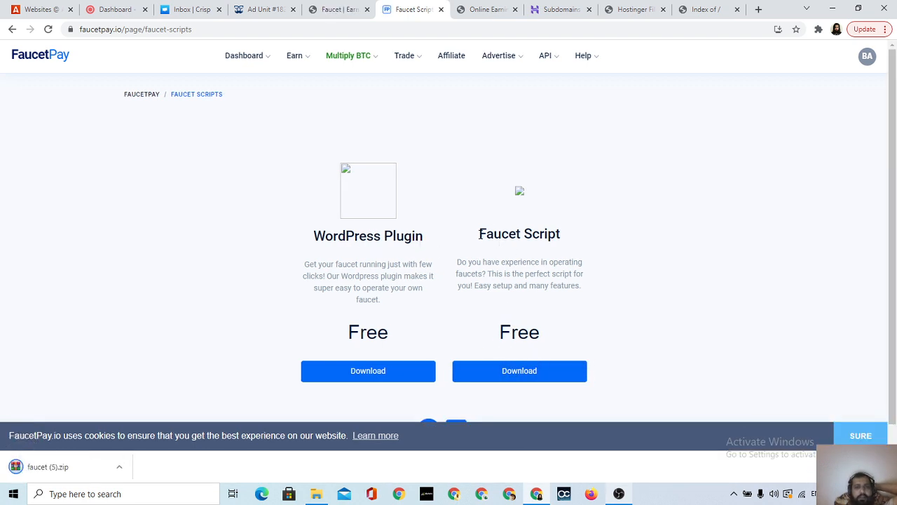
{"action": "left_click_drag", "start_coordinate": [480, 234], "coordinate": [560, 234]}
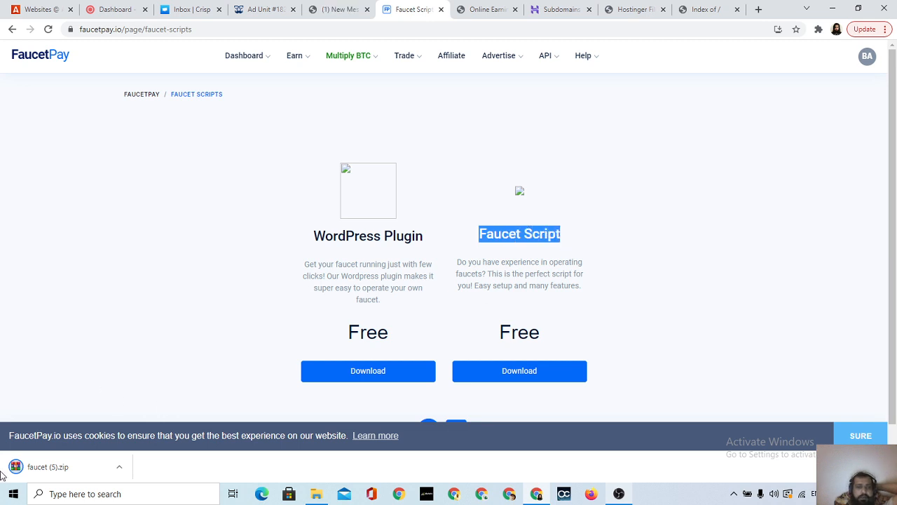
{"action": "left_click", "coordinate": [714, 7]}
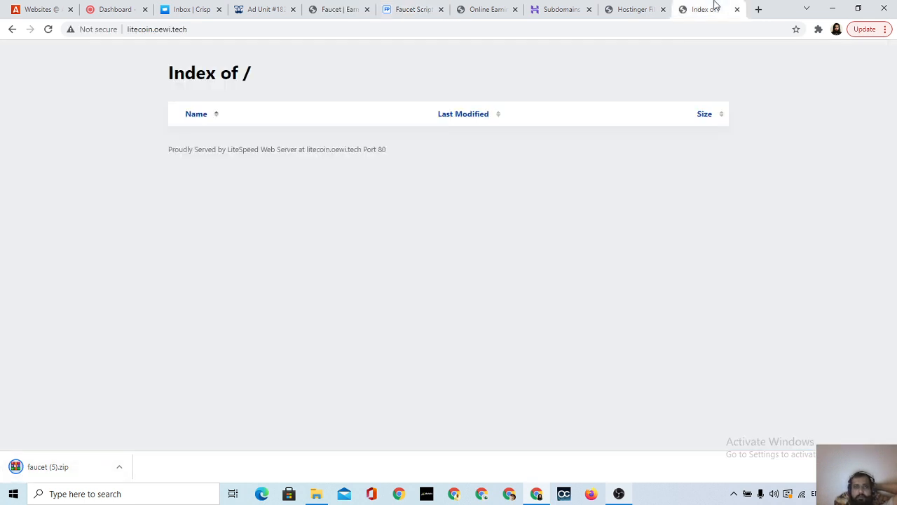
In File Manager, open public_html and then the empty faucetlitecoin folder used by litecoin.oewi.tech.
{"action": "left_click", "coordinate": [649, 9]}
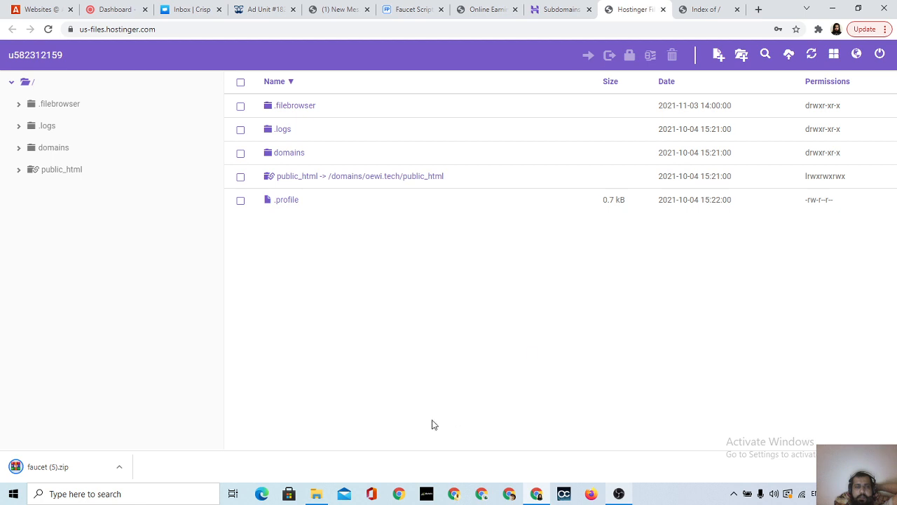
{"action": "left_click", "coordinate": [561, 9]}
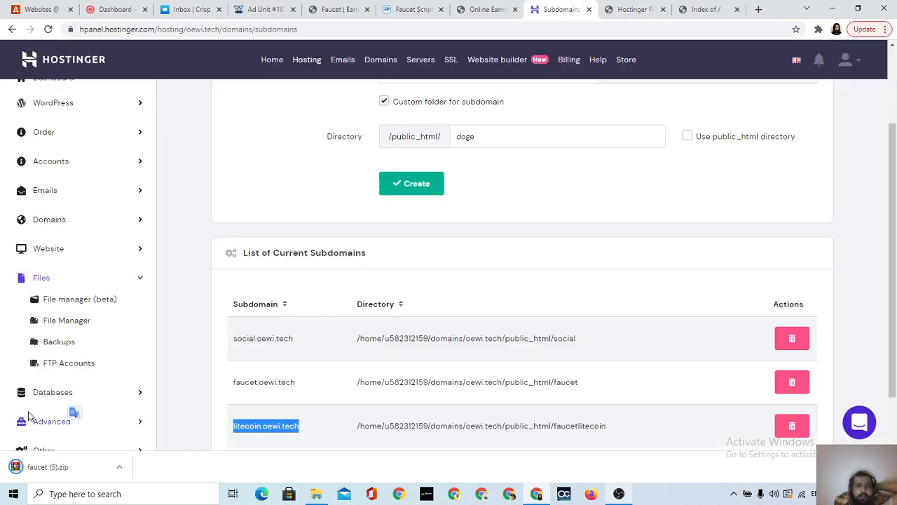
{"action": "left_click", "coordinate": [634, 9]}
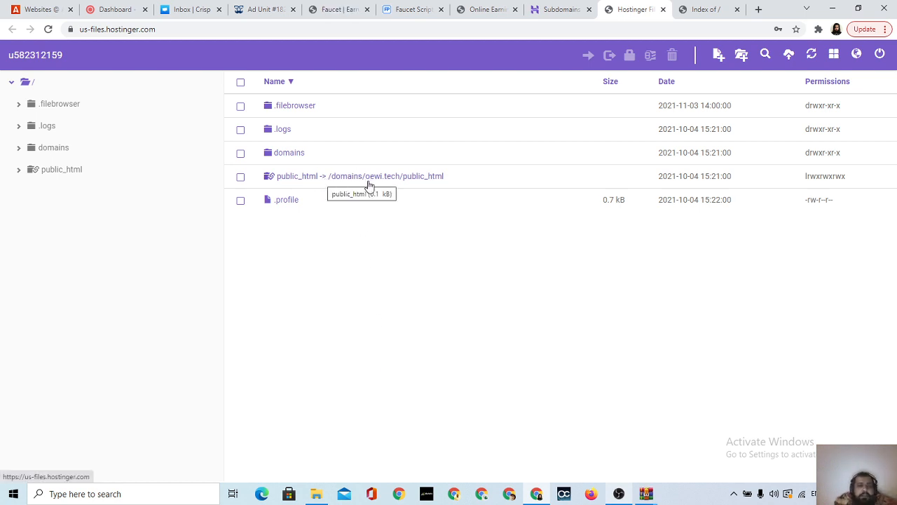
{"action": "left_click", "coordinate": [344, 183]}
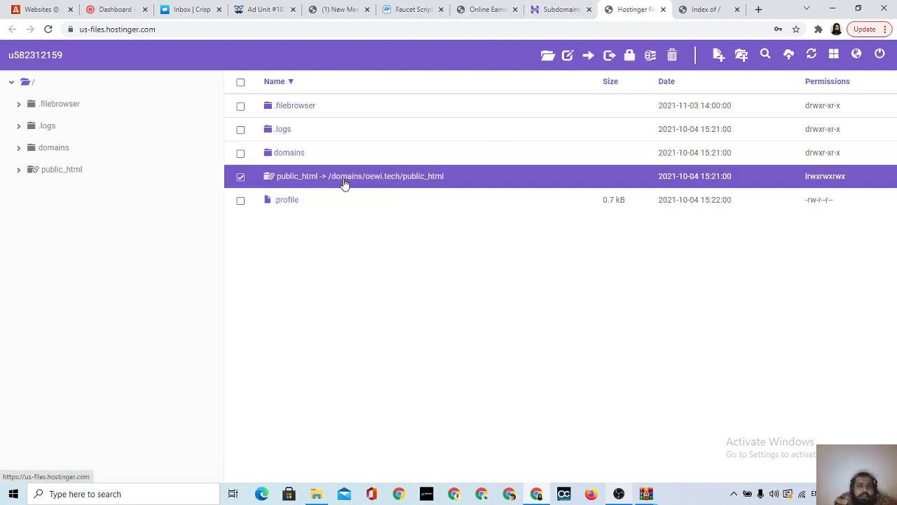
{"action": "double_click", "coordinate": [359, 183]}
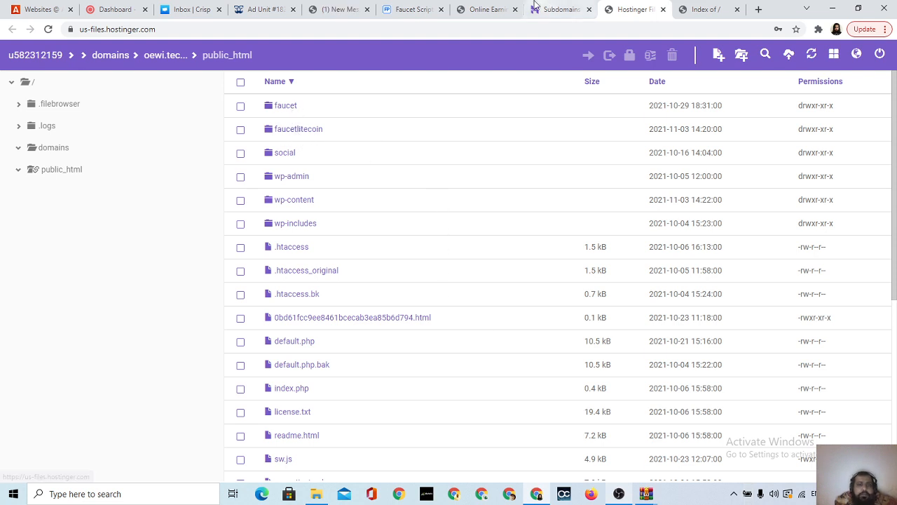
{"action": "left_click", "coordinate": [561, 9]}
{"action": "scroll", "coordinate": [452, 411], "scroll_direction": "down", "scroll_amount": 1}
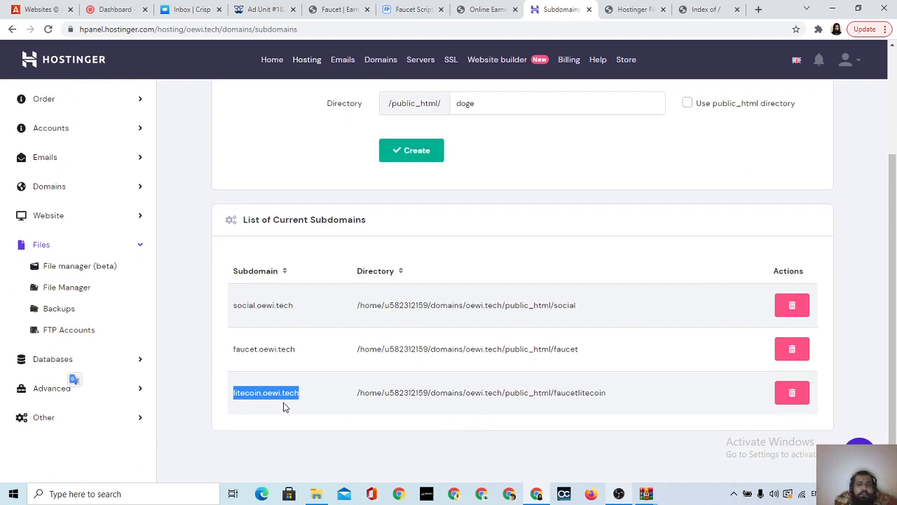
{"action": "left_click", "coordinate": [649, 9]}
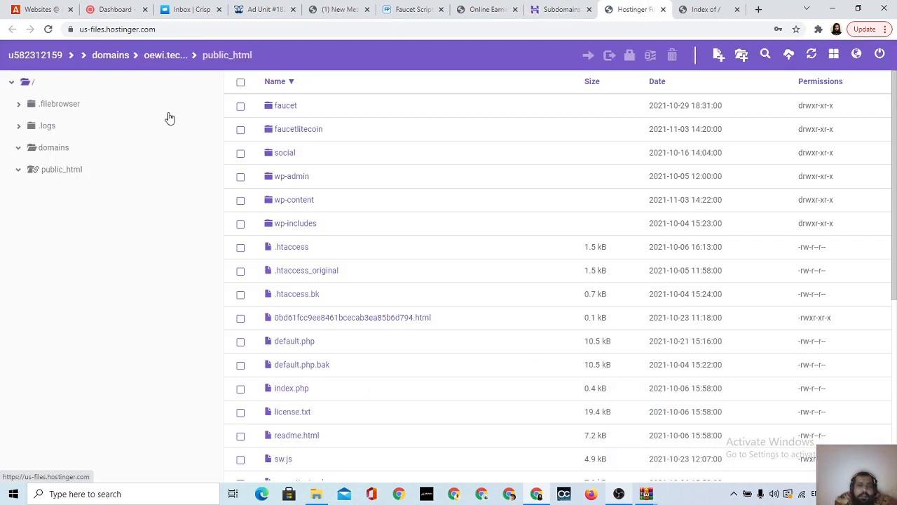
{"action": "double_click", "coordinate": [303, 129]}
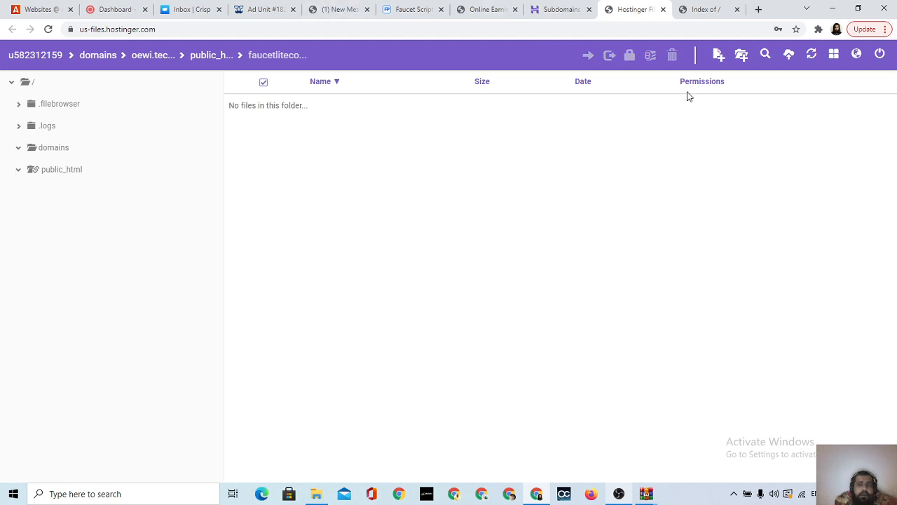
{"action": "left_click", "coordinate": [415, 9]}
{"action": "left_click", "coordinate": [631, 9]}
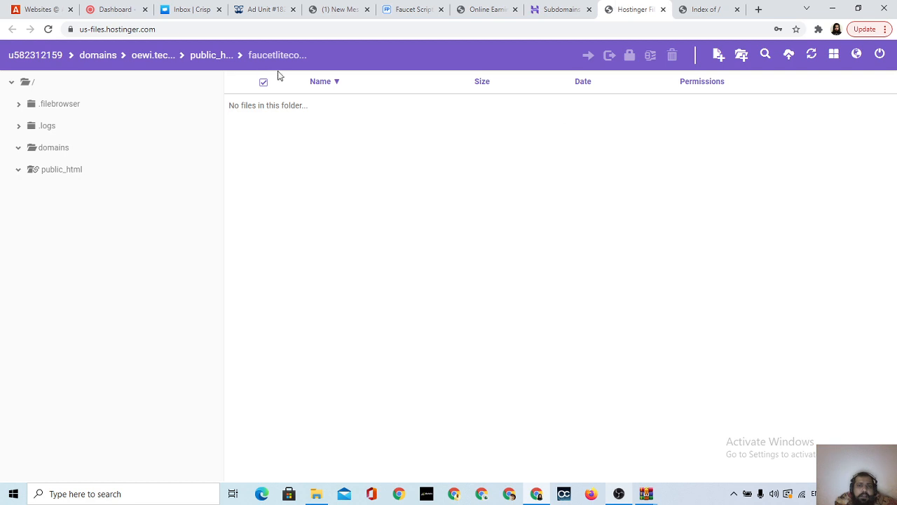
Upload faucet (5).zip (1.6 MB) from Downloads into the faucetlitecoin folder.
{"action": "left_click", "coordinate": [790, 55]}
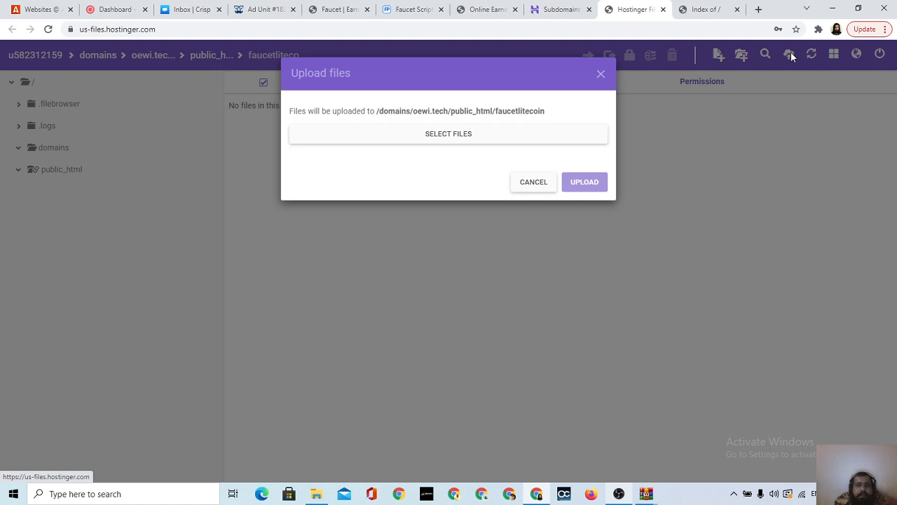
{"action": "left_click", "coordinate": [458, 140]}
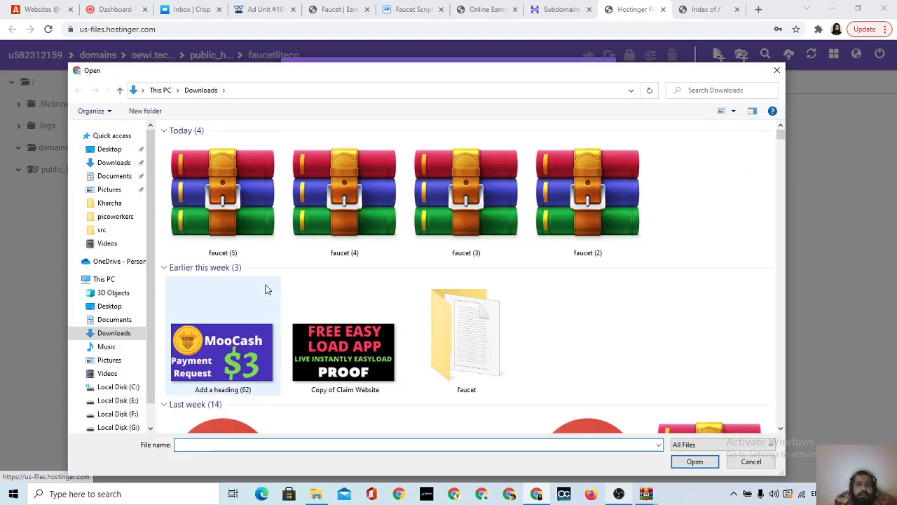
{"action": "double_click", "coordinate": [212, 191]}
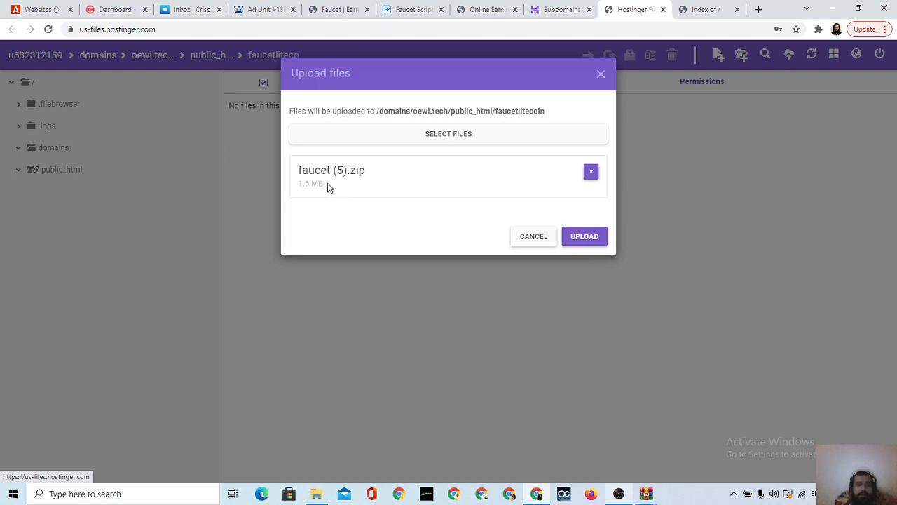
{"action": "left_click", "coordinate": [586, 238]}
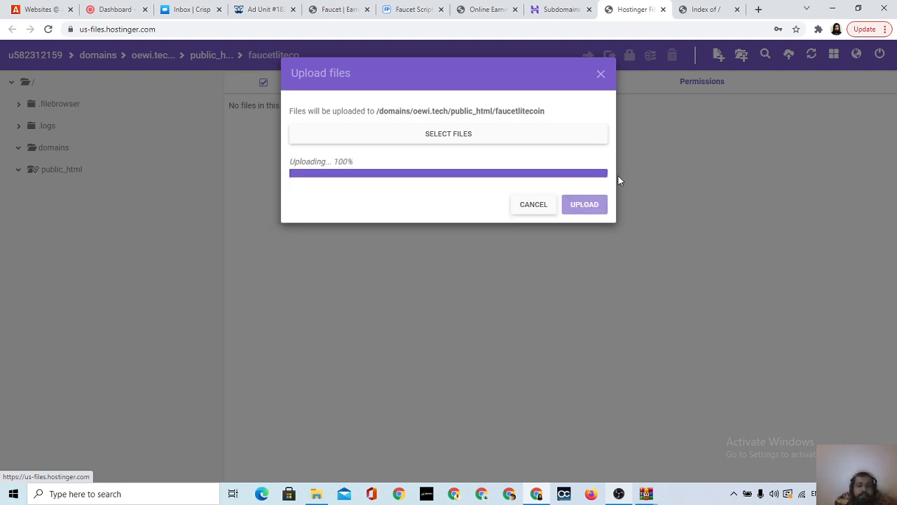
{"action": "left_click", "coordinate": [601, 74]}
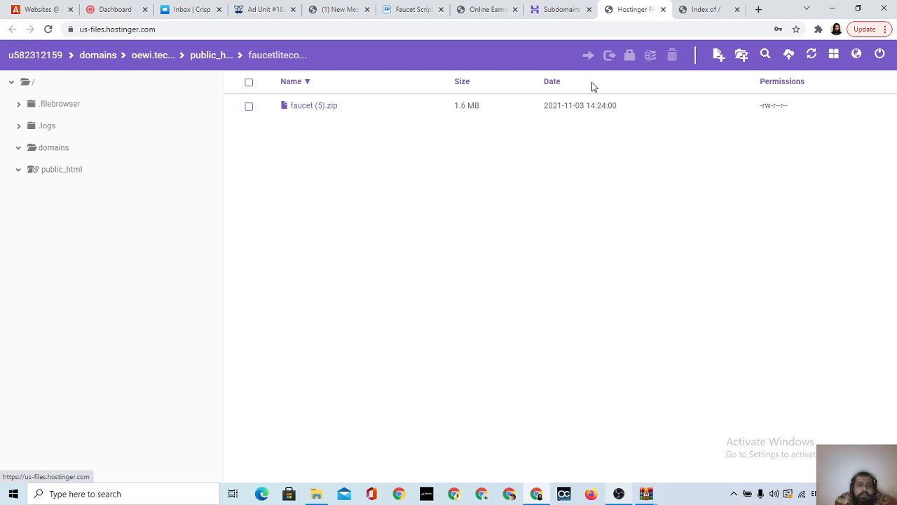
Extract faucet (5).zip via its right-click menu into a folder named faucet (5).
{"action": "left_click", "coordinate": [319, 111]}
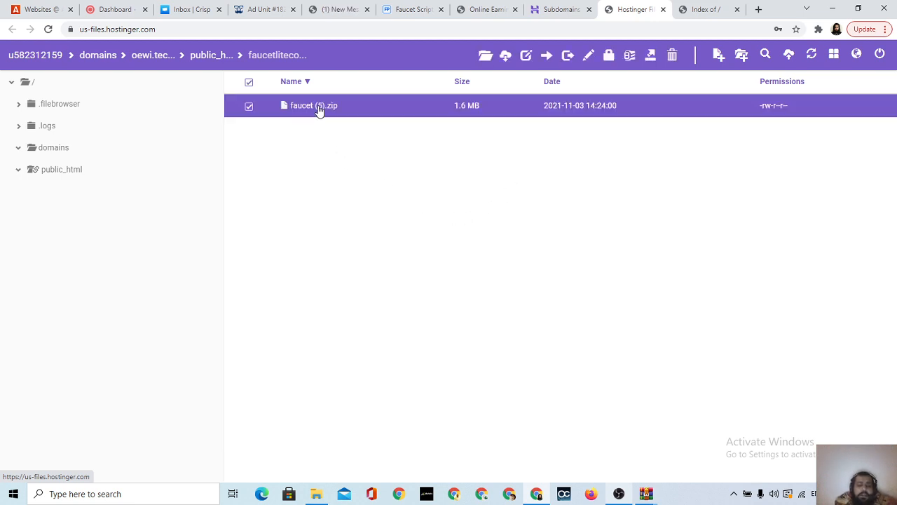
{"action": "right_click", "coordinate": [319, 111]}
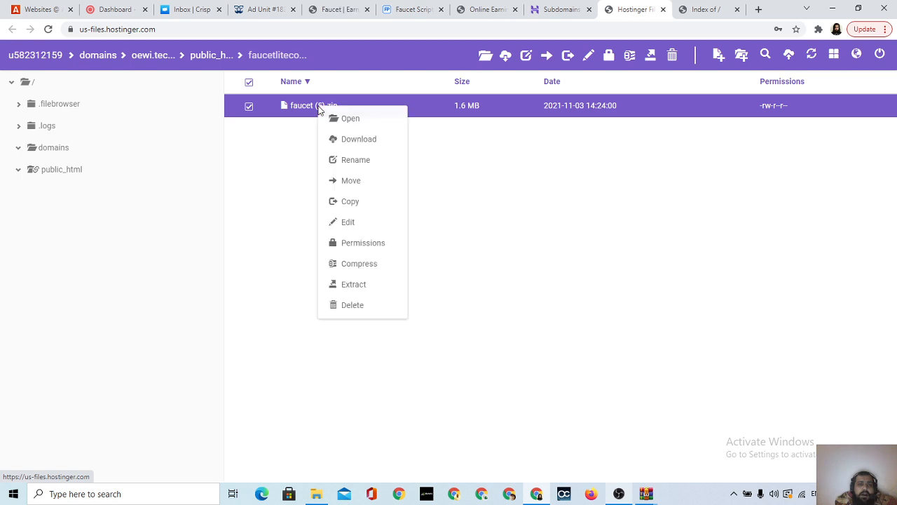
{"action": "left_click", "coordinate": [355, 285]}
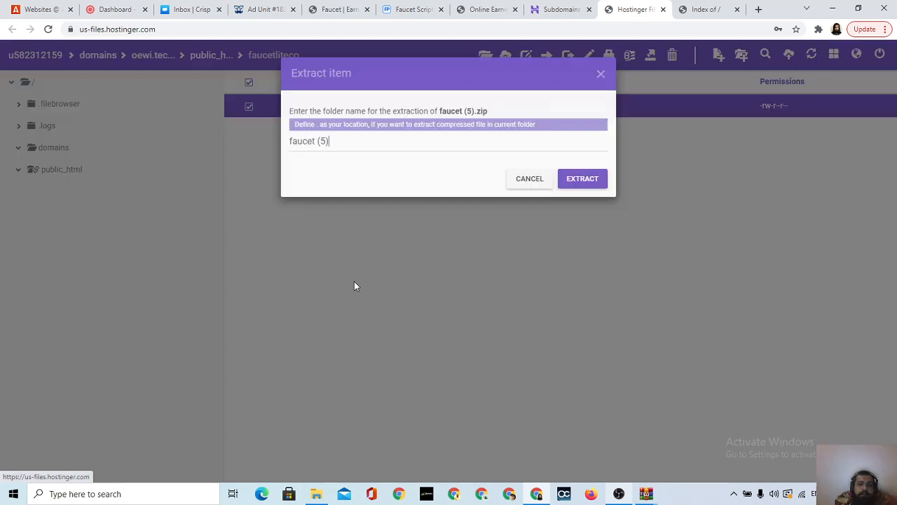
{"action": "left_click", "coordinate": [596, 184]}
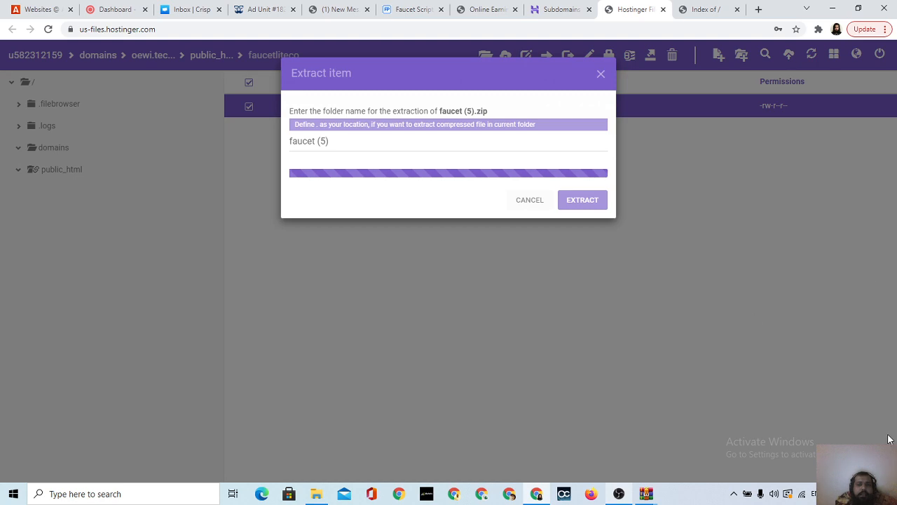
Switch to the oewi.tech home page and scroll down to browse its earning category cards.
{"action": "left_click", "coordinate": [494, 9]}
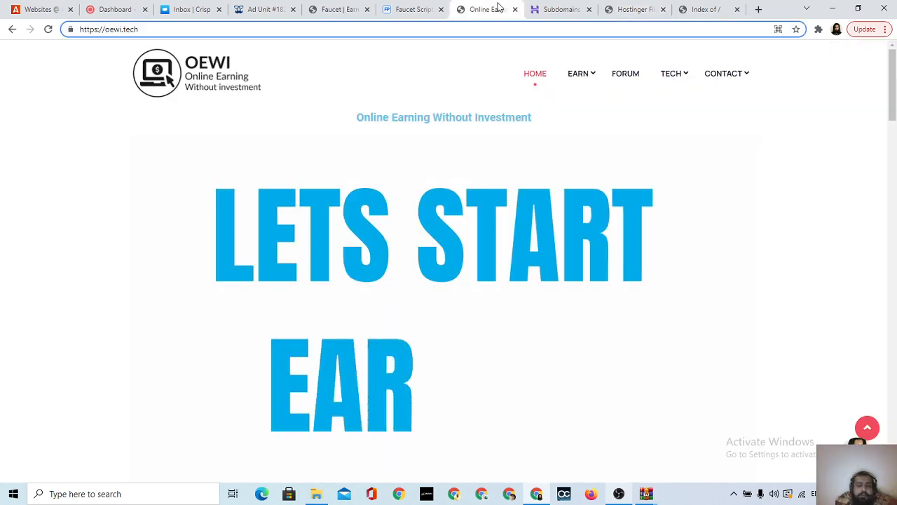
{"action": "scroll", "coordinate": [701, 262], "scroll_direction": "down", "scroll_amount": 6}
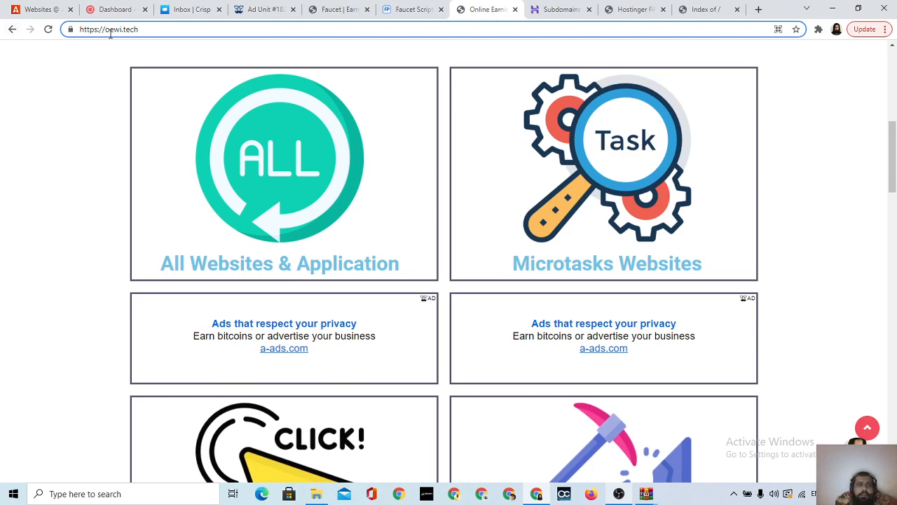
{"action": "scroll", "coordinate": [869, 239], "scroll_direction": "down", "scroll_amount": 3}
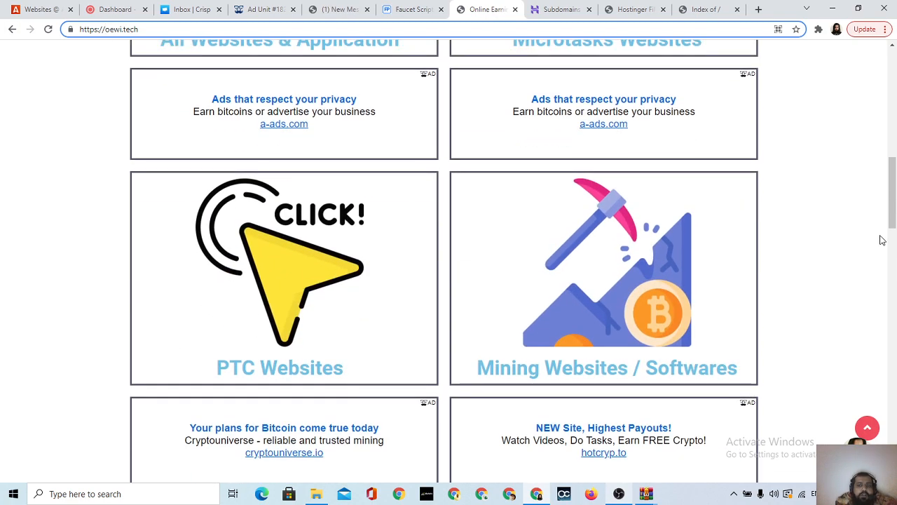
{"action": "left_click_drag", "start_coordinate": [893, 204], "coordinate": [896, 45]}
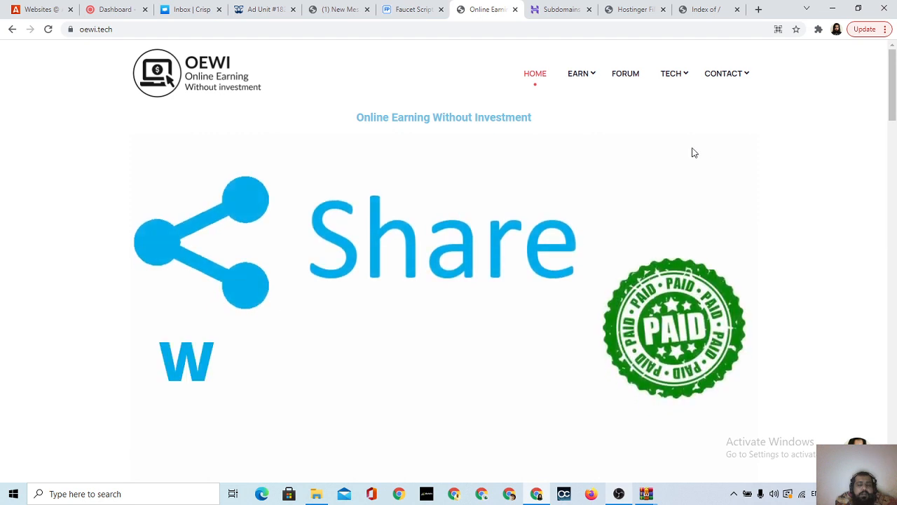
{"action": "mouse_move", "coordinate": [587, 80]}
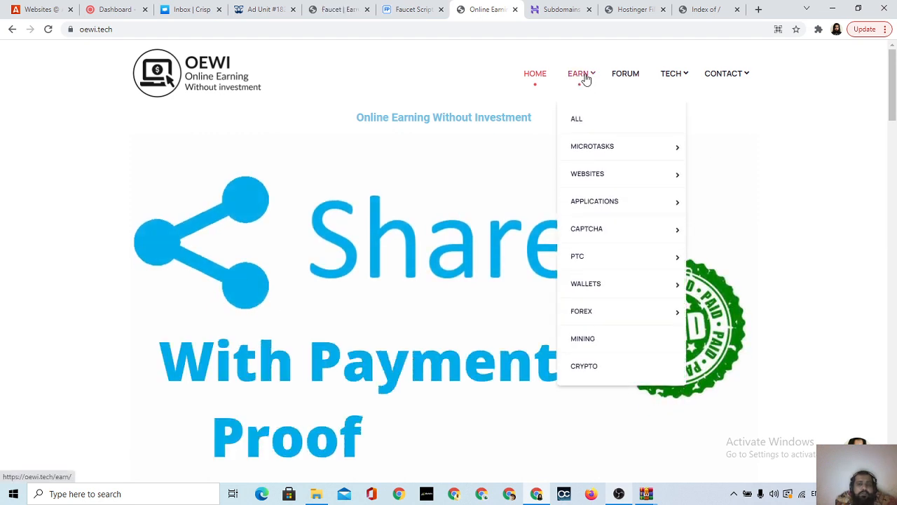
{"action": "mouse_move", "coordinate": [599, 151]}
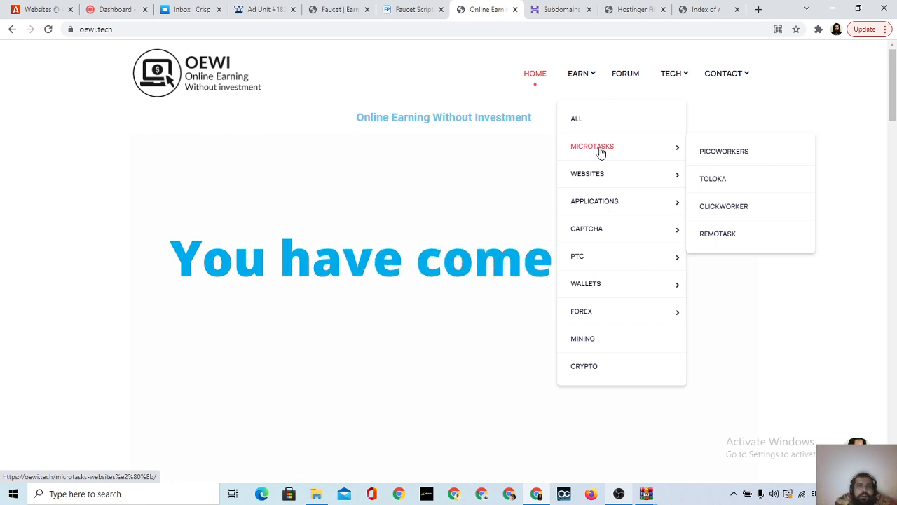
{"action": "mouse_move", "coordinate": [610, 175]}
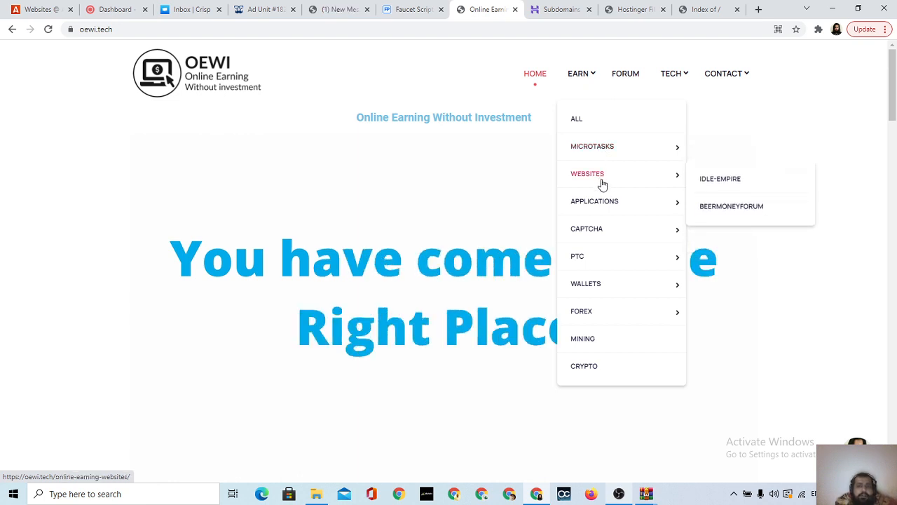
{"action": "mouse_move", "coordinate": [599, 203]}
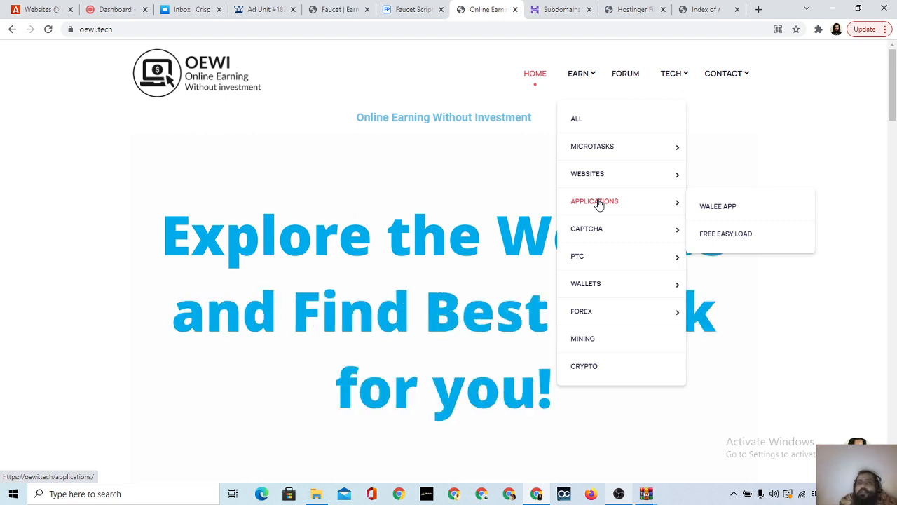
{"action": "mouse_move", "coordinate": [614, 223]}
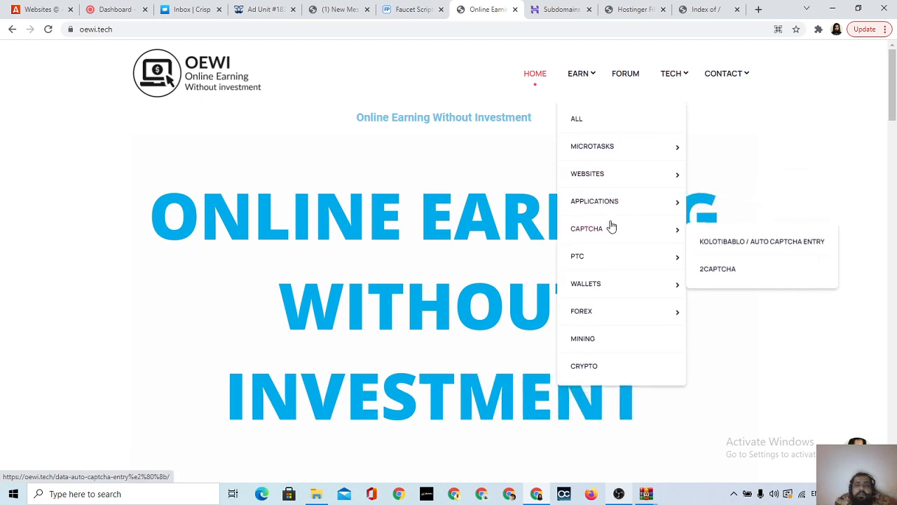
{"action": "mouse_move", "coordinate": [606, 269]}
{"action": "mouse_move", "coordinate": [595, 291]}
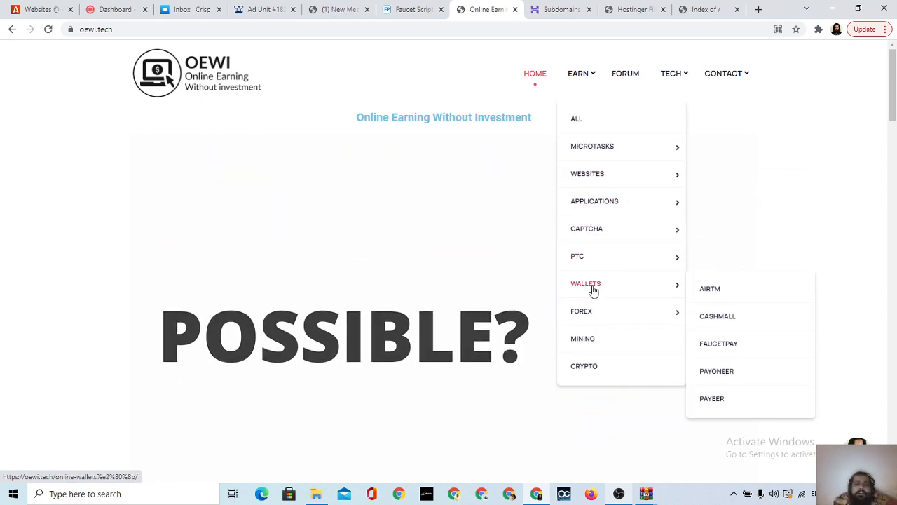
Check the subdomain list and extraction progress, then return to the oewi.tech home page.
{"action": "left_click", "coordinate": [564, 9]}
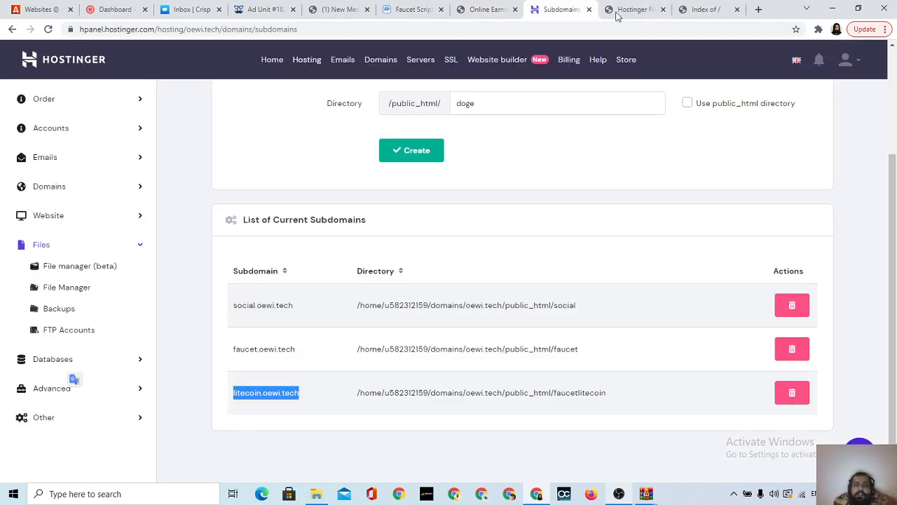
{"action": "left_click", "coordinate": [627, 9]}
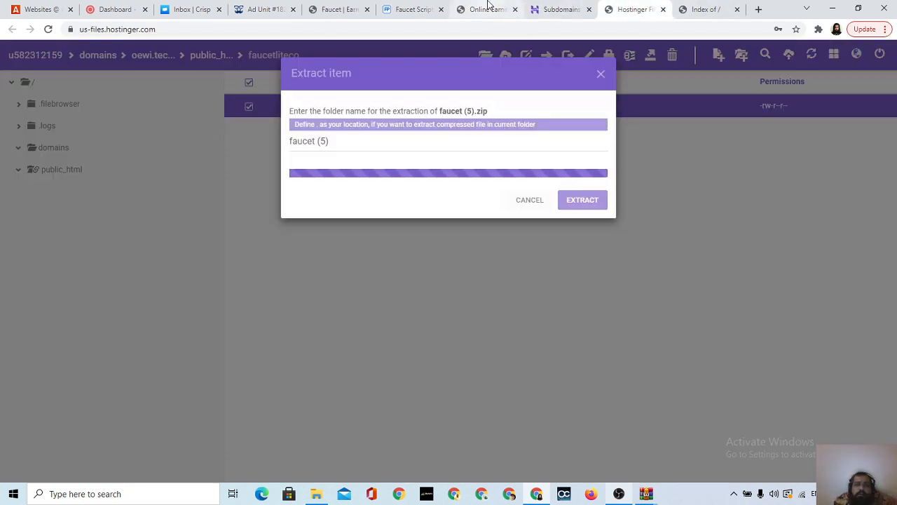
{"action": "left_click", "coordinate": [462, 9]}
{"action": "scroll", "coordinate": [657, 261], "scroll_direction": "down", "scroll_amount": 6}
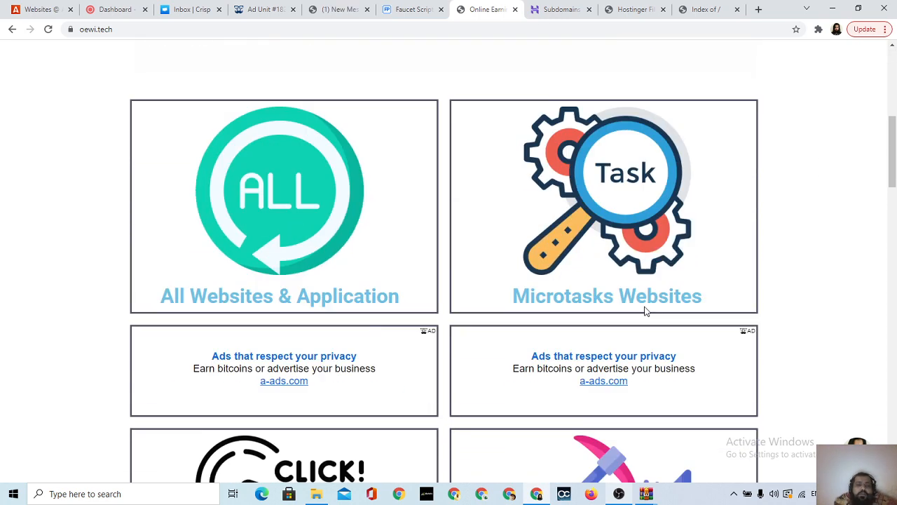
Open the All Websites & Application page and scroll down its list of cards.
{"action": "left_click", "coordinate": [244, 271]}
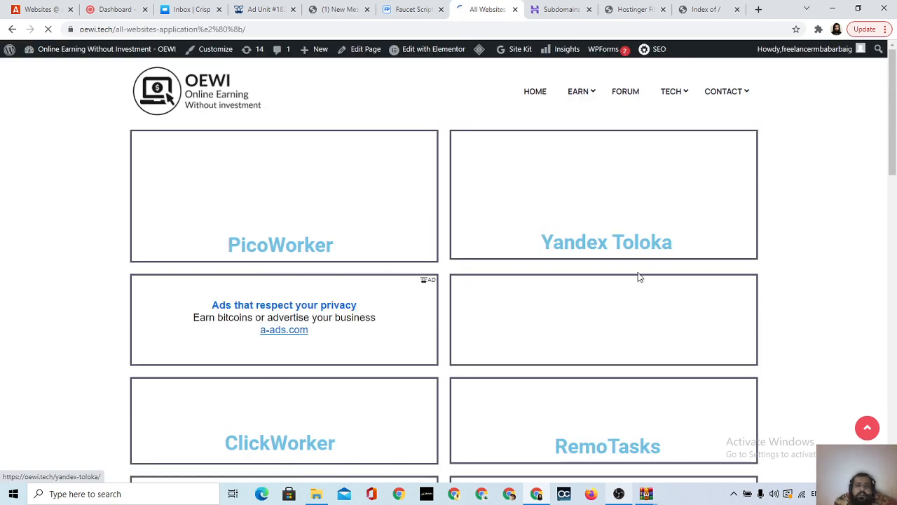
{"action": "scroll", "coordinate": [430, 344], "scroll_direction": "down", "scroll_amount": 4}
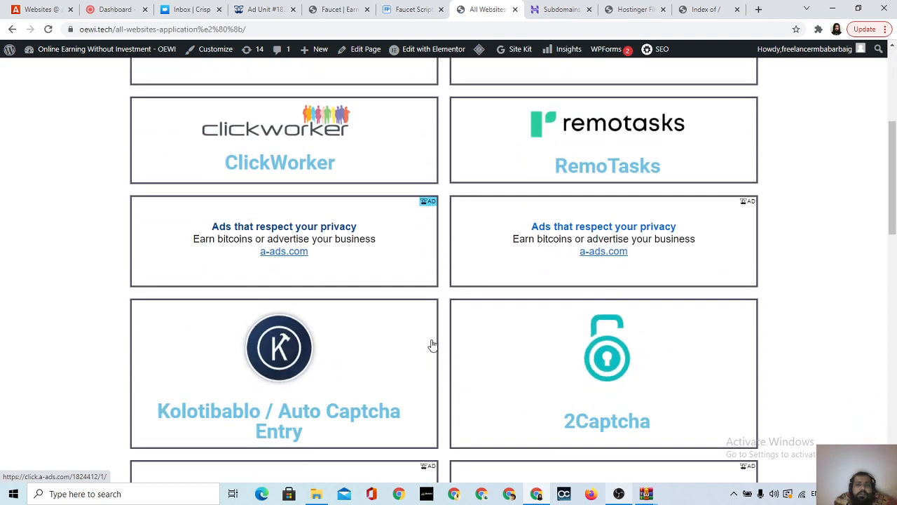
{"action": "scroll", "coordinate": [433, 344], "scroll_direction": "down", "scroll_amount": 6}
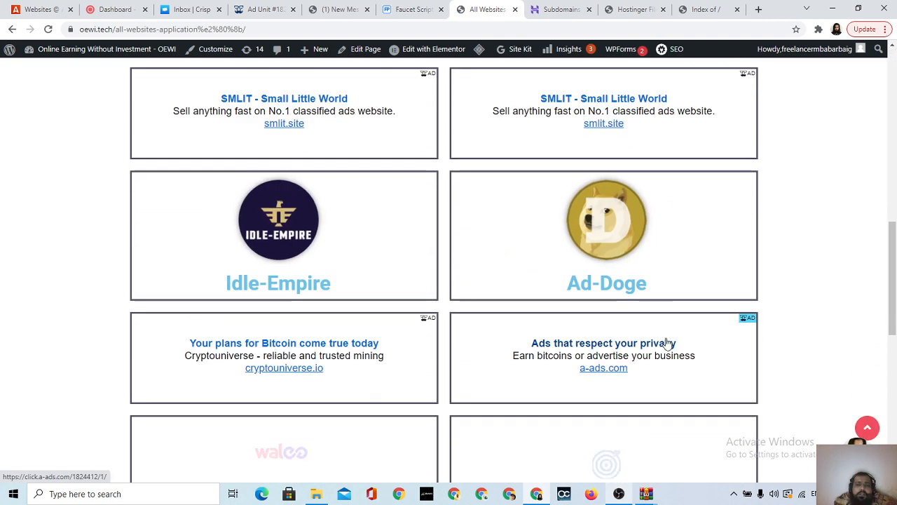
{"action": "left_click_drag", "start_coordinate": [895, 291], "coordinate": [895, 112]}
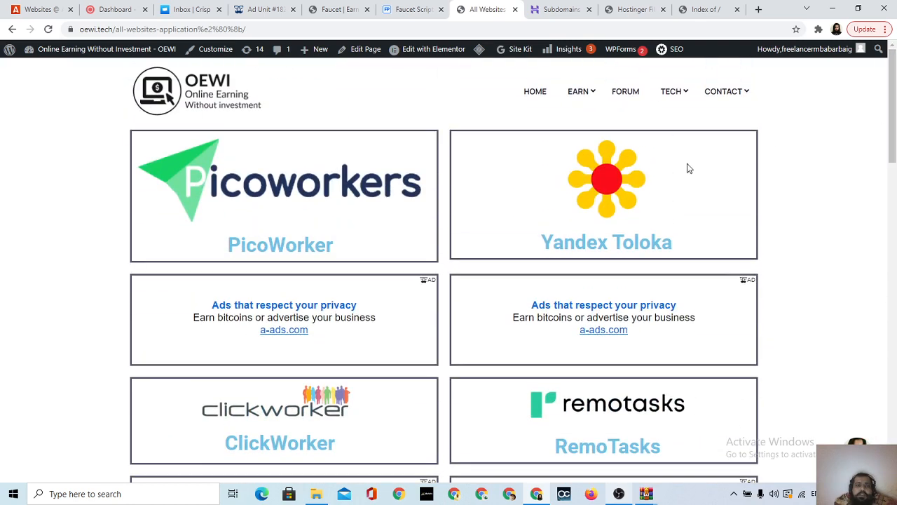
Open the PicoWorker page and read through its task types, sign-up link and payment-proof videos.
{"action": "left_click", "coordinate": [246, 248]}
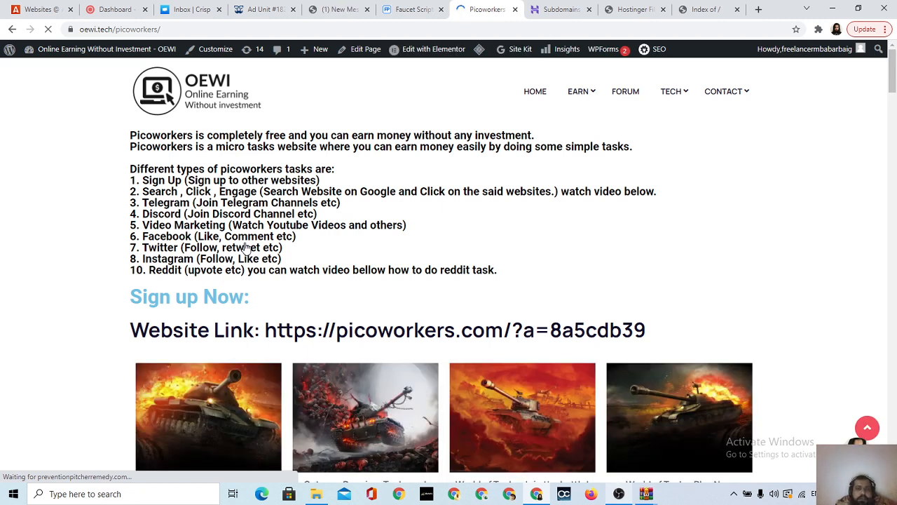
{"action": "scroll", "coordinate": [217, 194], "scroll_direction": "down", "scroll_amount": 6}
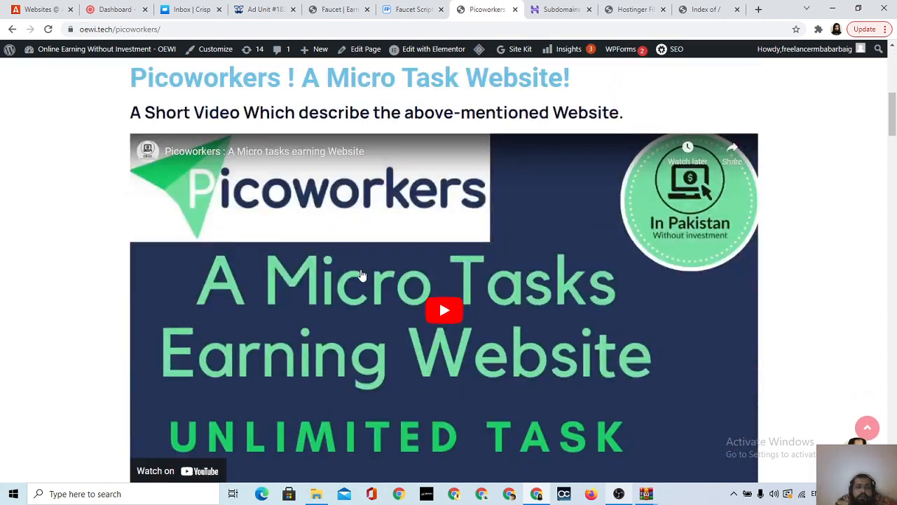
{"action": "scroll", "coordinate": [471, 326], "scroll_direction": "down", "scroll_amount": 1}
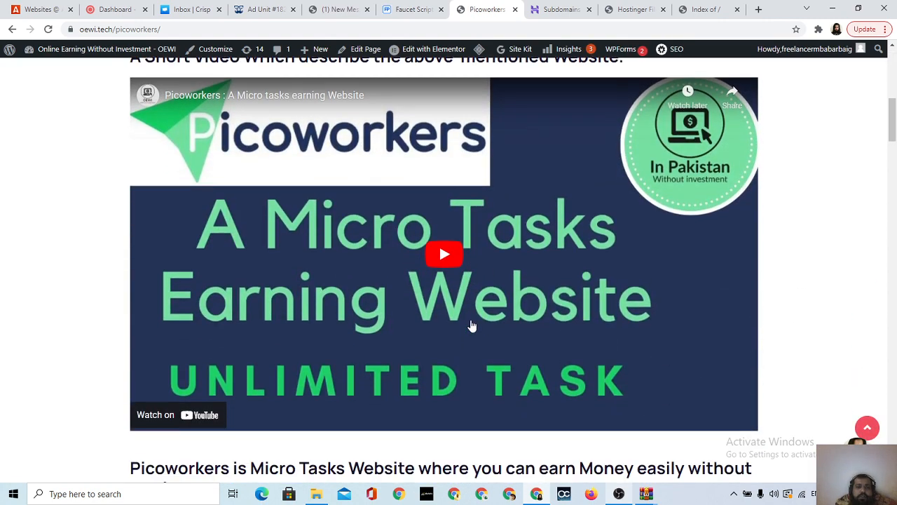
{"action": "scroll", "coordinate": [472, 326], "scroll_direction": "down", "scroll_amount": 6}
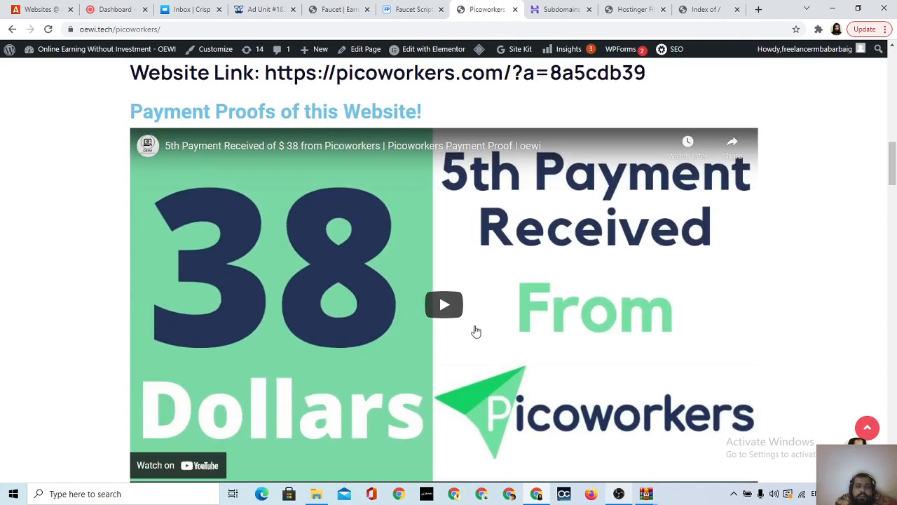
{"action": "scroll", "coordinate": [476, 331], "scroll_direction": "down", "scroll_amount": 16}
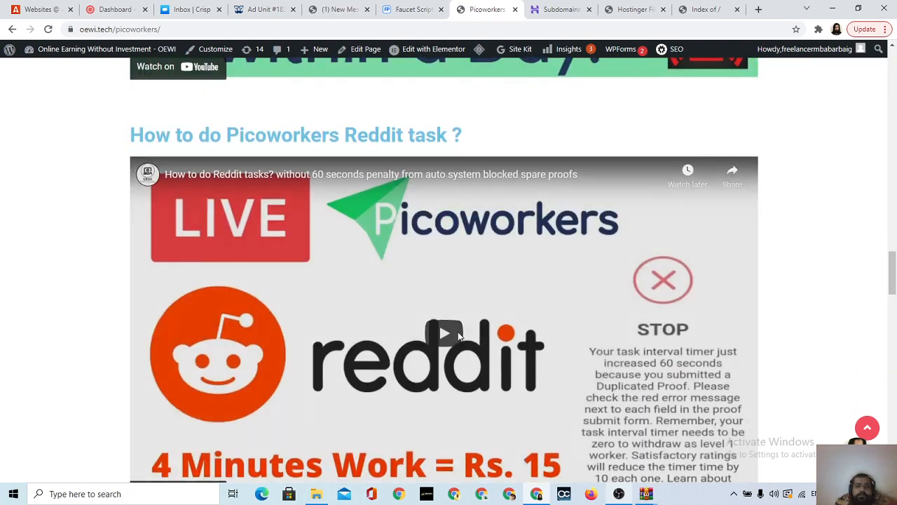
{"action": "scroll", "coordinate": [512, 362], "scroll_direction": "down", "scroll_amount": 6}
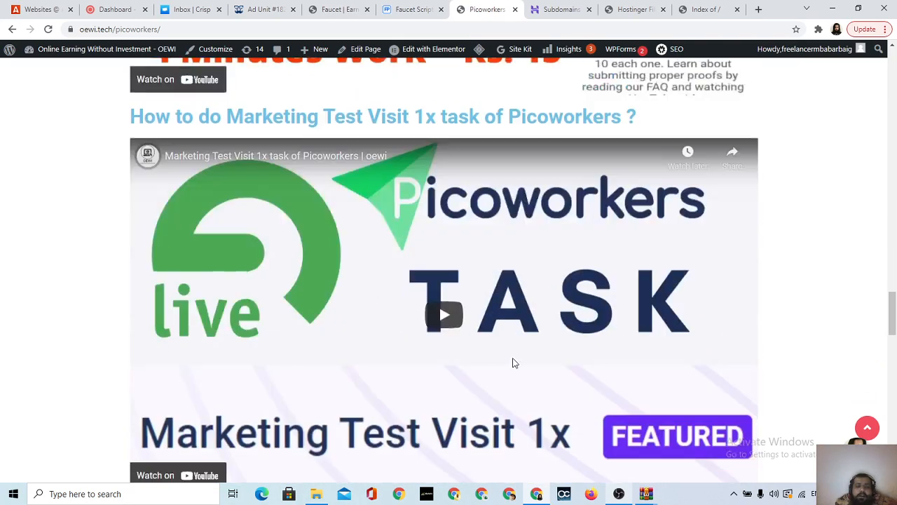
{"action": "scroll", "coordinate": [512, 362], "scroll_direction": "down", "scroll_amount": 1}
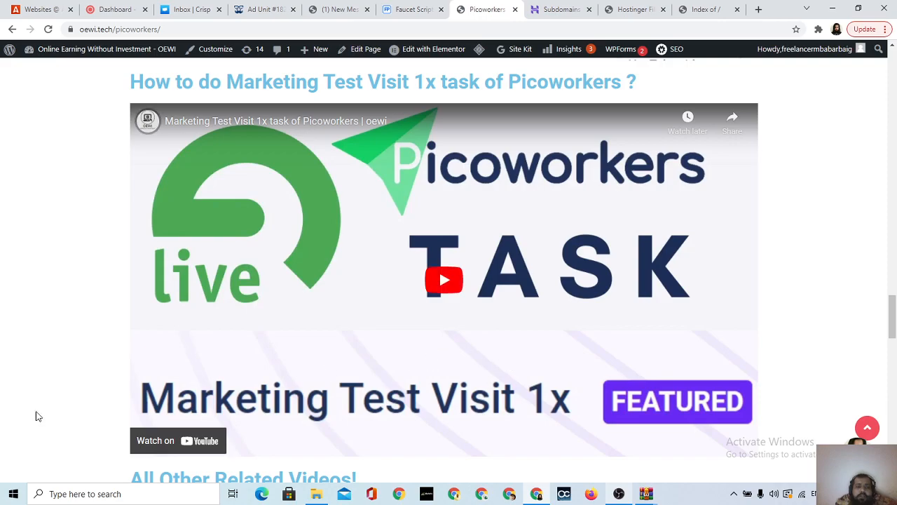
{"action": "scroll", "coordinate": [559, 396], "scroll_direction": "down", "scroll_amount": 18}
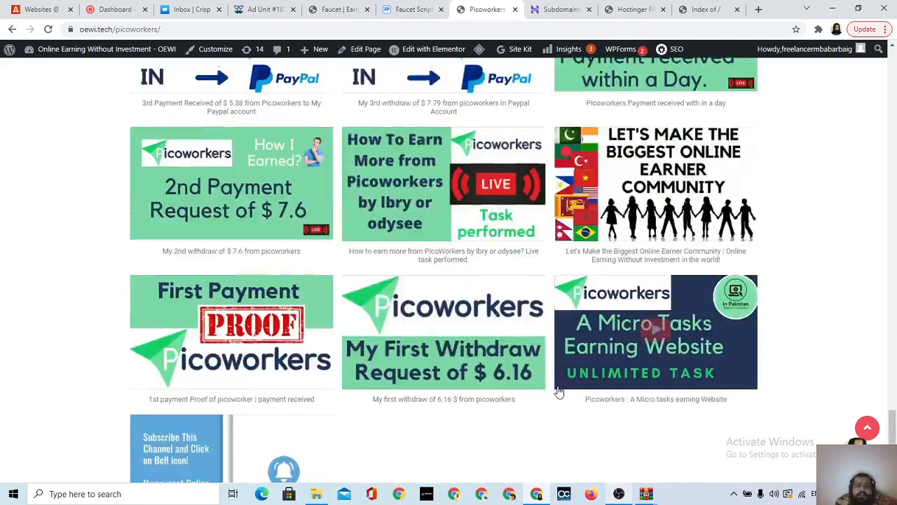
{"action": "scroll", "coordinate": [559, 392], "scroll_direction": "down", "scroll_amount": 3}
{"action": "left_click_drag", "start_coordinate": [895, 435], "coordinate": [893, 56]}
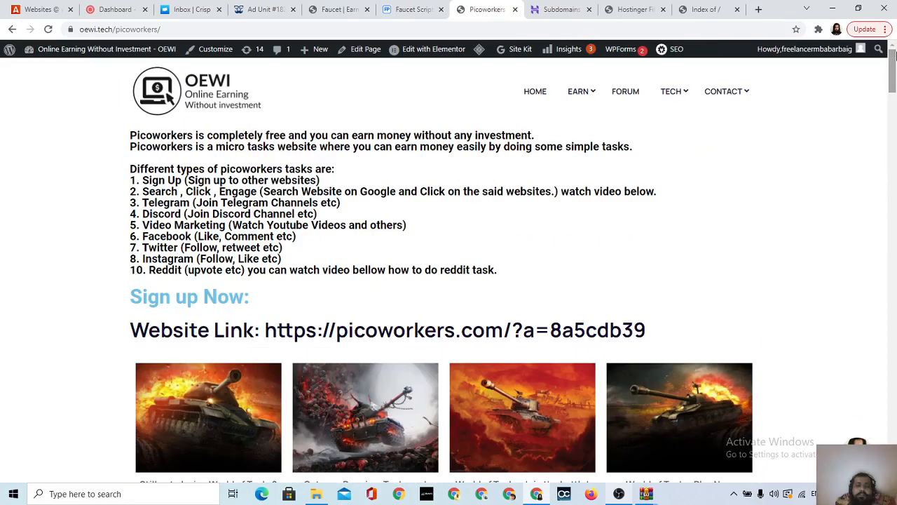
Dismiss the extraction-complete message and delete the faucet (5).zip archive.
{"action": "left_click", "coordinate": [633, 5]}
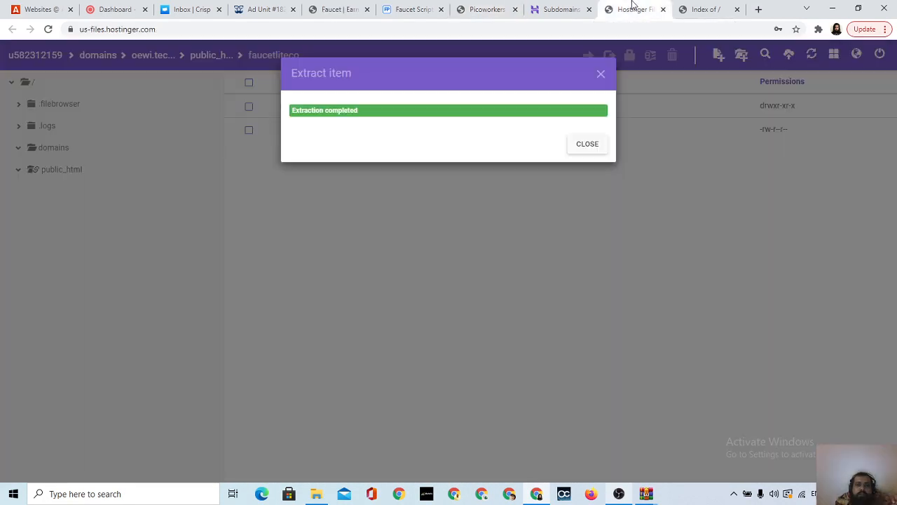
{"action": "left_click", "coordinate": [586, 145]}
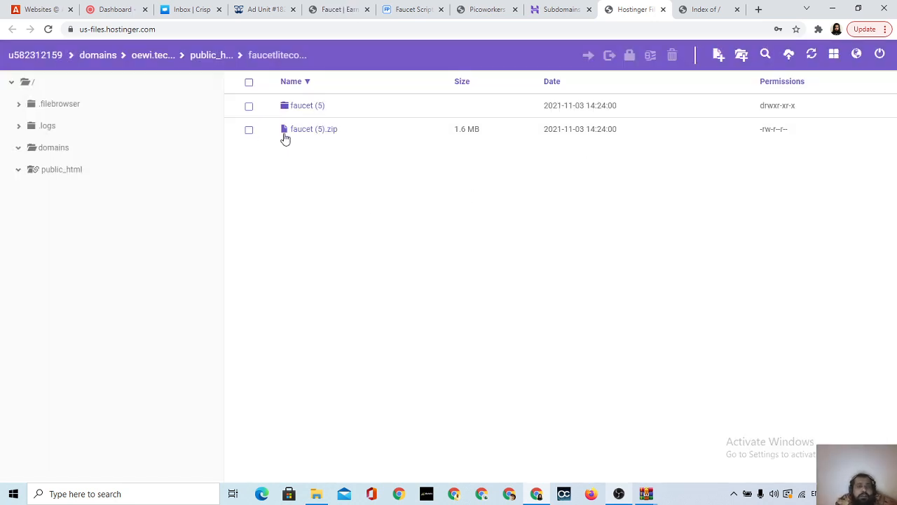
{"action": "left_click", "coordinate": [248, 131]}
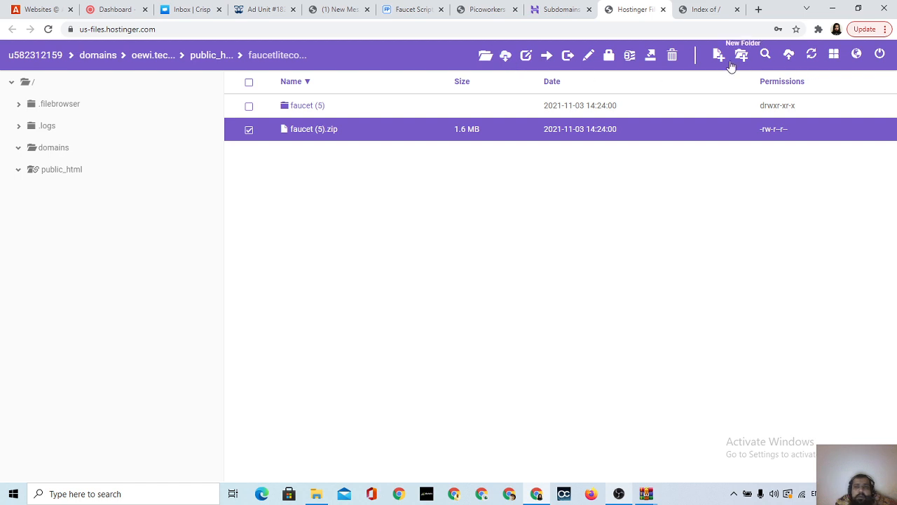
{"action": "left_click", "coordinate": [672, 55]}
{"action": "left_click", "coordinate": [588, 141]}
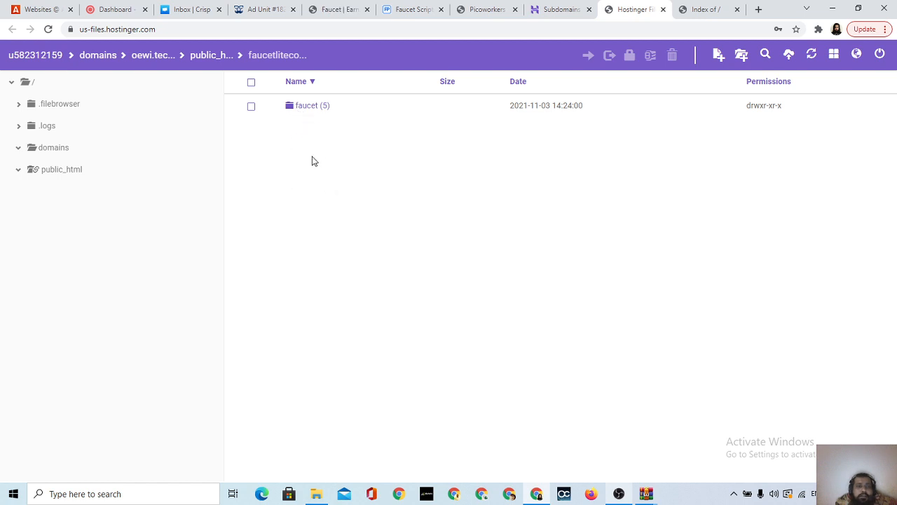
Move all nine items from faucet (5)/src up into the faucetlitecoin folder.
{"action": "double_click", "coordinate": [307, 106]}
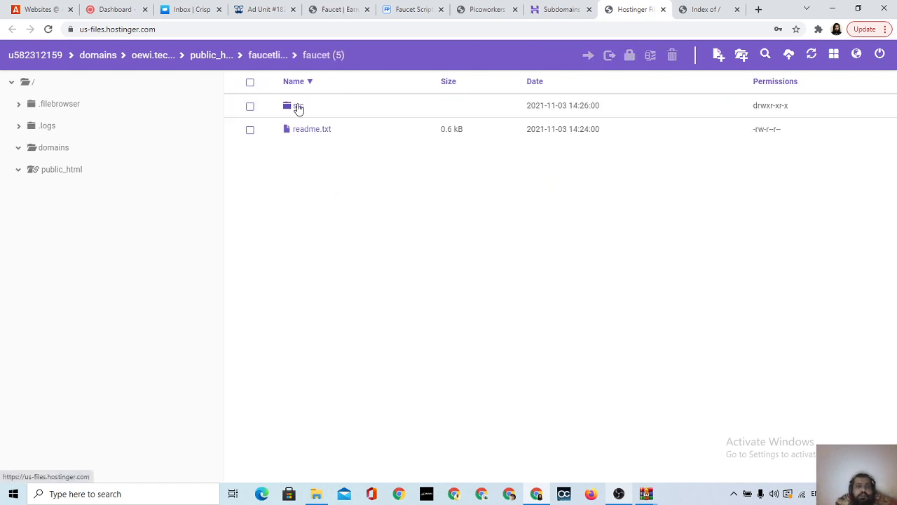
{"action": "double_click", "coordinate": [297, 106]}
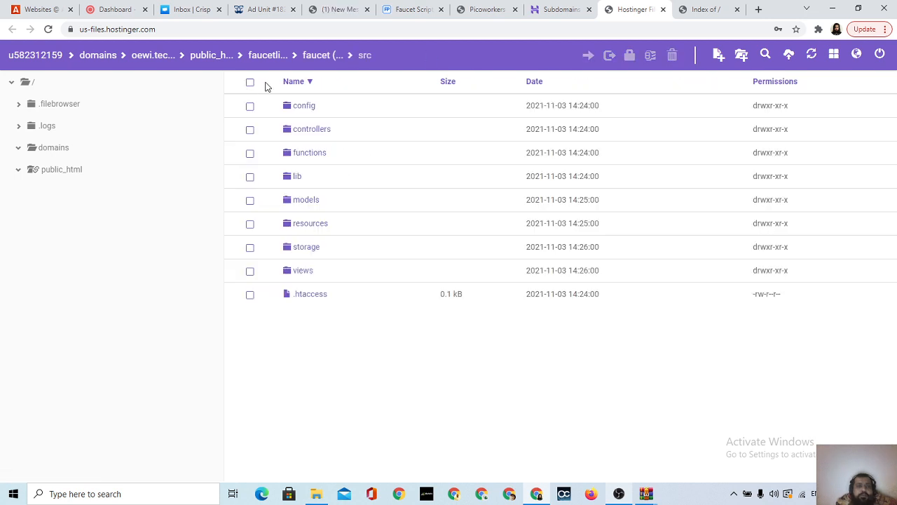
{"action": "left_click", "coordinate": [251, 83]}
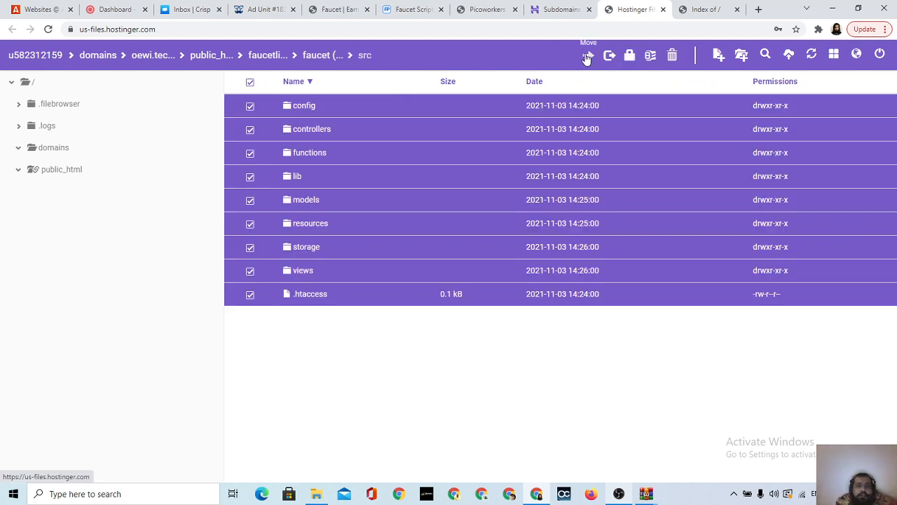
{"action": "left_click", "coordinate": [586, 55]}
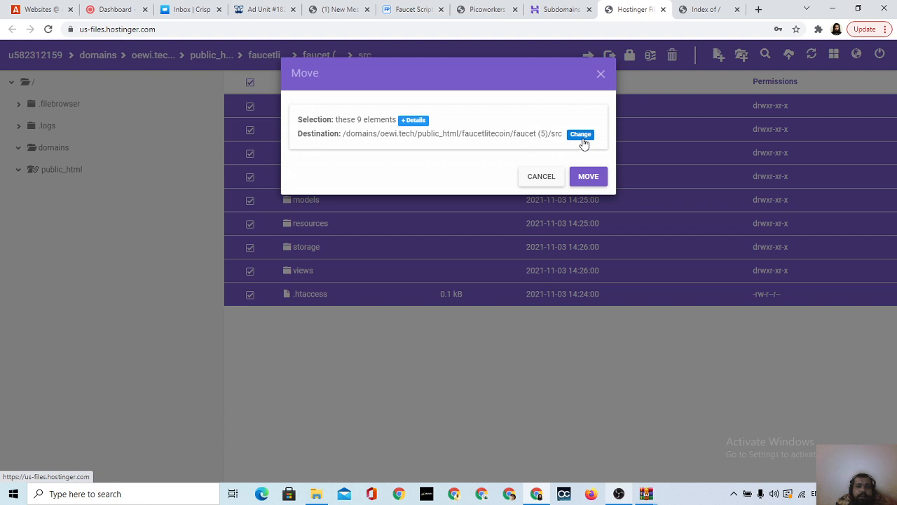
{"action": "left_click", "coordinate": [580, 134]}
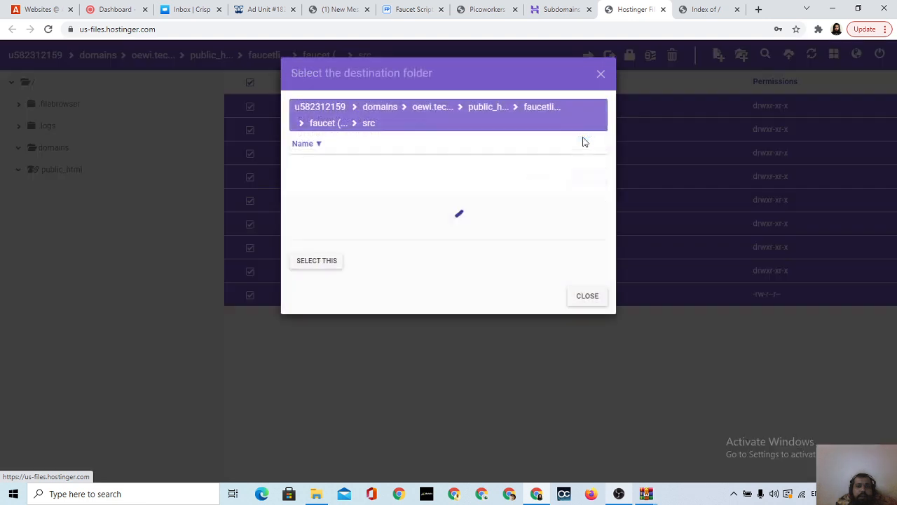
{"action": "left_click", "coordinate": [541, 108]}
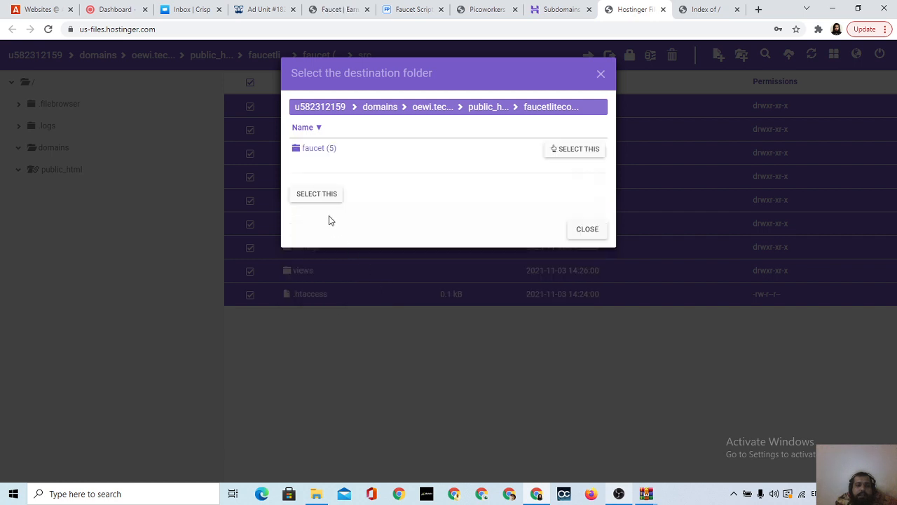
{"action": "left_click", "coordinate": [323, 194]}
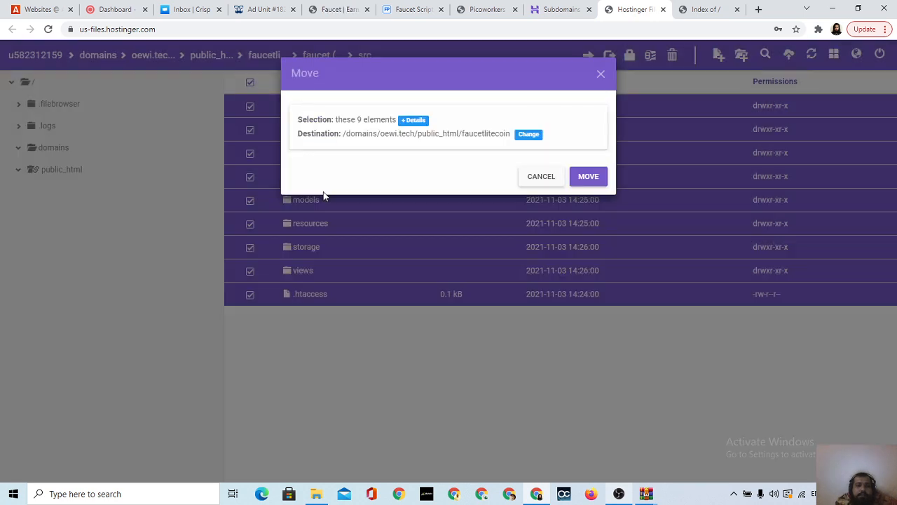
{"action": "left_click", "coordinate": [589, 177]}
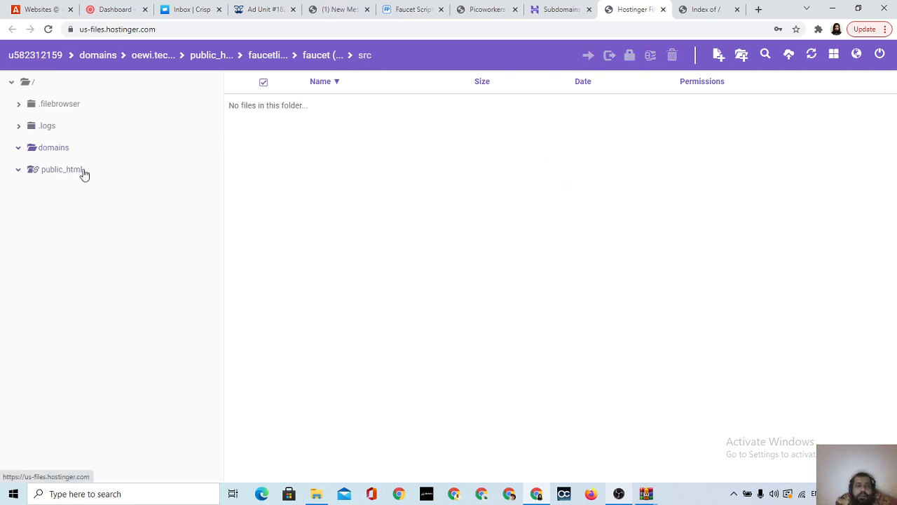
Delete the now-empty faucet (5) folder from faucetlitecoin, then start a blank browser tab.
{"action": "left_click", "coordinate": [271, 56]}
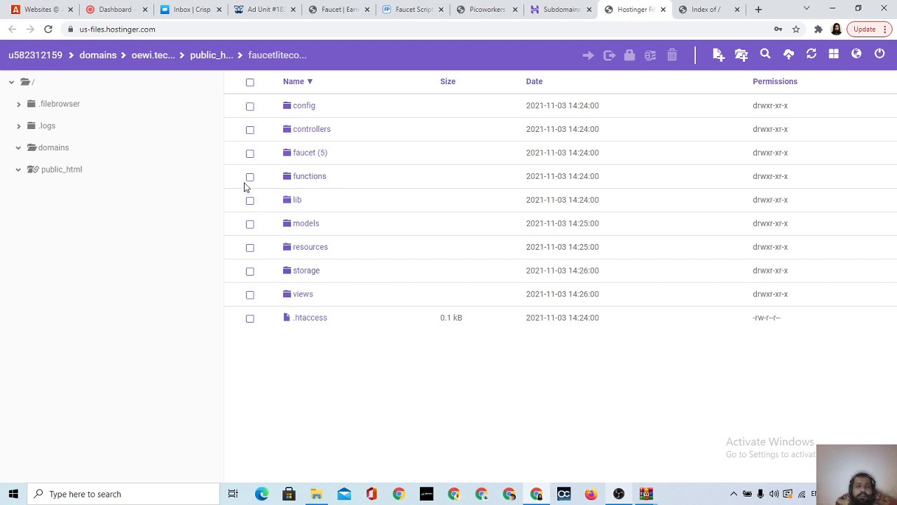
{"action": "left_click", "coordinate": [250, 155]}
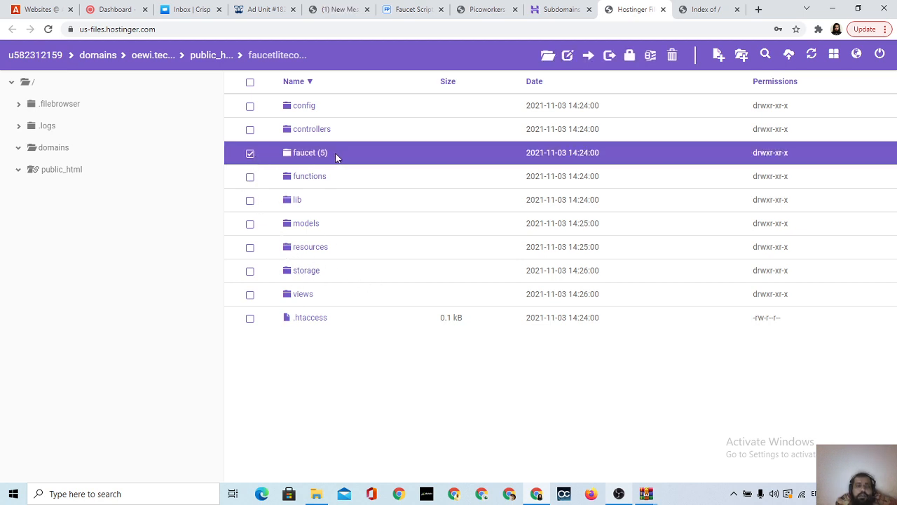
{"action": "left_click", "coordinate": [672, 56]}
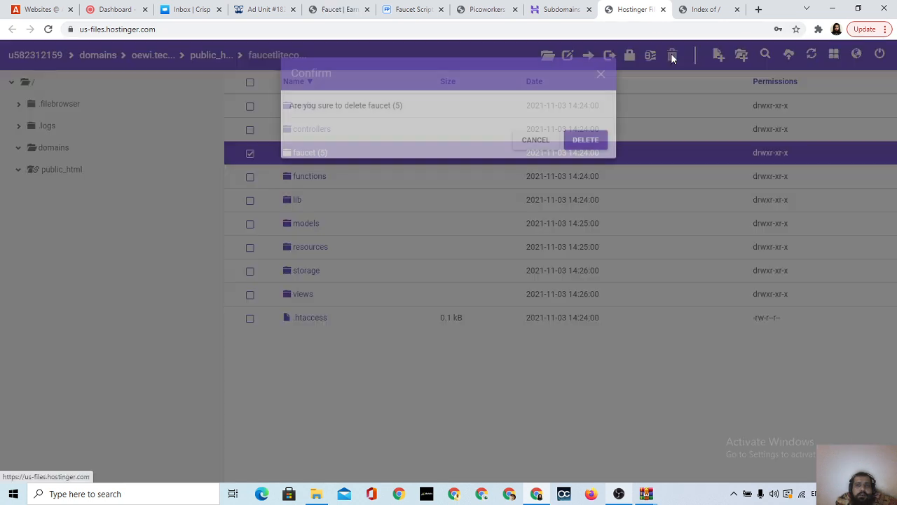
{"action": "left_click", "coordinate": [594, 132]}
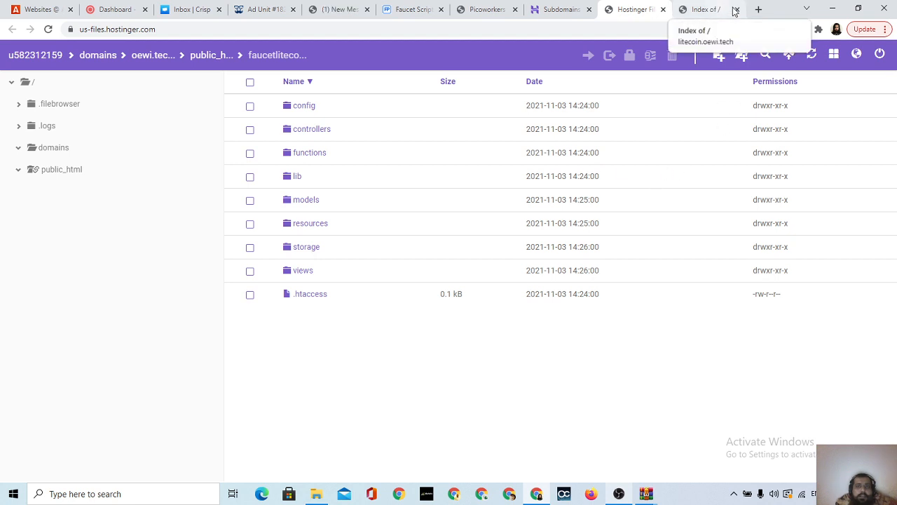
{"action": "left_click", "coordinate": [759, 11]}
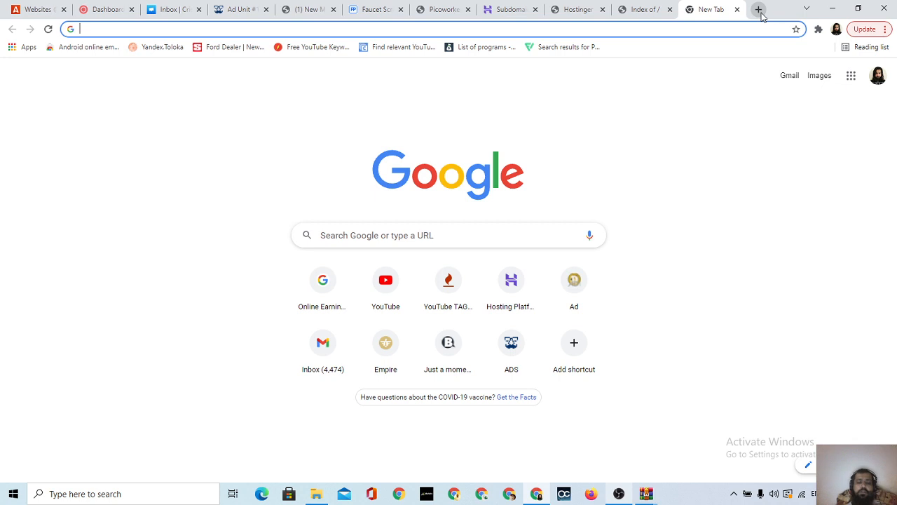
Load litecoin.oewi.tech and try the misspelled /intaller/ind installer path.
{"action": "type", "text": "litecoin.oewi.tech"}
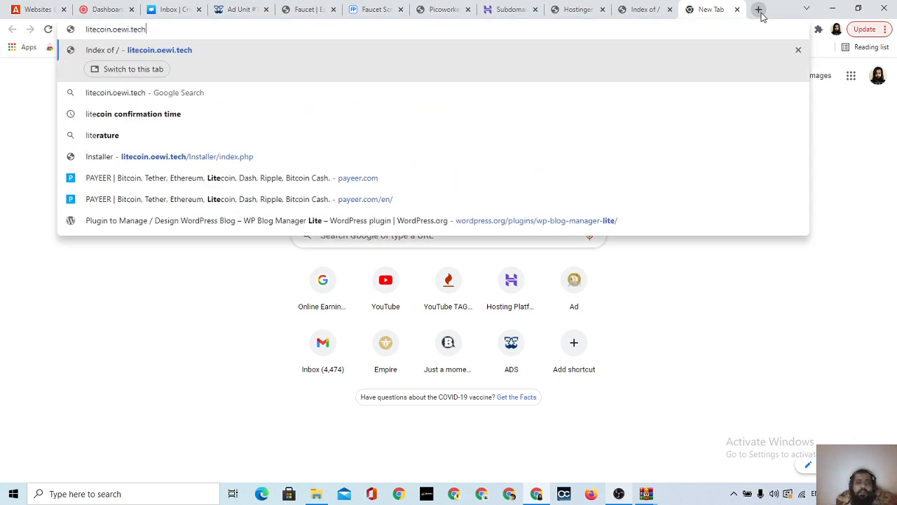
{"action": "key", "text": "Return"}
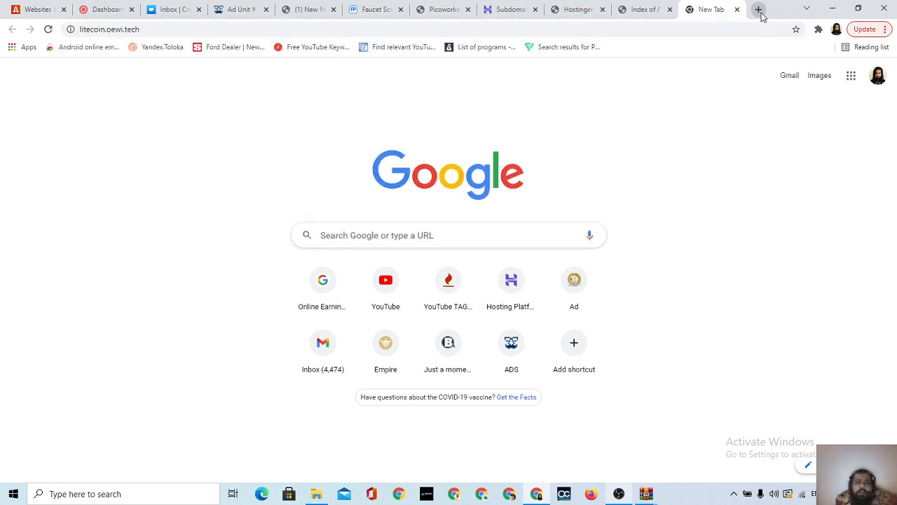
{"action": "double_click", "coordinate": [197, 32]}
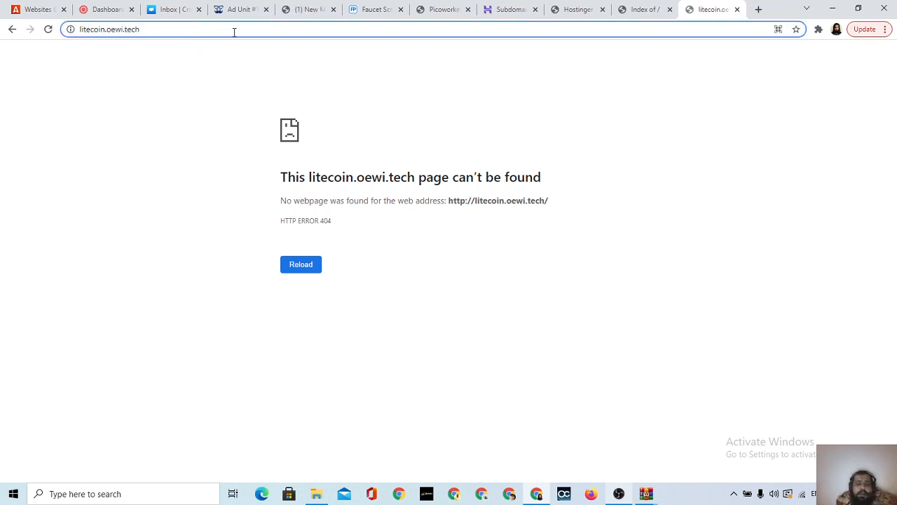
{"action": "type", "text": "/"}
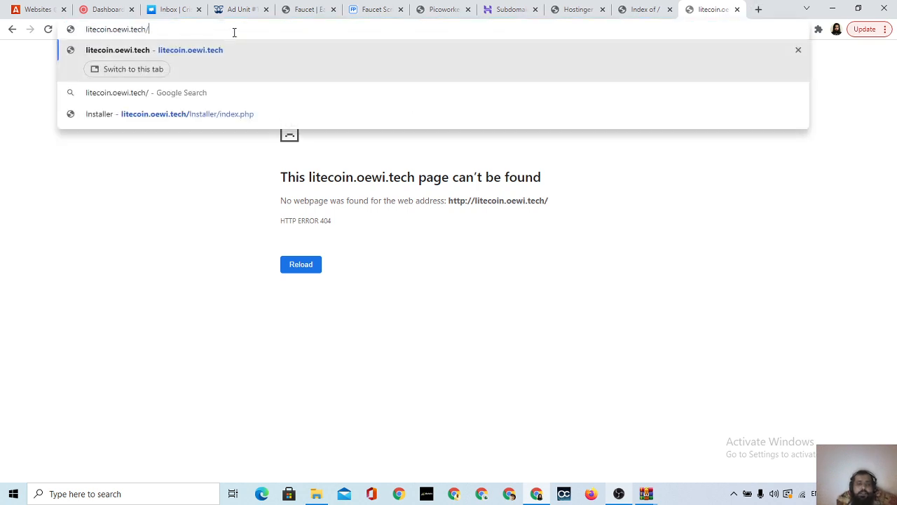
{"action": "type", "text": "intaller"}
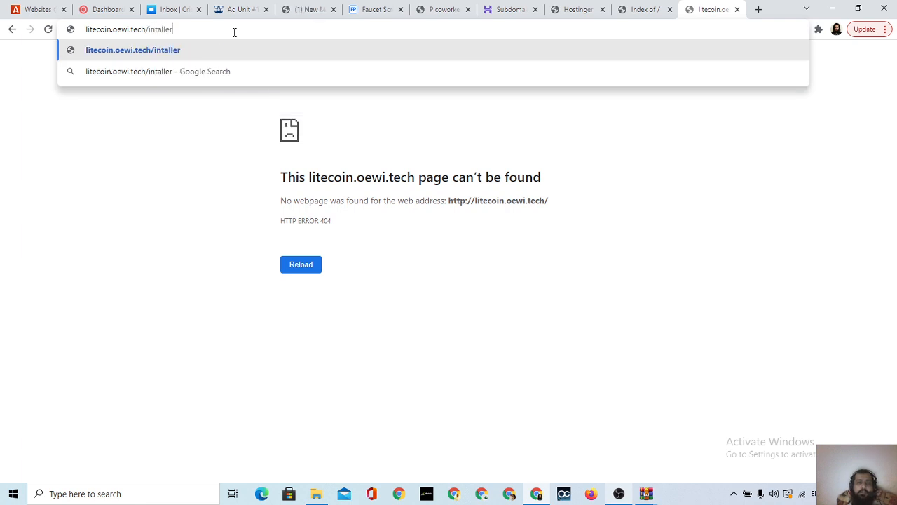
{"action": "type", "text": "/index.php"}
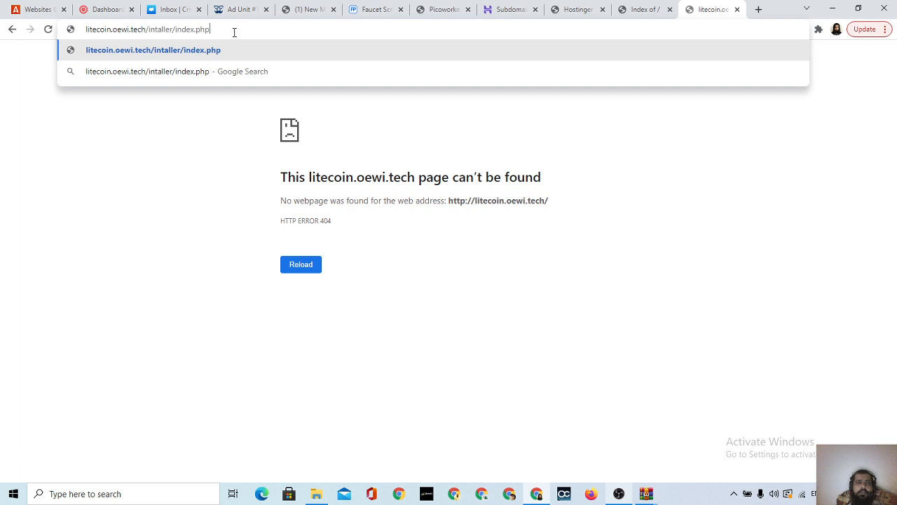
{"action": "key", "text": "Return"}
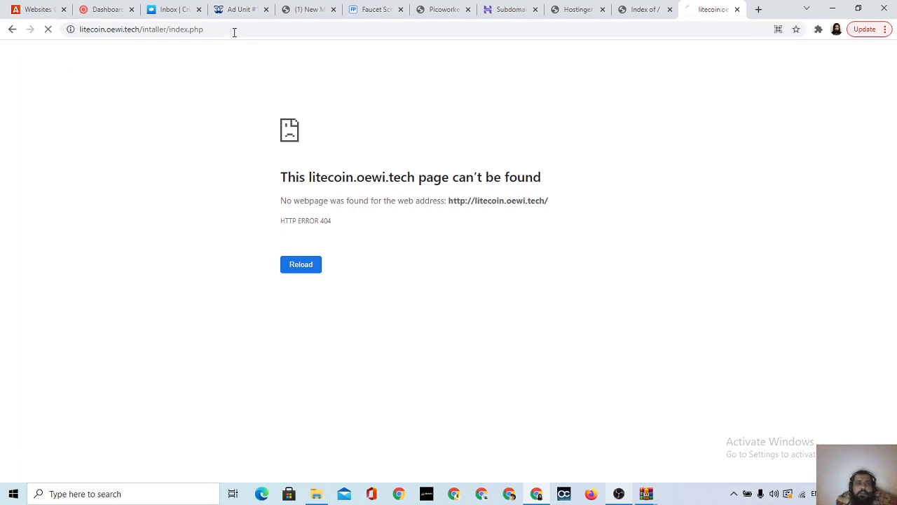
Correct the address to litecoin.oewi.tech/Installer/index.php and load the installer page.
{"action": "left_click", "coordinate": [150, 32]}
{"action": "left_click", "coordinate": [150, 32]}
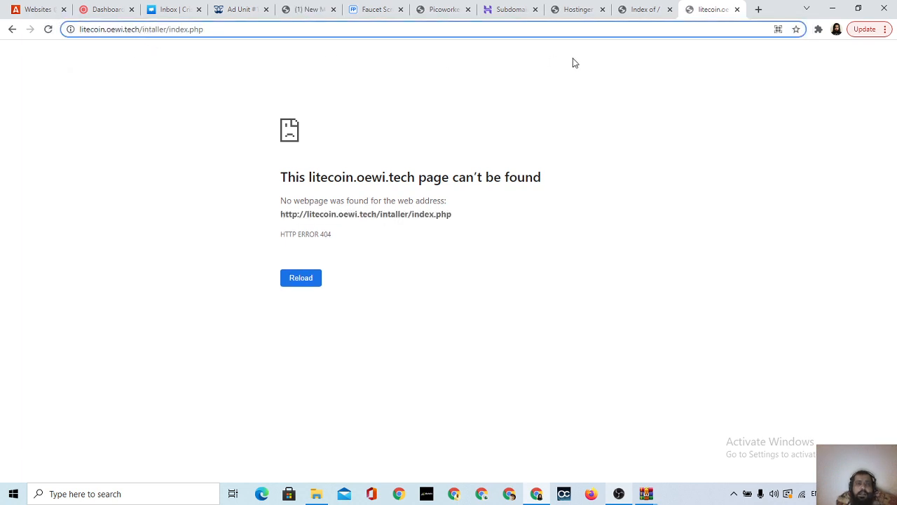
{"action": "key", "text": "BackSpace"}
{"action": "type", "text": "I"}
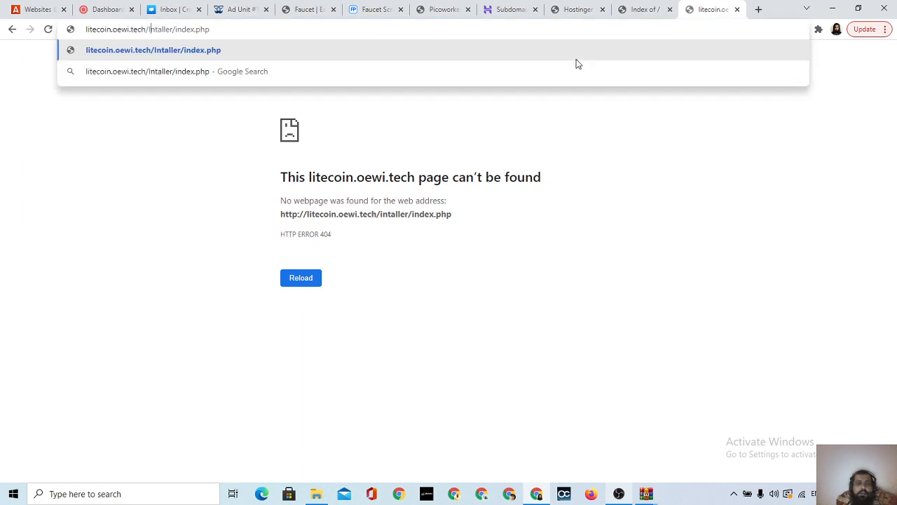
{"action": "key", "text": "Return"}
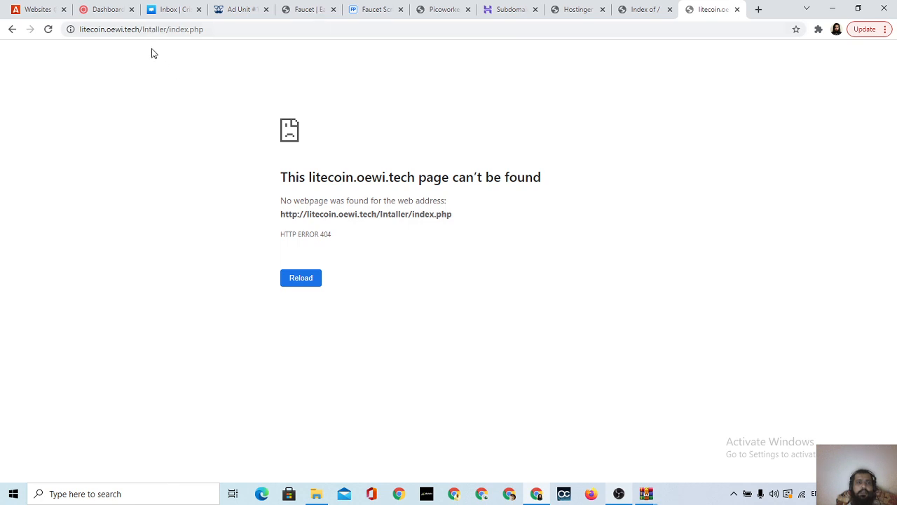
{"action": "left_click_drag", "start_coordinate": [202, 29], "coordinate": [146, 30]}
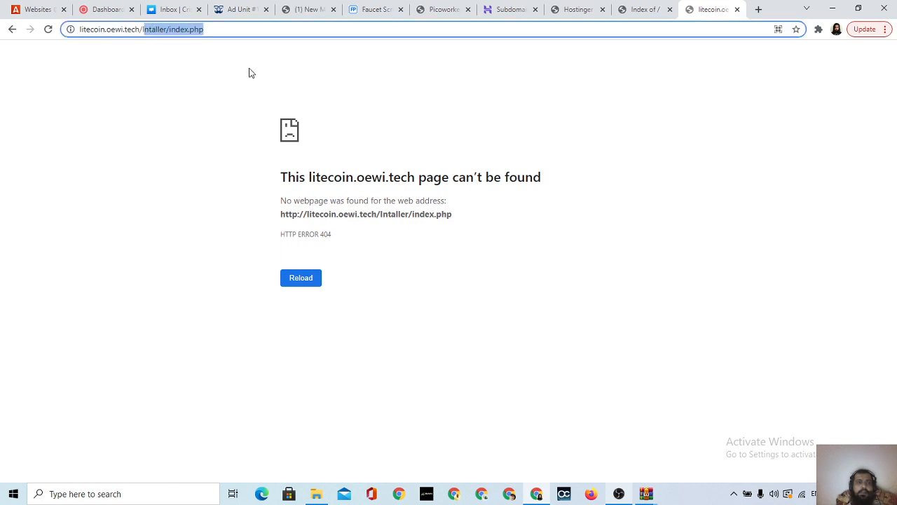
{"action": "type", "text": "I"}
{"action": "key", "text": "BackSpace"}
{"action": "type", "text": "I"}
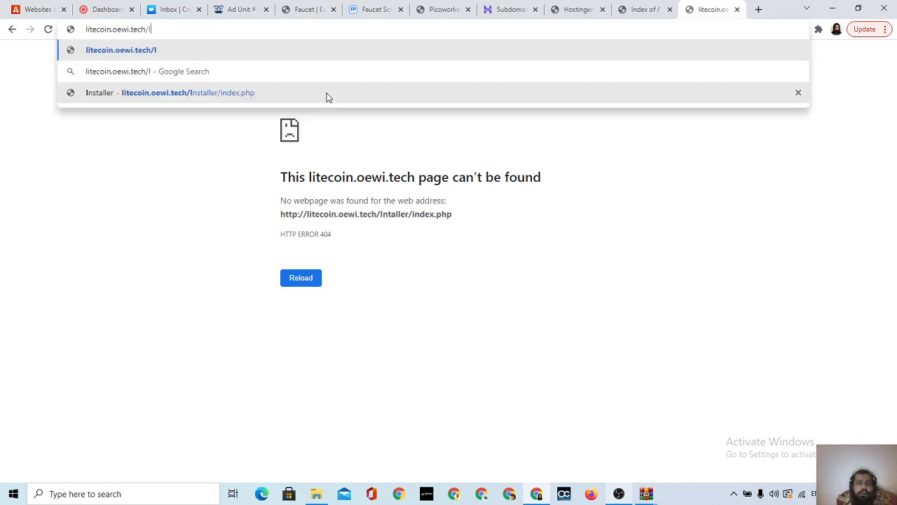
{"action": "type", "text": "nstaller"}
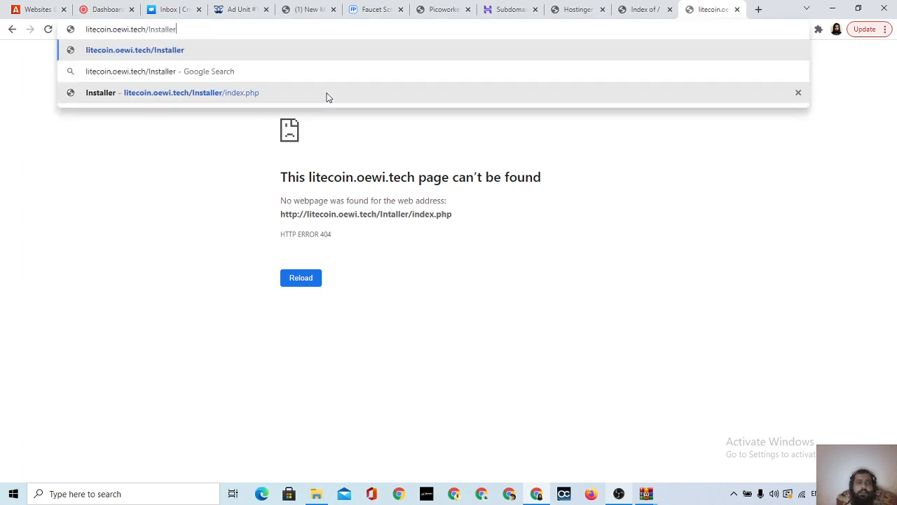
{"action": "type", "text": "/ind"}
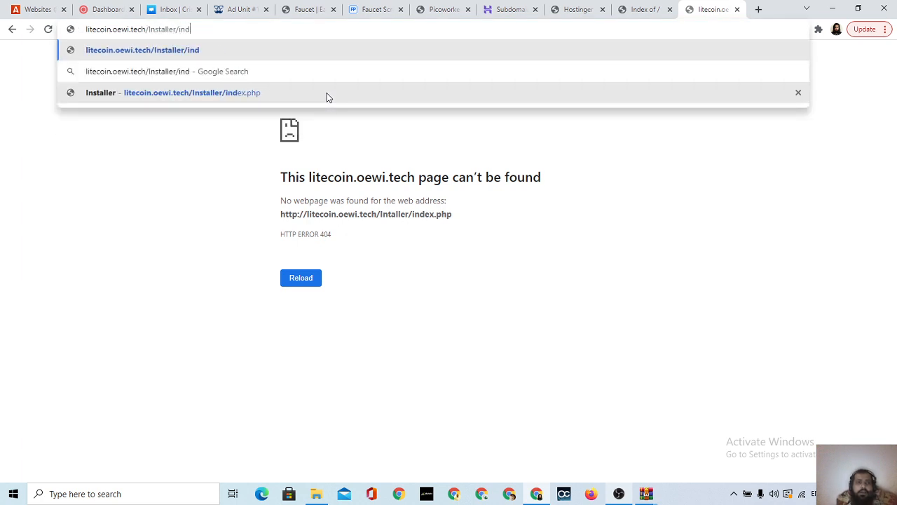
{"action": "type", "text": "ex.php"}
{"action": "key", "text": "Return"}
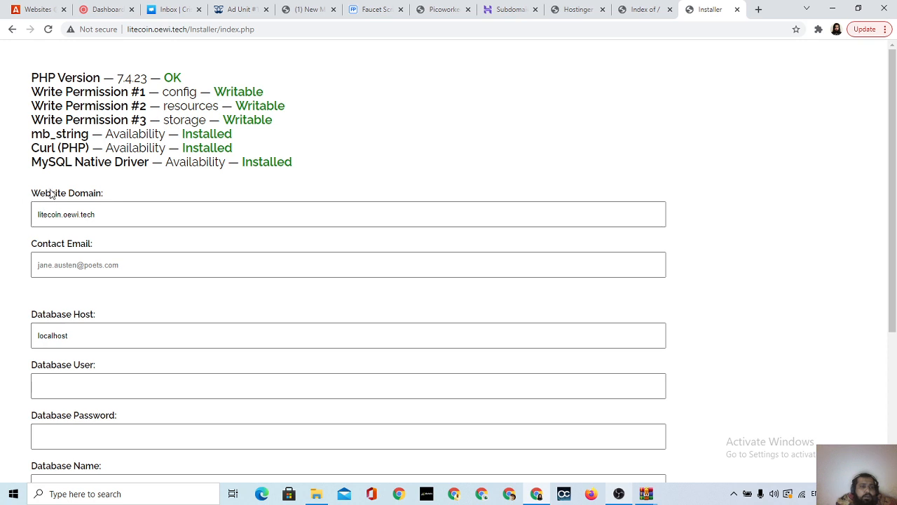
Fill the installer's Contact Email from the saved autofill suggestion, leaving the database user and password empty.
{"action": "scroll", "coordinate": [93, 261], "scroll_direction": "down", "scroll_amount": 2}
{"action": "left_click", "coordinate": [81, 163]}
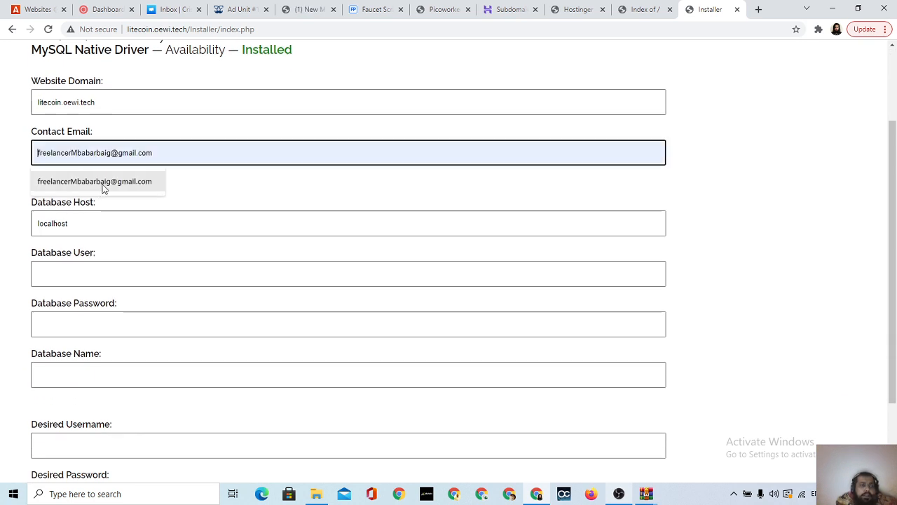
{"action": "left_click", "coordinate": [103, 182]}
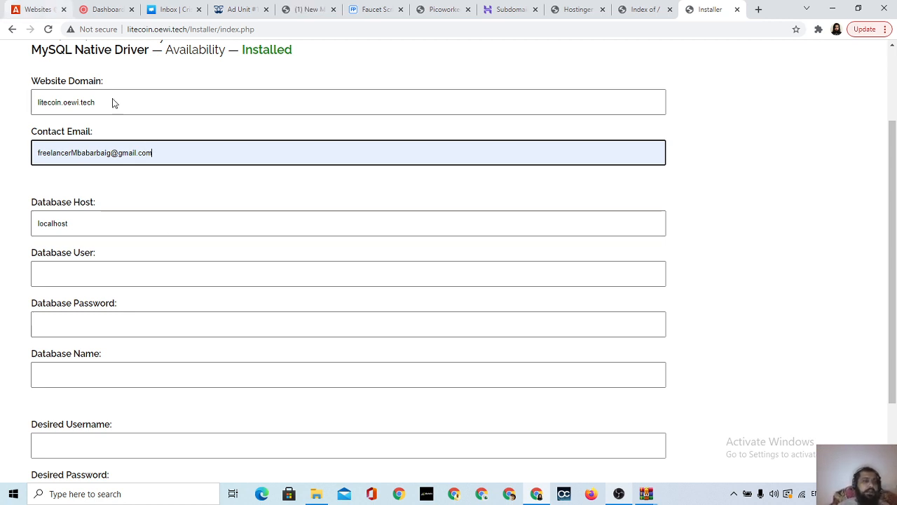
{"action": "left_click", "coordinate": [104, 276]}
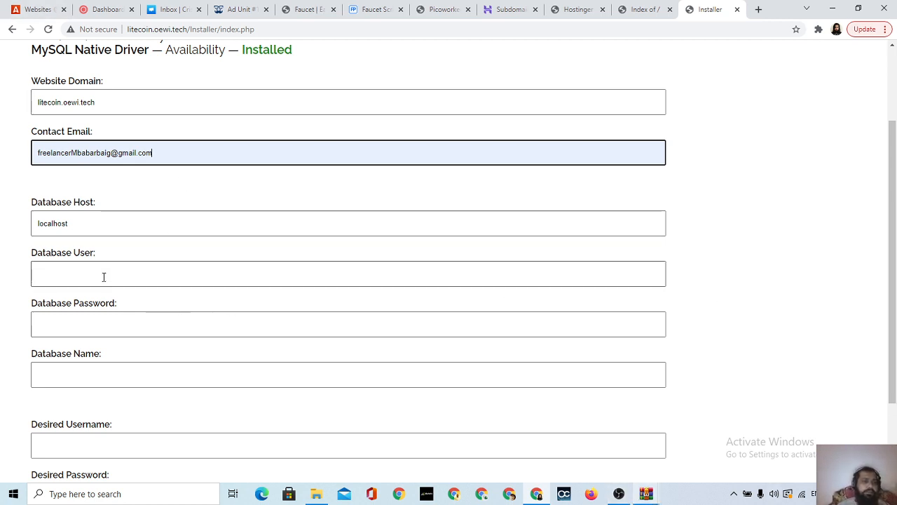
{"action": "left_click", "coordinate": [163, 327]}
{"action": "left_click", "coordinate": [786, 307]}
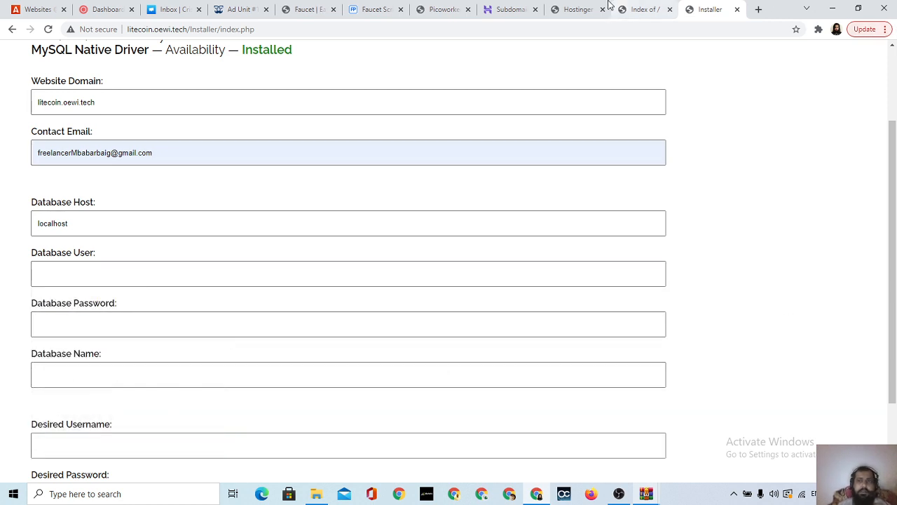
{"action": "left_click", "coordinate": [588, 10]}
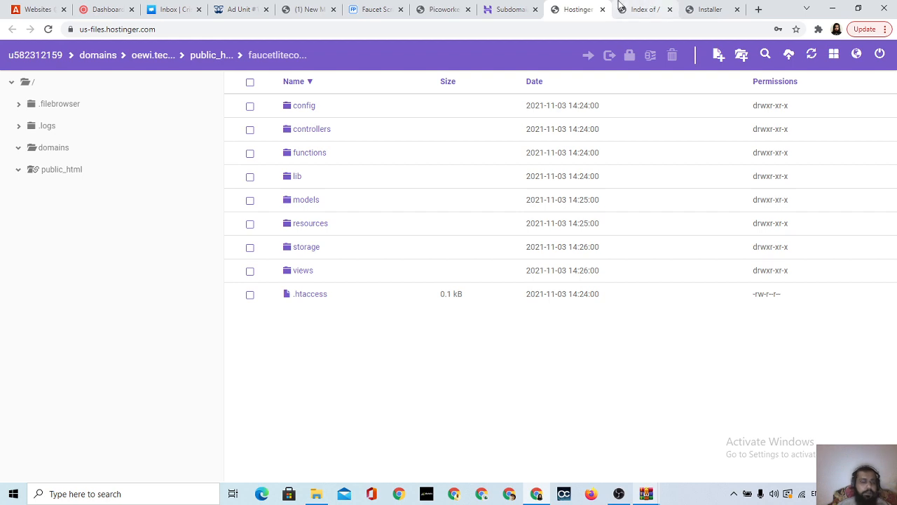
Open hPanel's MySQL Databases page from the Databases menu, then return to the installer form.
{"action": "left_click", "coordinate": [644, 9]}
{"action": "left_click", "coordinate": [574, 9]}
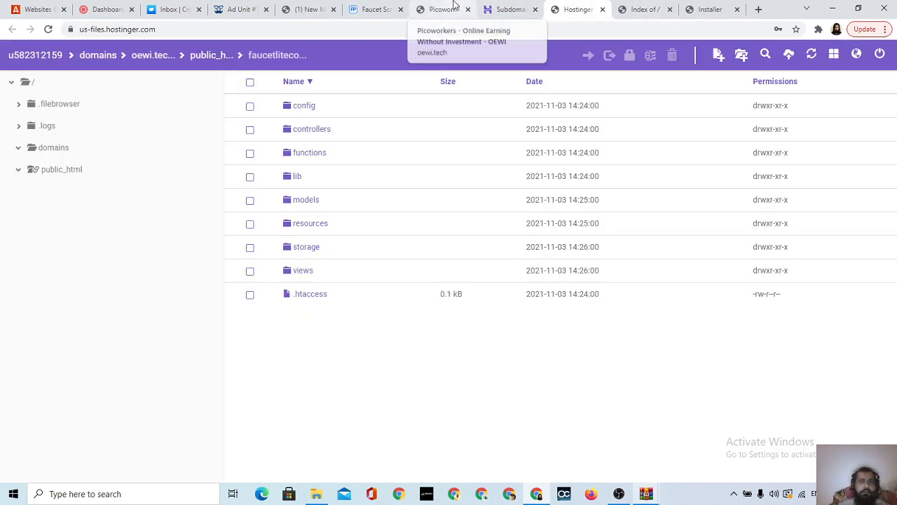
{"action": "left_click", "coordinate": [455, 9]}
{"action": "left_click", "coordinate": [519, 6]}
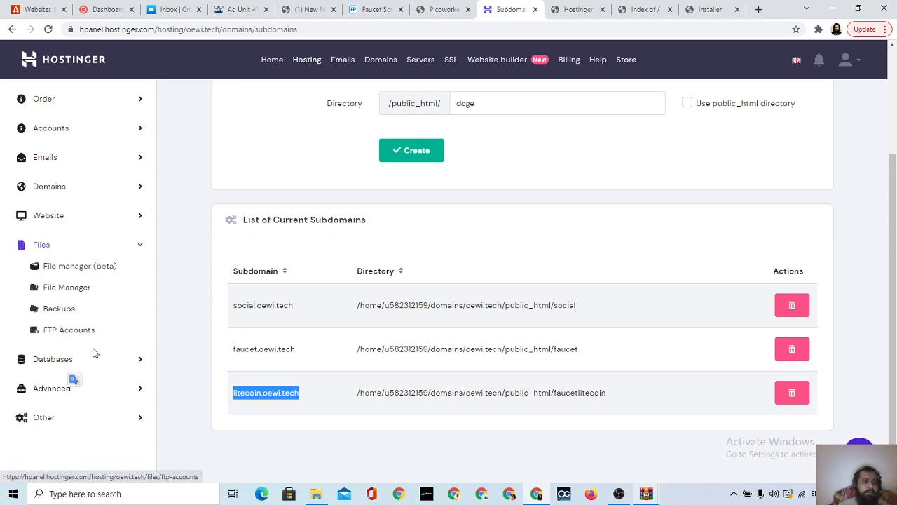
{"action": "left_click", "coordinate": [132, 359]}
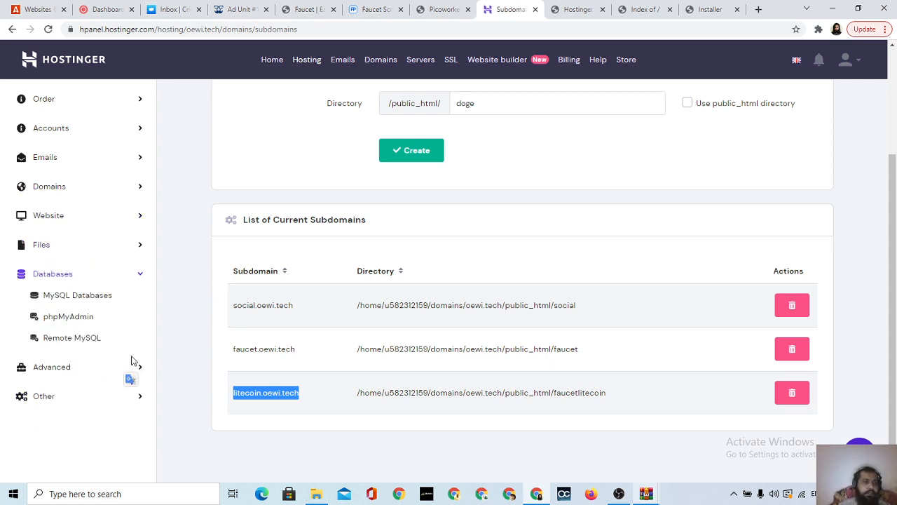
{"action": "left_click", "coordinate": [102, 300]}
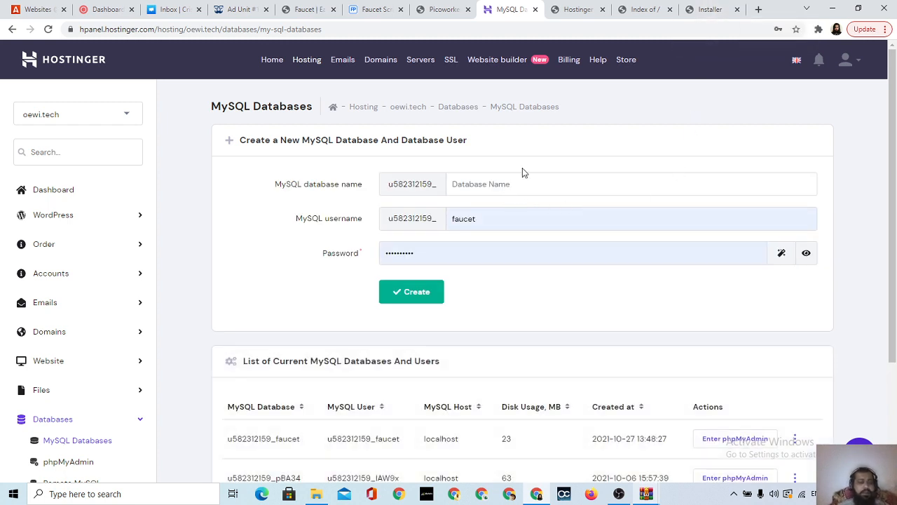
{"action": "left_click", "coordinate": [509, 182]}
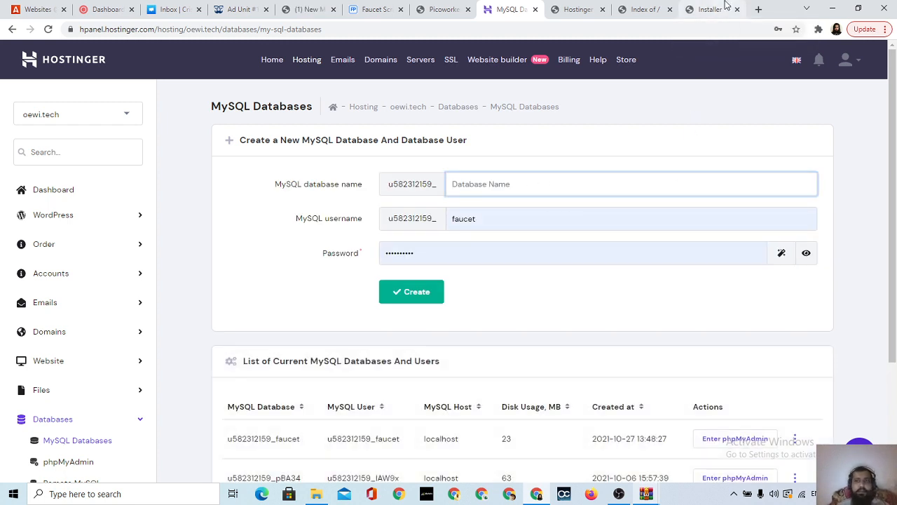
{"action": "left_click", "coordinate": [722, 9]}
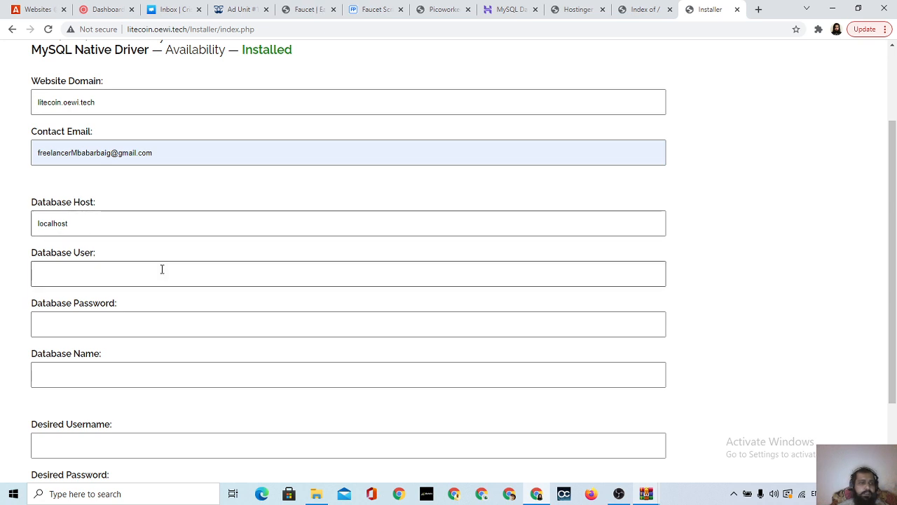
Step through the installer's Database User, Password, Name, Desired Username and Password fields without filling them.
{"action": "left_click", "coordinate": [66, 279]}
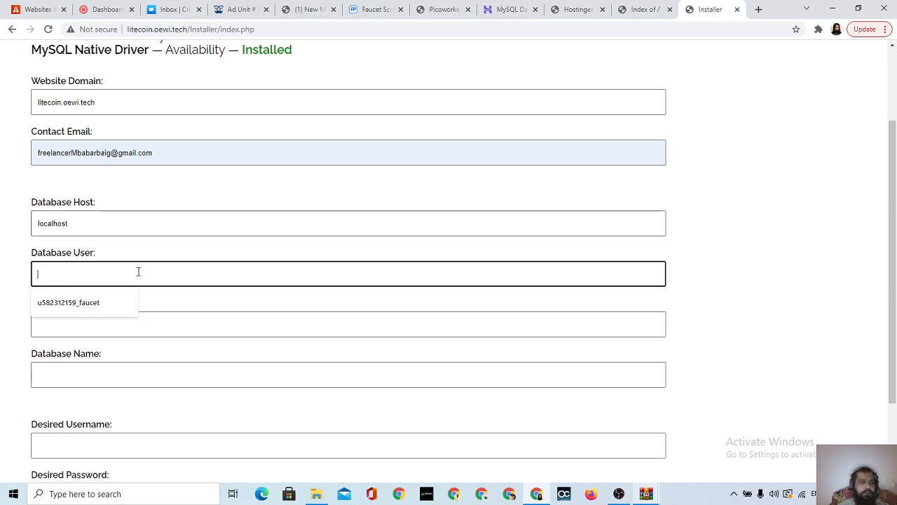
{"action": "left_click", "coordinate": [217, 325]}
{"action": "left_click", "coordinate": [755, 297]}
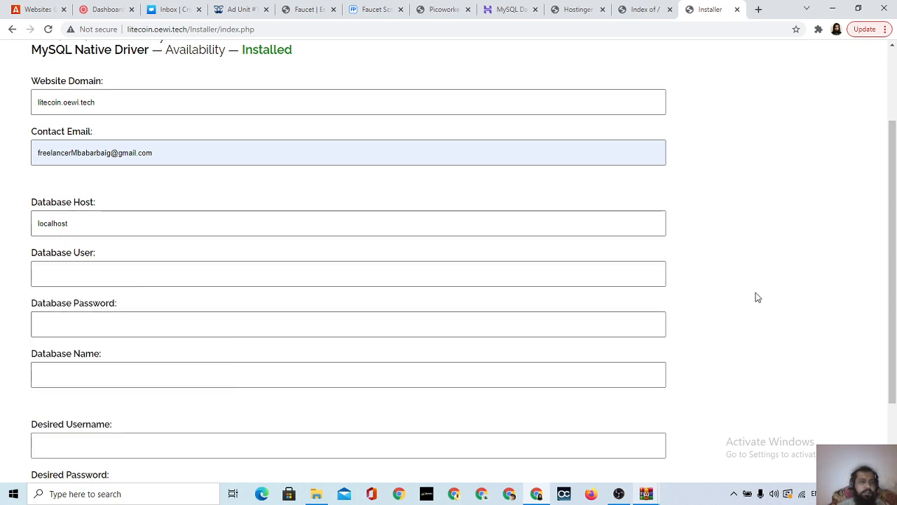
{"action": "scroll", "coordinate": [631, 322], "scroll_direction": "down", "scroll_amount": 1}
{"action": "left_click", "coordinate": [77, 312]}
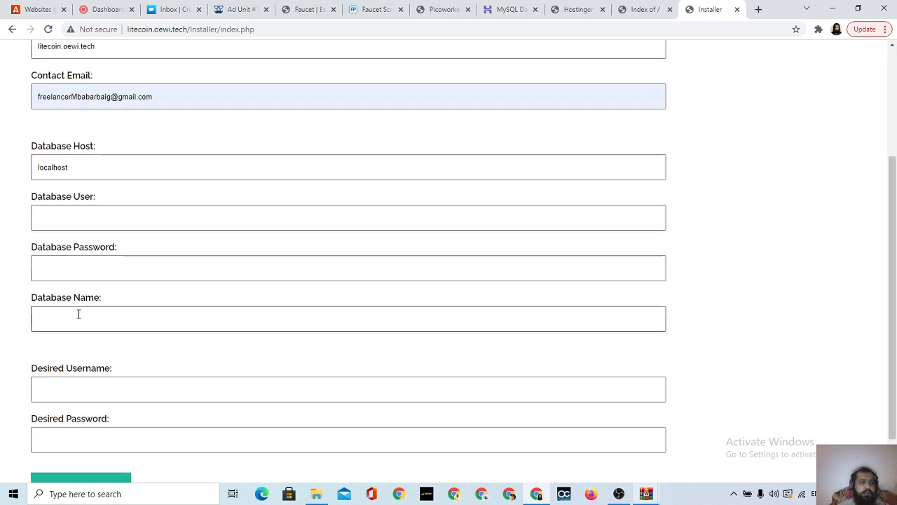
{"action": "left_click", "coordinate": [182, 387]}
{"action": "left_click", "coordinate": [783, 321]}
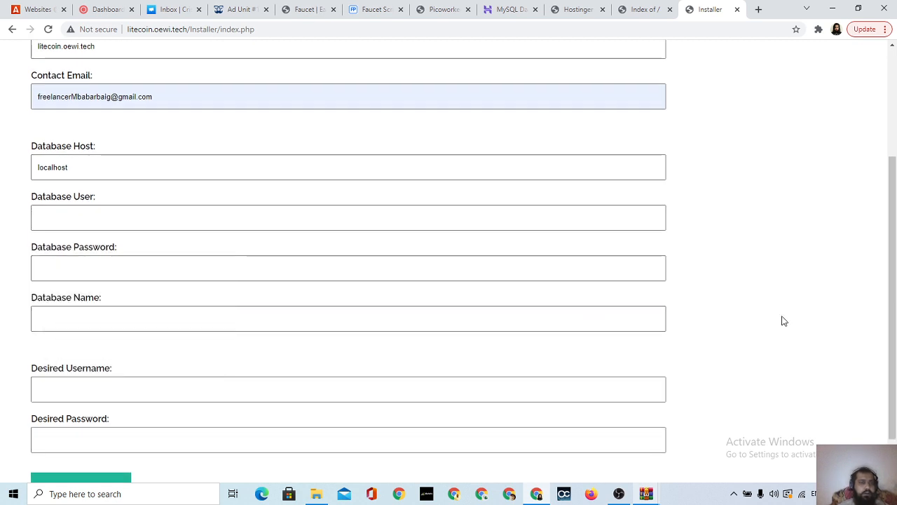
{"action": "scroll", "coordinate": [785, 322], "scroll_direction": "down", "scroll_amount": 1}
{"action": "left_click", "coordinate": [200, 324]}
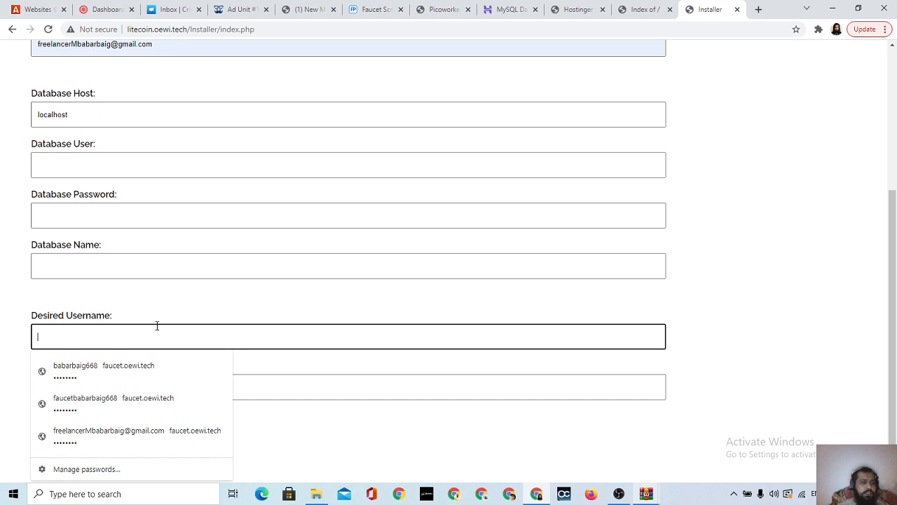
{"action": "left_click", "coordinate": [379, 387]}
{"action": "left_click", "coordinate": [412, 442]}
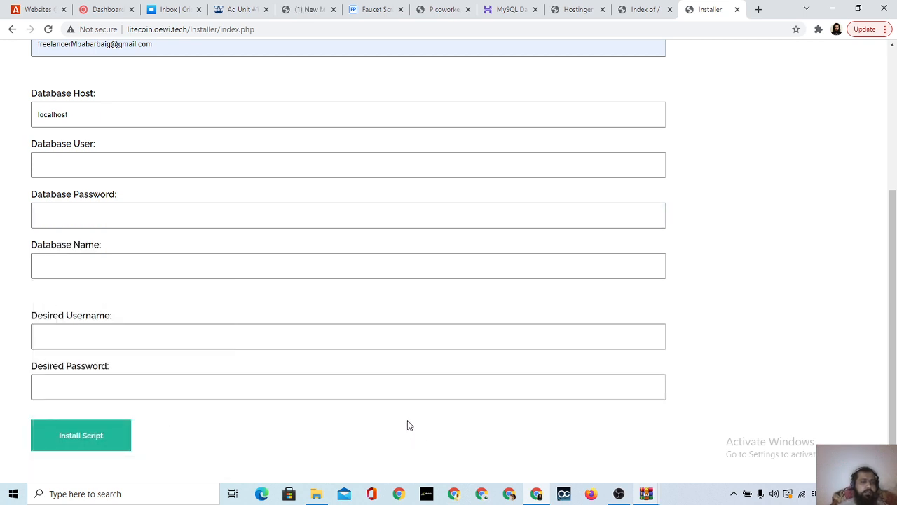
{"action": "scroll", "coordinate": [62, 229], "scroll_direction": "up", "scroll_amount": 2}
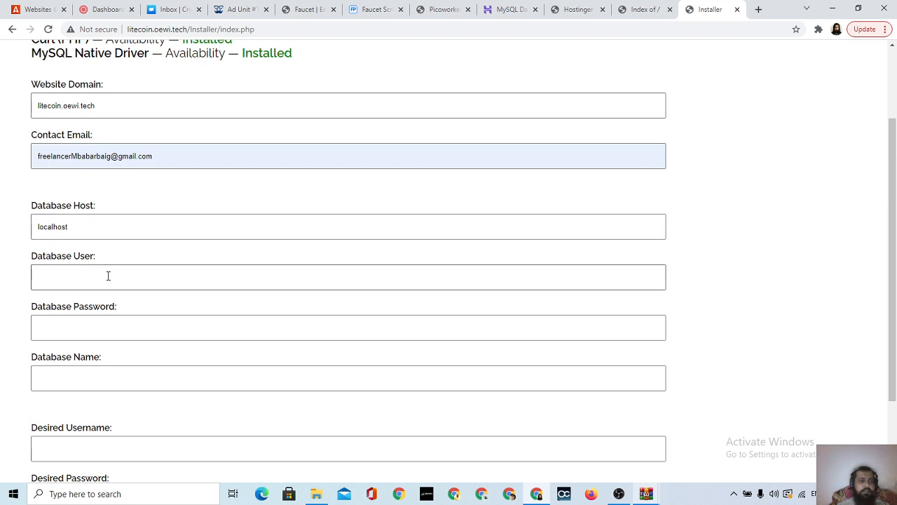
{"action": "left_click", "coordinate": [509, 10]}
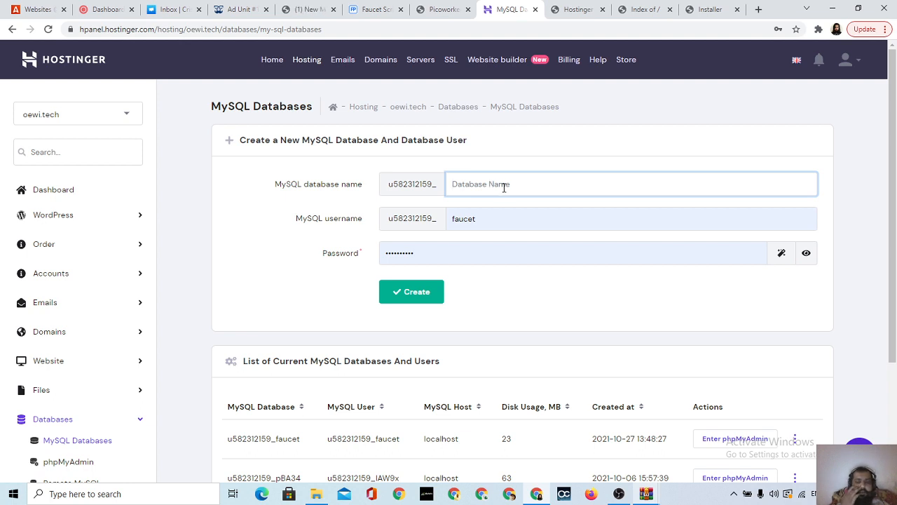
Enter litecoin as the new database name and replace username faucet with litecoin.
{"action": "type", "text": "litecoin"}
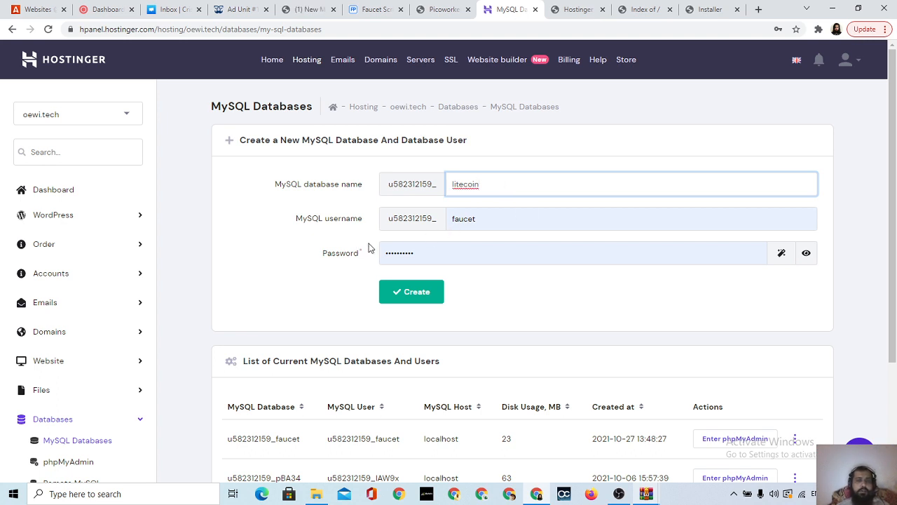
{"action": "double_click", "coordinate": [477, 218]}
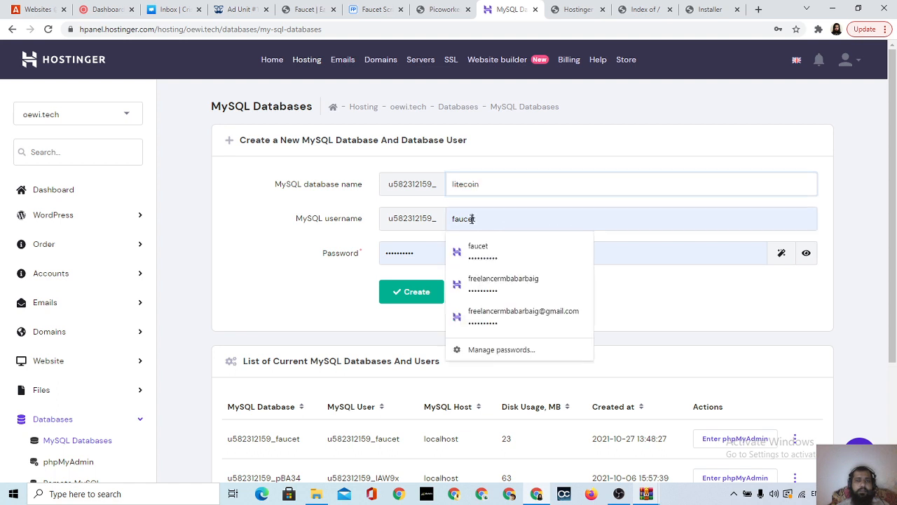
{"action": "left_click", "coordinate": [623, 228]}
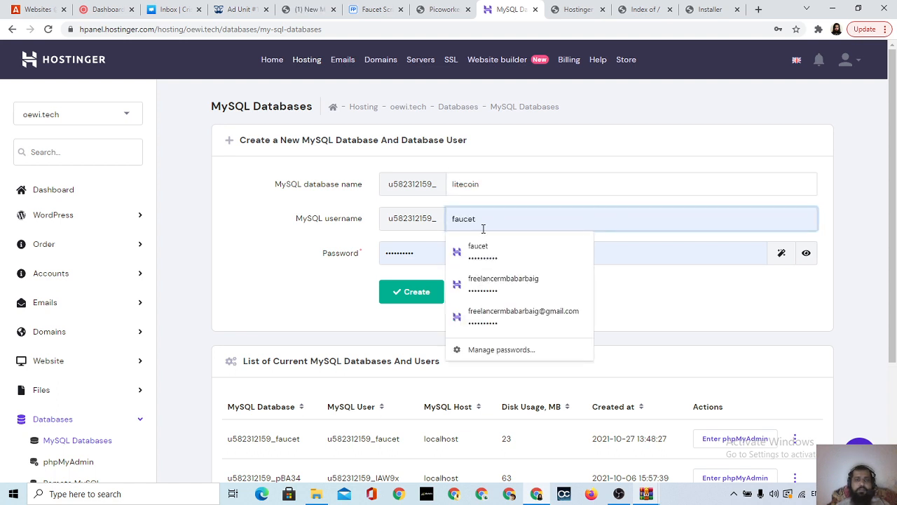
{"action": "key", "text": "BackSpace"}
{"action": "key", "text": "BackSpace"}
{"action": "key", "text": "BackSpace"}
{"action": "key", "text": "BackSpace"}
{"action": "key", "text": "BackSpace"}
{"action": "key", "text": "BackSpace"}
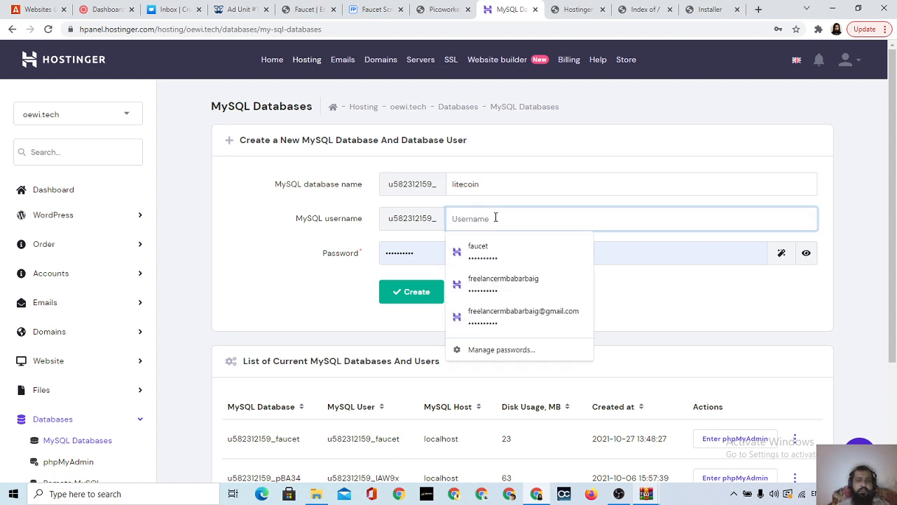
{"action": "type", "text": "litecoin"}
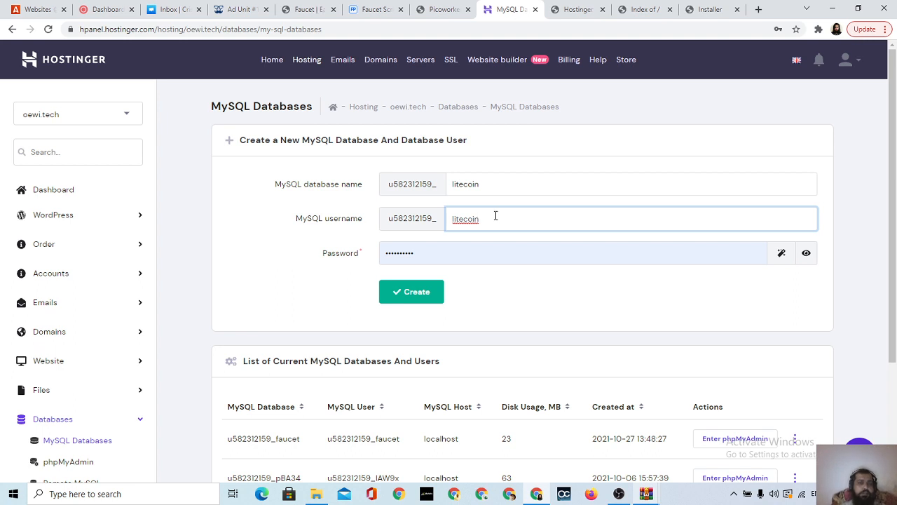
Set a new visible database password and create the litecoin database and user.
{"action": "left_click", "coordinate": [426, 257]}
{"action": "left_click_drag", "start_coordinate": [426, 256], "coordinate": [367, 256]}
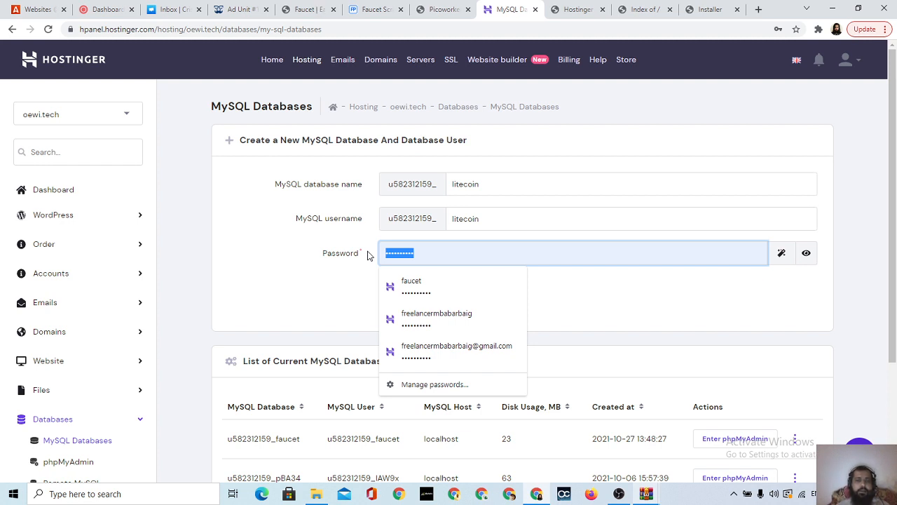
{"action": "type", "text": "a"}
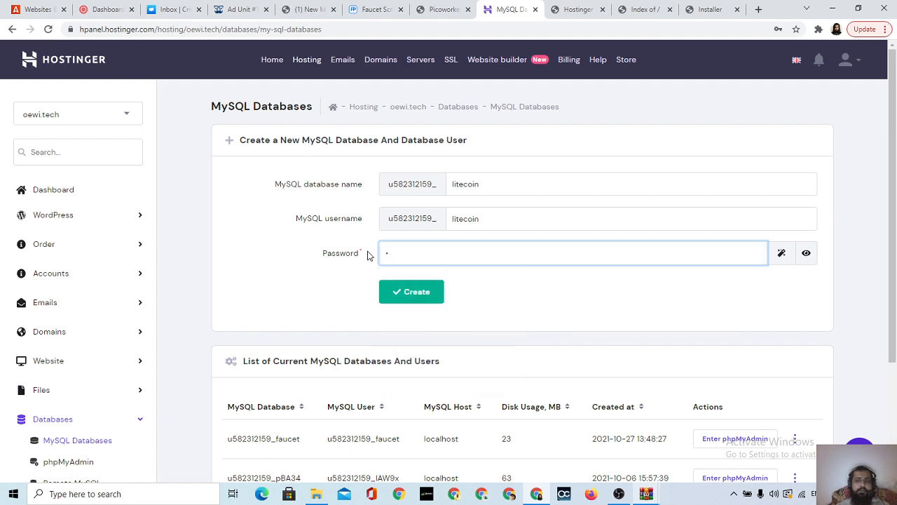
{"action": "key", "text": "BackSpace"}
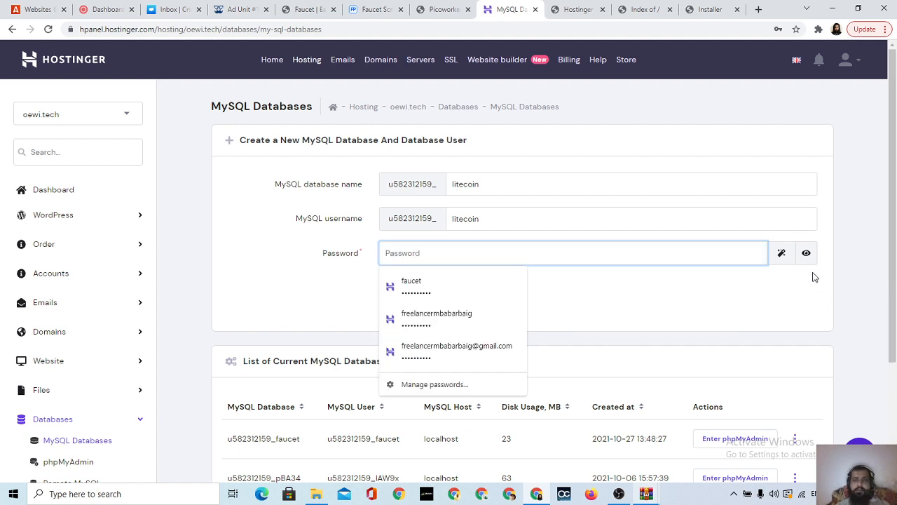
{"action": "left_click", "coordinate": [807, 252]}
{"action": "left_click", "coordinate": [605, 252]}
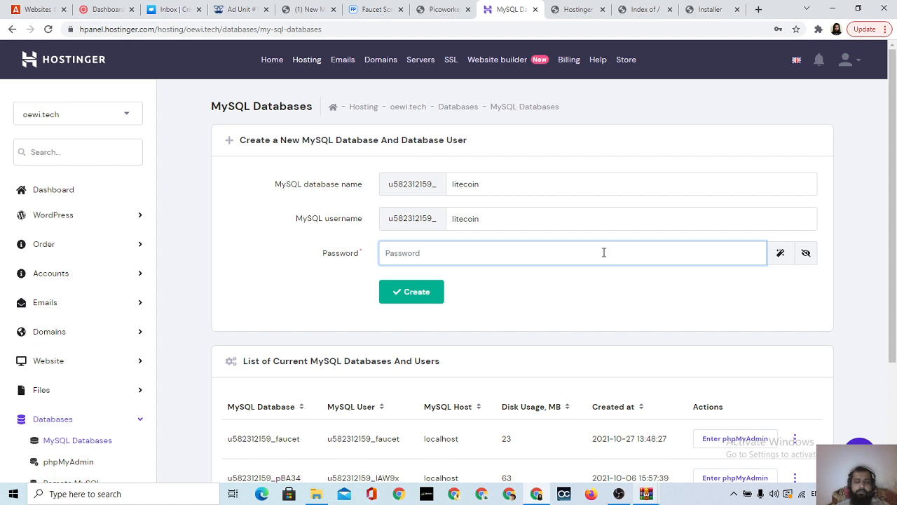
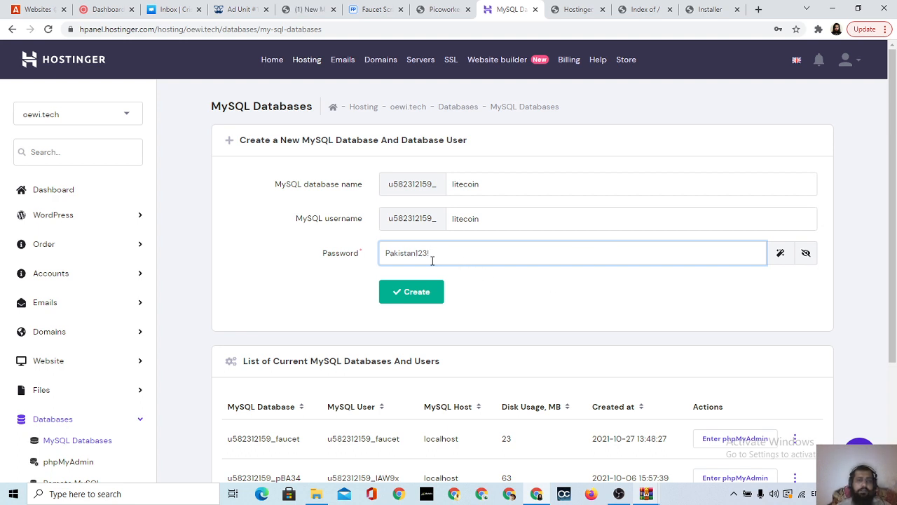
{"action": "left_click_drag", "start_coordinate": [433, 261], "coordinate": [341, 267]}
{"action": "left_click", "coordinate": [307, 281]}
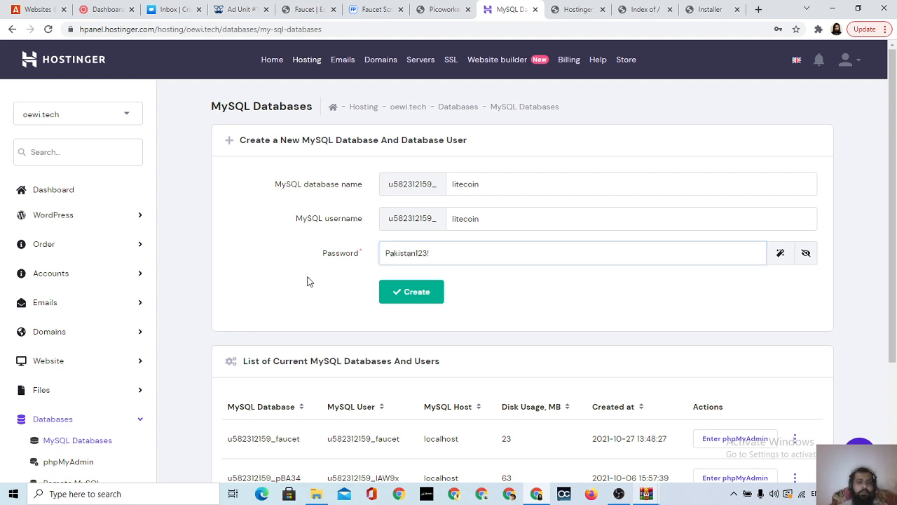
{"action": "left_click", "coordinate": [412, 291]}
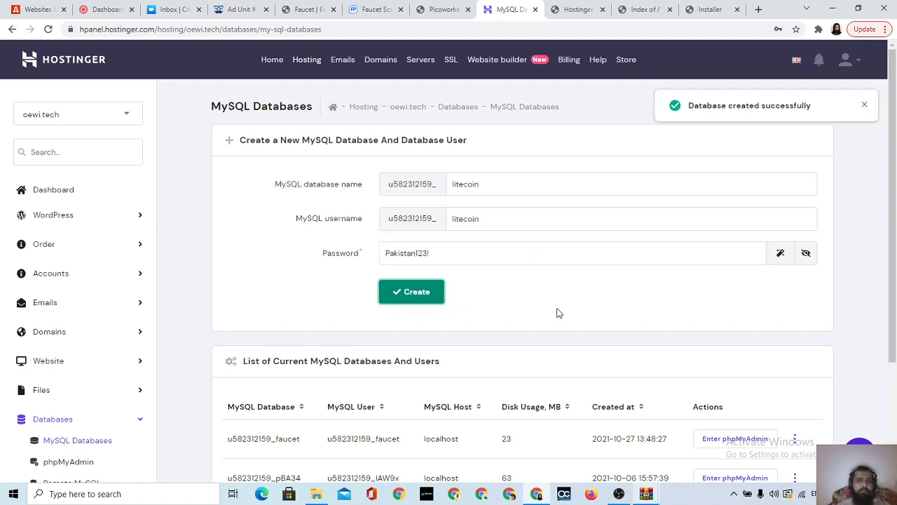
{"action": "scroll", "coordinate": [557, 313], "scroll_direction": "down", "scroll_amount": 3}
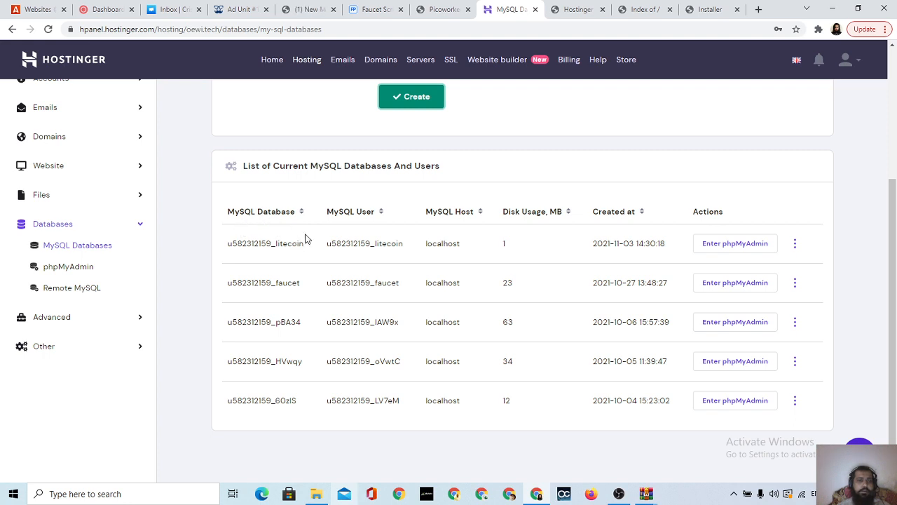
Paste the litecoin database user into Database User and enter the database password.
{"action": "left_click_drag", "start_coordinate": [307, 246], "coordinate": [220, 254]}
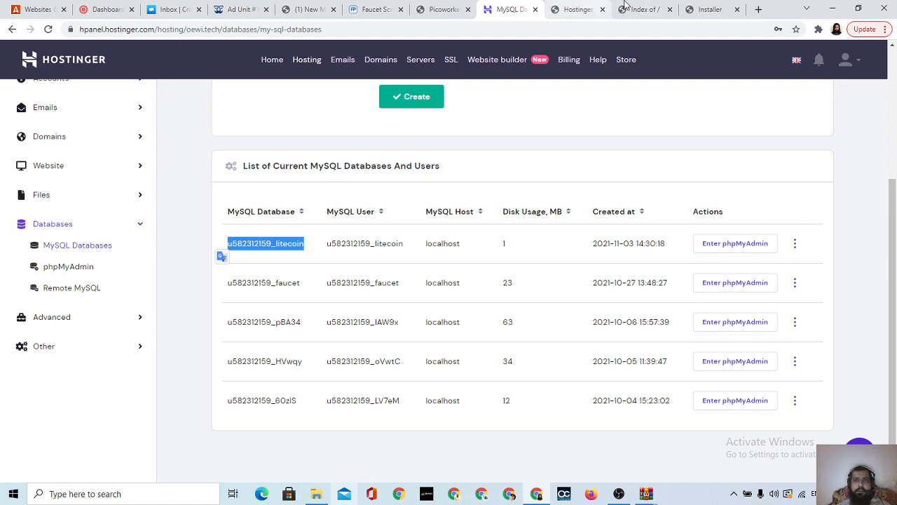
{"action": "left_click_drag", "start_coordinate": [710, 9], "coordinate": [575, 10]}
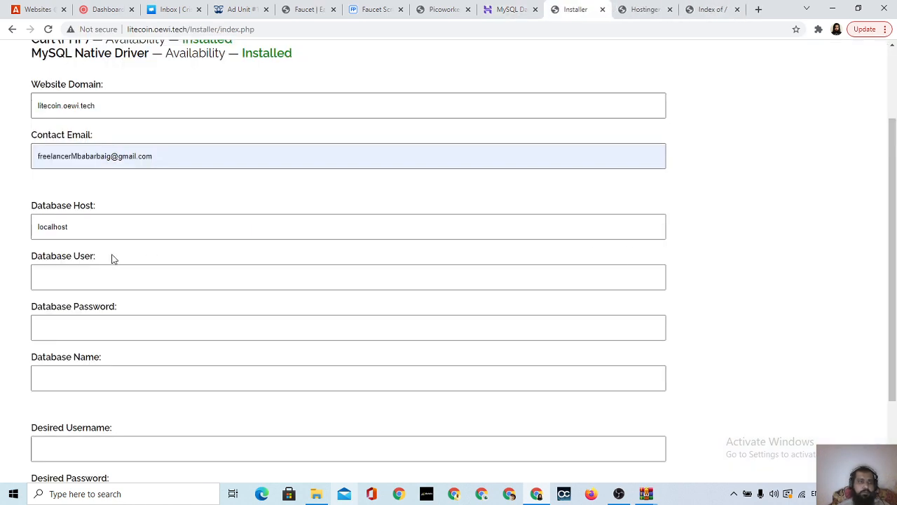
{"action": "left_click", "coordinate": [509, 9]}
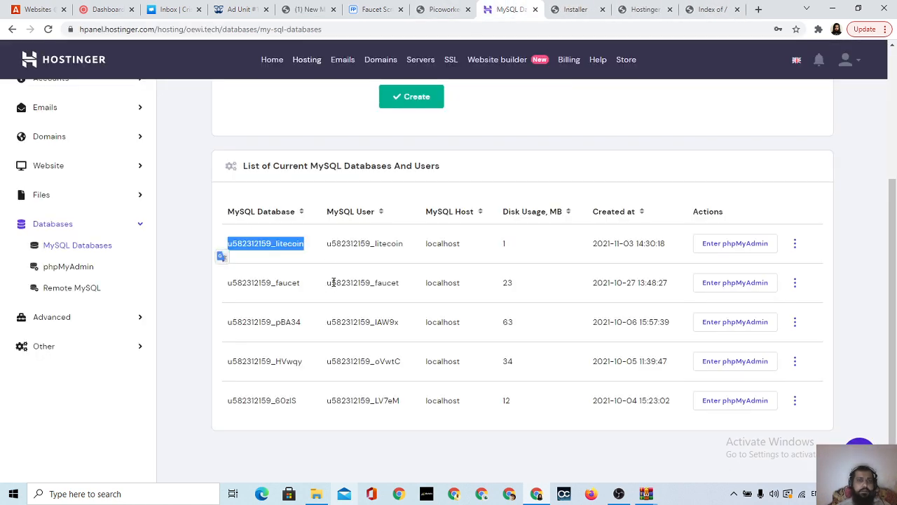
{"action": "left_click_drag", "start_coordinate": [328, 243], "coordinate": [404, 254]}
{"action": "key", "text": "ctrl+c"}
{"action": "left_click", "coordinate": [576, 9]}
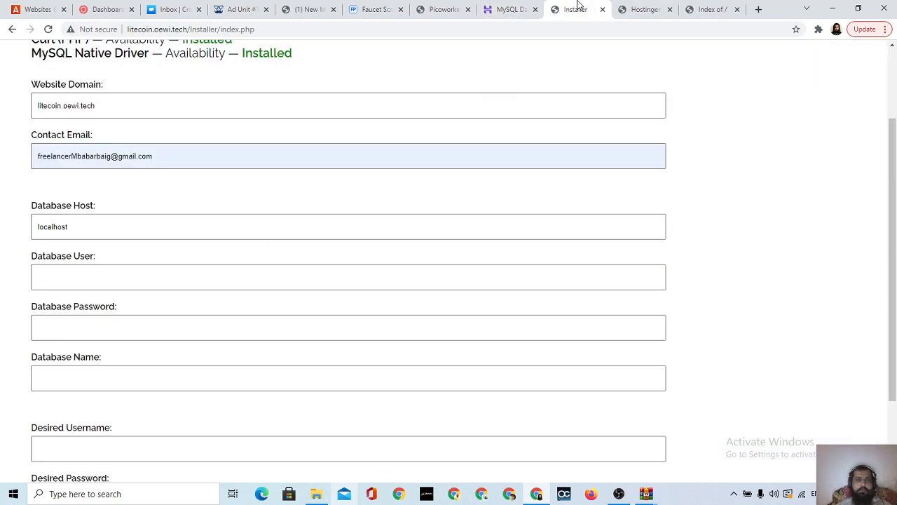
{"action": "left_click", "coordinate": [155, 275]}
{"action": "key", "text": "ctrl+v"}
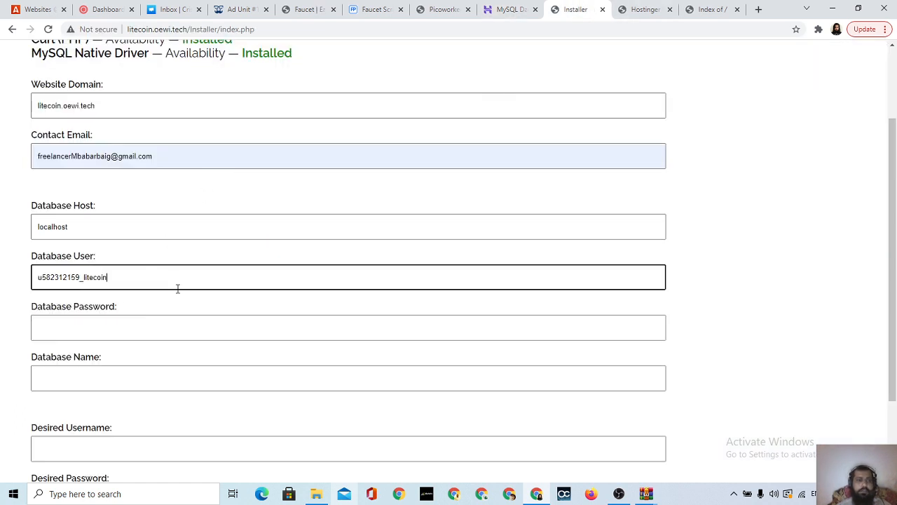
{"action": "scroll", "coordinate": [178, 288], "scroll_direction": "down", "scroll_amount": 1}
{"action": "left_click", "coordinate": [149, 269]}
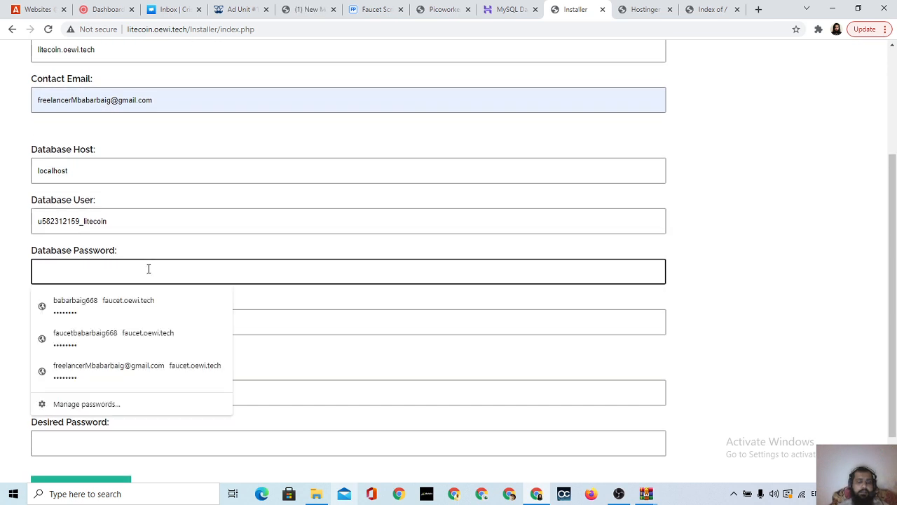
{"action": "type", "text": "•"}
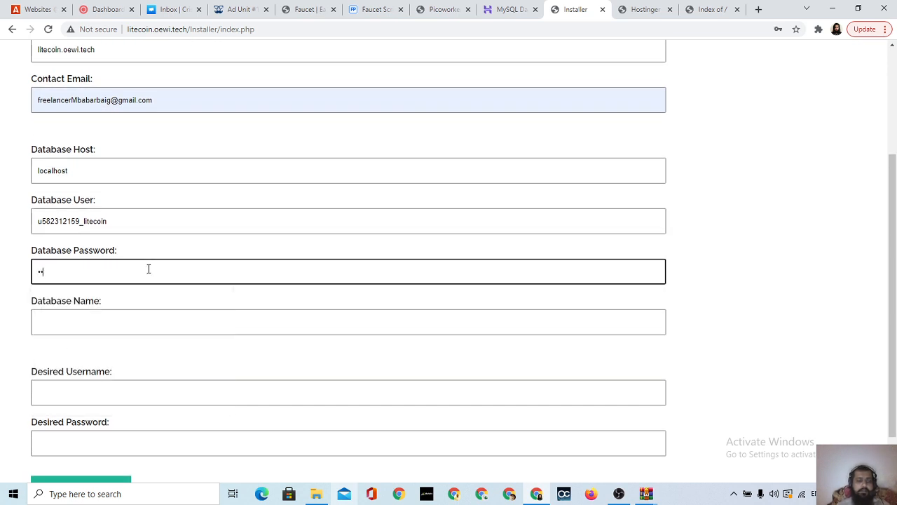
{"action": "type", "text": "•••••••"}
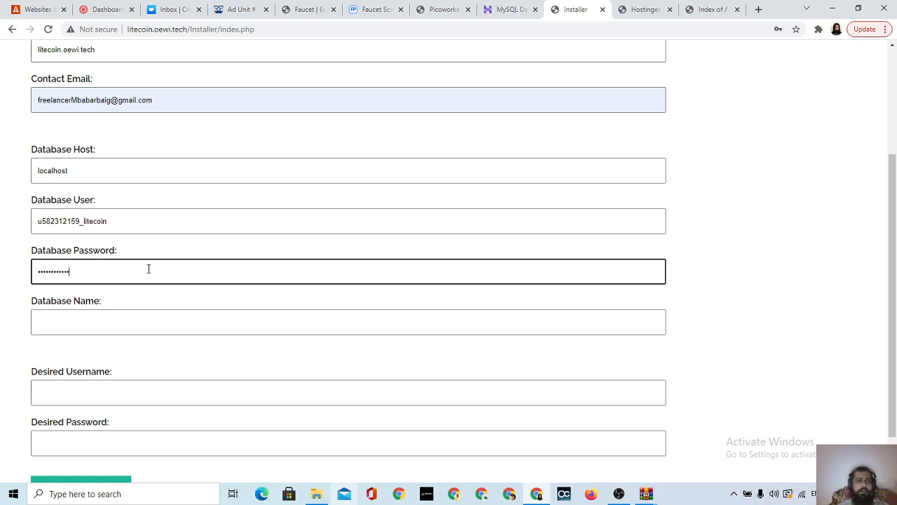
Copy the litecoin database name from hPanel into the installer's Database Name field.
{"action": "left_click", "coordinate": [512, 9]}
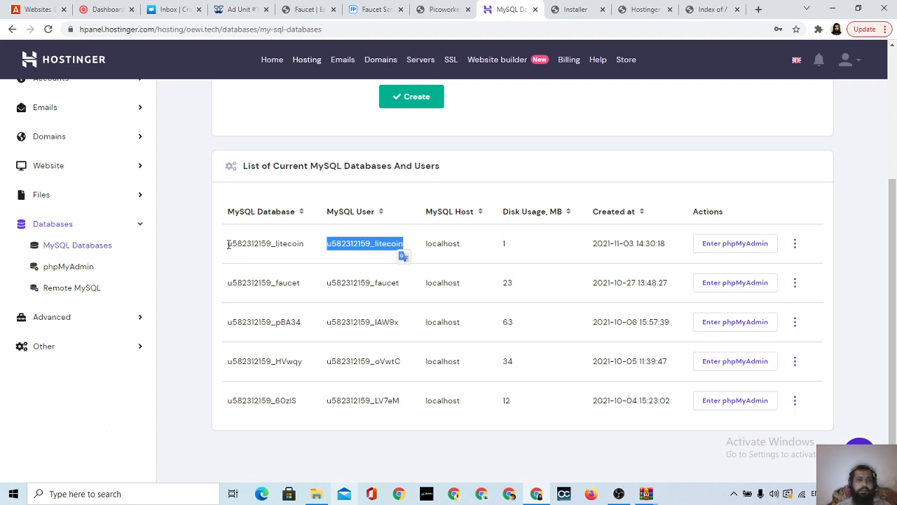
{"action": "left_click_drag", "start_coordinate": [229, 244], "coordinate": [306, 246]}
{"action": "key", "text": "ctrl+c"}
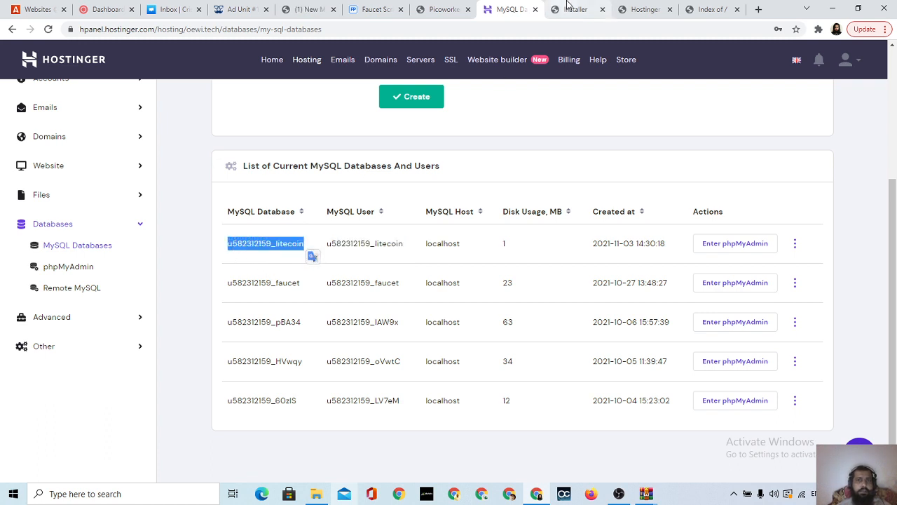
{"action": "left_click", "coordinate": [573, 10]}
{"action": "left_click", "coordinate": [72, 319]}
{"action": "key", "text": "ctrl+v"}
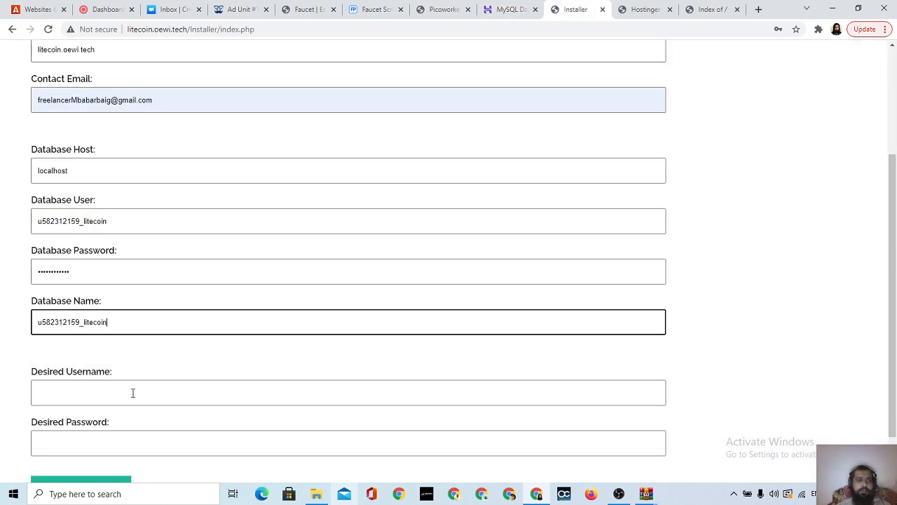
Enter the desired admin username and password, then run Install Script.
{"action": "scroll", "coordinate": [112, 375], "scroll_direction": "down", "scroll_amount": 1}
{"action": "left_click", "coordinate": [127, 337]}
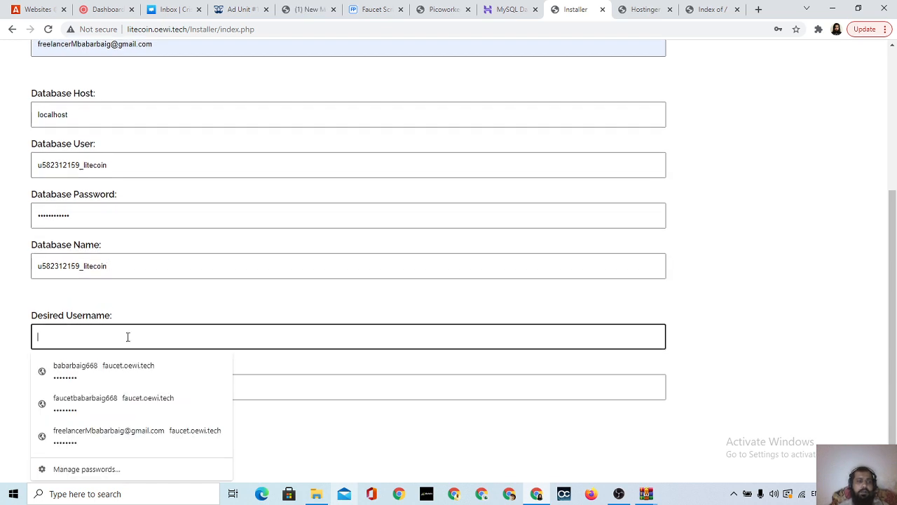
{"action": "type", "text": "bab"}
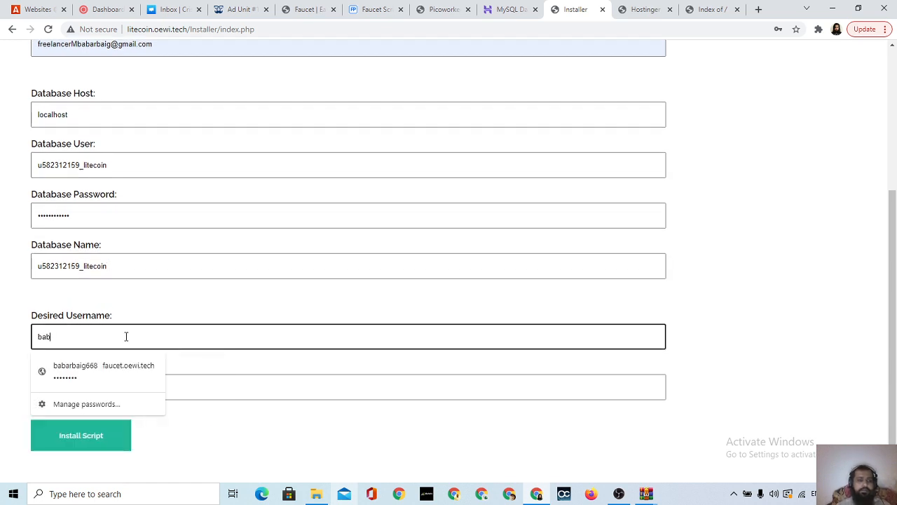
{"action": "type", "text": "arbaig668"}
{"action": "key", "text": "Tab"}
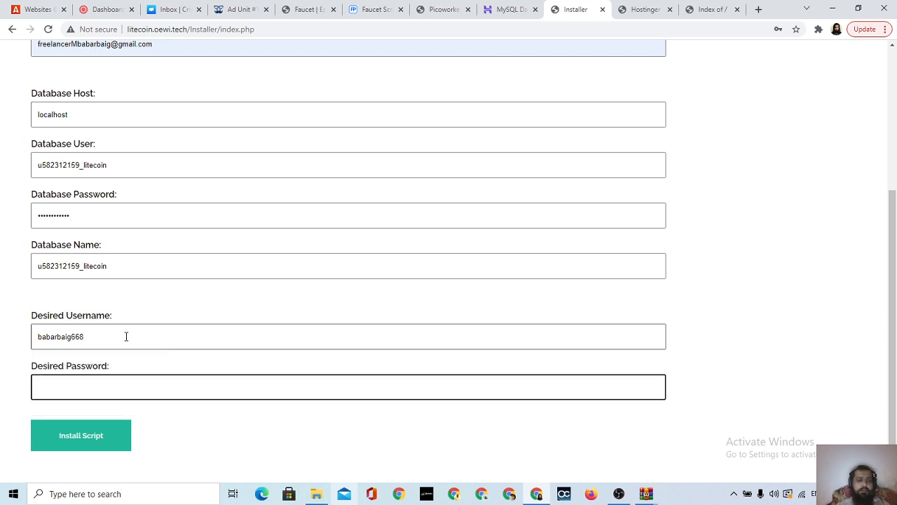
{"action": "type", "text": "•••"}
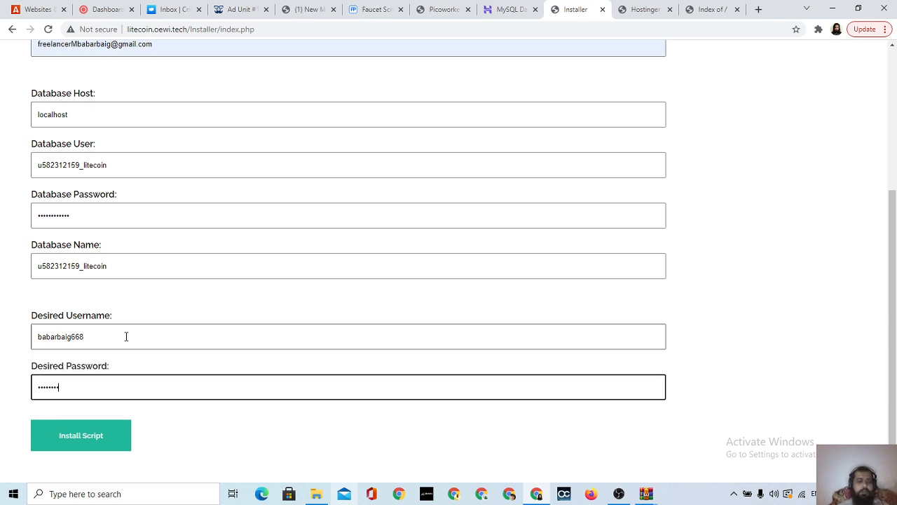
{"action": "scroll", "coordinate": [178, 390], "scroll_direction": "up", "scroll_amount": 3}
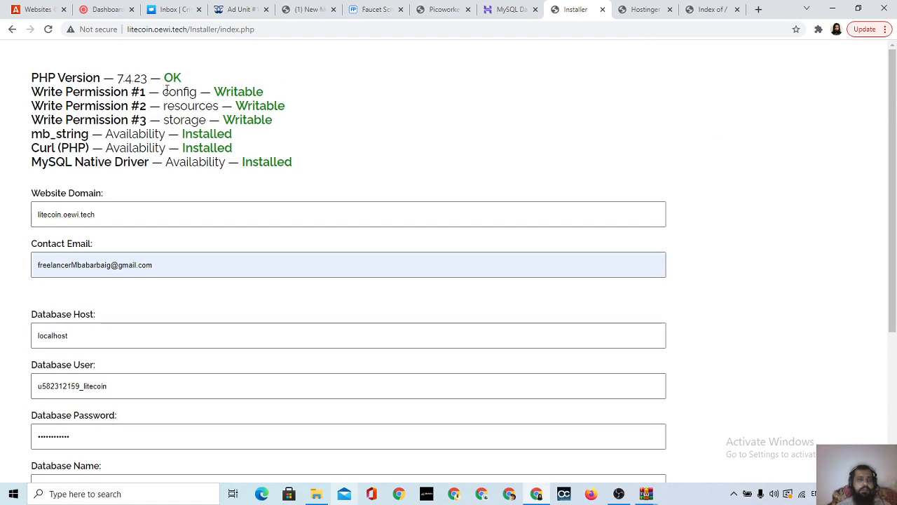
{"action": "scroll", "coordinate": [252, 276], "scroll_direction": "down", "scroll_amount": 3}
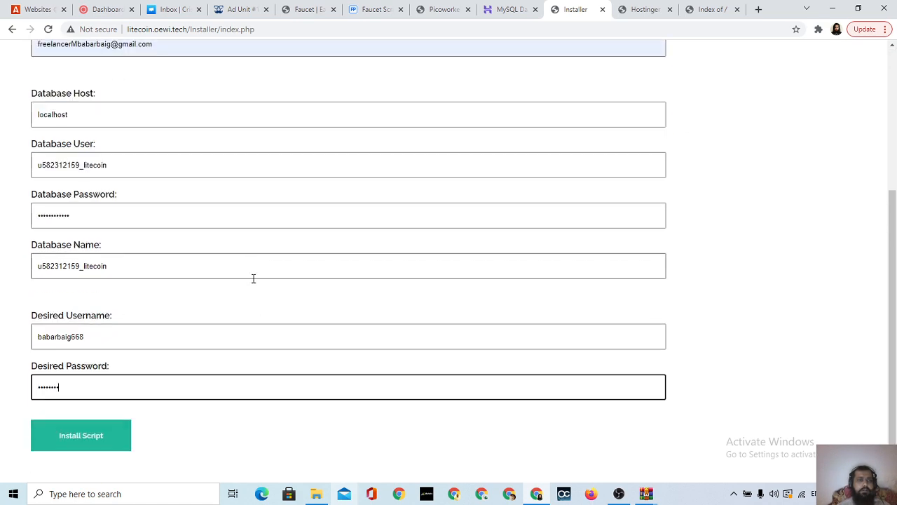
{"action": "left_click", "coordinate": [92, 442]}
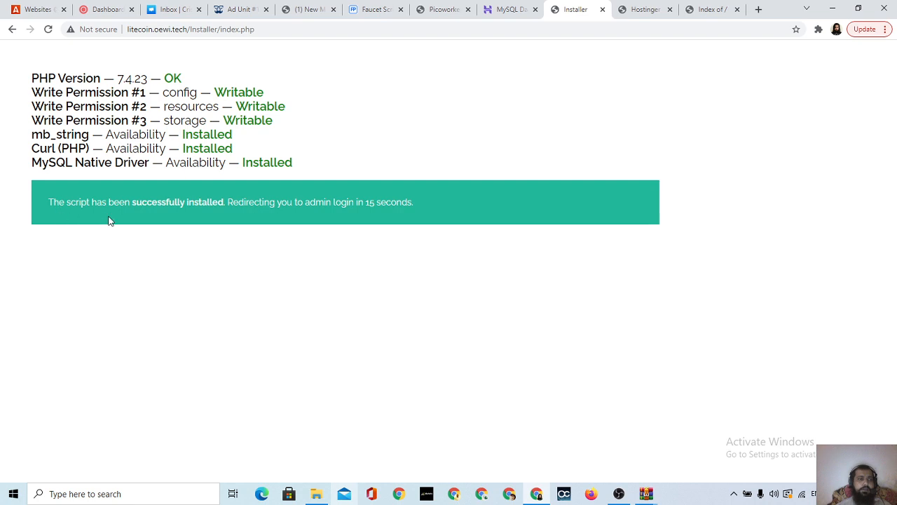
Dismiss Chrome's password-breach warning while the installer redirects to the admin login.
{"action": "left_click", "coordinate": [542, 181]}
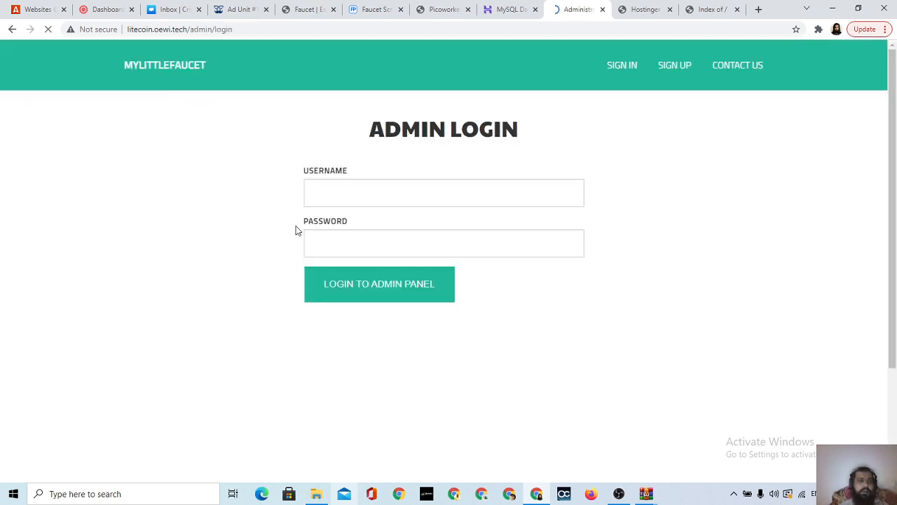
Log in to the admin panel using the saved admin username and a retyped password.
{"action": "left_click", "coordinate": [352, 199]}
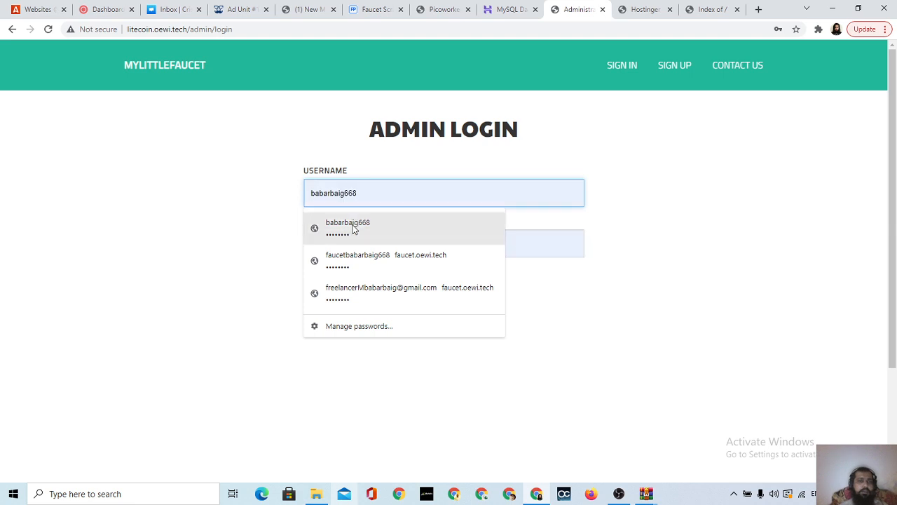
{"action": "left_click", "coordinate": [355, 225]}
{"action": "double_click", "coordinate": [346, 244]}
{"action": "type", "text": "•••"}
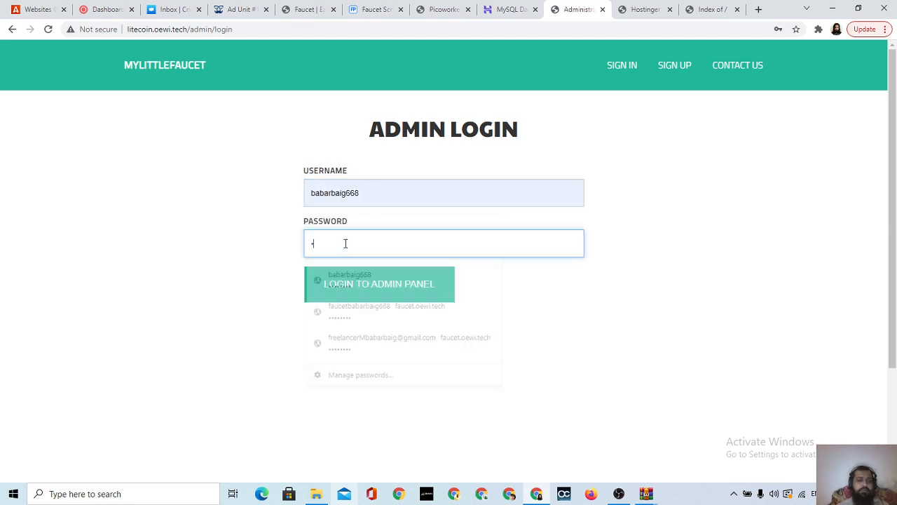
{"action": "type", "text": "•••"}
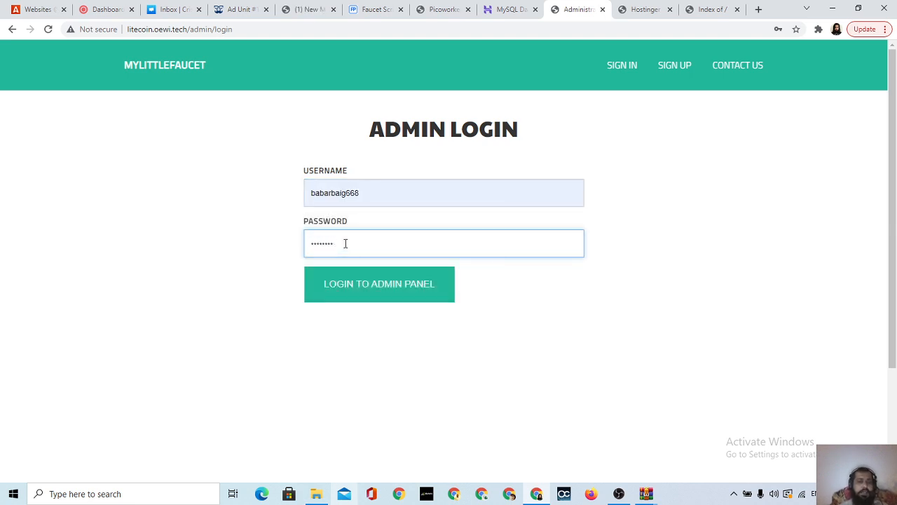
{"action": "left_click", "coordinate": [390, 298]}
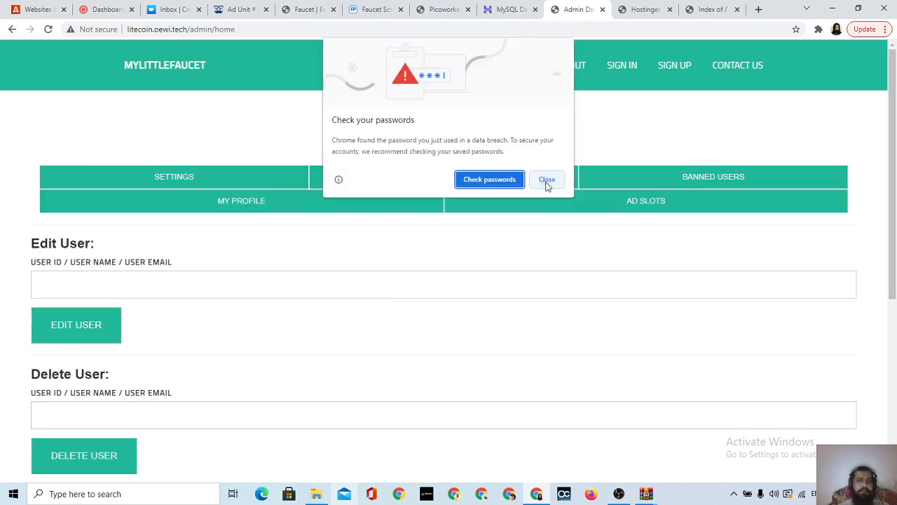
Dismiss Chrome's password warning and open the admin Settings page.
{"action": "left_click", "coordinate": [546, 179]}
{"action": "left_click_drag", "start_coordinate": [894, 213], "coordinate": [896, 175]}
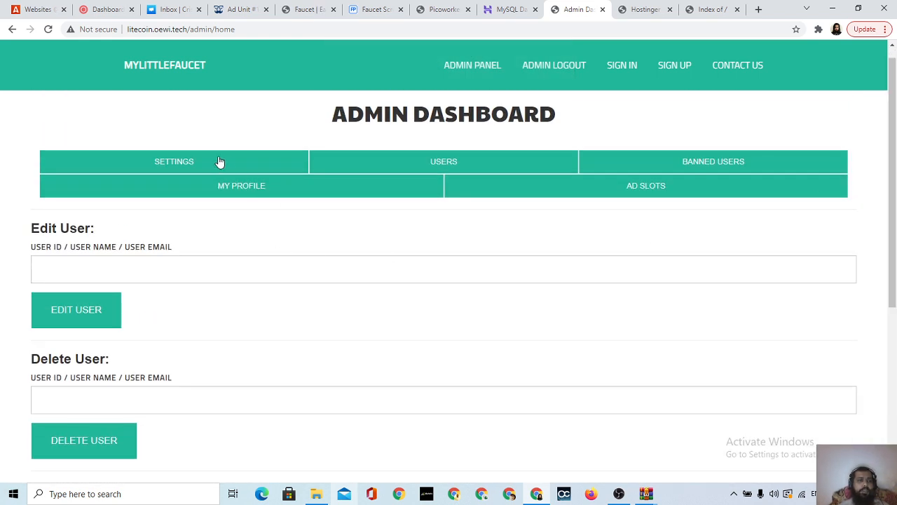
{"action": "left_click", "coordinate": [205, 169]}
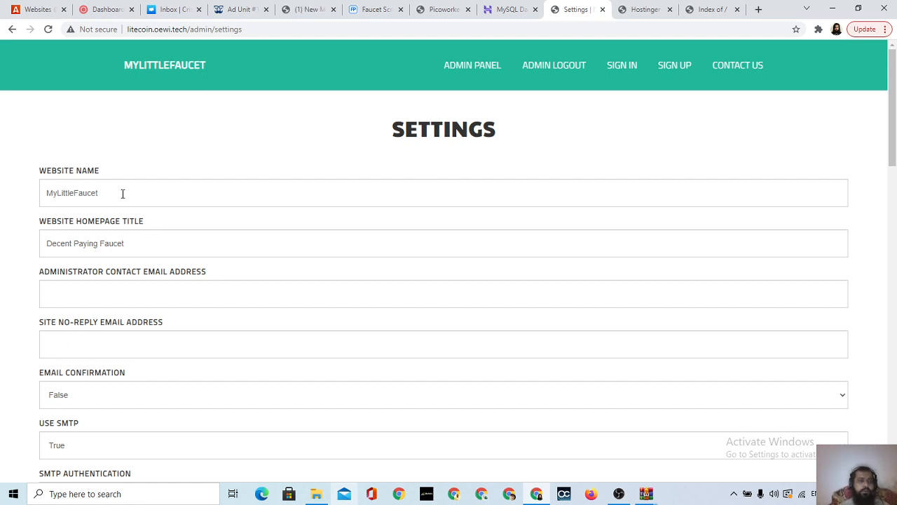
Rename the site with Litecoin in place of Bitcoin and reuse that name as the homepage title.
{"action": "left_click_drag", "start_coordinate": [124, 194], "coordinate": [3, 201]}
{"action": "type", "text": "E"}
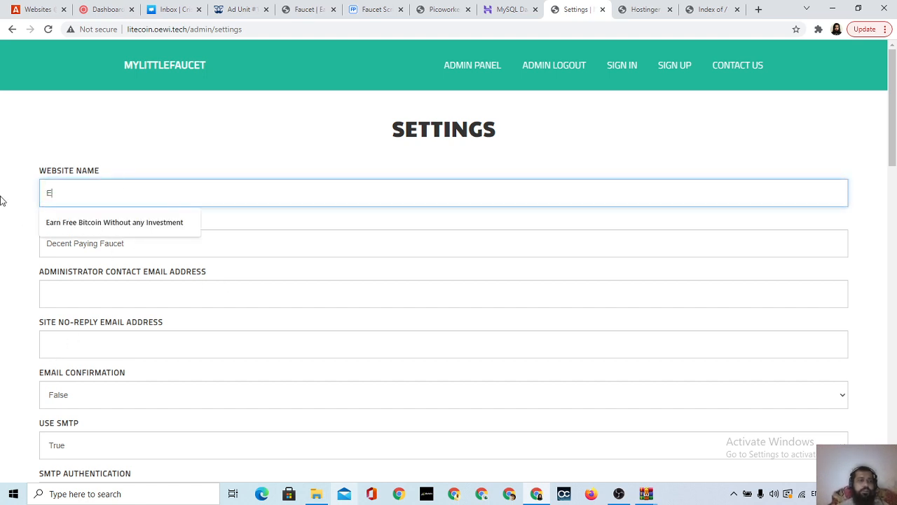
{"action": "type", "text": "arn"}
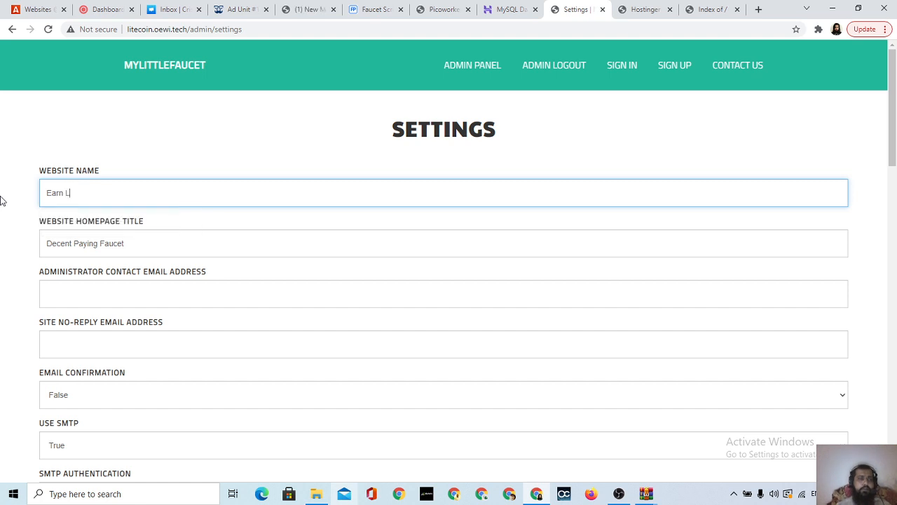
{"action": "key", "text": "Down"}
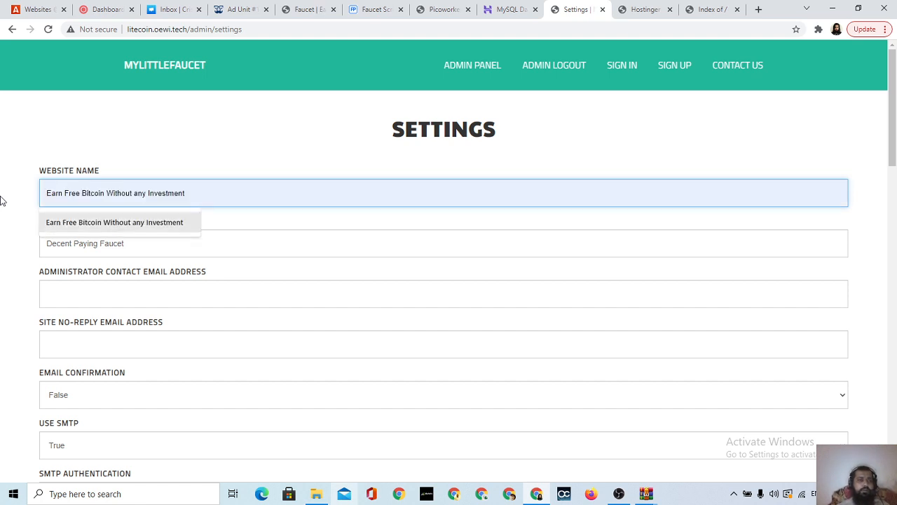
{"action": "left_click", "coordinate": [93, 223]}
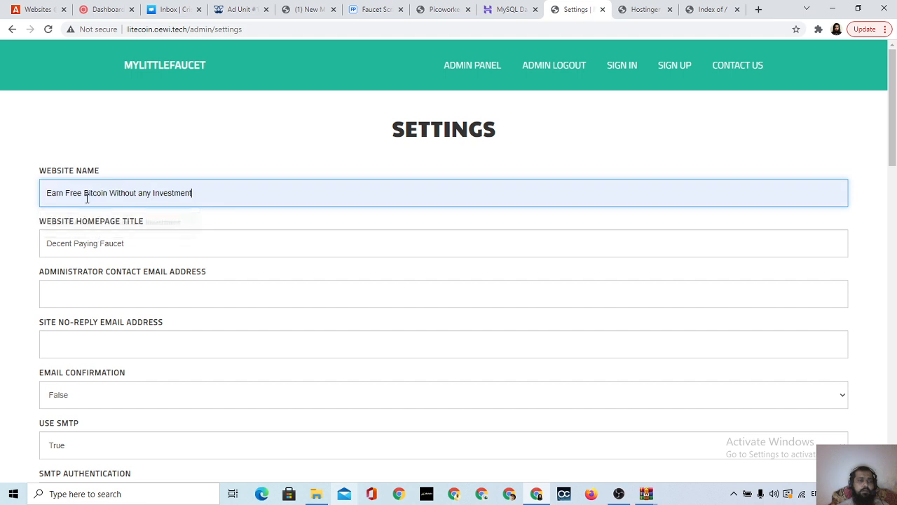
{"action": "double_click", "coordinate": [94, 193]}
{"action": "type", "text": "L"}
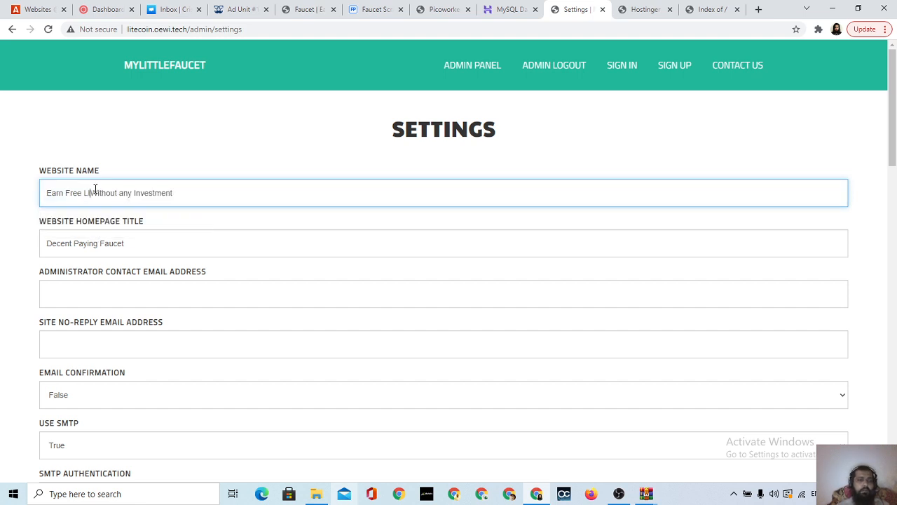
{"action": "type", "text": "ite"}
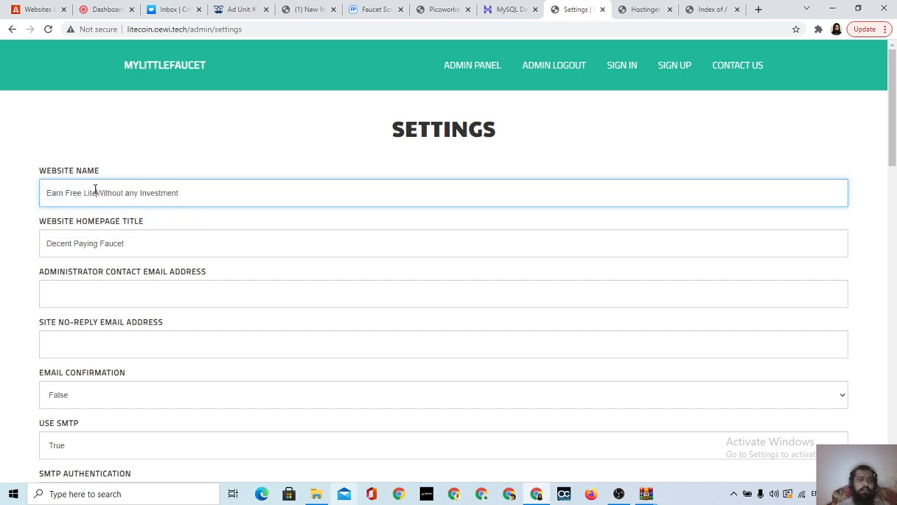
{"action": "type", "text": "coin"}
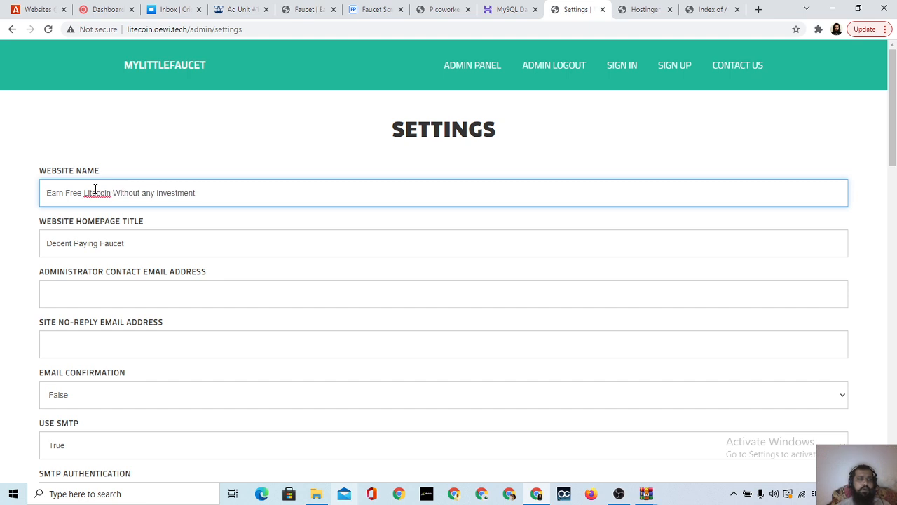
{"action": "left_click", "coordinate": [138, 247]}
{"action": "triple_click", "coordinate": [200, 192]}
{"action": "key", "text": "ctrl+c"}
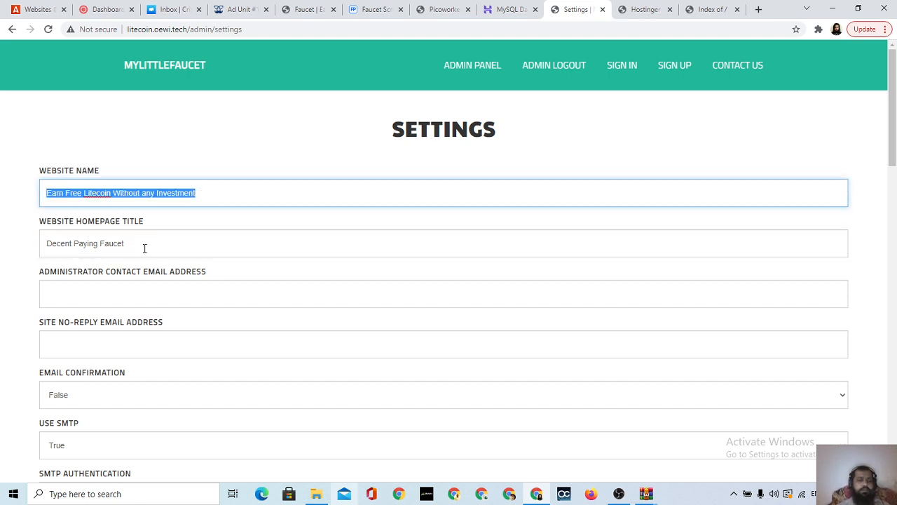
{"action": "triple_click", "coordinate": [144, 247]}
{"action": "key", "text": "ctrl+v"}
{"action": "scroll", "coordinate": [239, 321], "scroll_direction": "down", "scroll_amount": 2}
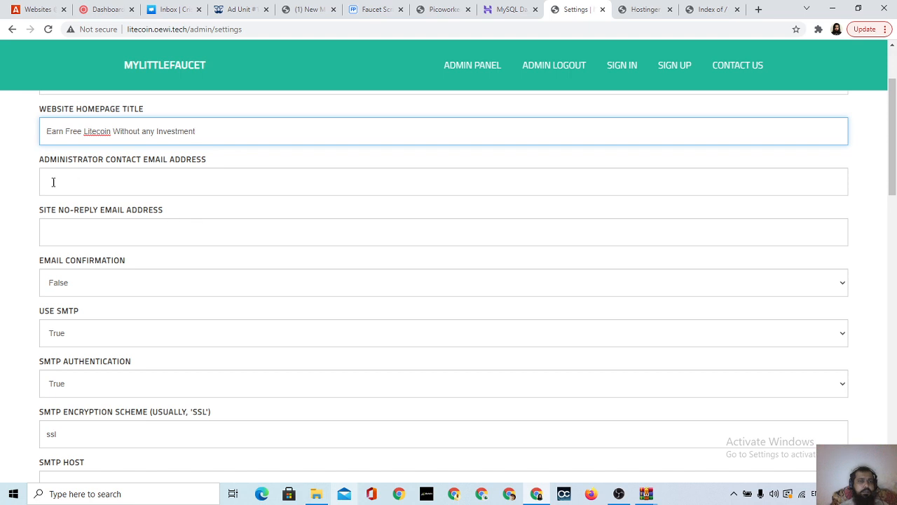
Enter the administrator's Gmail address in the administrator contact email field.
{"action": "left_click", "coordinate": [79, 184]}
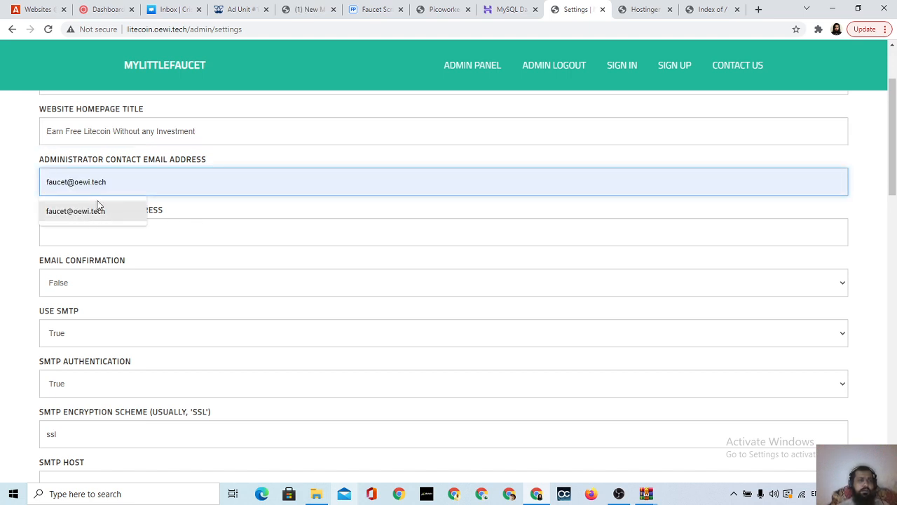
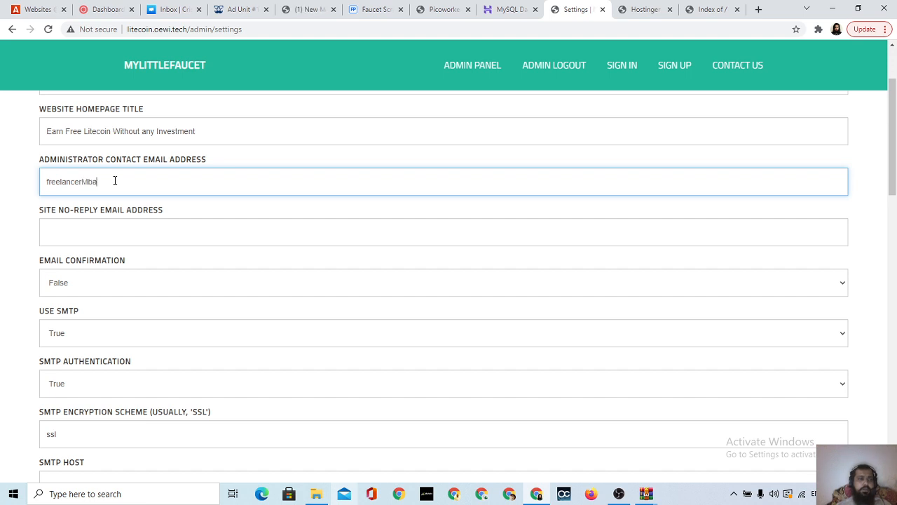
{"action": "key", "text": "Tab"}
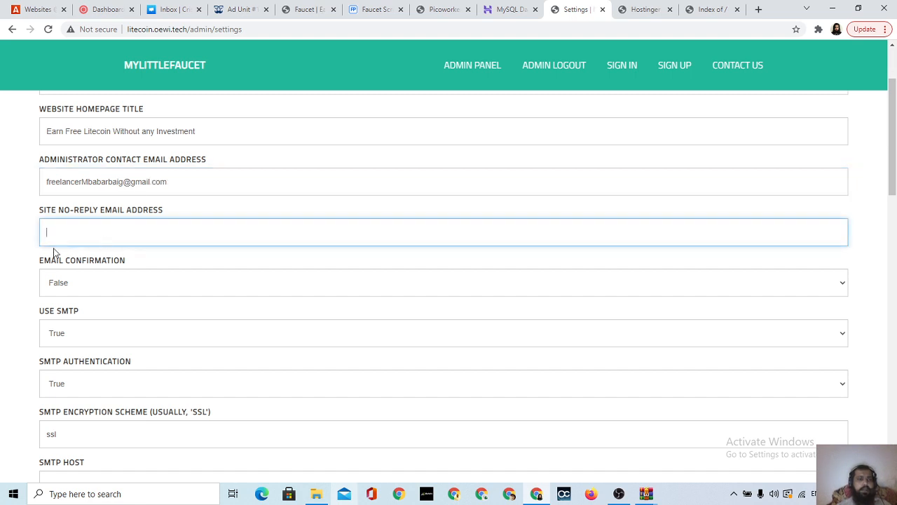
Copy the administrator's address into the Site No-Reply Email field.
{"action": "left_click", "coordinate": [105, 181]}
{"action": "key", "text": "ctrl+a"}
{"action": "key", "text": "ctrl+c"}
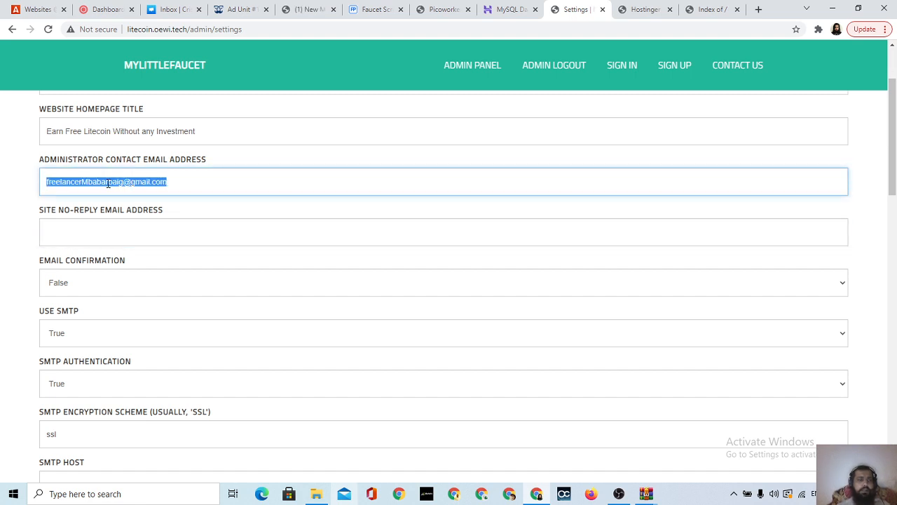
{"action": "left_click", "coordinate": [121, 236]}
{"action": "key", "text": "ctrl+v"}
{"action": "left_click", "coordinate": [11, 234]}
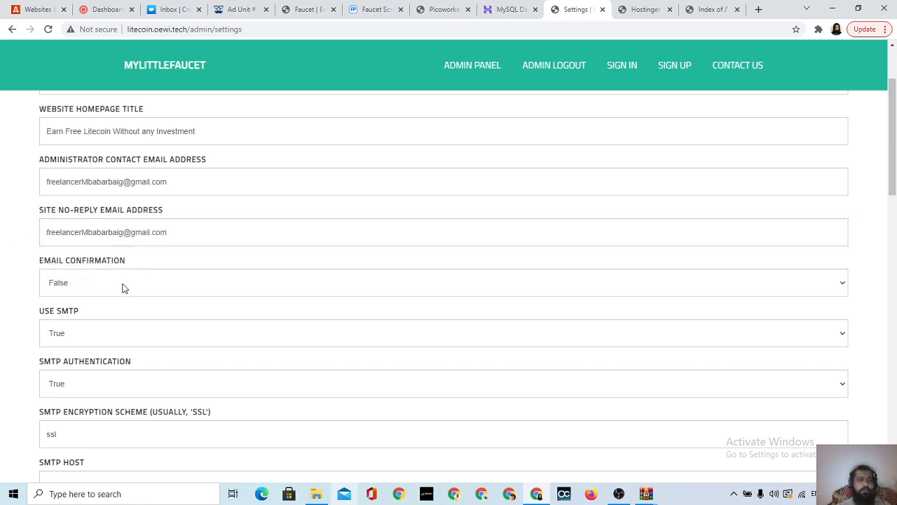
Leave Email Confirmation at False and scroll down to the faucet settings.
{"action": "scroll", "coordinate": [77, 280], "scroll_direction": "down", "scroll_amount": 1}
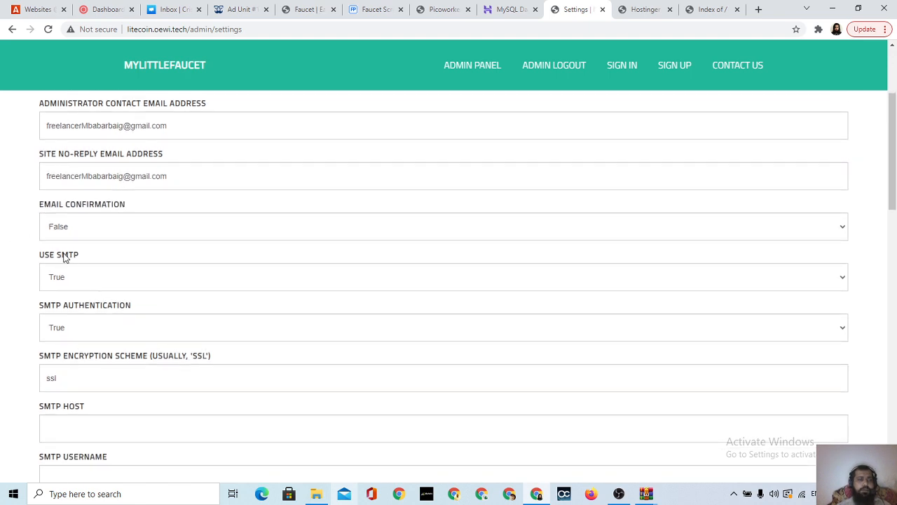
{"action": "left_click", "coordinate": [96, 230]}
{"action": "left_click", "coordinate": [96, 231]}
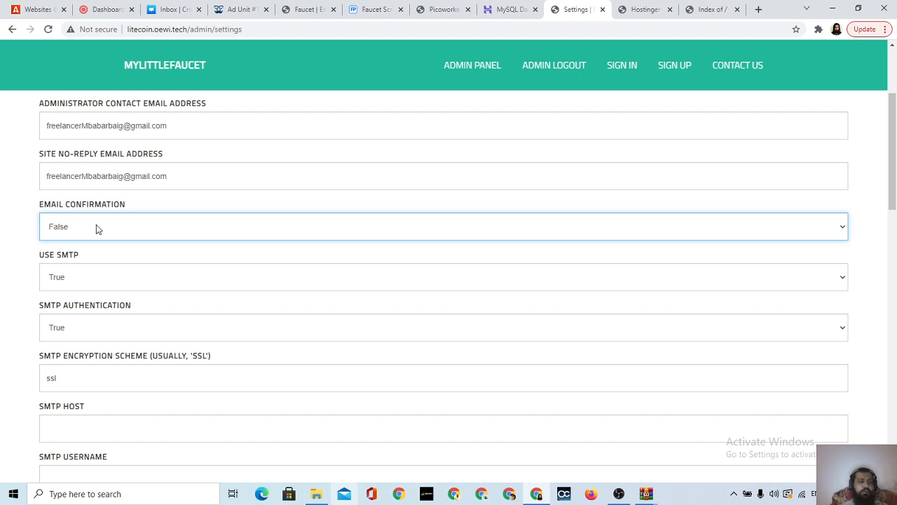
{"action": "left_click", "coordinate": [96, 226]}
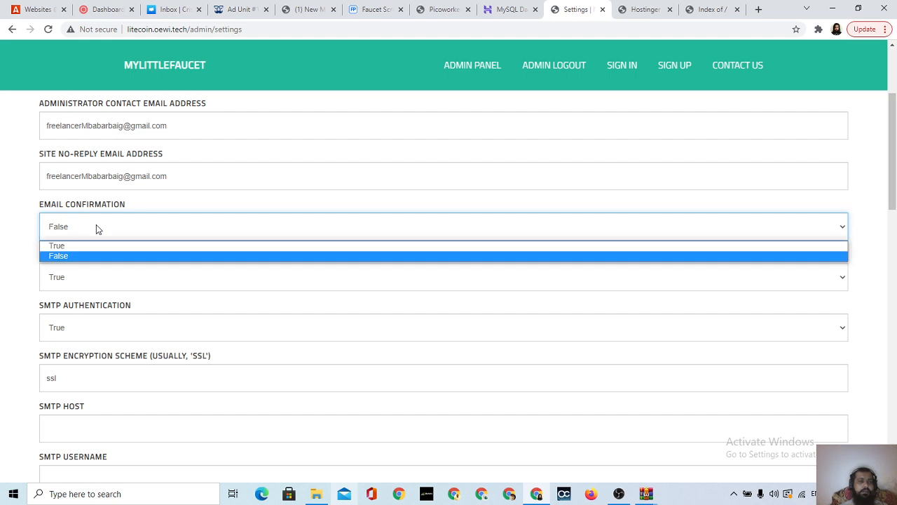
{"action": "left_click", "coordinate": [96, 226]}
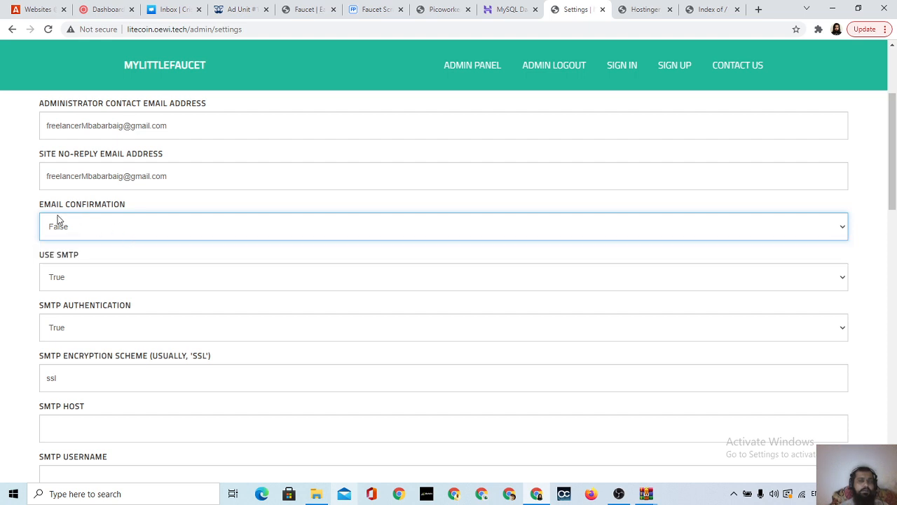
{"action": "scroll", "coordinate": [91, 220], "scroll_direction": "down", "scroll_amount": 1}
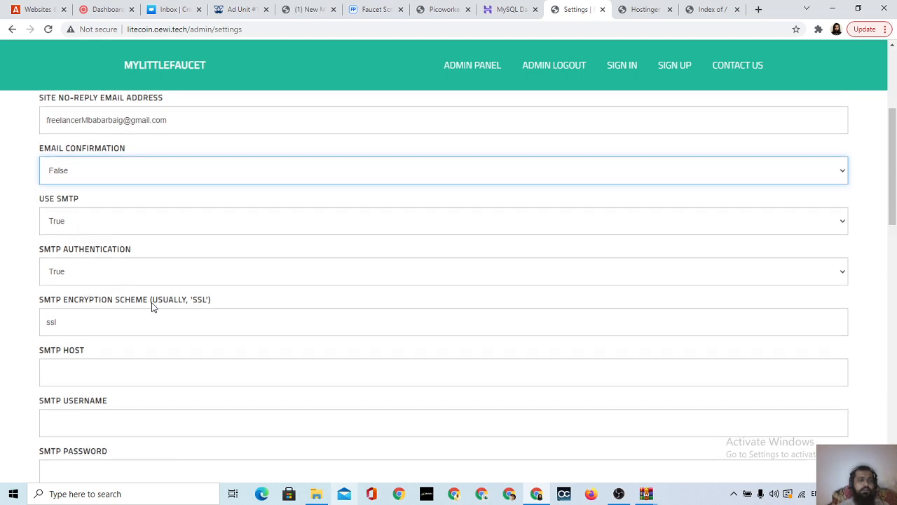
{"action": "scroll", "coordinate": [151, 309], "scroll_direction": "down", "scroll_amount": 1}
{"action": "scroll", "coordinate": [151, 330], "scroll_direction": "down", "scroll_amount": 1}
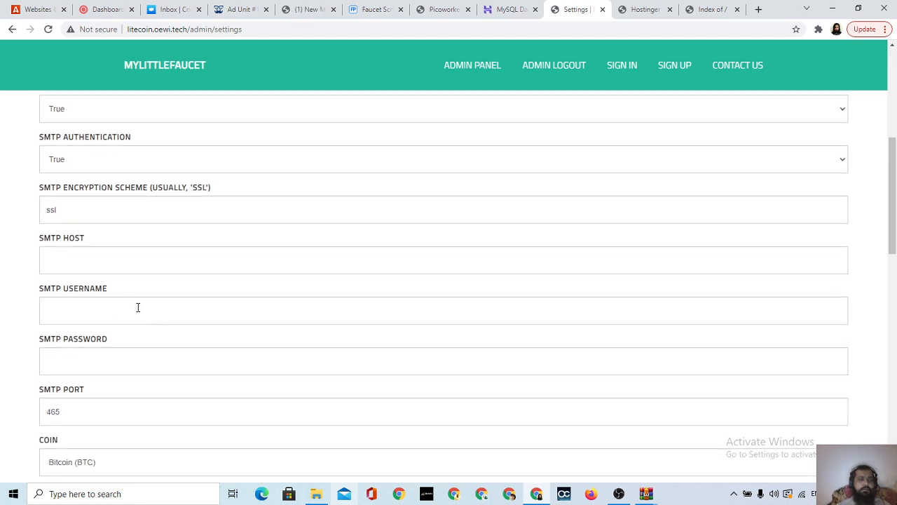
{"action": "scroll", "coordinate": [138, 308], "scroll_direction": "down", "scroll_amount": 1}
{"action": "scroll", "coordinate": [108, 279], "scroll_direction": "down", "scroll_amount": 1}
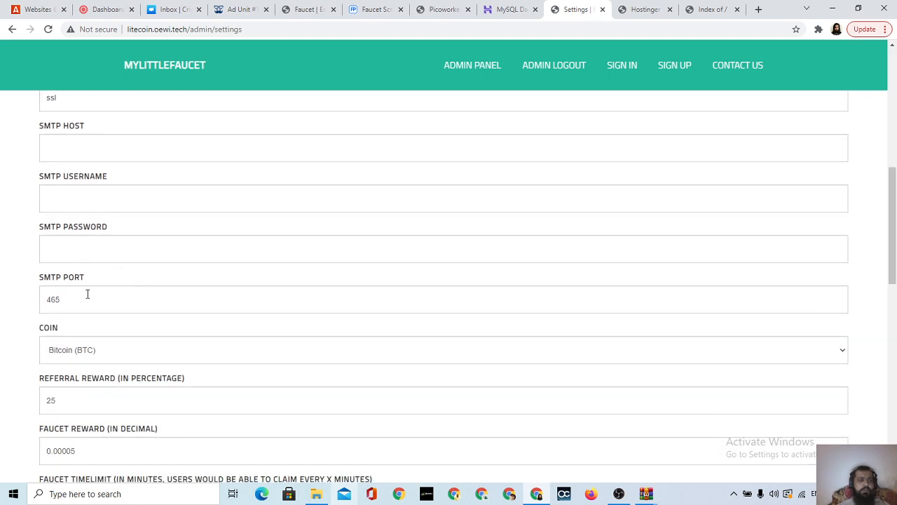
{"action": "scroll", "coordinate": [86, 294], "scroll_direction": "down", "scroll_amount": 1}
{"action": "scroll", "coordinate": [238, 309], "scroll_direction": "down", "scroll_amount": 1}
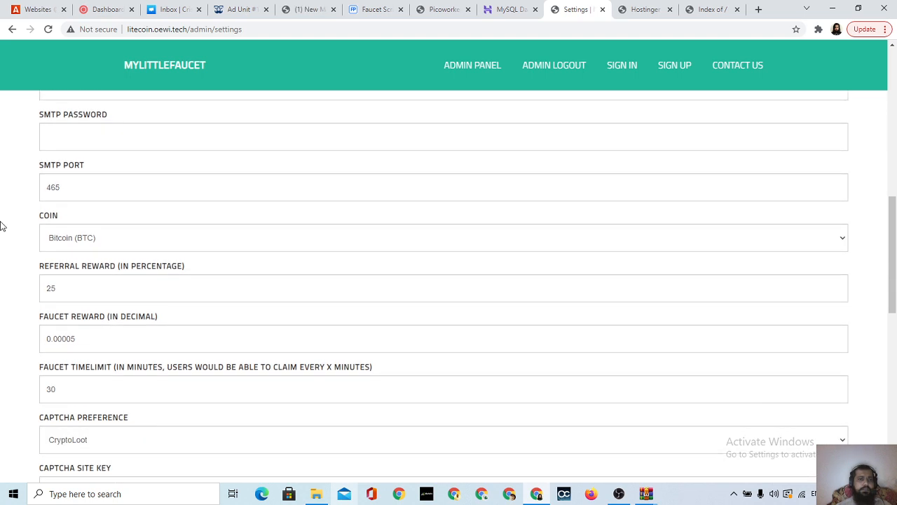
Change the faucet coin from Bitcoin (BTC) to Litecoin (LTC) and select the 0.00005 reward value.
{"action": "left_click", "coordinate": [105, 239]}
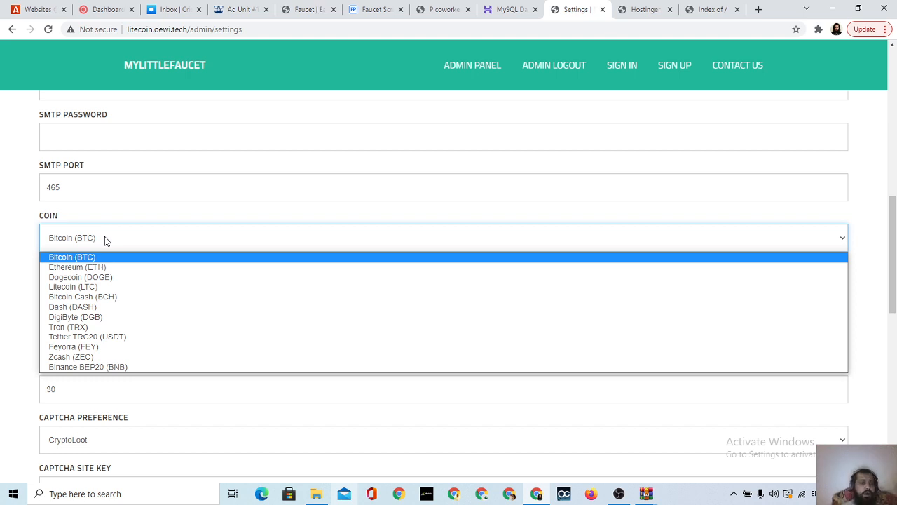
{"action": "left_click", "coordinate": [106, 239]}
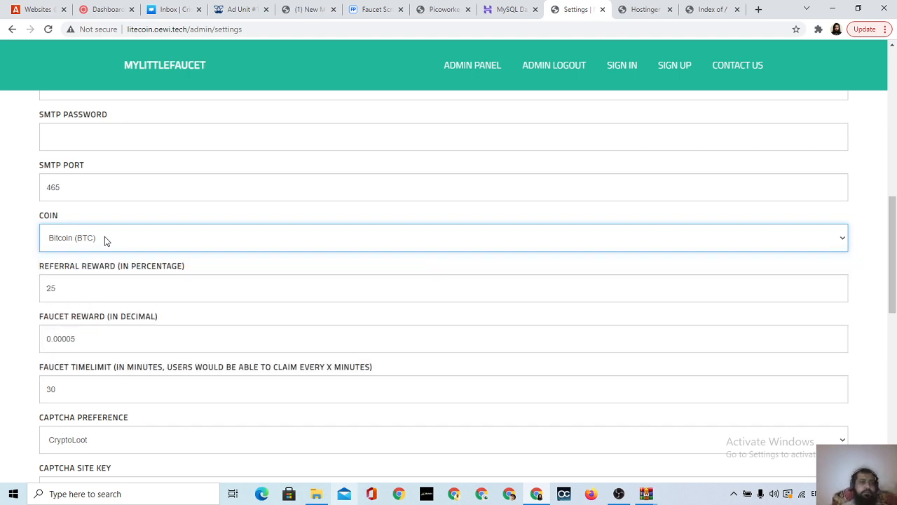
{"action": "left_click", "coordinate": [106, 239]}
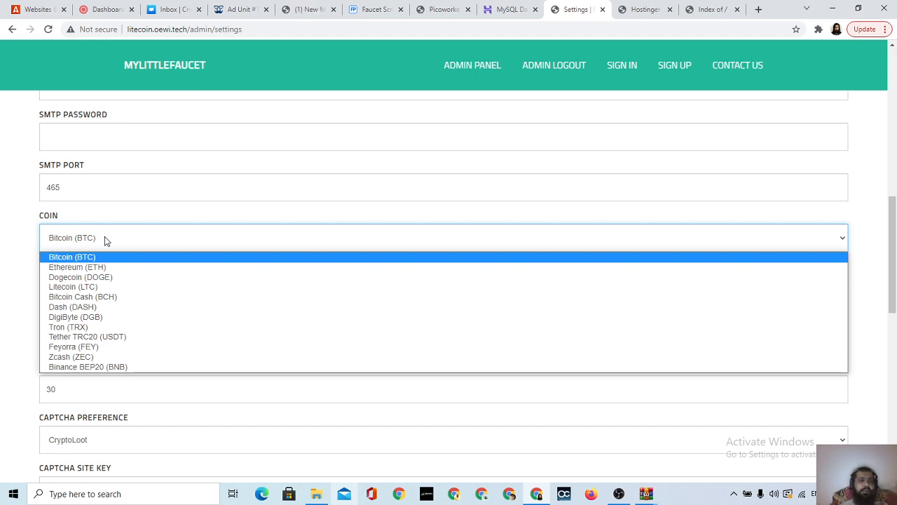
{"action": "left_click", "coordinate": [109, 288]}
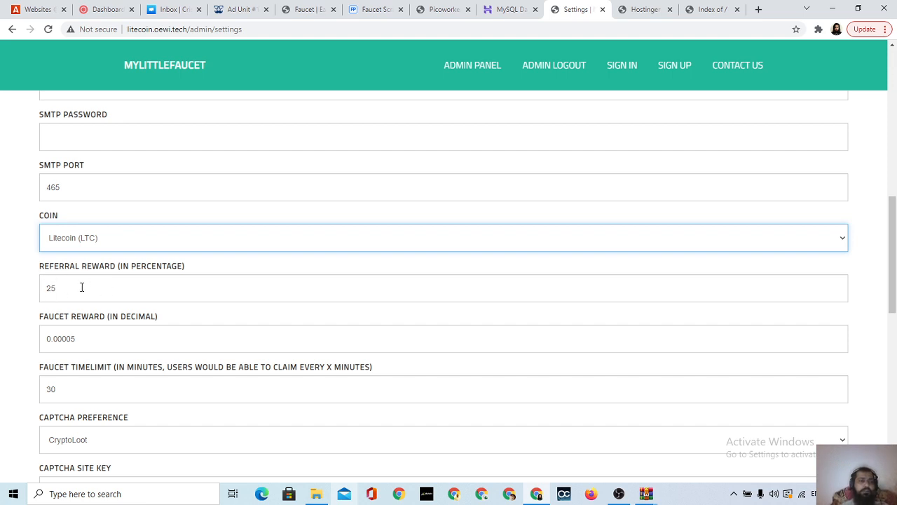
{"action": "scroll", "coordinate": [81, 287], "scroll_direction": "down", "scroll_amount": 1}
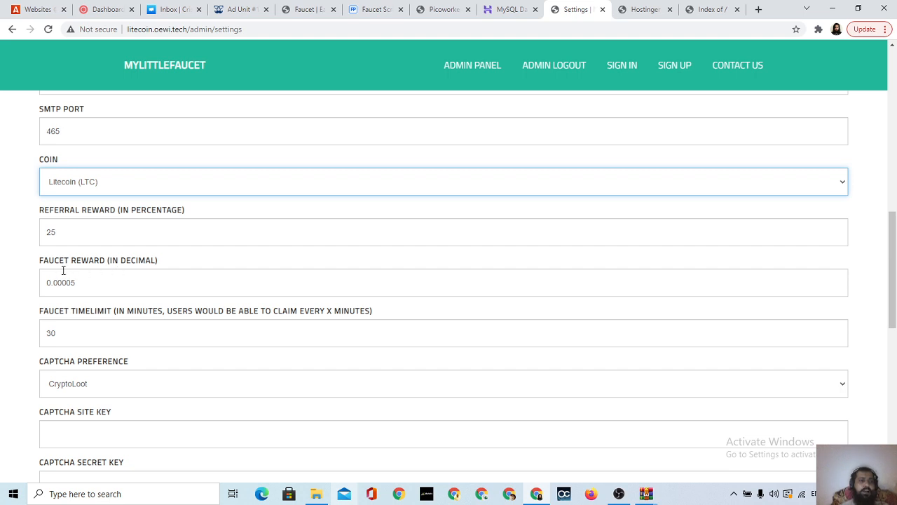
{"action": "left_click_drag", "start_coordinate": [76, 283], "coordinate": [37, 282]}
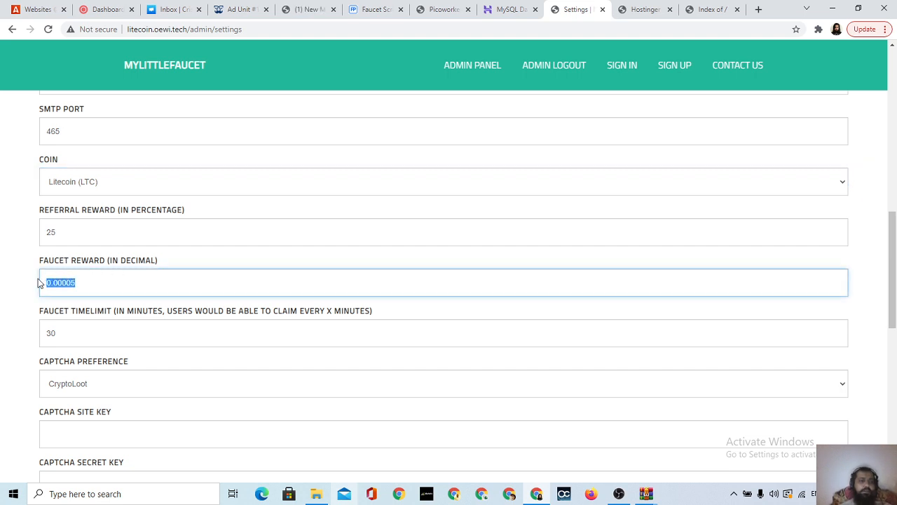
Search Google for 'litecoin into pkr' in a new tab.
{"action": "left_click", "coordinate": [759, 9]}
{"action": "type", "text": "lite"}
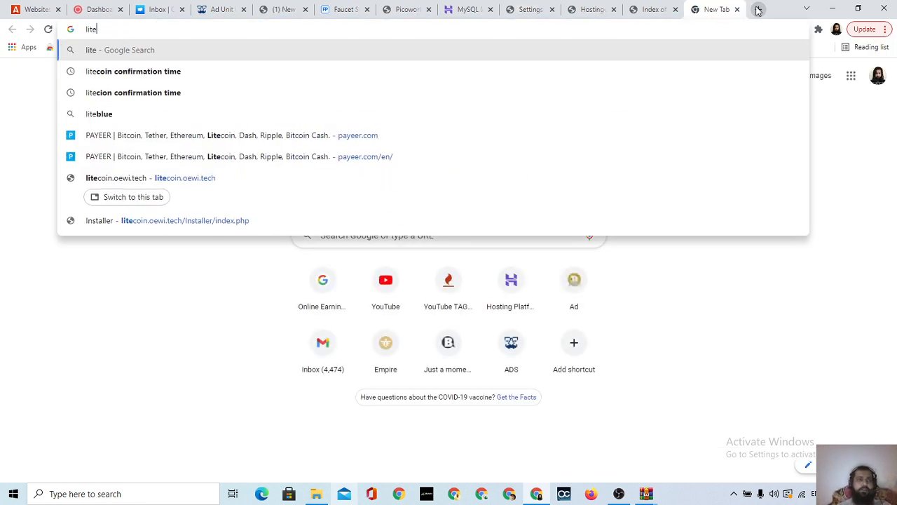
{"action": "type", "text": "coin intop"}
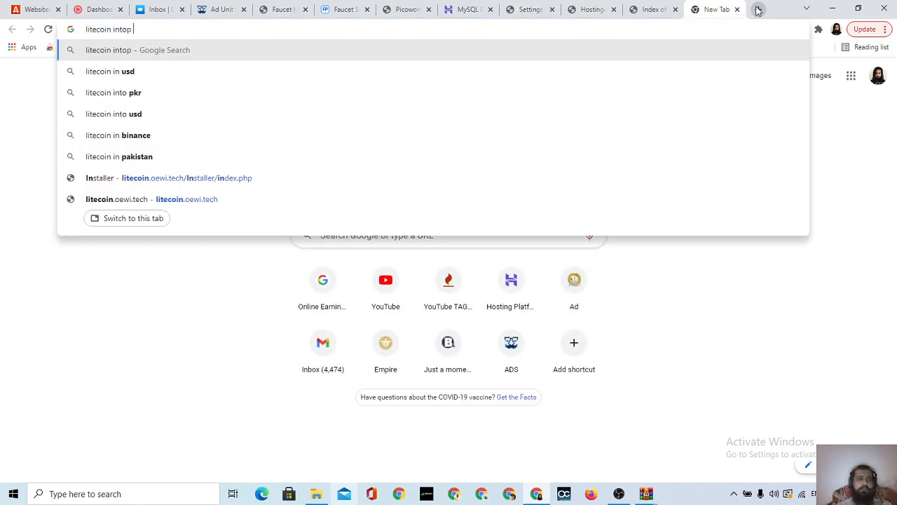
{"action": "key", "text": "BackSpace"}
{"action": "key", "text": "BackSpace"}
{"action": "type", "text": "pkr"}
{"action": "key", "text": "Return"}
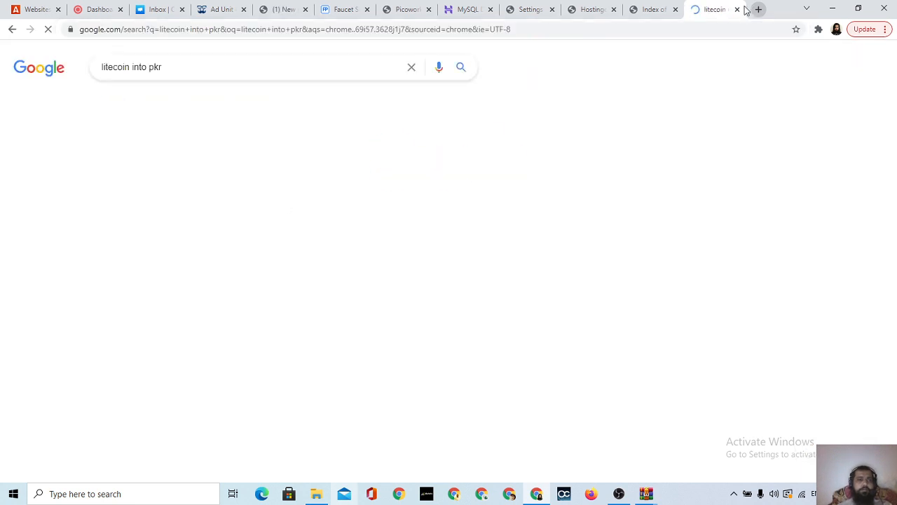
Convert 0.00005 then 0.000003 Litecoin to rupees, select 0.000003, and return to Hostinger.
{"action": "left_click_drag", "start_coordinate": [140, 259], "coordinate": [90, 265]}
{"action": "type", "text": "0.00005"}
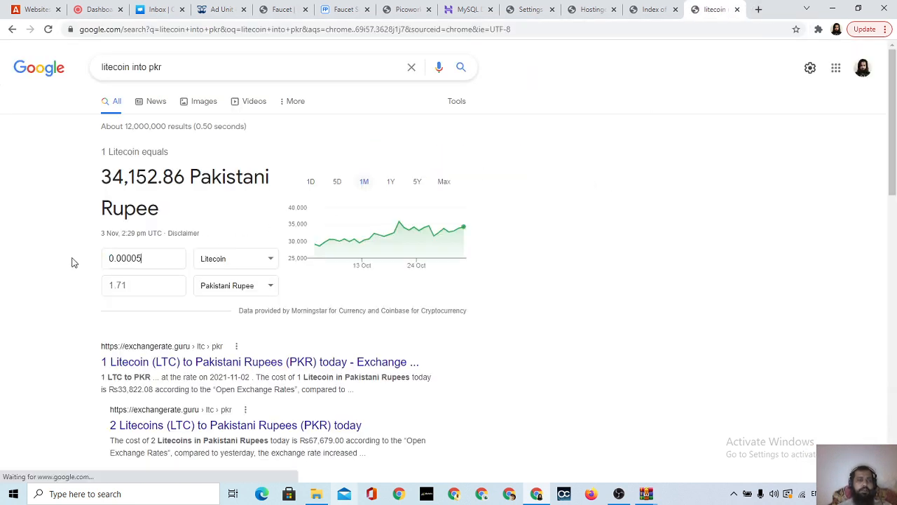
{"action": "left_click", "coordinate": [136, 293]}
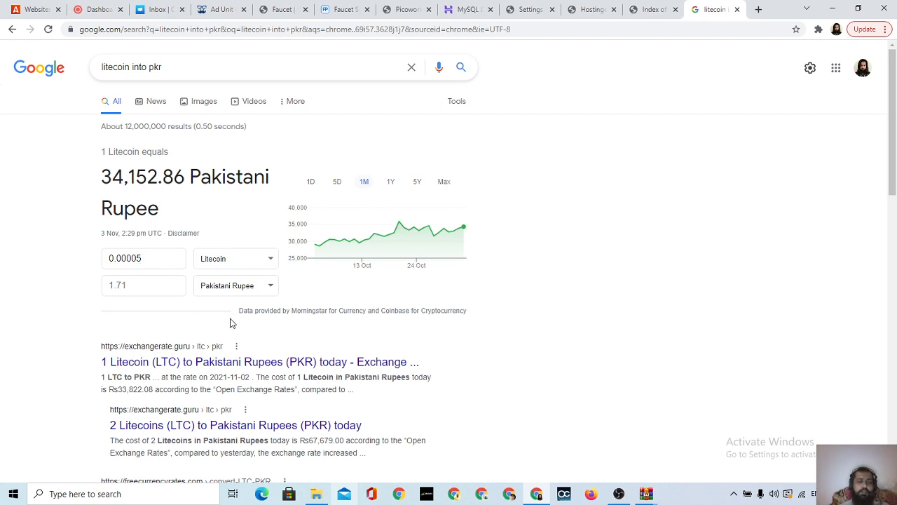
{"action": "type", "text": "0"}
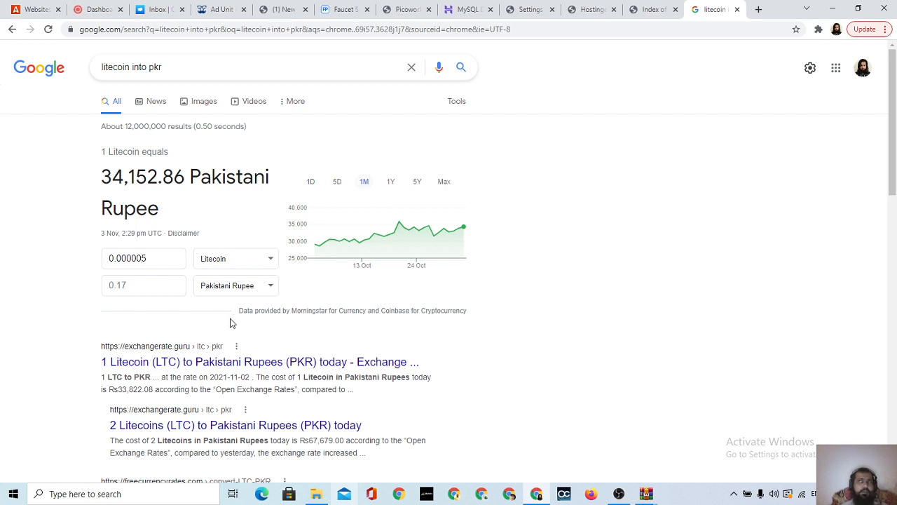
{"action": "type", "text": "0"}
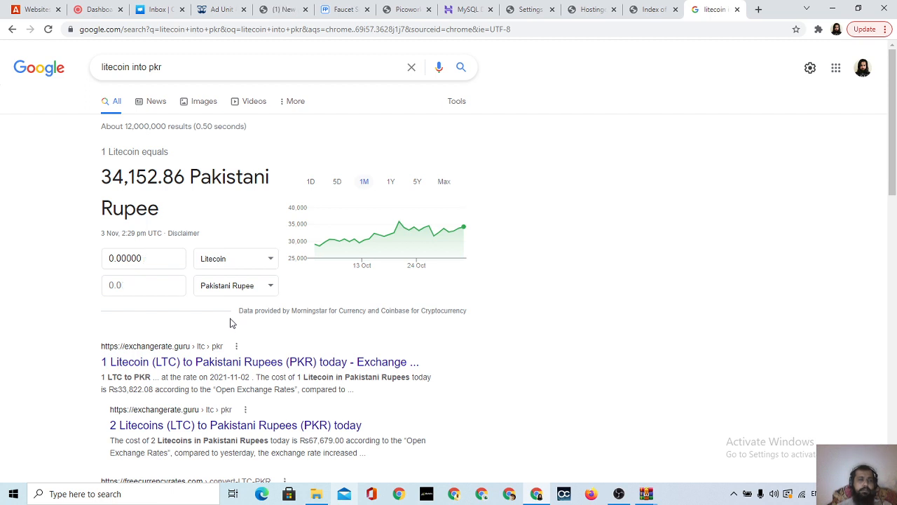
{"action": "type", "text": "5"}
{"action": "key", "text": "BackSpace"}
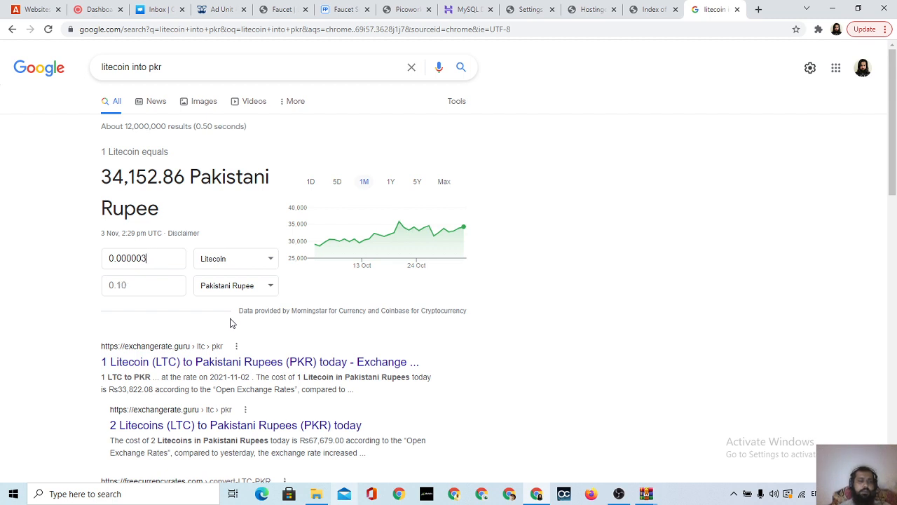
{"action": "left_click_drag", "start_coordinate": [158, 263], "coordinate": [89, 270]}
{"action": "key", "text": "ctrl+c"}
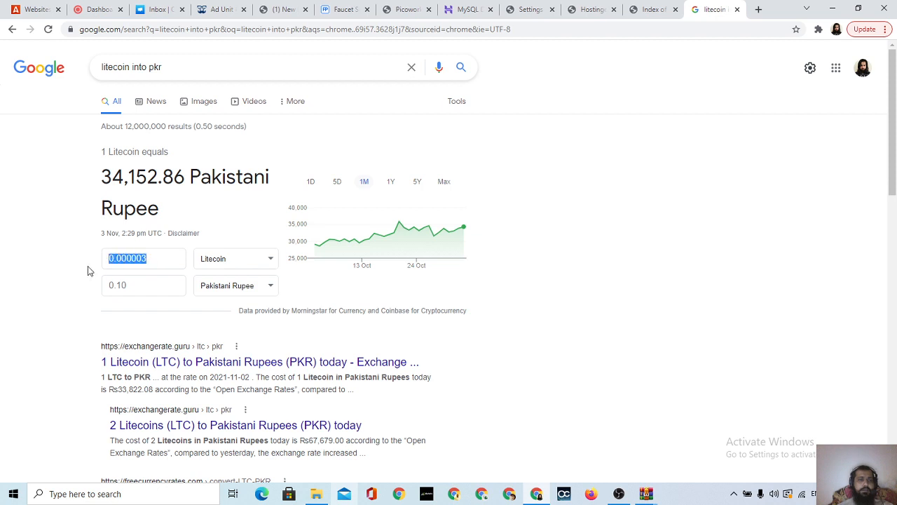
{"action": "left_click", "coordinate": [646, 8]}
{"action": "left_click", "coordinate": [588, 9]}
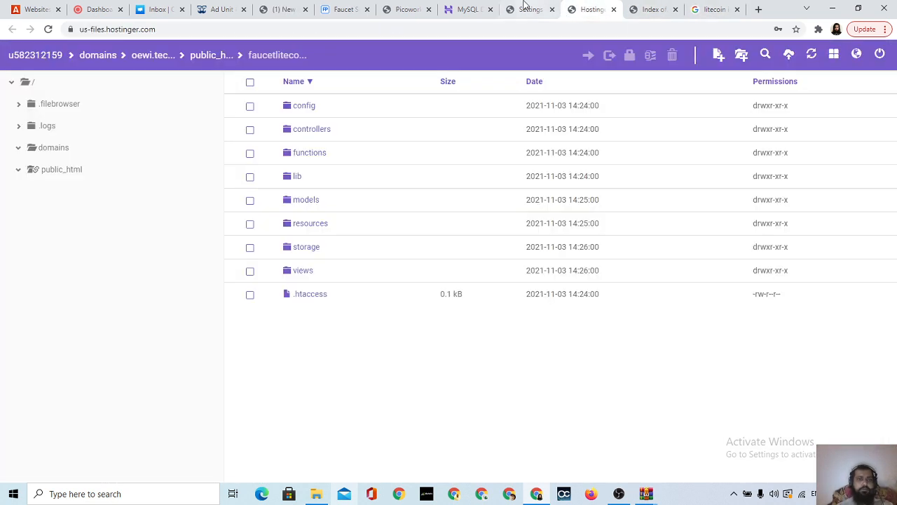
Set the faucet reward to 0.000003 and the captcha preference to hCaptcha.
{"action": "left_click", "coordinate": [528, 9]}
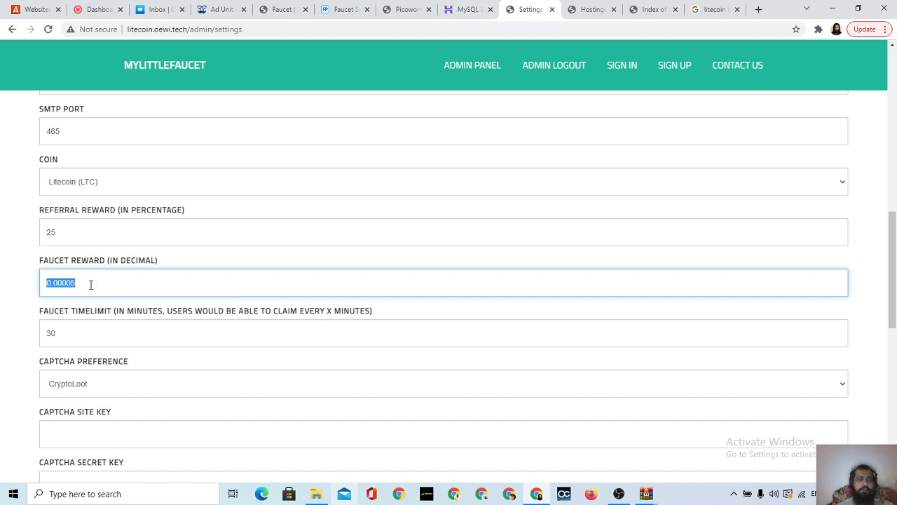
{"action": "key", "text": "ctrl+v"}
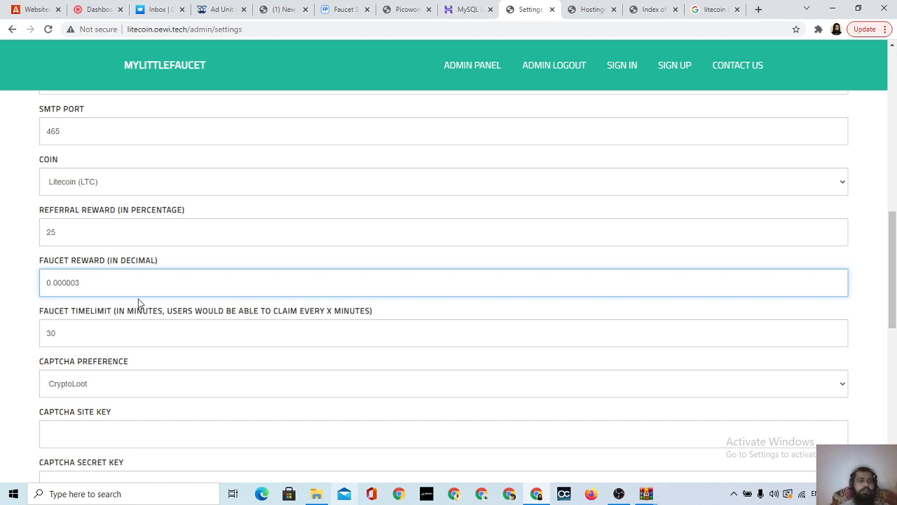
{"action": "scroll", "coordinate": [175, 312], "scroll_direction": "down", "scroll_amount": 2}
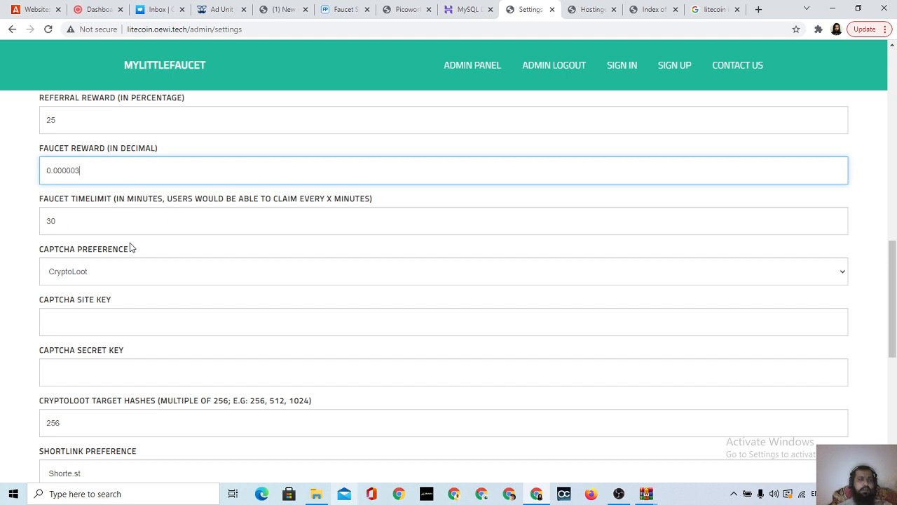
{"action": "scroll", "coordinate": [127, 247], "scroll_direction": "down", "scroll_amount": 1}
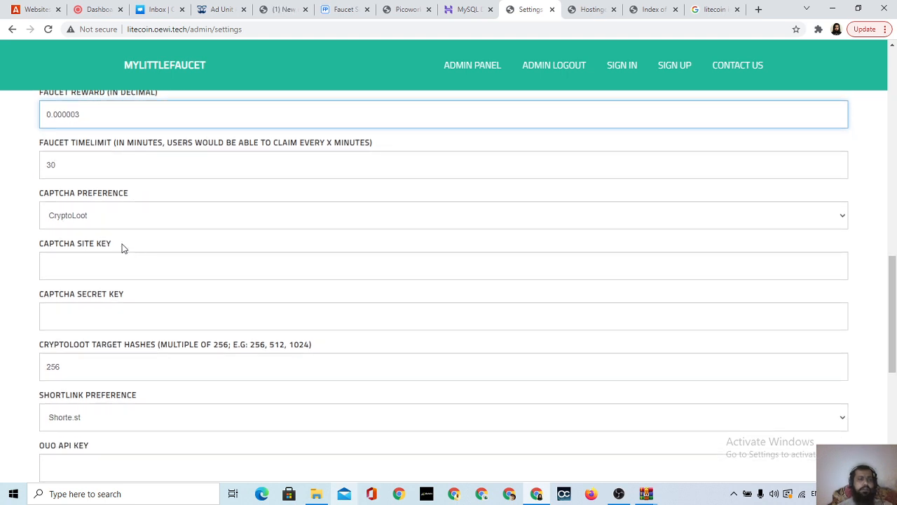
{"action": "left_click", "coordinate": [89, 219]}
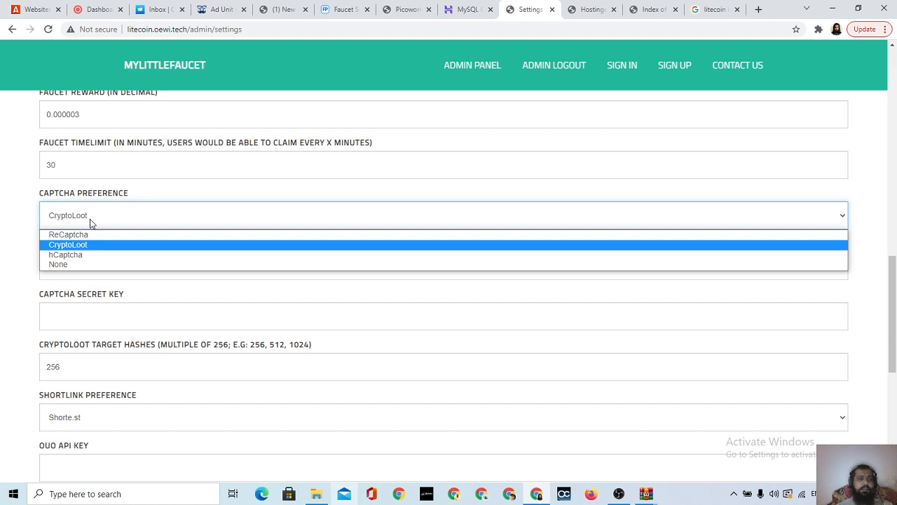
{"action": "left_click", "coordinate": [76, 255]}
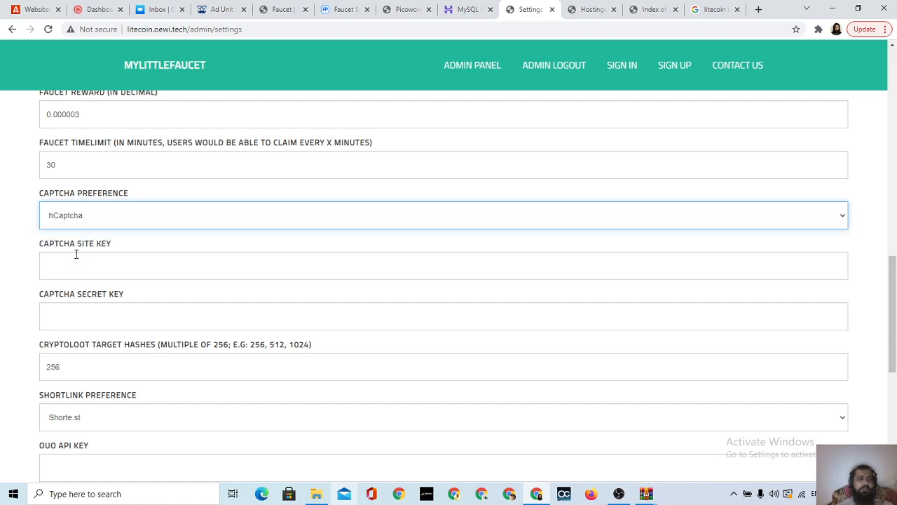
{"action": "left_click", "coordinate": [709, 10]}
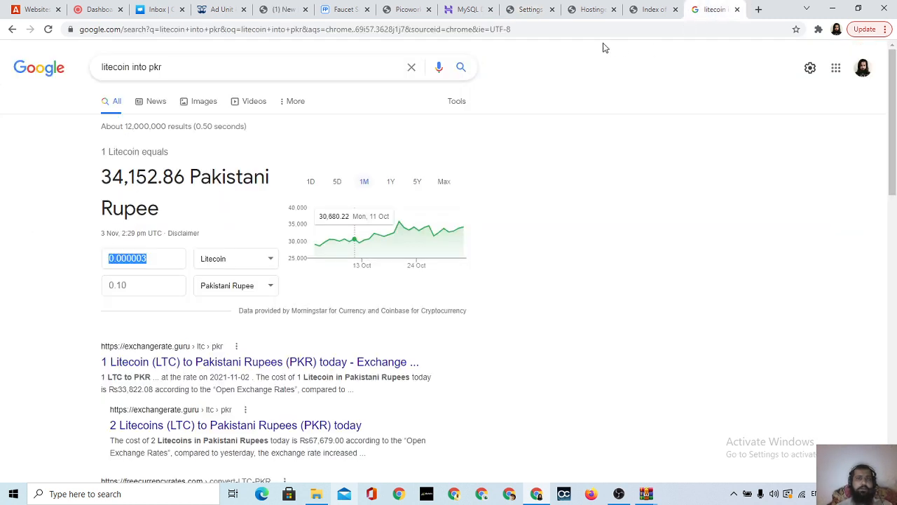
Search for hcaptcha, open hcaptcha.com, and log in using Sign in with Google.
{"action": "left_click", "coordinate": [246, 70]}
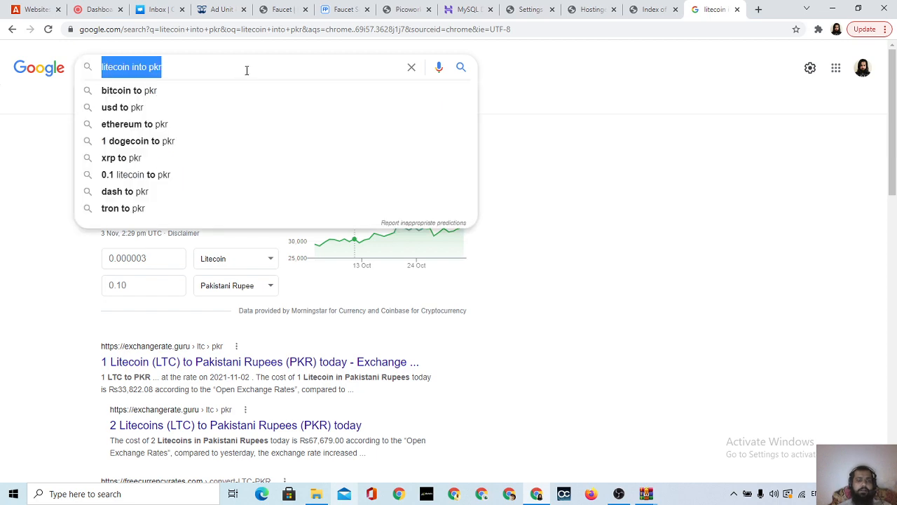
{"action": "type", "text": "hcap"}
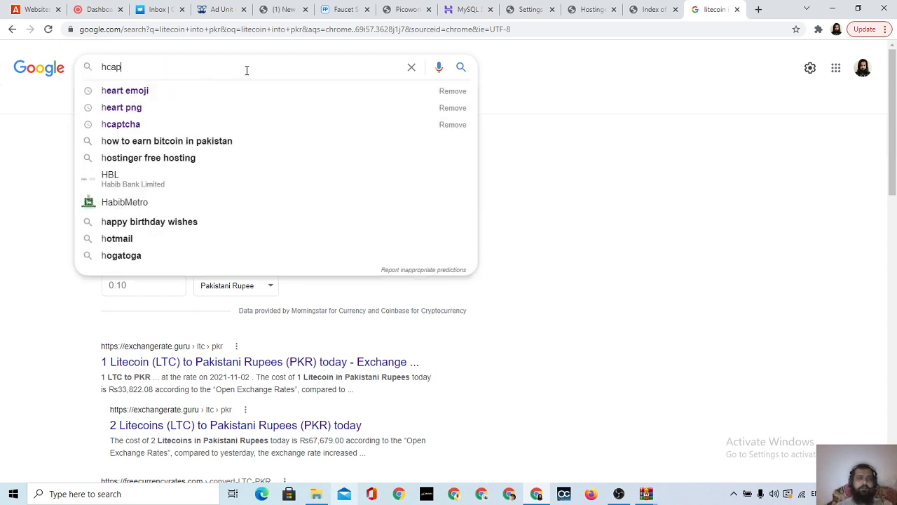
{"action": "type", "text": "tcha"}
{"action": "key", "text": "Return"}
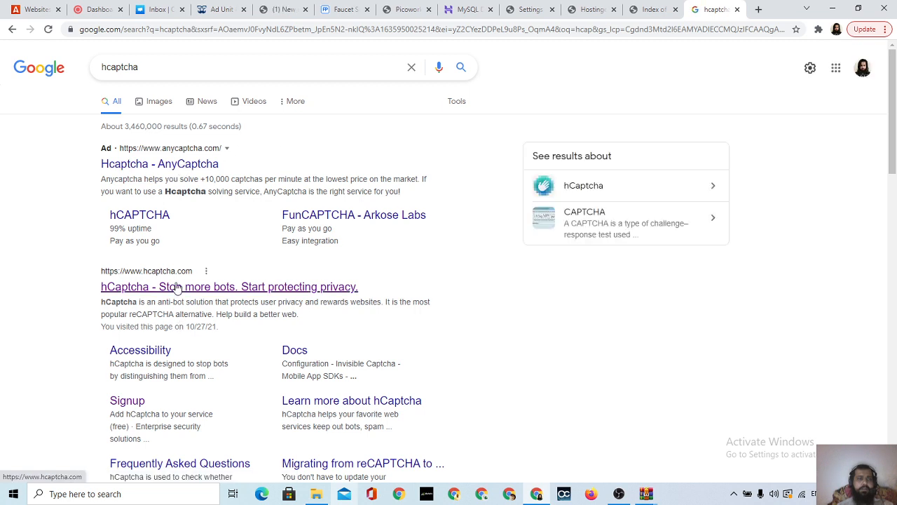
{"action": "left_click", "coordinate": [177, 287]}
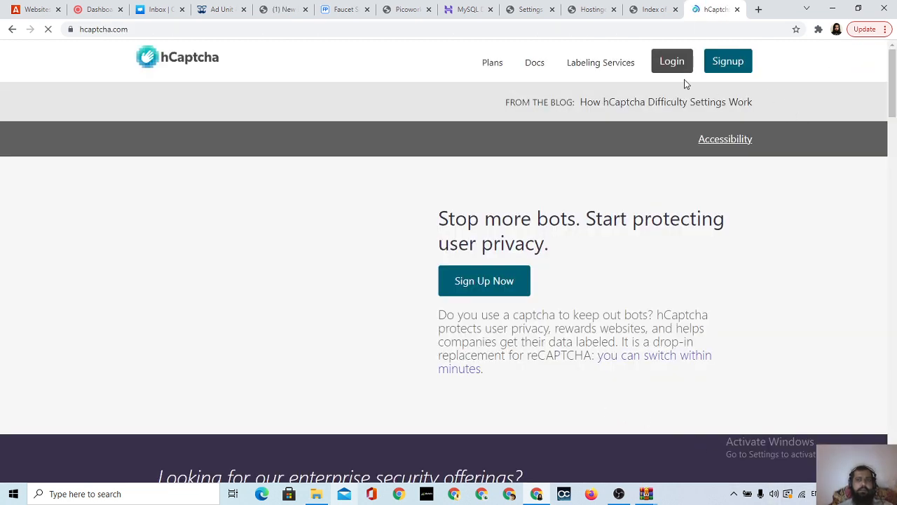
{"action": "left_click", "coordinate": [671, 66]}
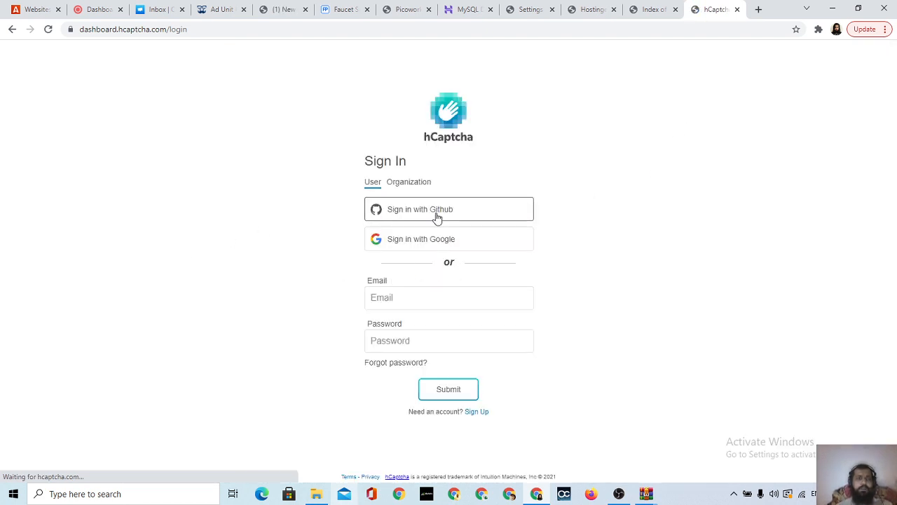
{"action": "left_click", "coordinate": [413, 241]}
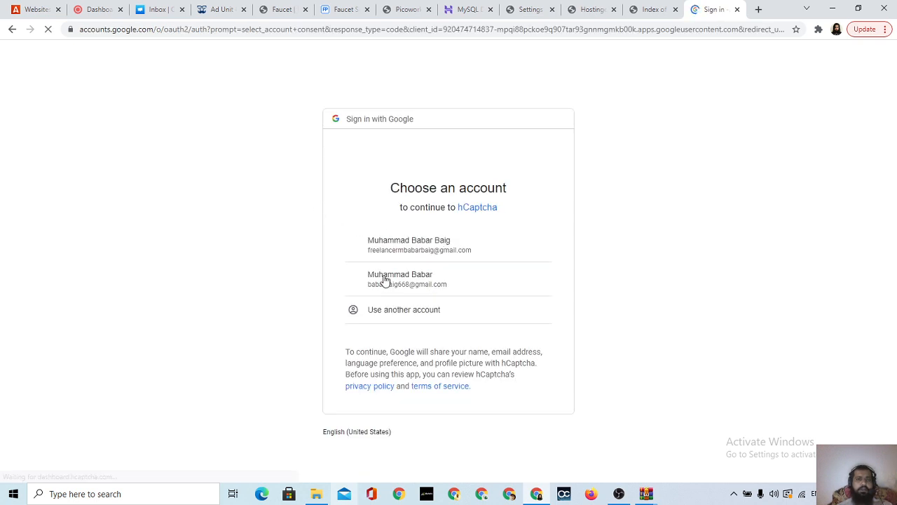
{"action": "left_click", "coordinate": [411, 245]}
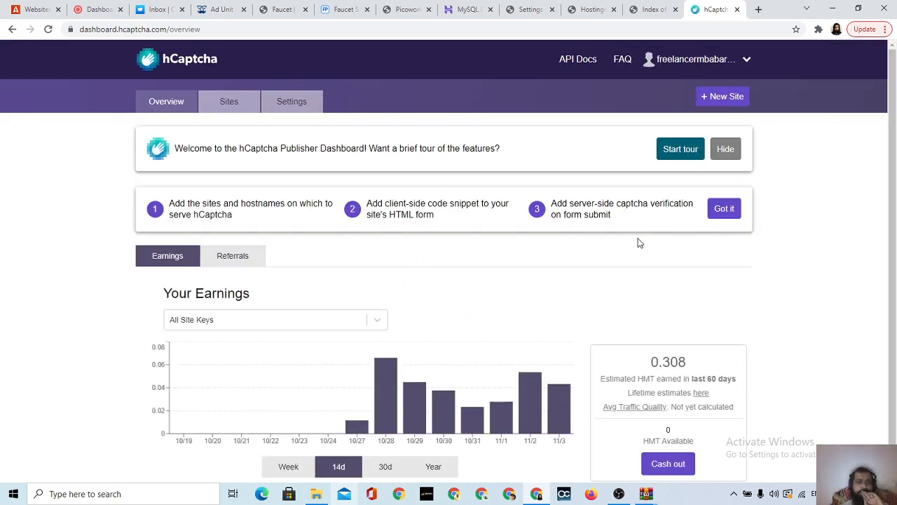
View the hCaptcha Sites list with its two sitekeys and start a new site.
{"action": "scroll", "coordinate": [637, 242], "scroll_direction": "down", "scroll_amount": 1}
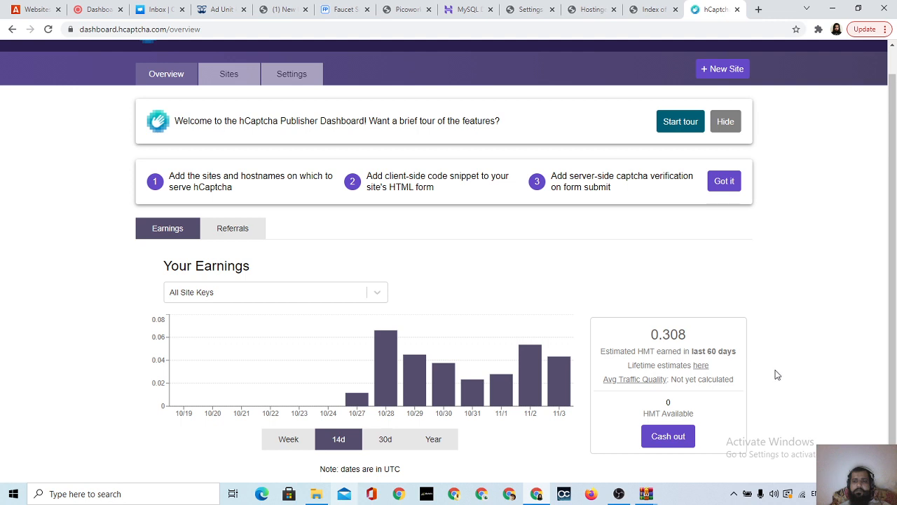
{"action": "scroll", "coordinate": [792, 383], "scroll_direction": "up", "scroll_amount": 1}
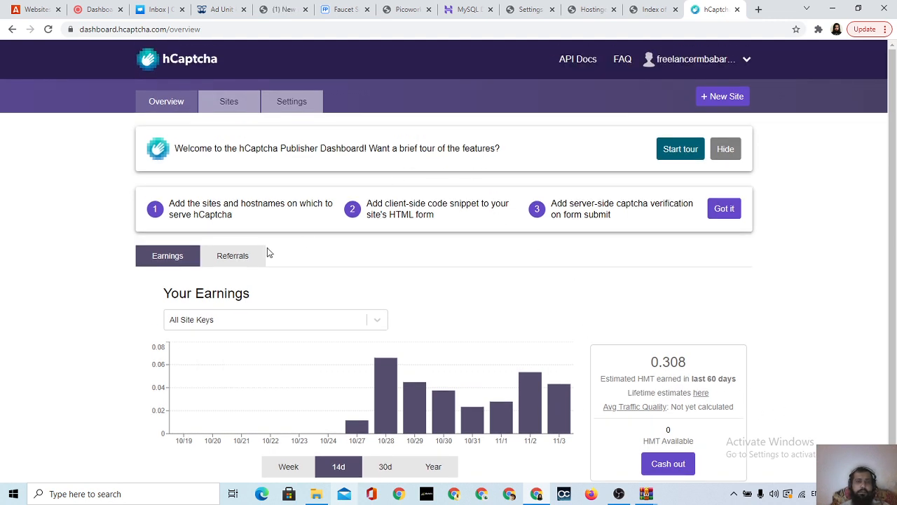
{"action": "left_click", "coordinate": [226, 105]}
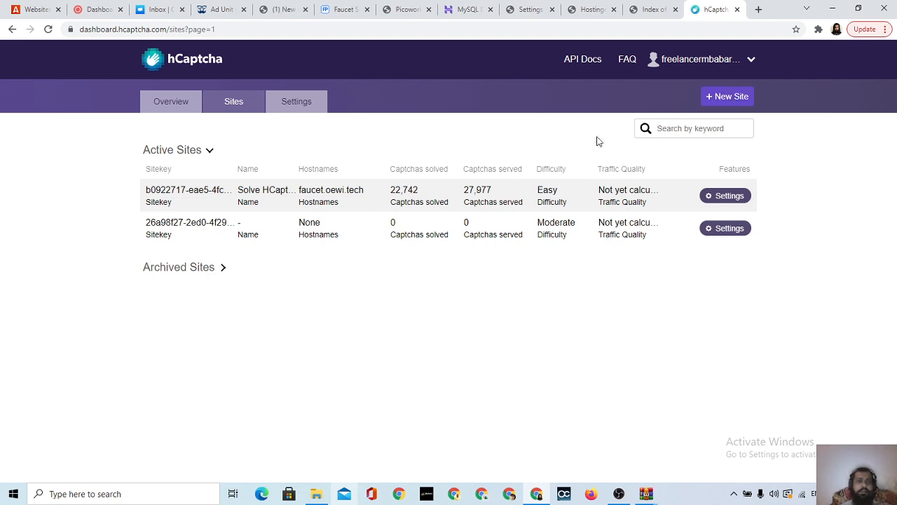
{"action": "left_click", "coordinate": [718, 97]}
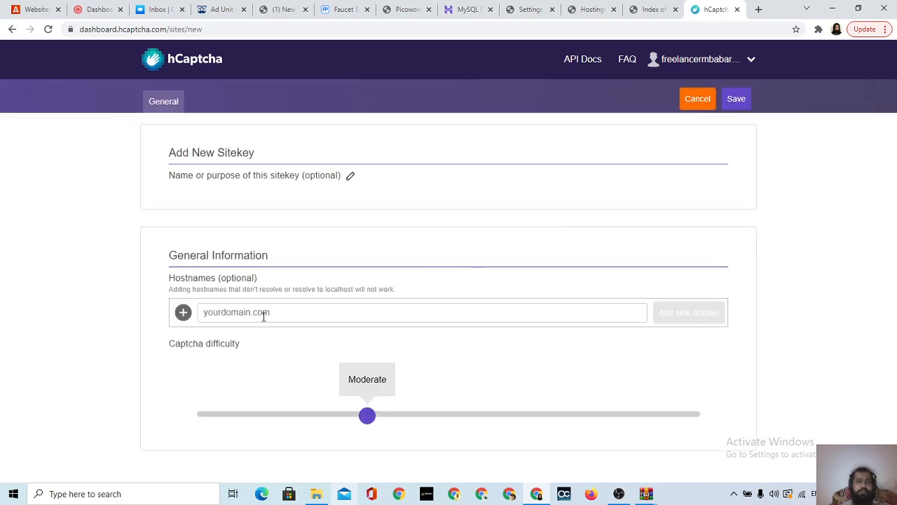
Copy the litecoin.oewi.tech address and paste it into the new sitekey's Hostnames field.
{"action": "left_click", "coordinate": [602, 9]}
{"action": "left_click", "coordinate": [654, 9]}
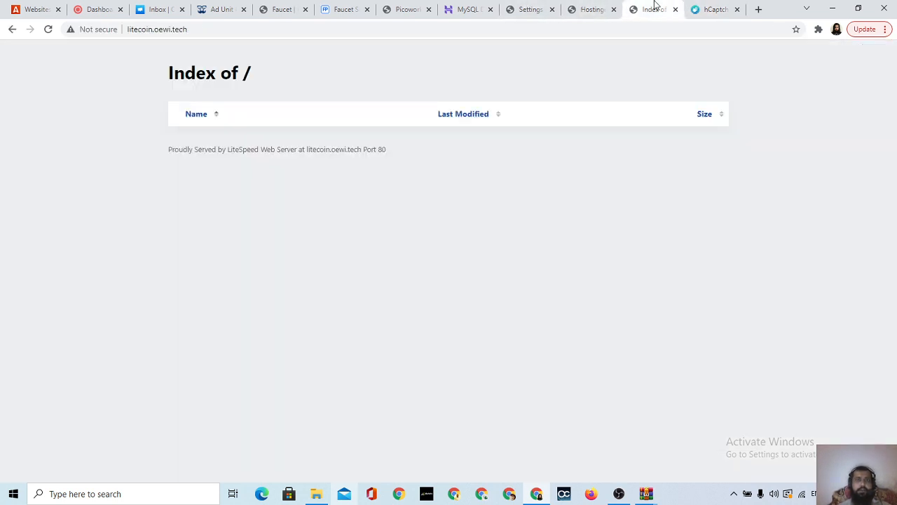
{"action": "left_click", "coordinate": [197, 31]}
{"action": "key", "text": "ctrl+c"}
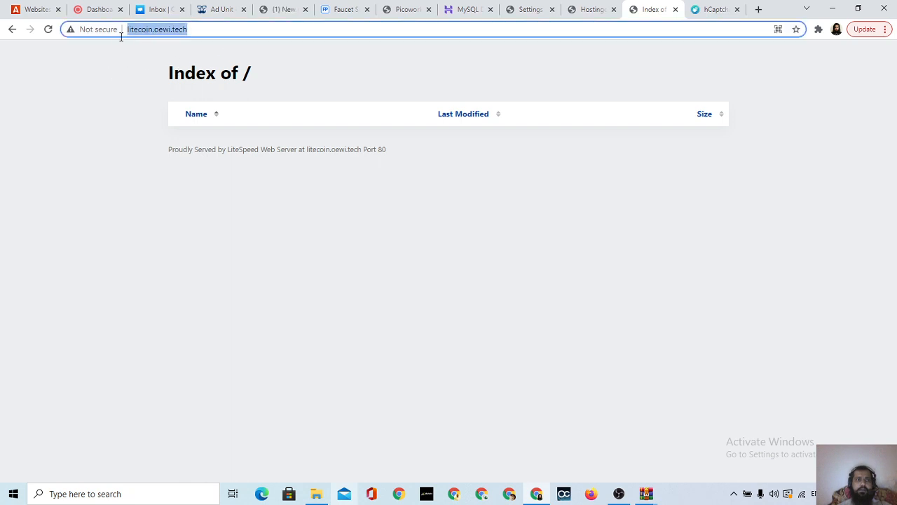
{"action": "left_click", "coordinate": [715, 9]}
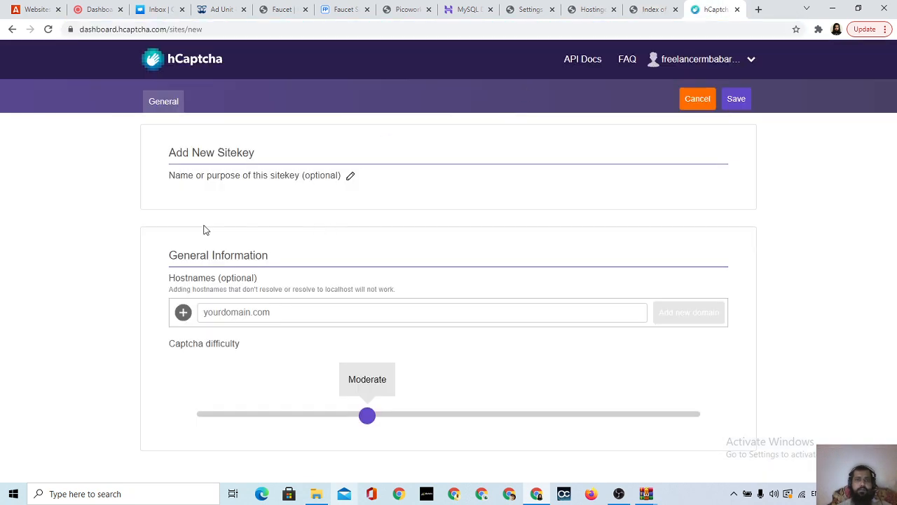
{"action": "left_click", "coordinate": [240, 308]}
{"action": "key", "text": "ctrl+v"}
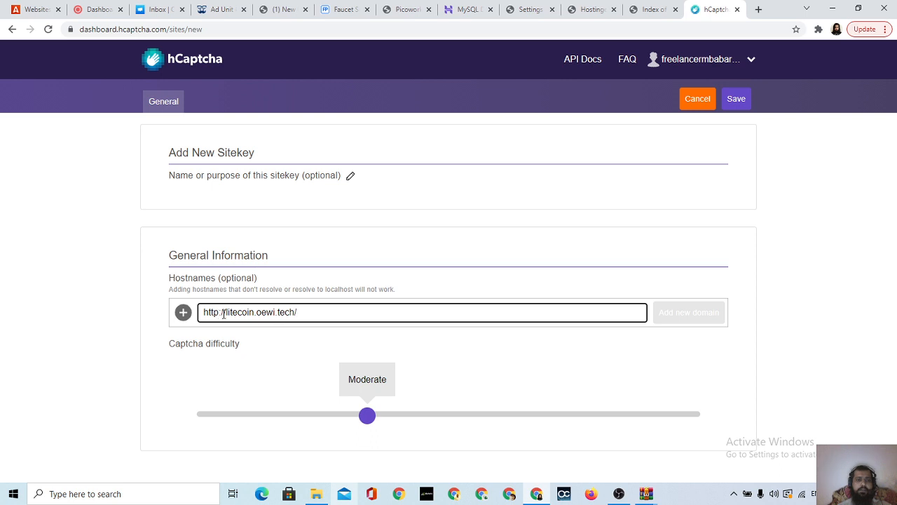
Trim the hostname to litecoin.oewi.tech, add it, keep Moderate difficulty, and save the sitekey.
{"action": "left_click_drag", "start_coordinate": [226, 314], "coordinate": [125, 307]}
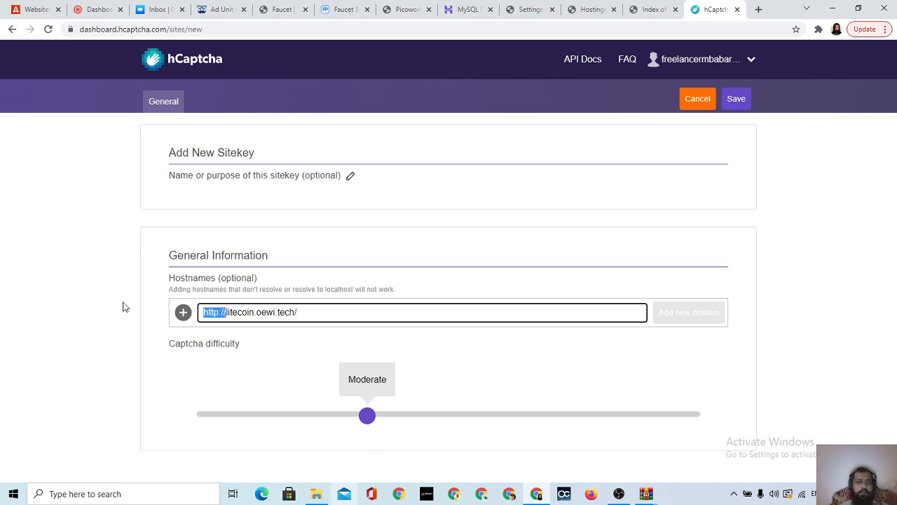
{"action": "key", "text": "BackSpace"}
{"action": "left_click", "coordinate": [296, 308]}
{"action": "key", "text": "BackSpace"}
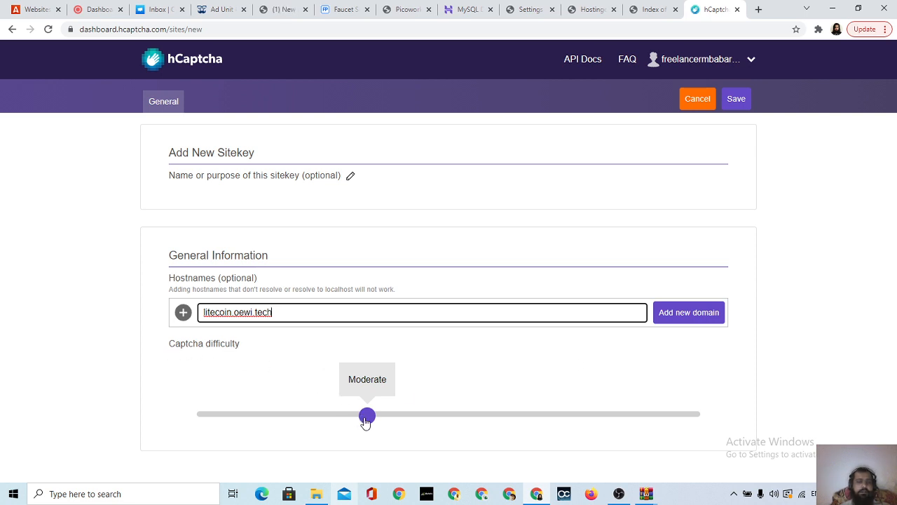
{"action": "left_click_drag", "start_coordinate": [367, 414], "coordinate": [319, 425]}
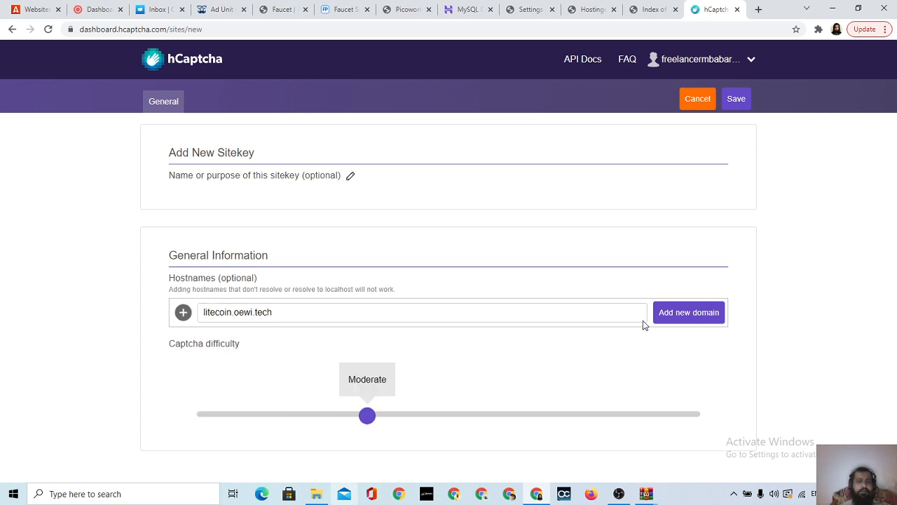
{"action": "left_click", "coordinate": [680, 320]}
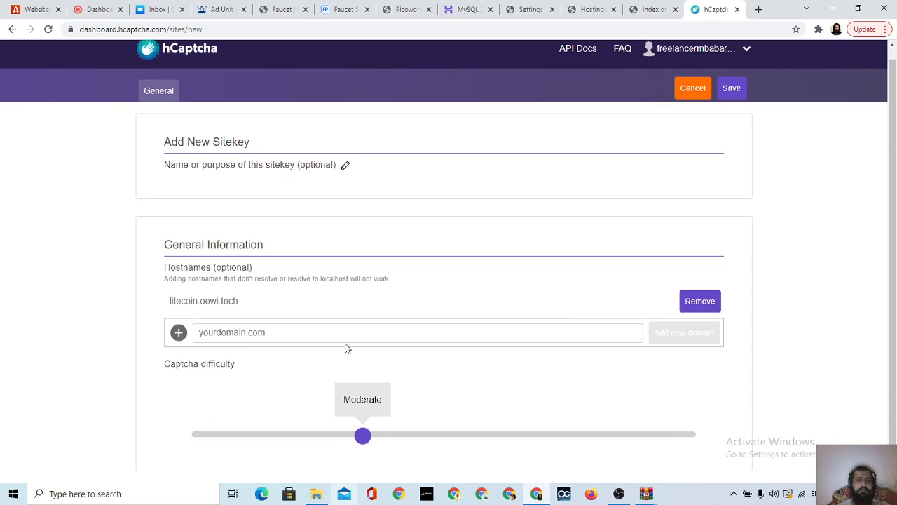
{"action": "left_click", "coordinate": [735, 88]}
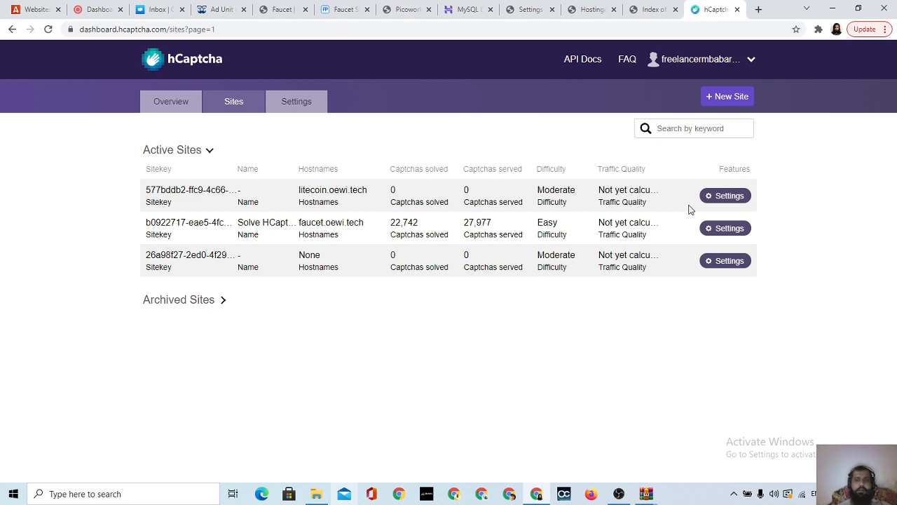
Copy the litecoin.oewi.tech sitekey from its hCaptcha settings and return to the faucet admin Settings.
{"action": "left_click", "coordinate": [720, 196]}
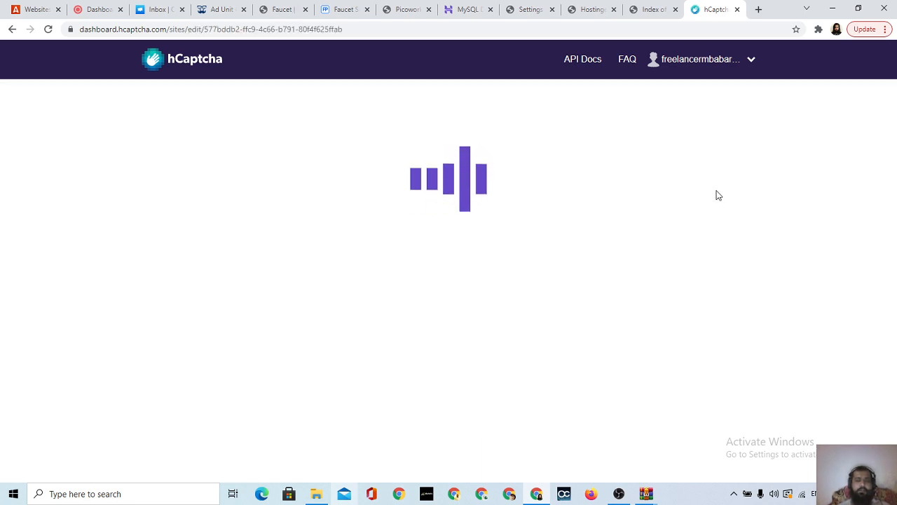
{"action": "scroll", "coordinate": [559, 299], "scroll_direction": "down", "scroll_amount": 3}
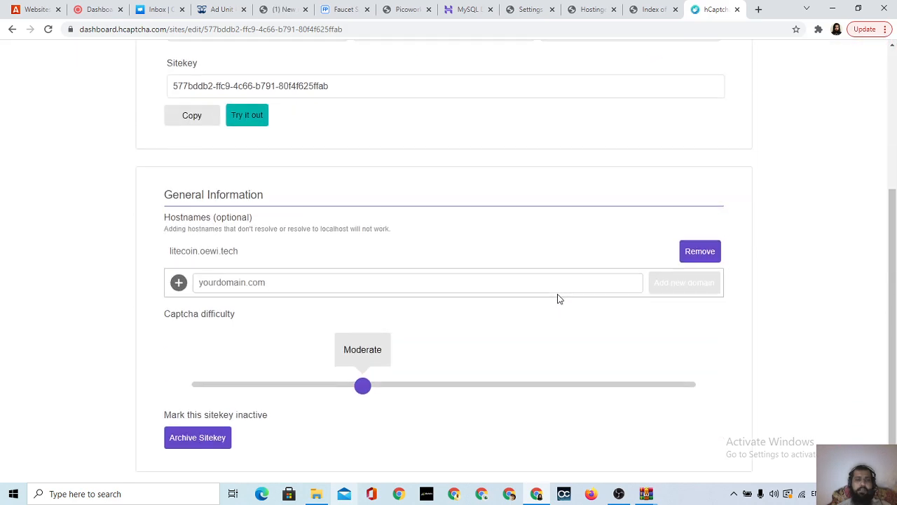
{"action": "scroll", "coordinate": [559, 299], "scroll_direction": "up", "scroll_amount": 3}
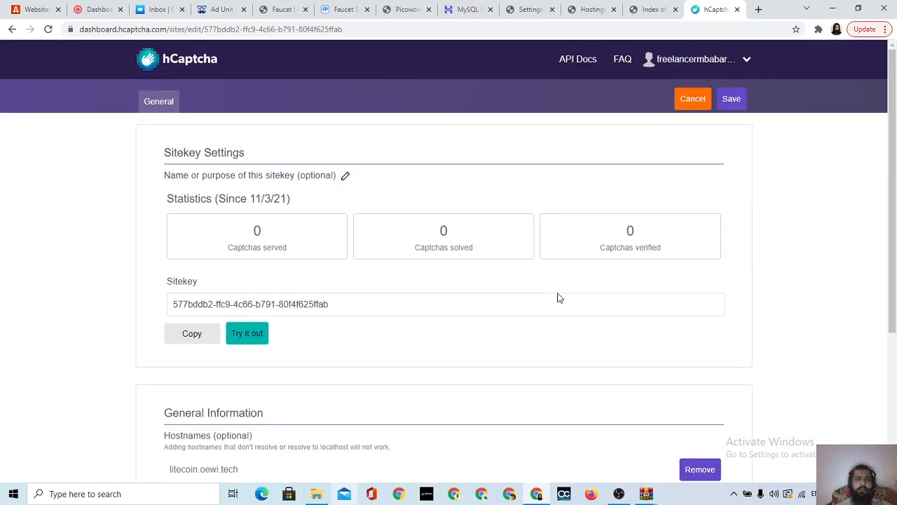
{"action": "triple_click", "coordinate": [246, 306]}
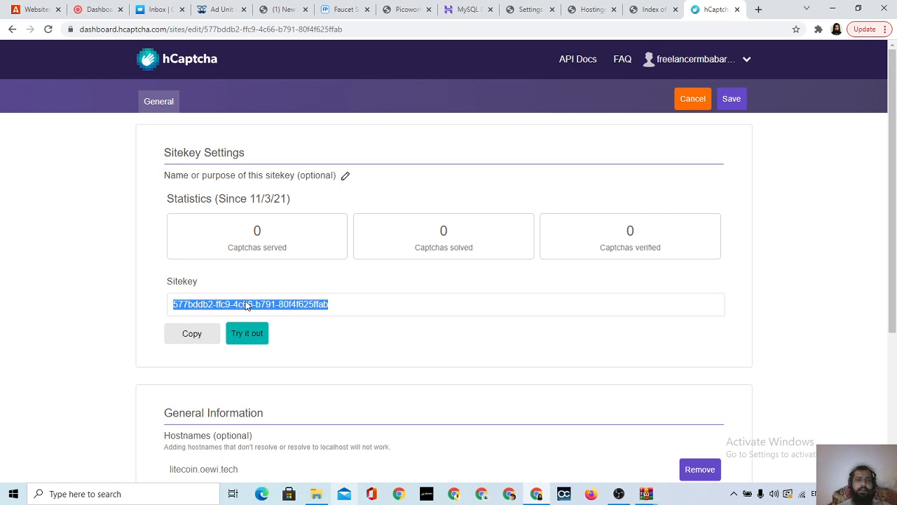
{"action": "left_click", "coordinate": [183, 334]}
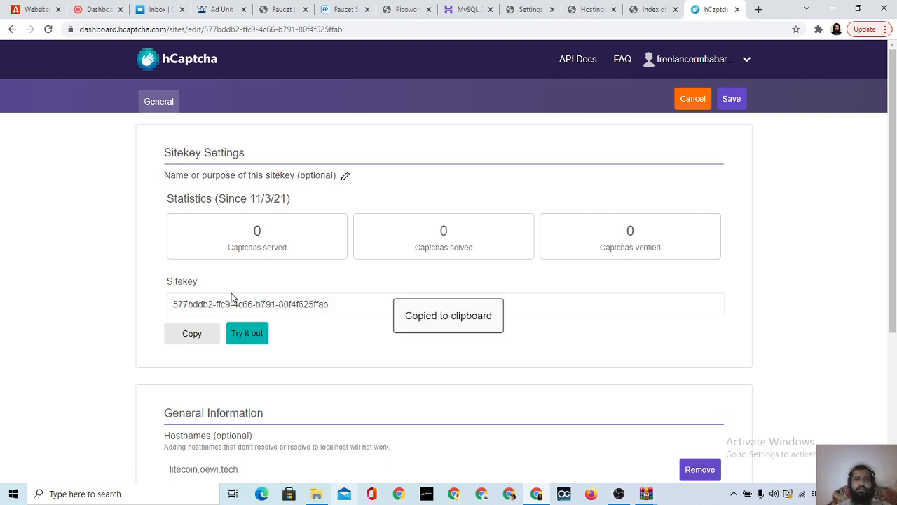
{"action": "left_click", "coordinate": [659, 8]}
{"action": "left_click", "coordinate": [593, 8]}
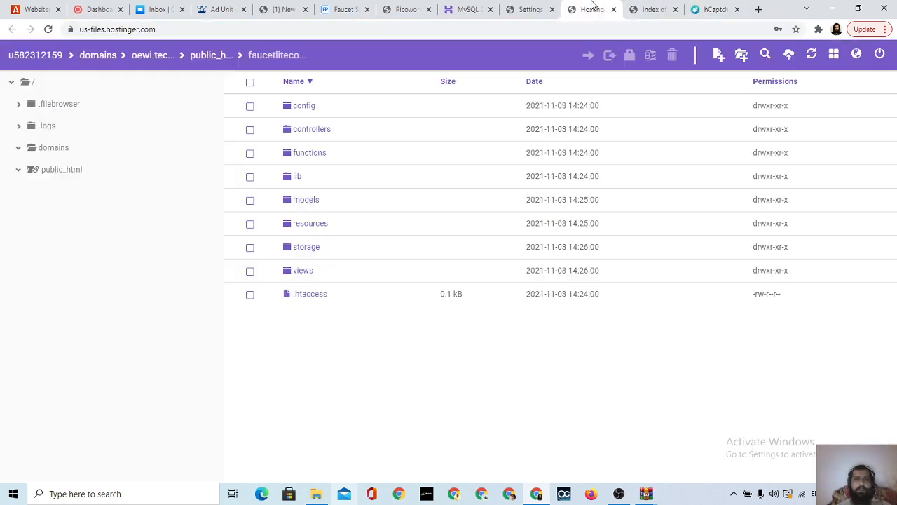
{"action": "left_click", "coordinate": [527, 9]}
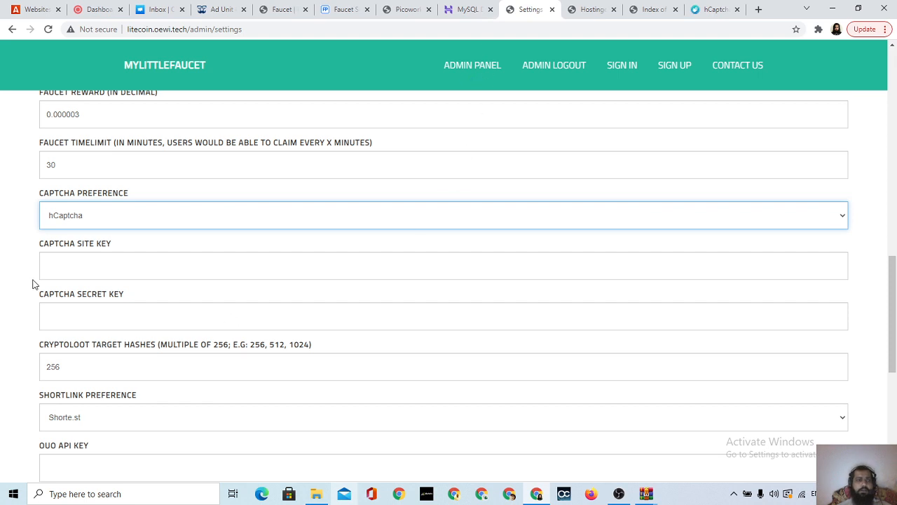
Paste the hCaptcha sitekey into the Captcha Site Key field.
{"action": "left_click", "coordinate": [722, 7]}
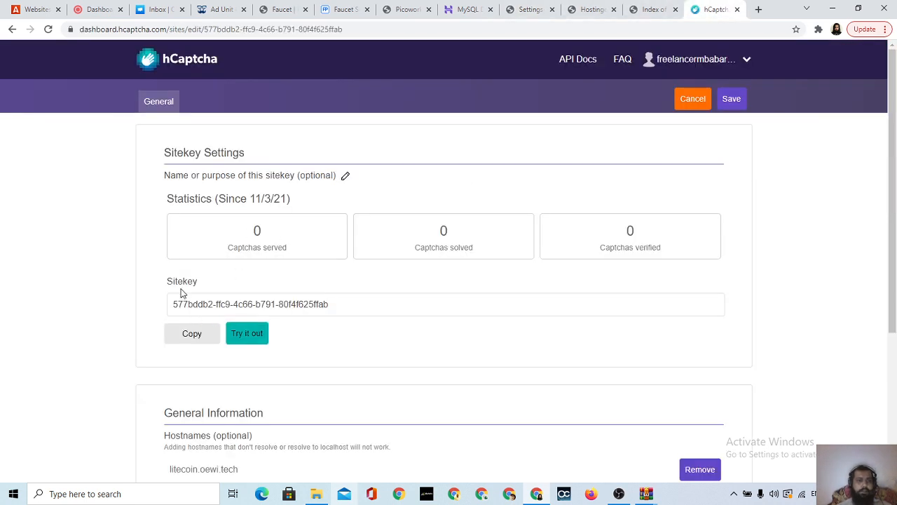
{"action": "left_click", "coordinate": [592, 9]}
{"action": "left_click", "coordinate": [519, 9]}
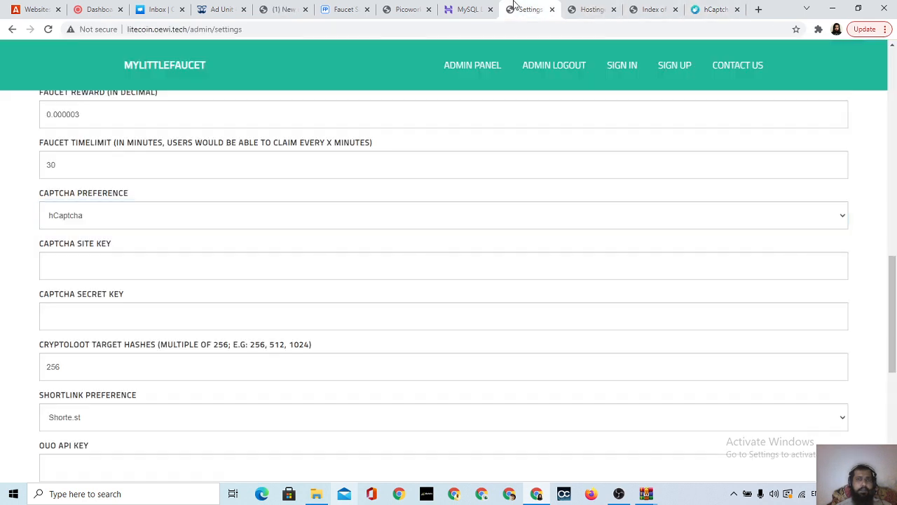
{"action": "left_click", "coordinate": [106, 264]}
{"action": "key", "text": "ctrl+v"}
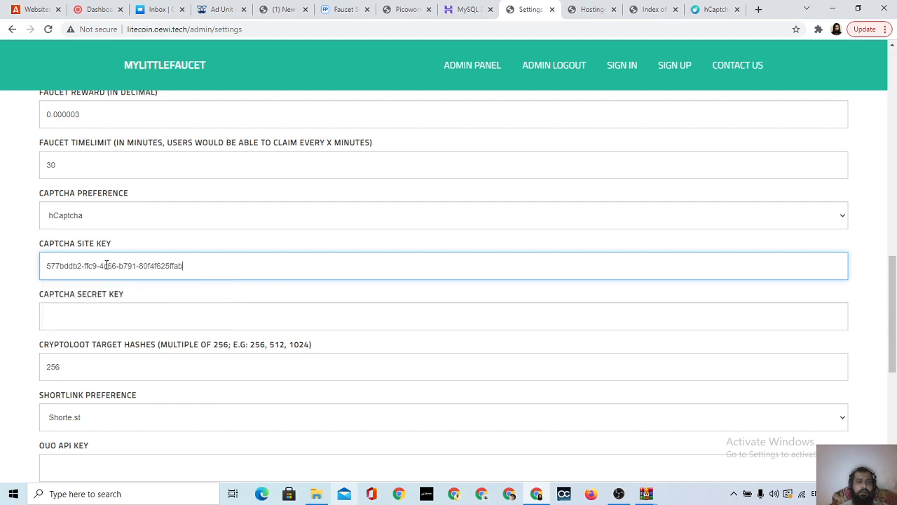
{"action": "scroll", "coordinate": [126, 268], "scroll_direction": "down", "scroll_amount": 2}
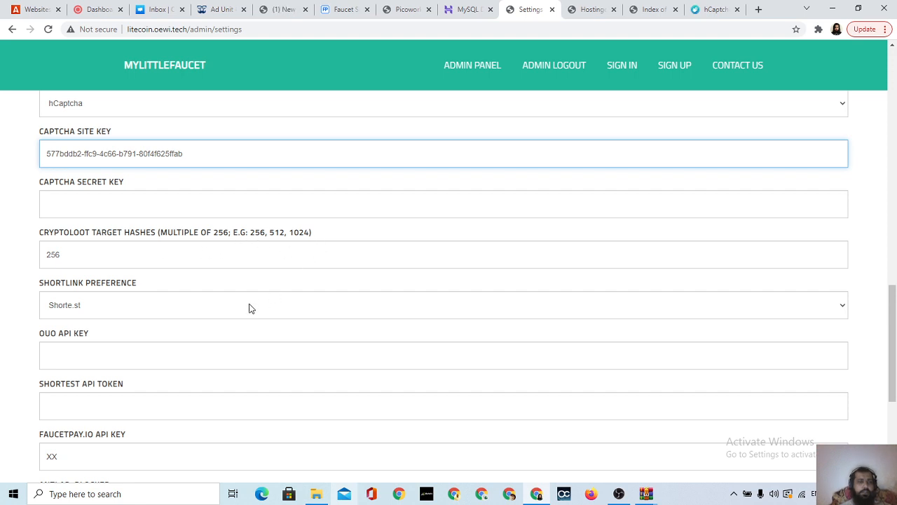
{"action": "scroll", "coordinate": [251, 307], "scroll_direction": "down", "scroll_amount": 1}
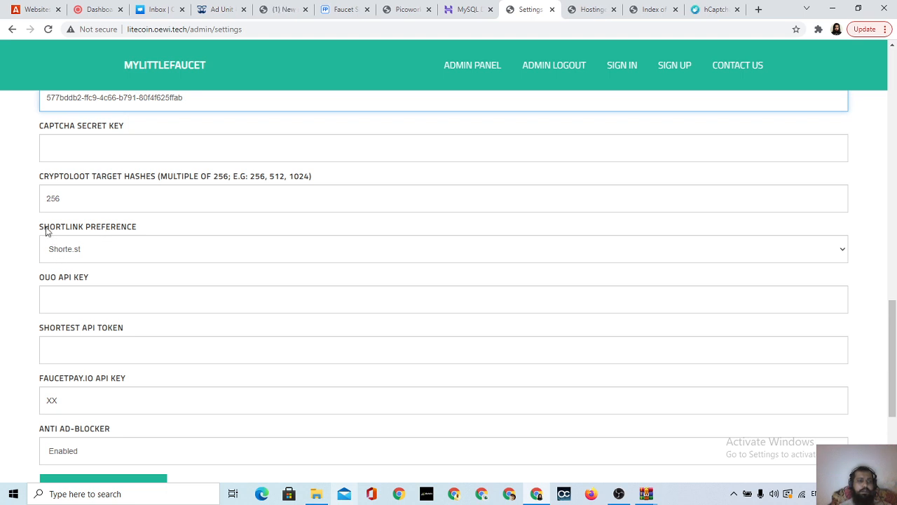
Set the Shortlink Preference to Ouo.io.
{"action": "left_click", "coordinate": [134, 249]}
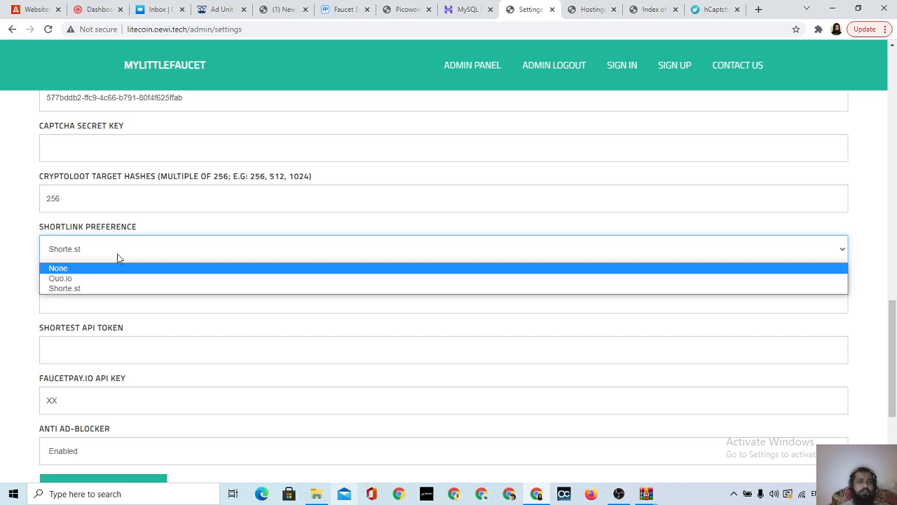
{"action": "left_click", "coordinate": [84, 268]}
{"action": "left_click", "coordinate": [94, 254]}
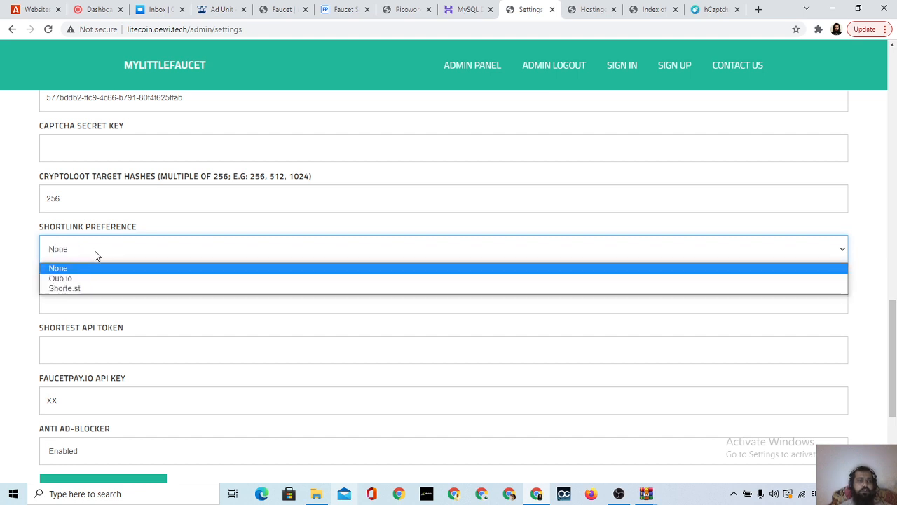
{"action": "left_click", "coordinate": [87, 288]}
{"action": "left_click", "coordinate": [101, 253]}
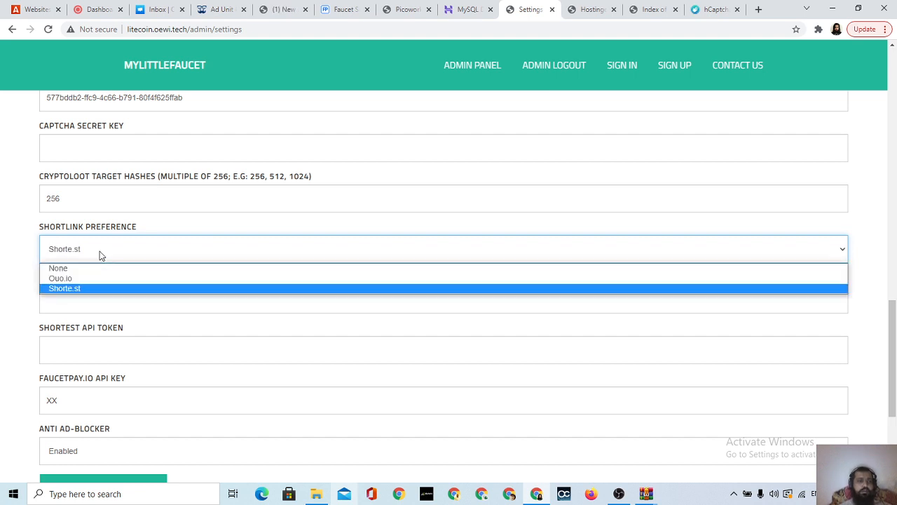
{"action": "left_click", "coordinate": [62, 276]}
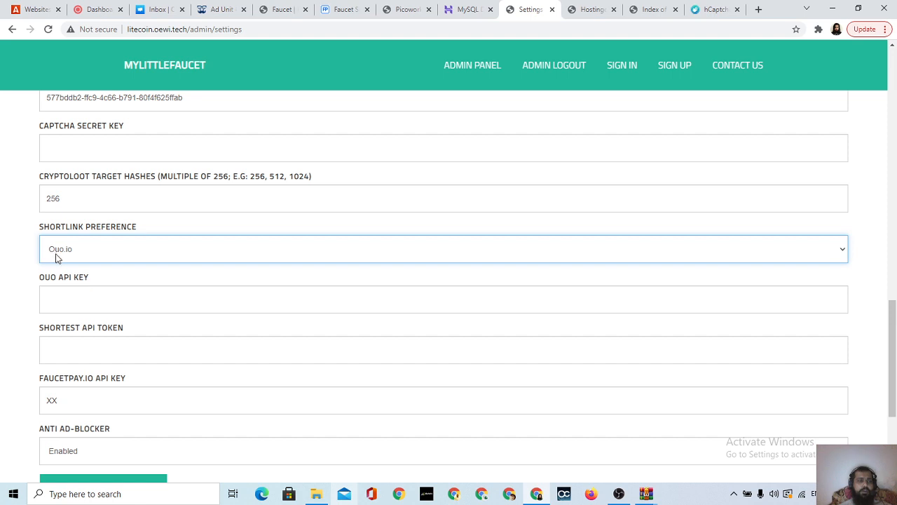
Open ouo.io in a new tab and go to Tools > Quick Link to find the API key.
{"action": "left_click", "coordinate": [758, 9]}
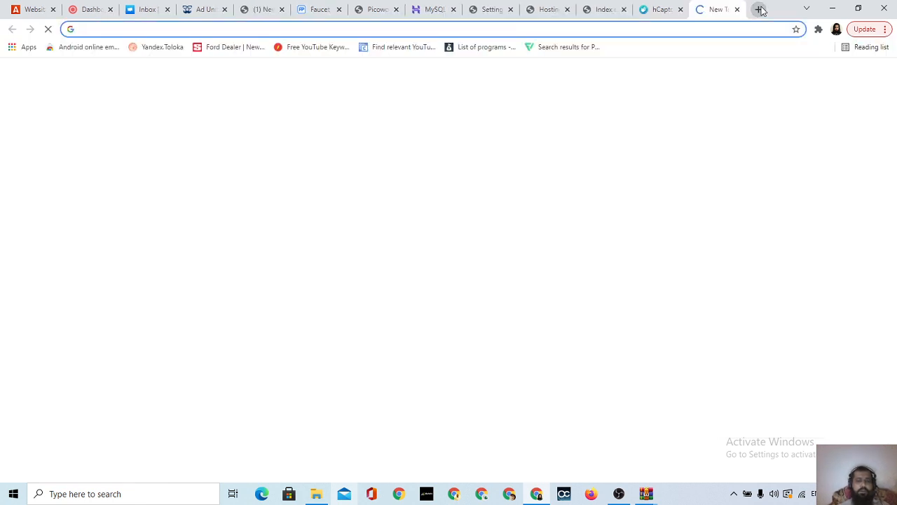
{"action": "type", "text": "ou"}
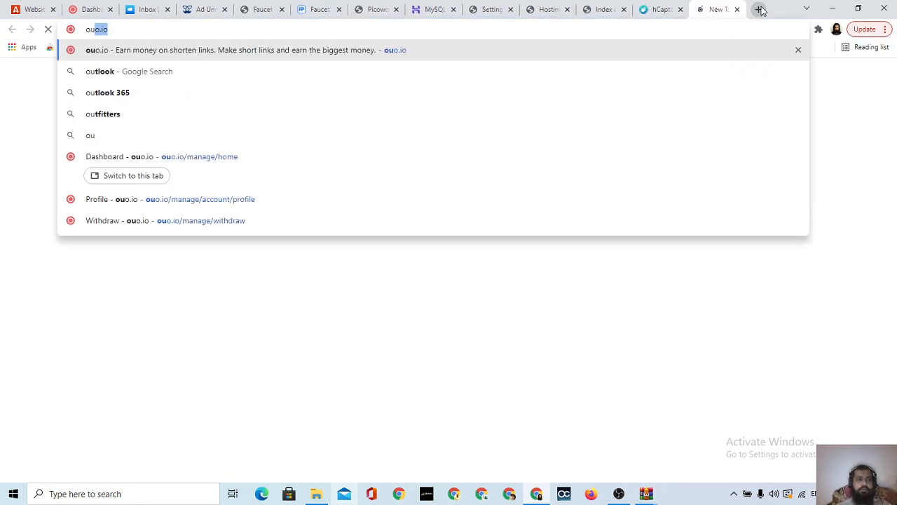
{"action": "key", "text": "Return"}
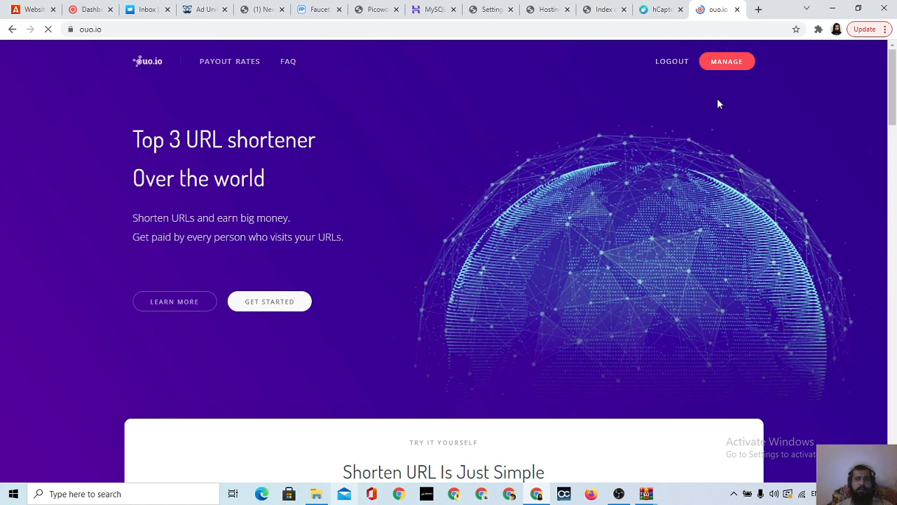
{"action": "left_click", "coordinate": [729, 62]}
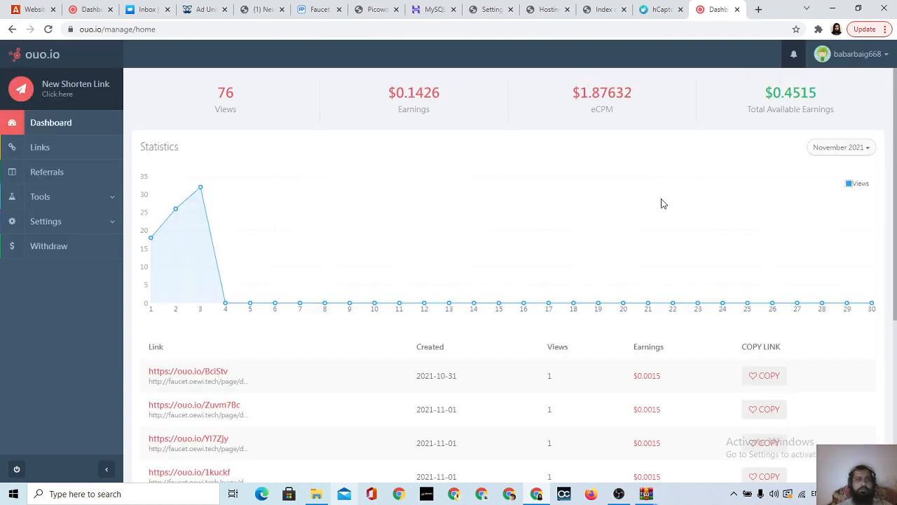
{"action": "left_click", "coordinate": [110, 199]}
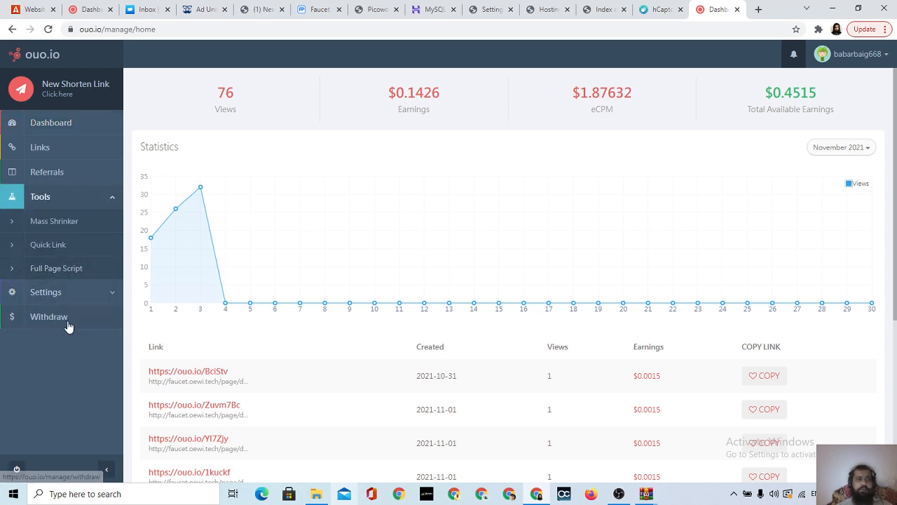
{"action": "left_click", "coordinate": [53, 250]}
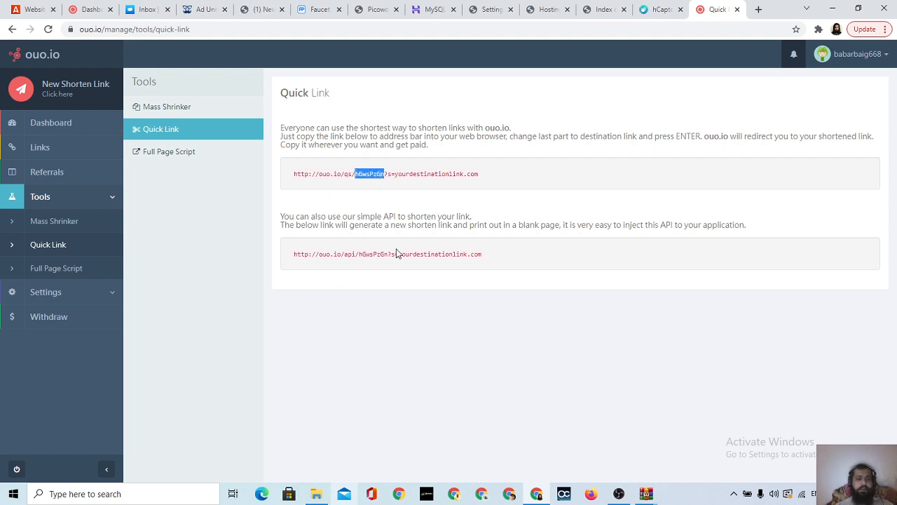
{"action": "left_click", "coordinate": [649, 7]}
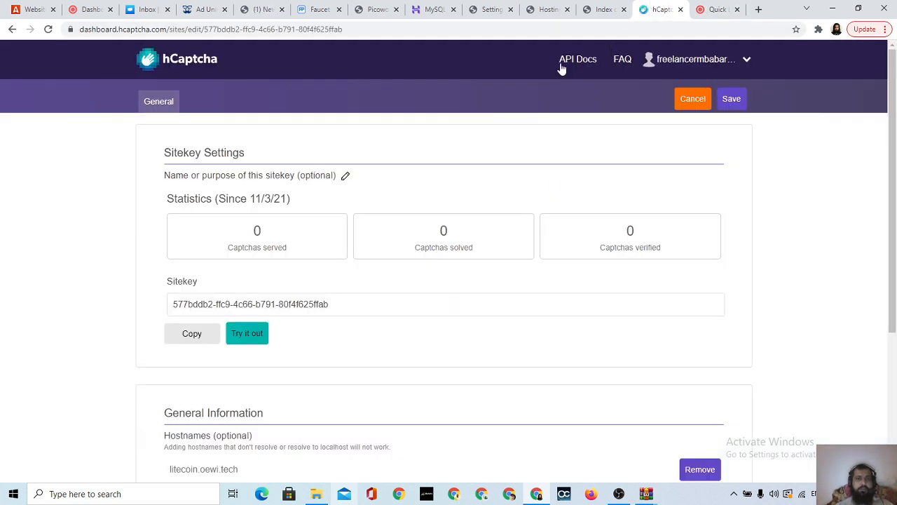
In the faucet admin Settings, paste the ouo.io key into OUO API KEY and clear the FaucetPay.io key's old xx.
{"action": "left_click", "coordinate": [607, 8]}
{"action": "left_click", "coordinate": [542, 8]}
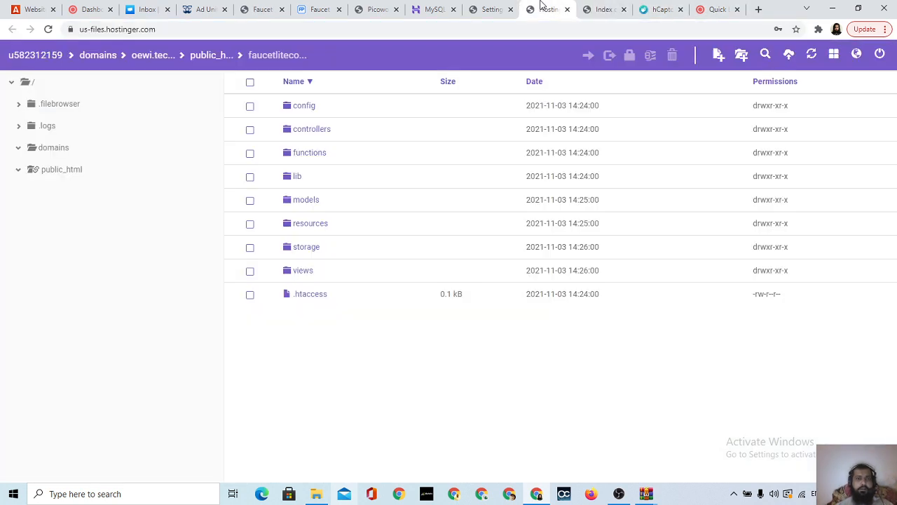
{"action": "left_click", "coordinate": [491, 9]}
{"action": "scroll", "coordinate": [232, 333], "scroll_direction": "down", "scroll_amount": 1}
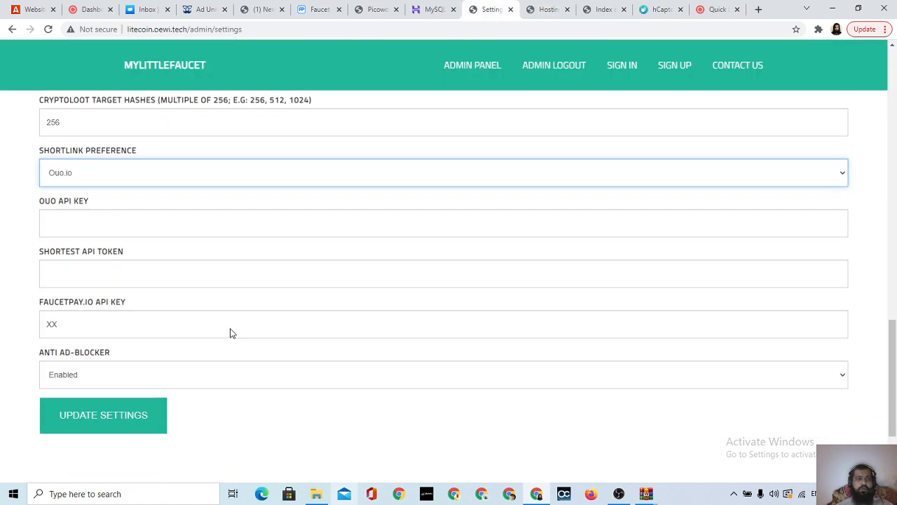
{"action": "scroll", "coordinate": [231, 333], "scroll_direction": "down", "scroll_amount": 1}
{"action": "left_click", "coordinate": [100, 185]}
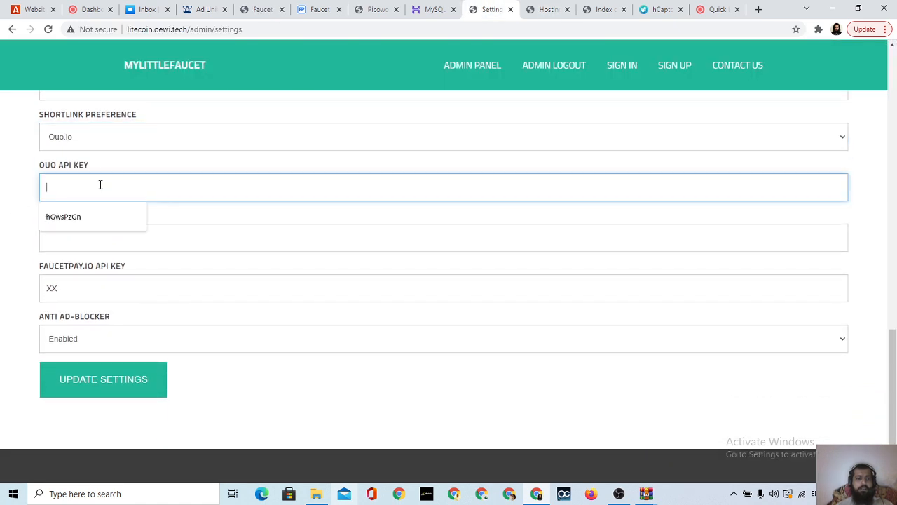
{"action": "key", "text": "ctrl+v"}
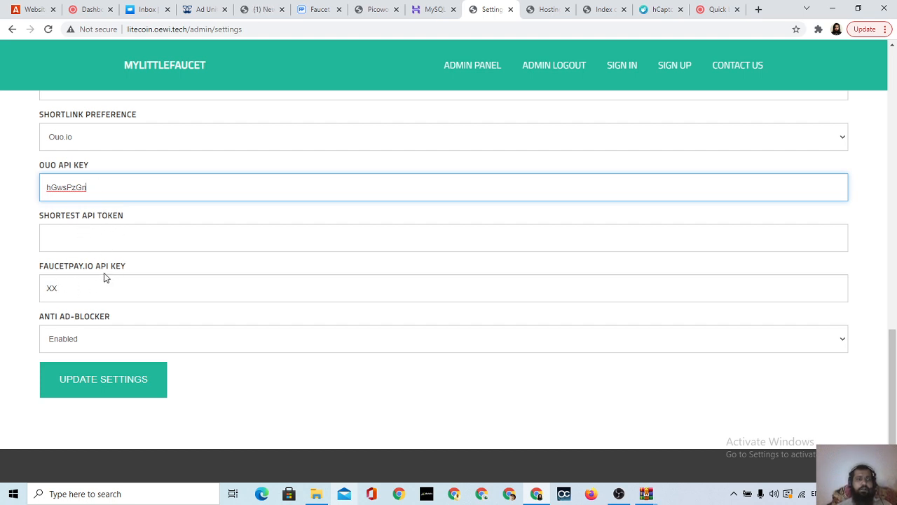
{"action": "double_click", "coordinate": [50, 288]}
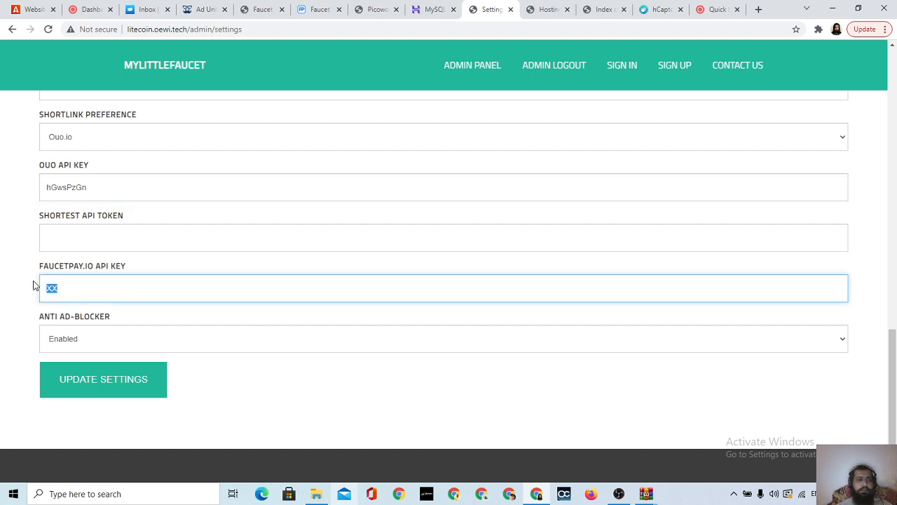
{"action": "key", "text": "BackSpace"}
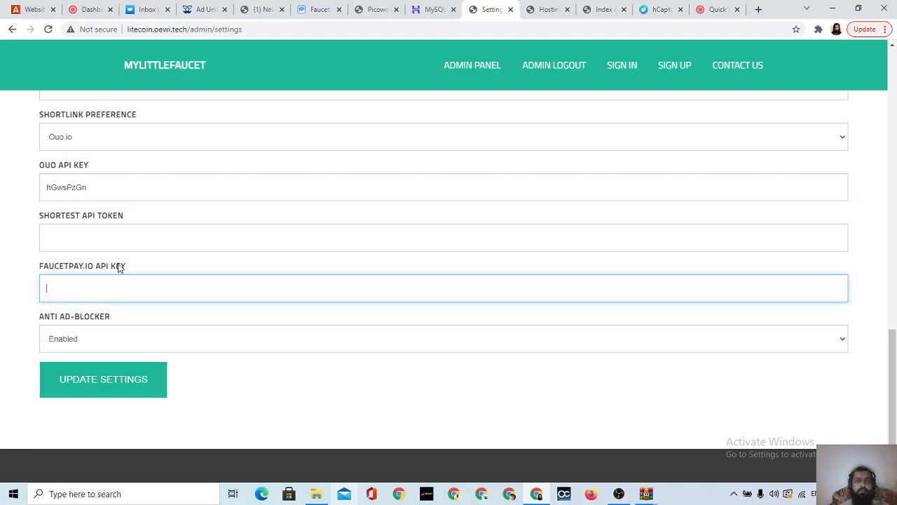
On FaucetPay, open the User Dashboard, then choose the Faucet Owner Dashboard.
{"action": "left_click", "coordinate": [323, 5]}
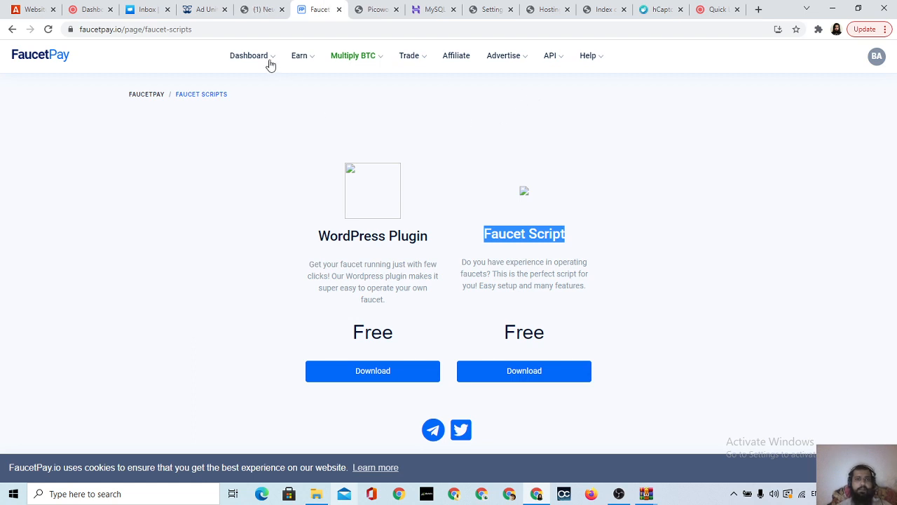
{"action": "mouse_move", "coordinate": [272, 64]}
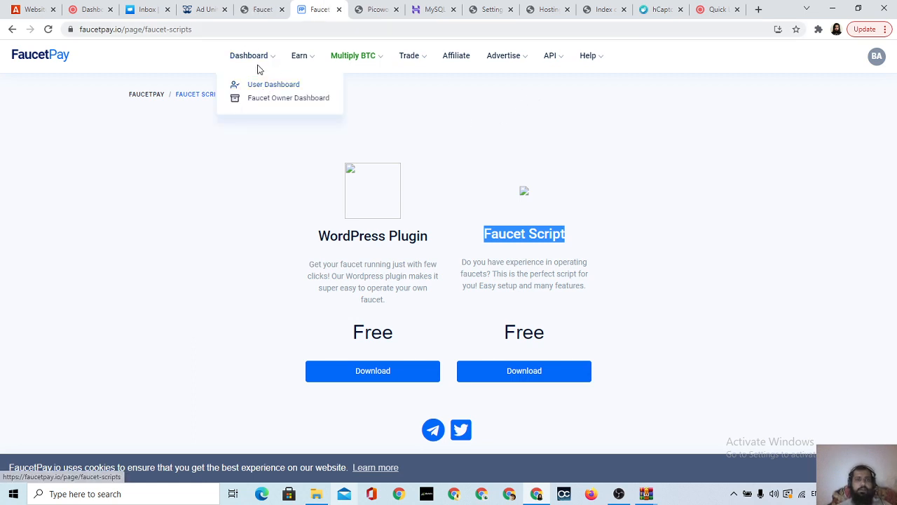
{"action": "left_click", "coordinate": [259, 85]}
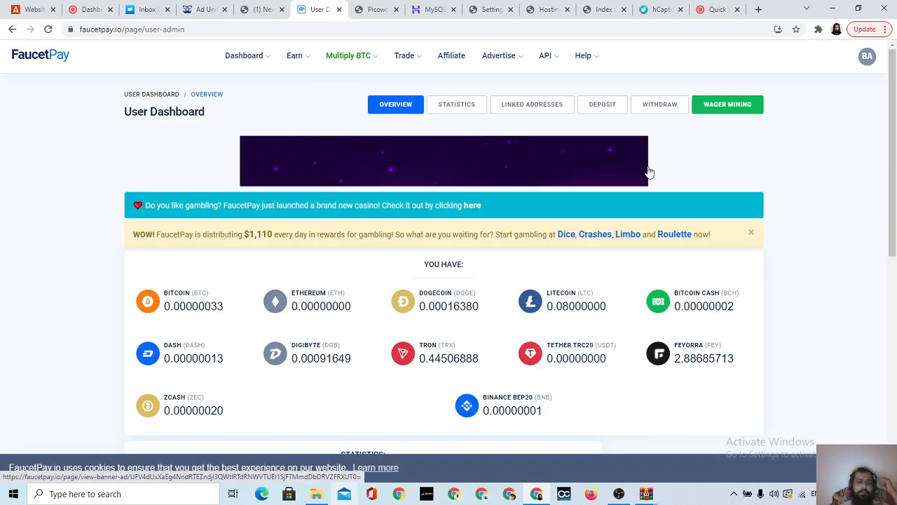
{"action": "left_click", "coordinate": [265, 59]}
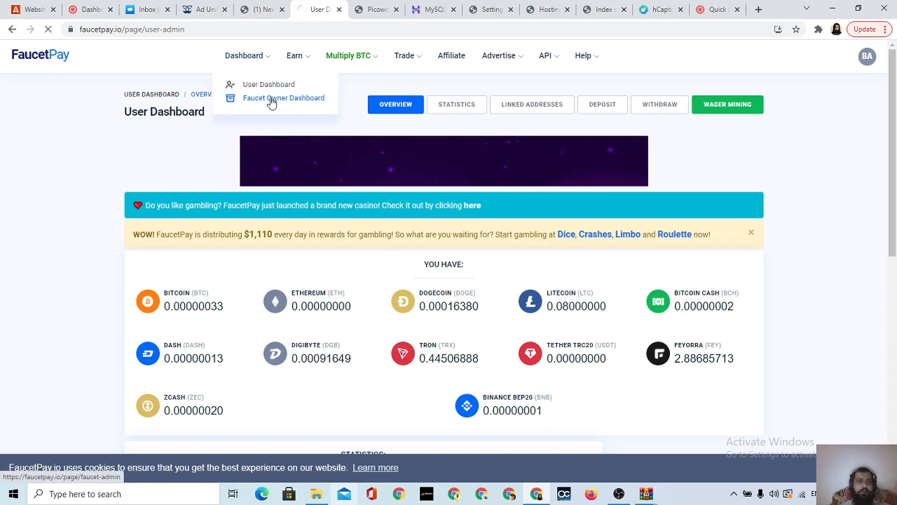
{"action": "left_click", "coordinate": [272, 100]}
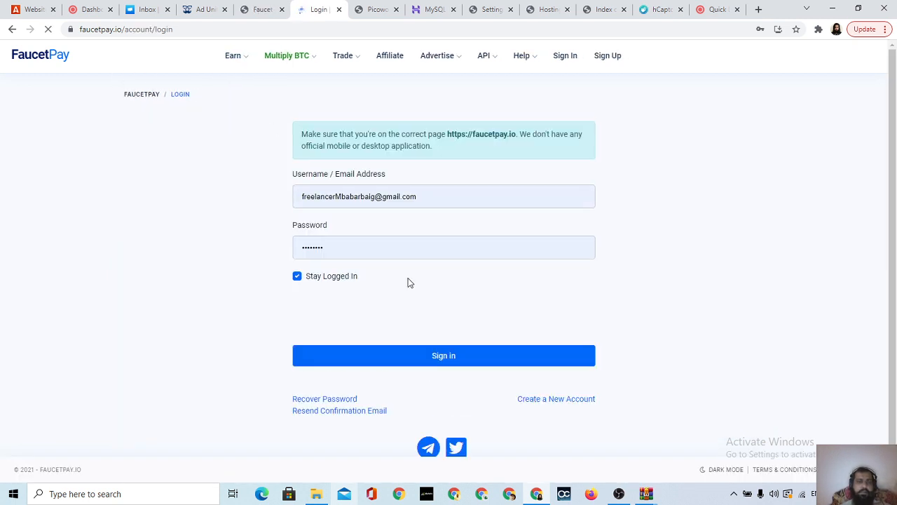
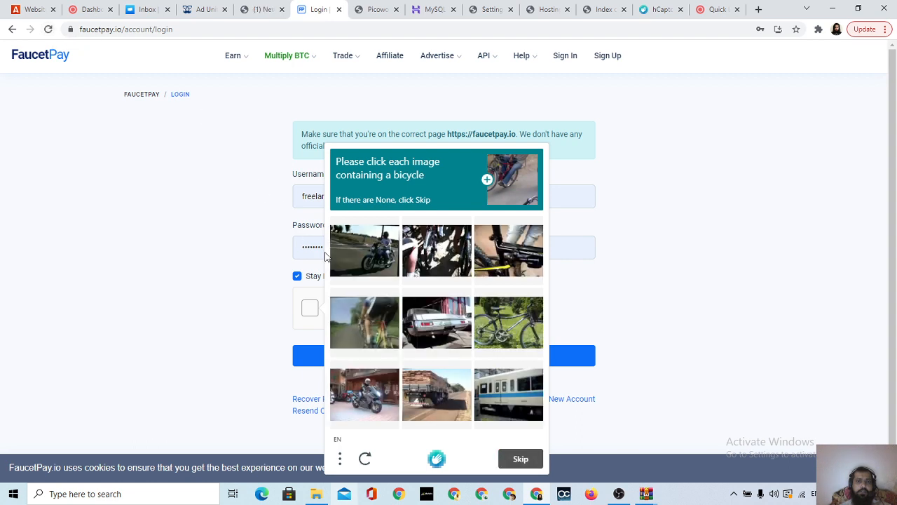
Solve the hCaptcha bicycle challenge on the FaucetPay login.
{"action": "left_click", "coordinate": [533, 261]}
{"action": "left_click", "coordinate": [505, 307]}
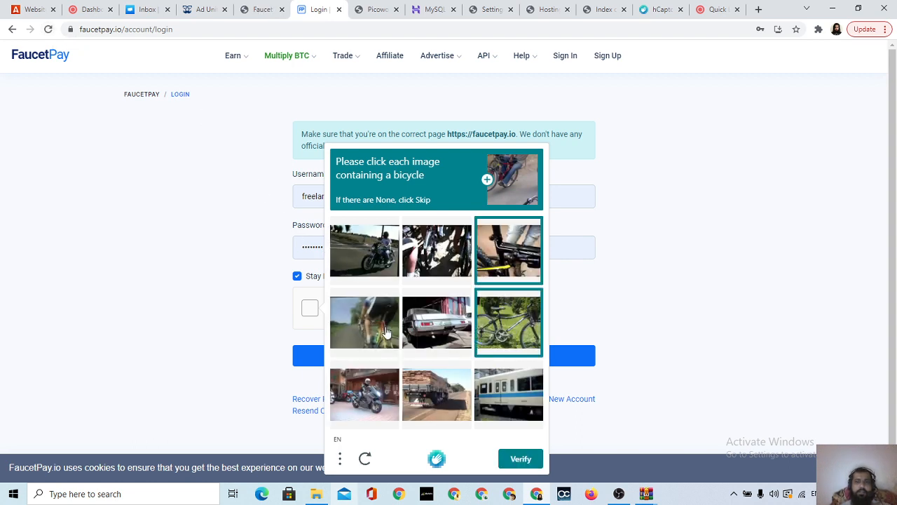
{"action": "left_click", "coordinate": [373, 331]}
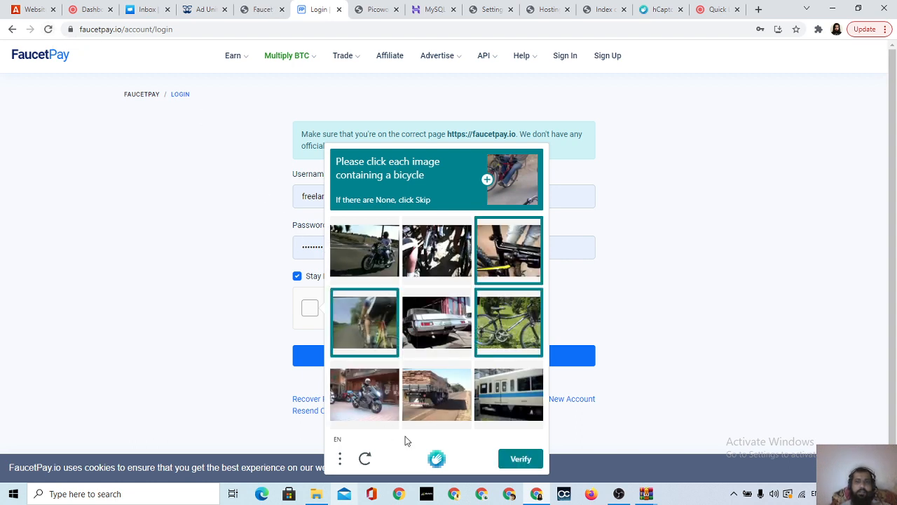
{"action": "left_click", "coordinate": [446, 262]}
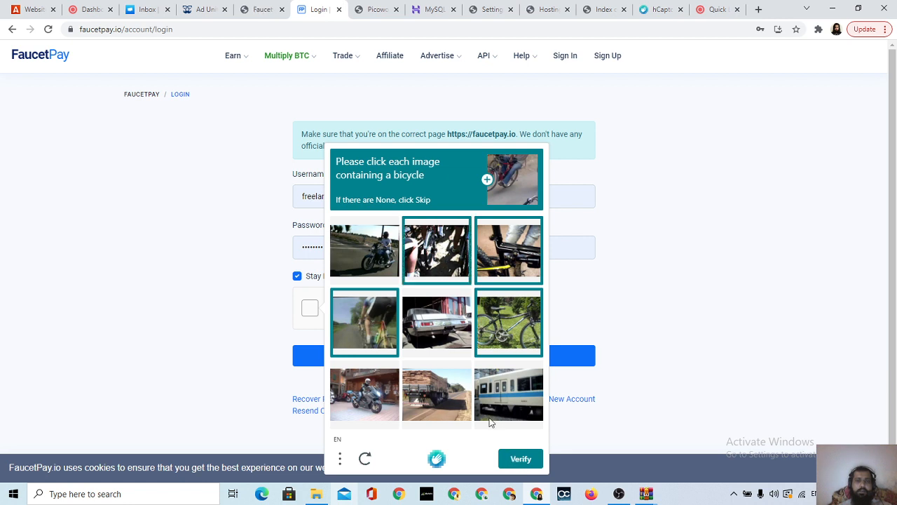
{"action": "left_click", "coordinate": [520, 458]}
Sign in to FaucetPay and go to the Faucet Owner Dashboard.
{"action": "left_click", "coordinate": [453, 354]}
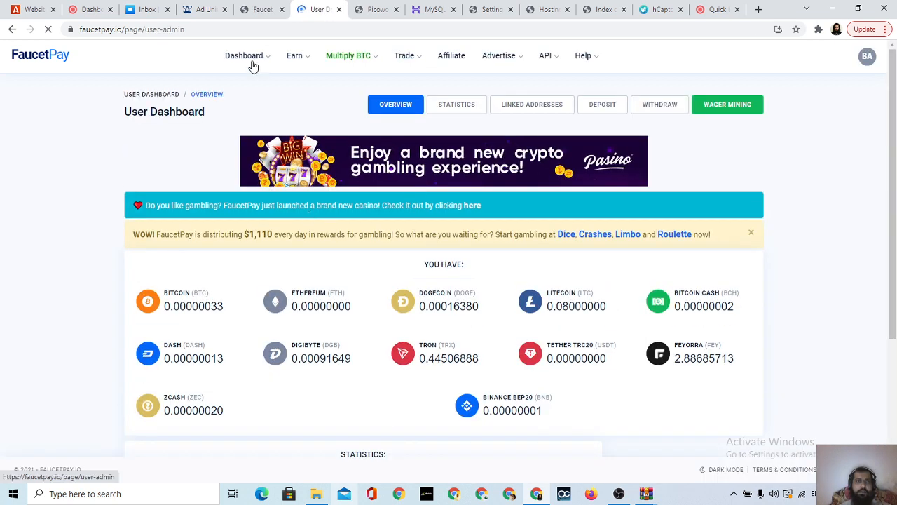
{"action": "mouse_move", "coordinate": [251, 61]}
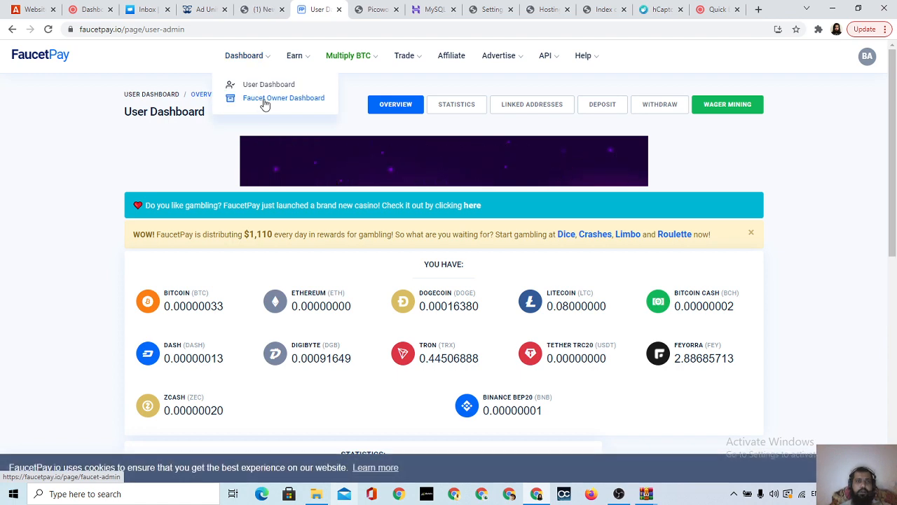
{"action": "left_click", "coordinate": [265, 98]}
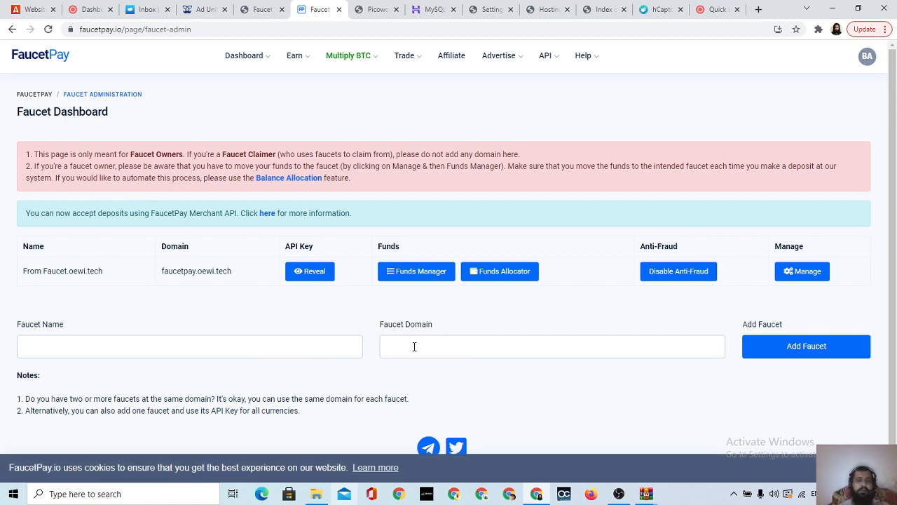
Check the litecoin.oewi.tech site and other tabs, then return to the FaucetPay faucet dashboard.
{"action": "left_click", "coordinate": [610, 6]}
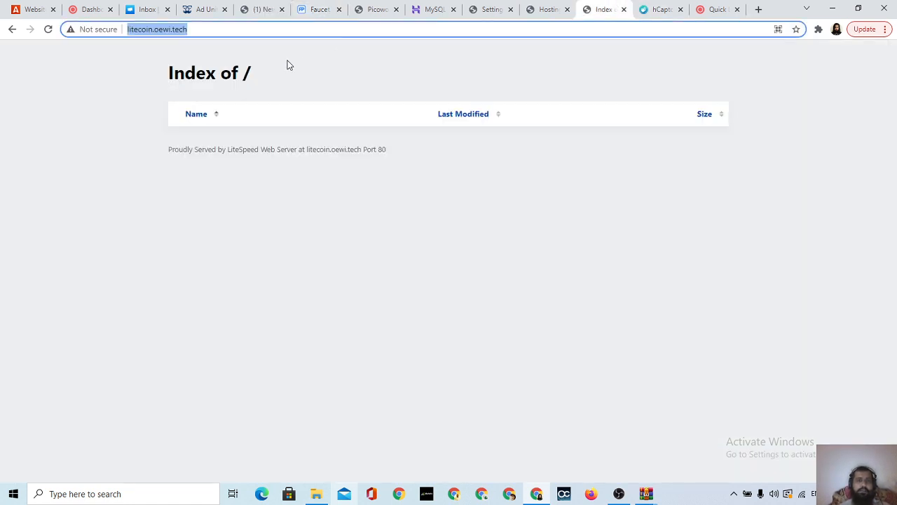
{"action": "left_click", "coordinate": [202, 6]}
{"action": "left_click", "coordinate": [263, 9]}
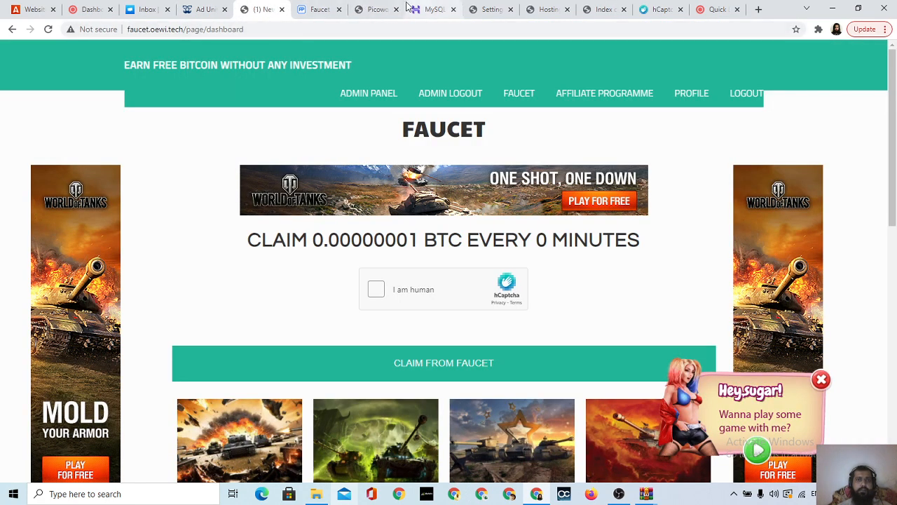
{"action": "left_click", "coordinate": [316, 9]}
{"action": "left_click", "coordinate": [416, 358]}
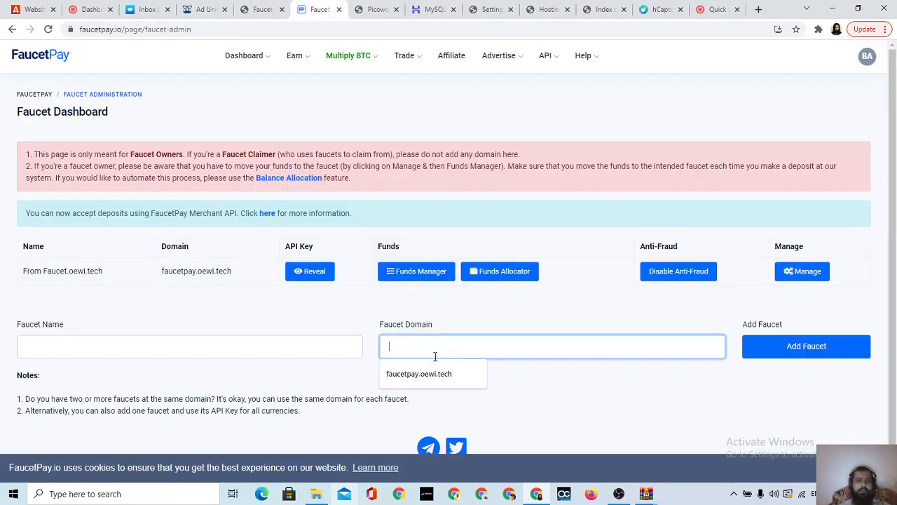
{"action": "type", "text": "http://litecoin.oewi.tech/"}
{"action": "left_click", "coordinate": [243, 349]}
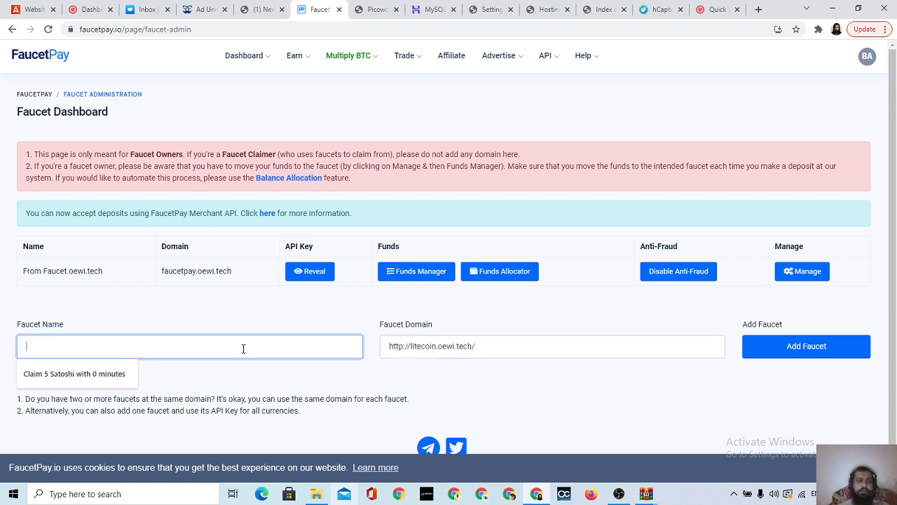
{"action": "type", "text": "Lite"}
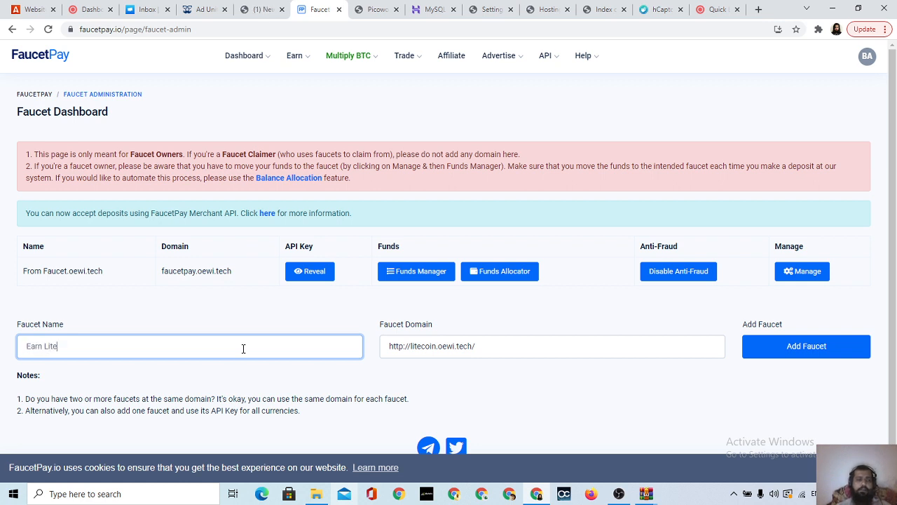
{"action": "type", "text": "coin"}
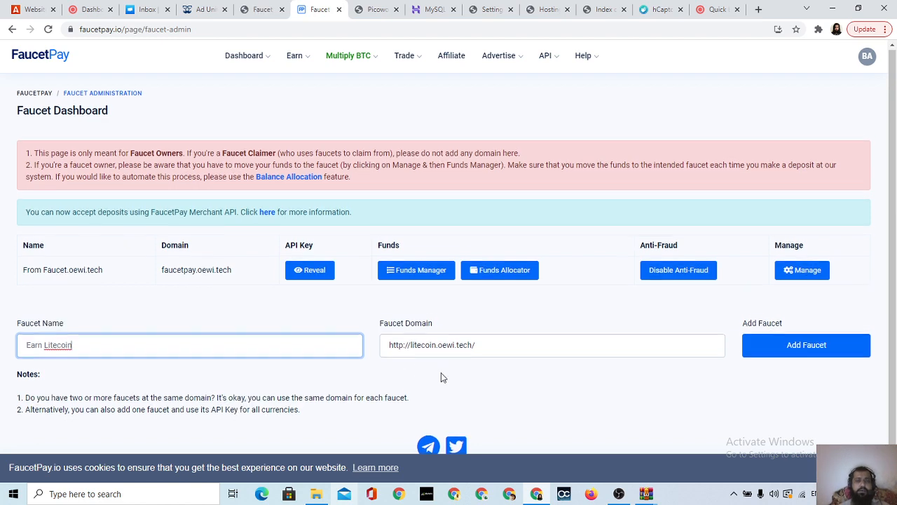
{"action": "left_click", "coordinate": [778, 341]}
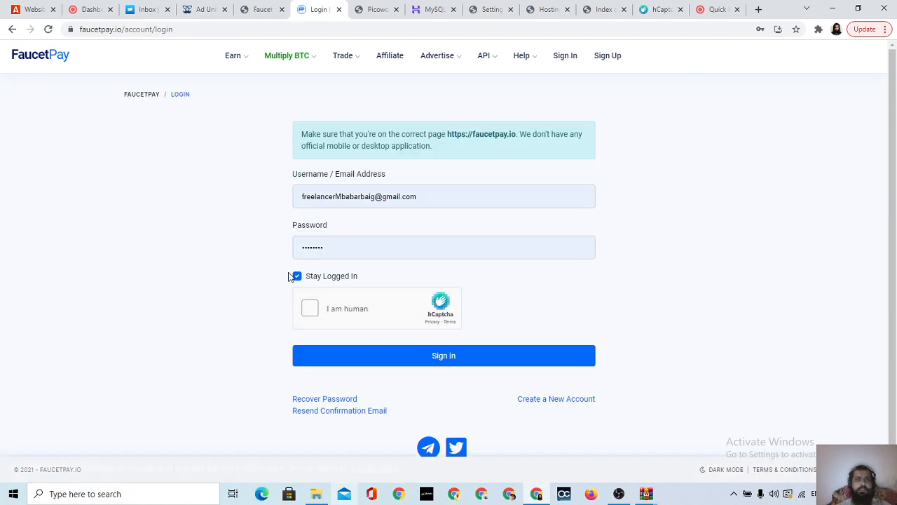
Solve the boat hCaptcha and sign back in to FaucetPay.
{"action": "left_click", "coordinate": [310, 308]}
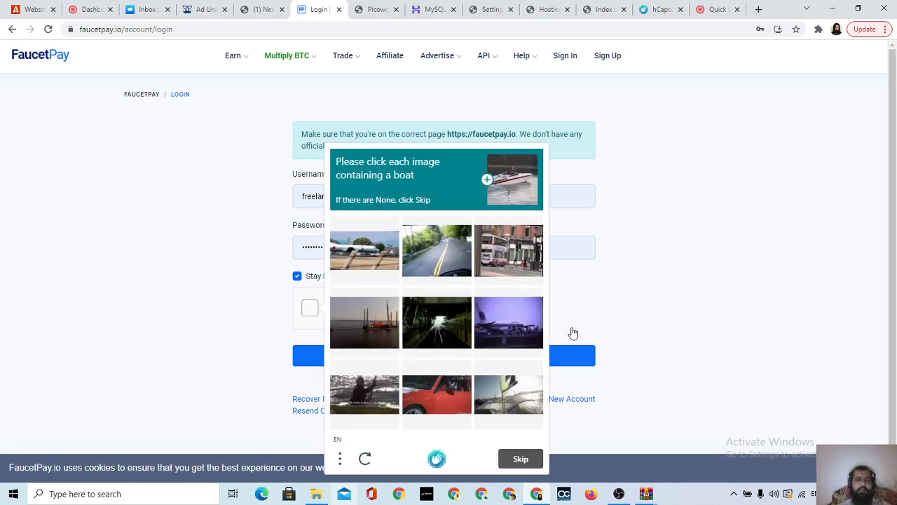
{"action": "left_click", "coordinate": [369, 394]}
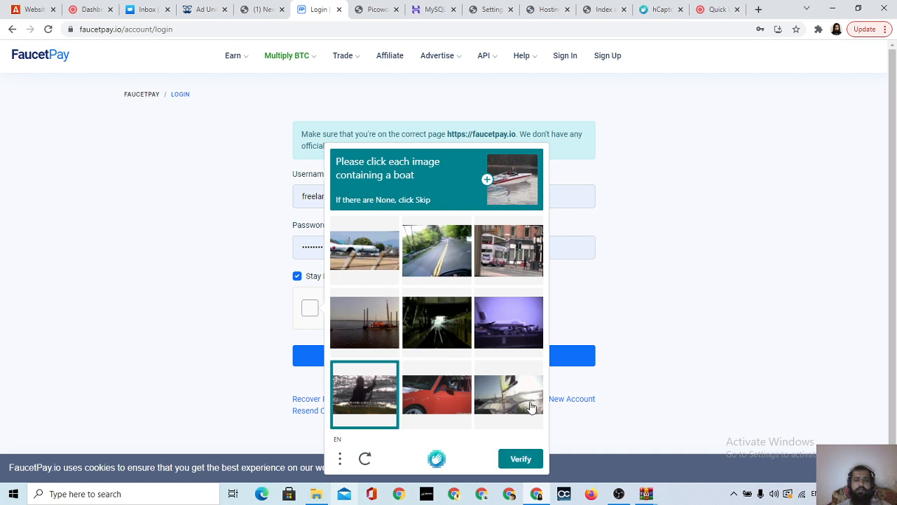
{"action": "left_click", "coordinate": [504, 394]}
{"action": "left_click", "coordinate": [382, 319]}
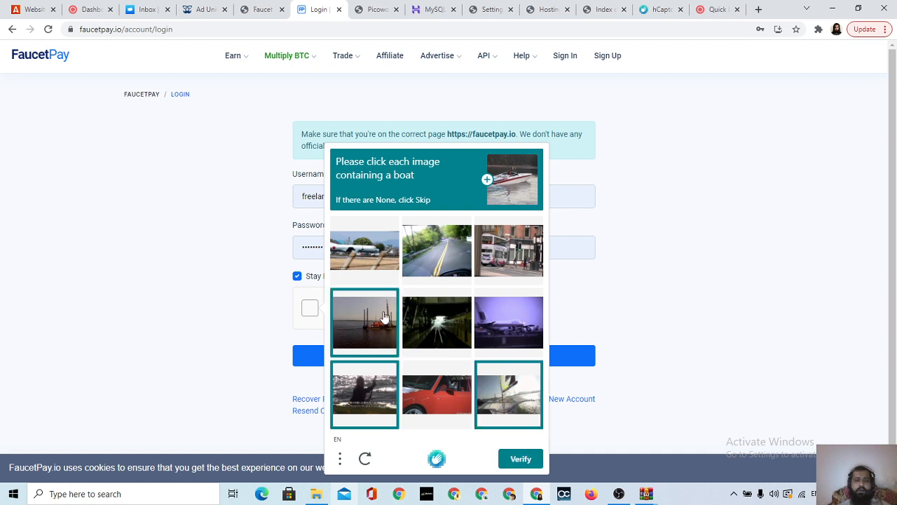
{"action": "left_click", "coordinate": [519, 463]}
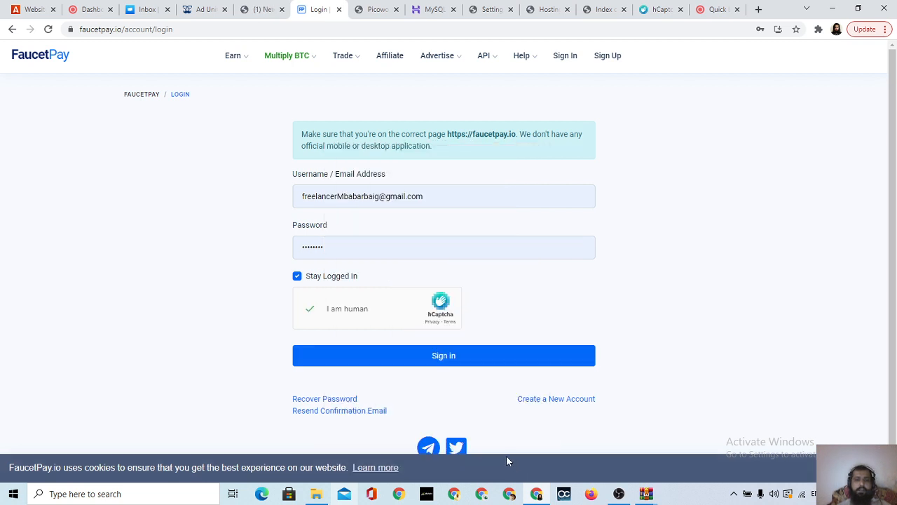
{"action": "left_click", "coordinate": [413, 359]}
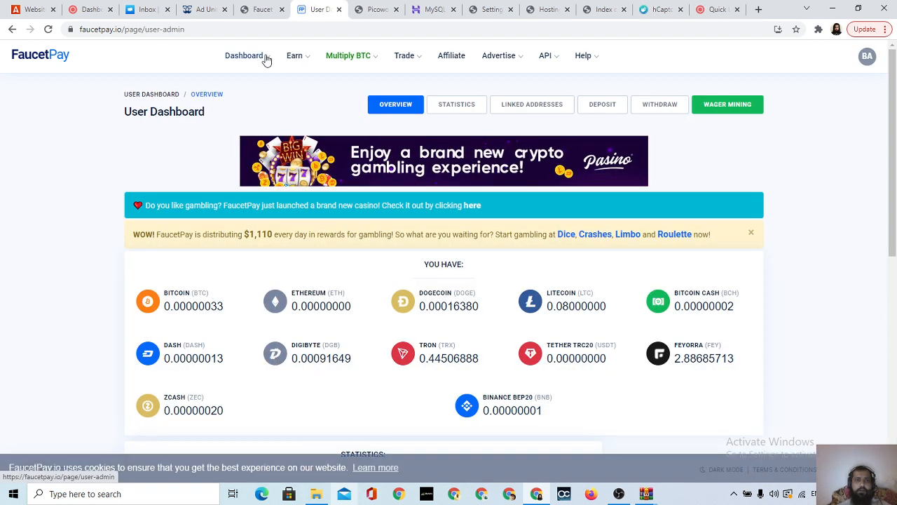
{"action": "mouse_move", "coordinate": [266, 60]}
{"action": "left_click", "coordinate": [255, 103]}
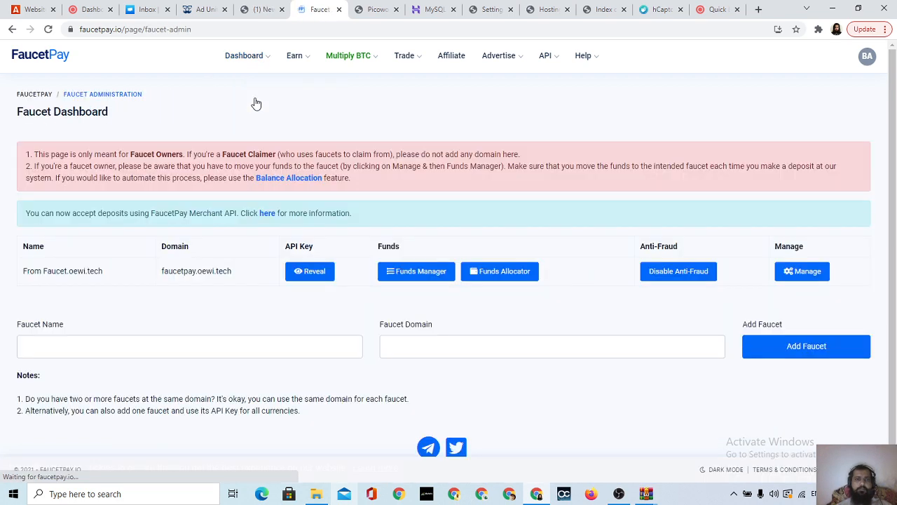
{"action": "left_click", "coordinate": [233, 343]}
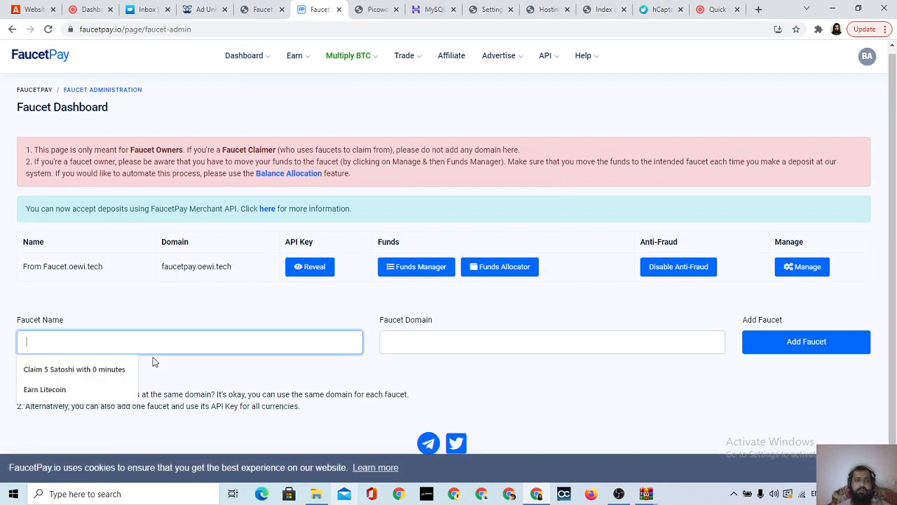
{"action": "left_click", "coordinate": [100, 391]}
{"action": "left_click", "coordinate": [485, 342]}
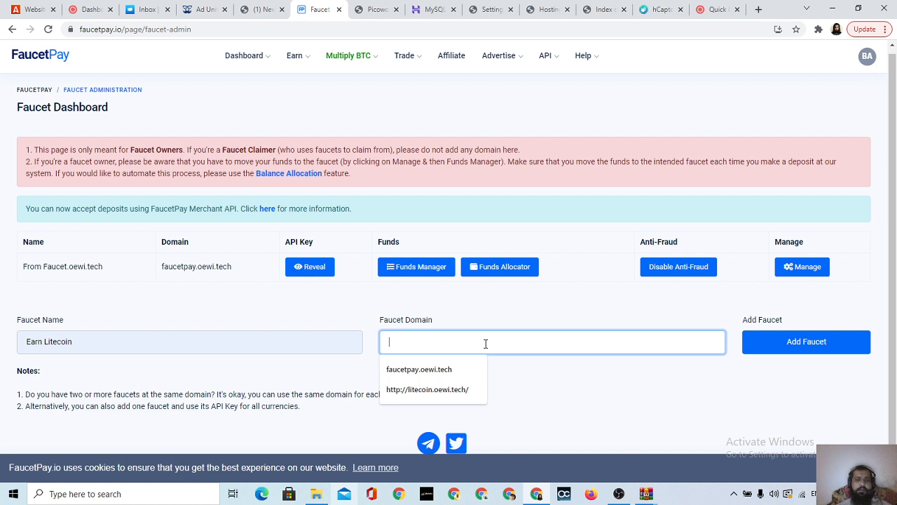
{"action": "left_click", "coordinate": [440, 392]}
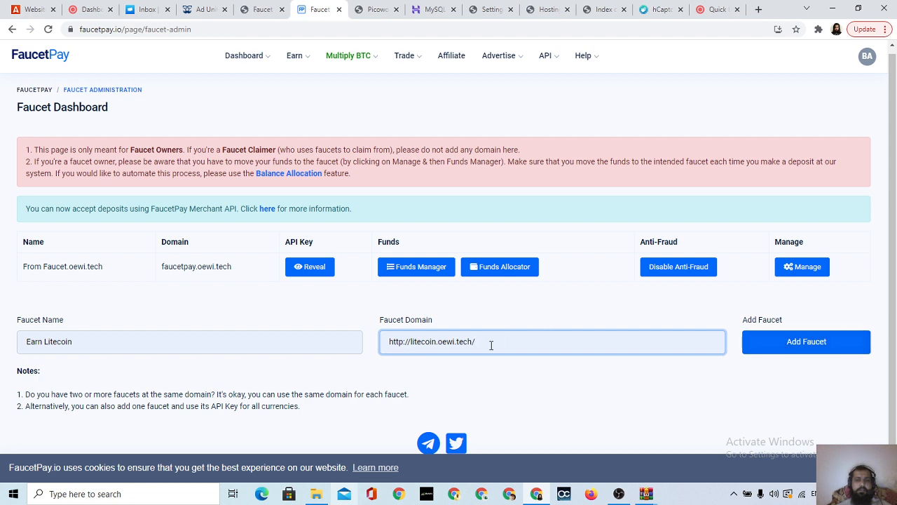
Re-enter the domain, add the Earn Litecoin faucet, and open its fund management.
{"action": "left_click_drag", "start_coordinate": [490, 344], "coordinate": [224, 347]}
{"action": "key", "text": "BackSpace"}
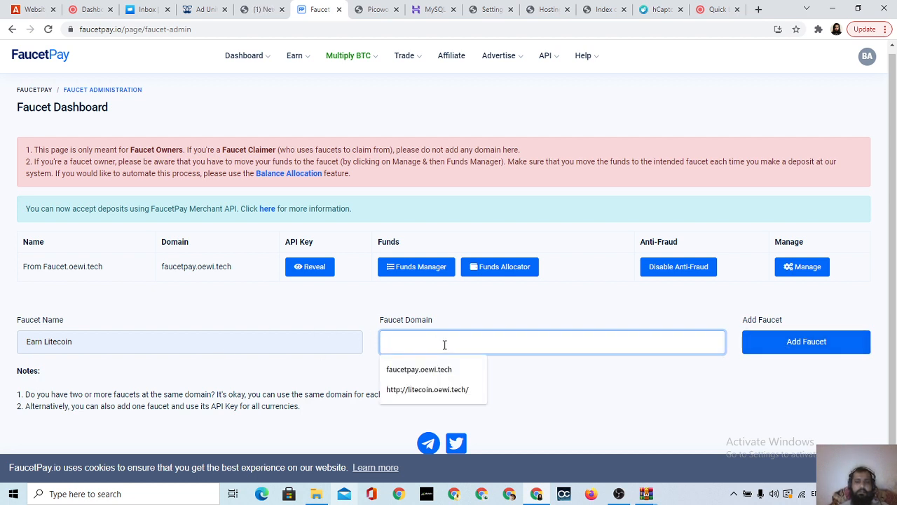
{"action": "left_click", "coordinate": [434, 391]}
{"action": "left_click", "coordinate": [776, 352]}
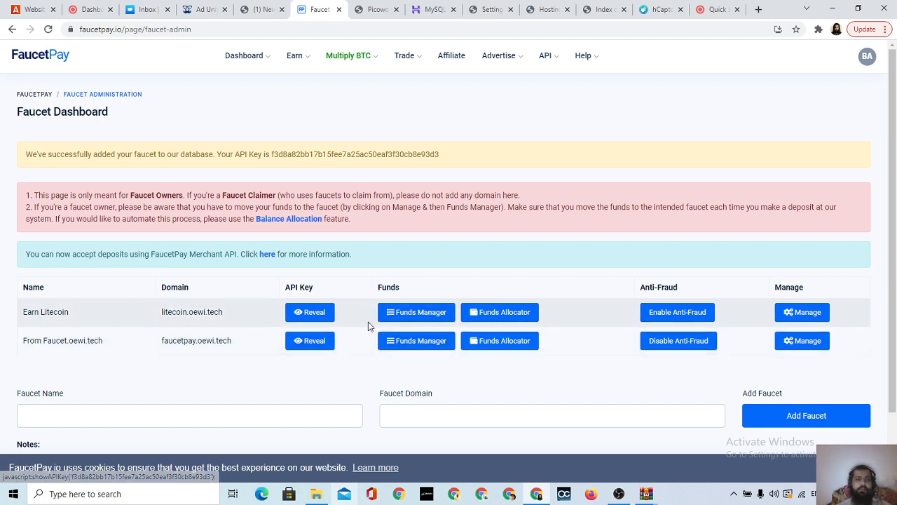
{"action": "left_click", "coordinate": [411, 314]}
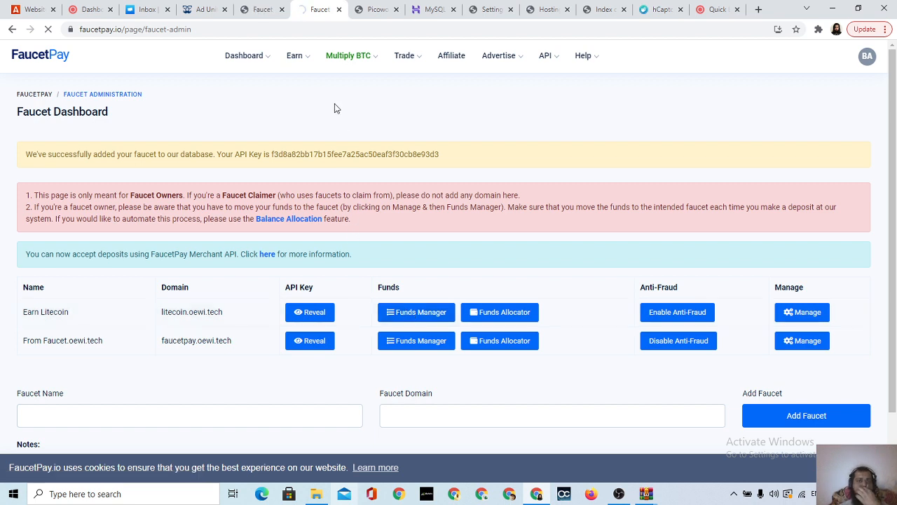
Solve the boat hCaptcha and sign back in to FaucetPay.
{"action": "left_click", "coordinate": [308, 310]}
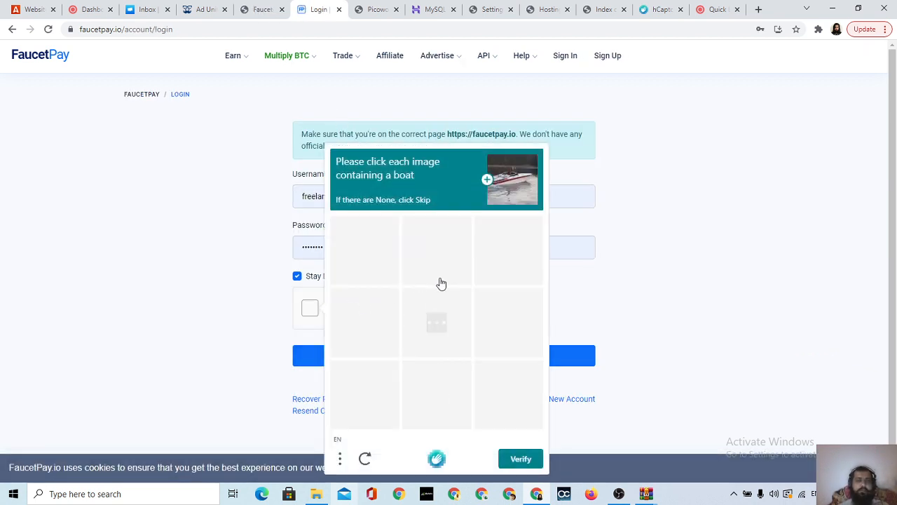
{"action": "left_click", "coordinate": [506, 254]}
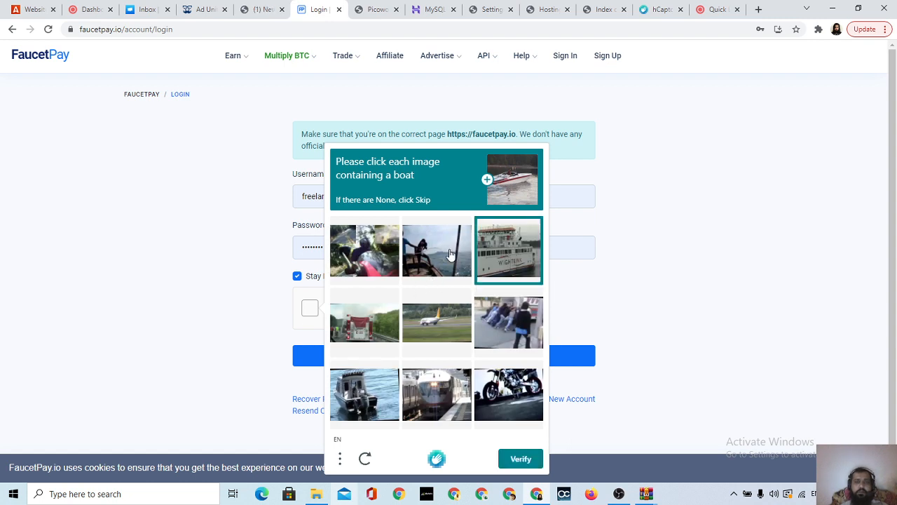
{"action": "left_click", "coordinate": [450, 254]}
{"action": "left_click", "coordinate": [378, 397]}
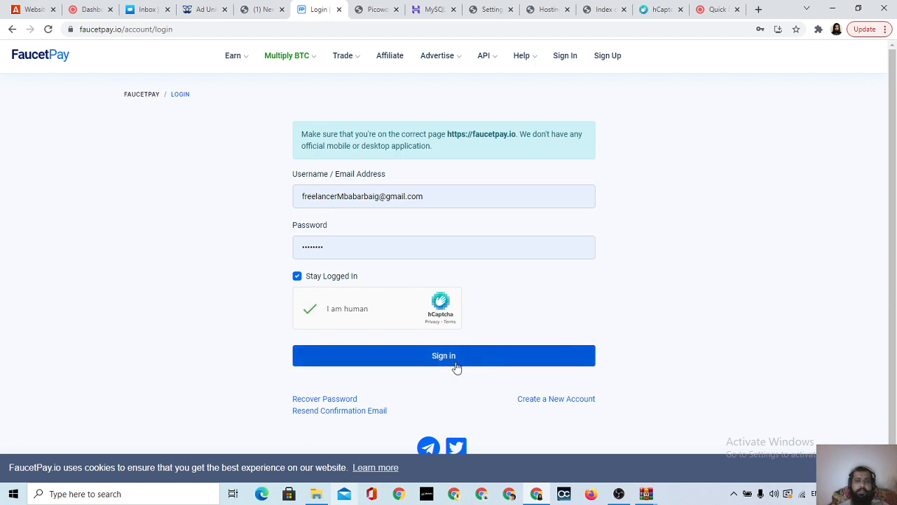
{"action": "left_click", "coordinate": [456, 366]}
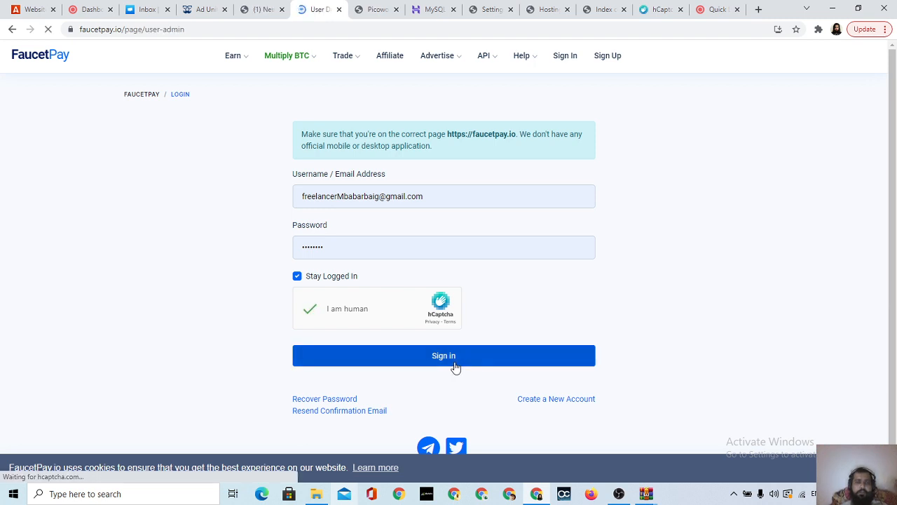
From the Faucet Owner Dashboard, open fund management for Earn Litecoin.
{"action": "left_click", "coordinate": [258, 60]}
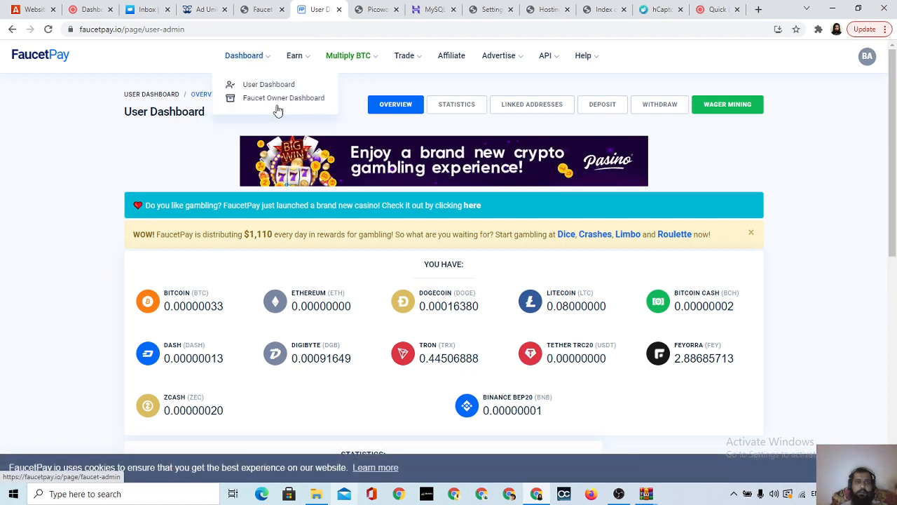
{"action": "left_click", "coordinate": [266, 99]}
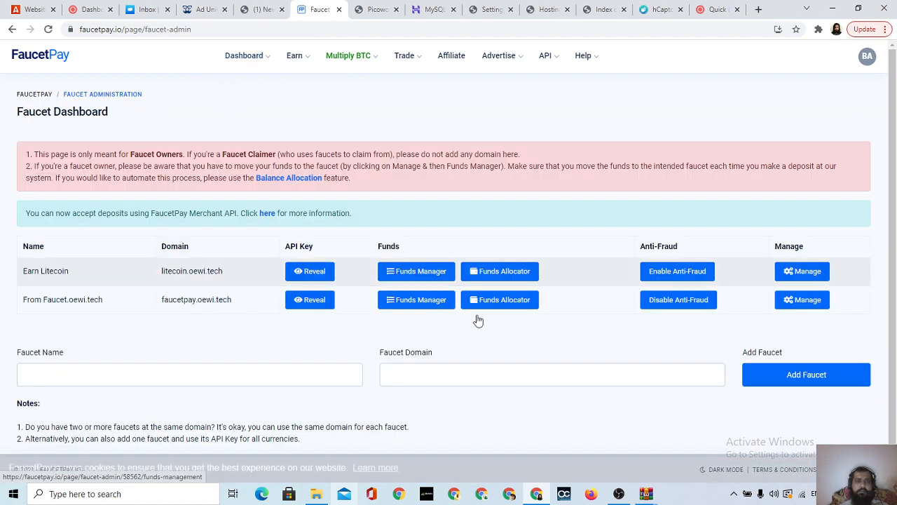
{"action": "left_click", "coordinate": [418, 280]}
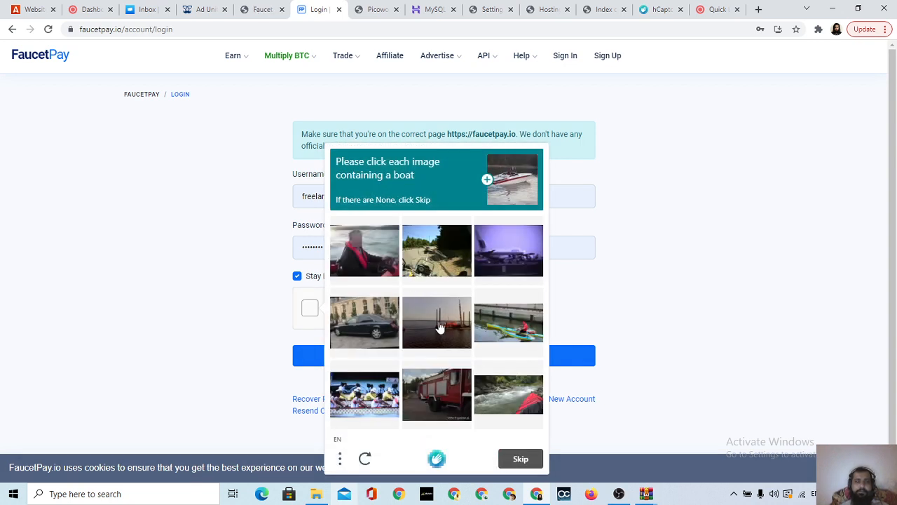
Pass another boat hCaptcha, sign in, and return to the Faucet Owner Dashboard.
{"action": "left_click", "coordinate": [437, 320]}
{"action": "left_click", "coordinate": [515, 321]}
{"action": "left_click", "coordinate": [513, 399]}
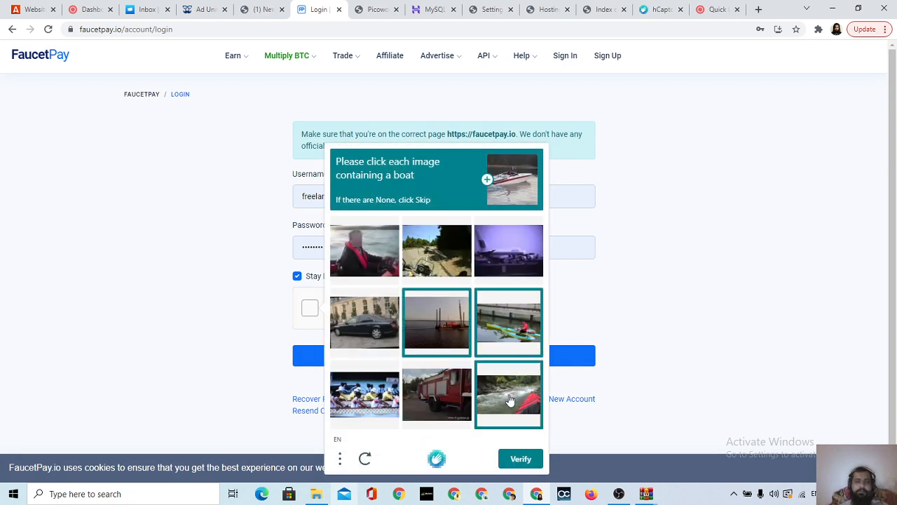
{"action": "left_click", "coordinate": [376, 412]}
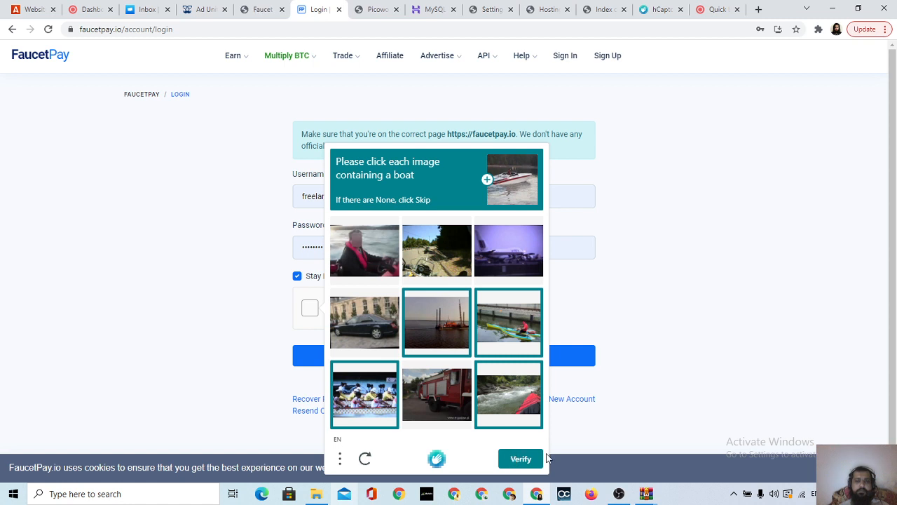
{"action": "left_click", "coordinate": [506, 456]}
{"action": "left_click", "coordinate": [405, 360]}
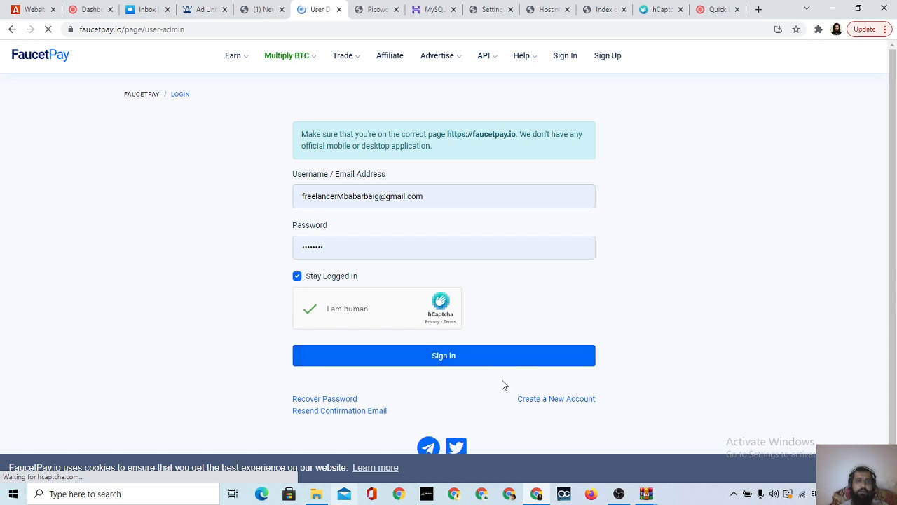
{"action": "left_click", "coordinate": [267, 63]}
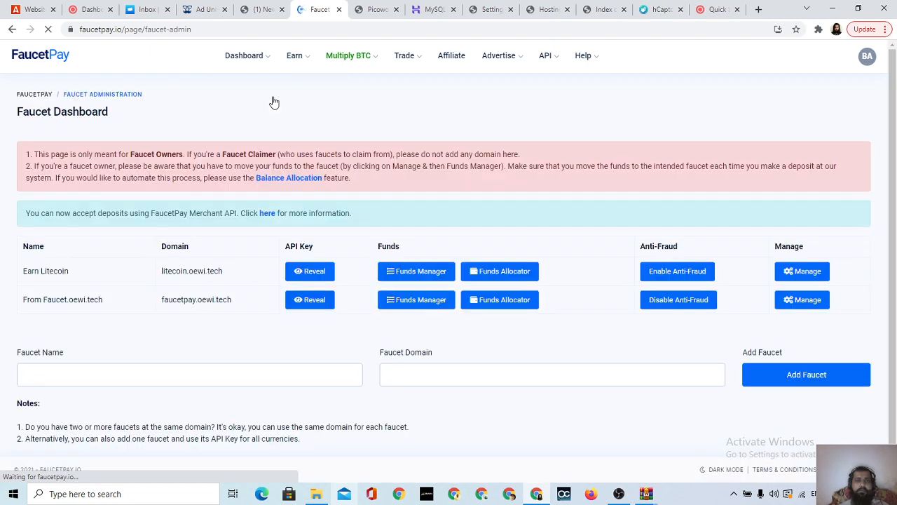
Move the full 0.08000000 LTC account balance to the Earn Litecoin faucet.
{"action": "left_click", "coordinate": [423, 300]}
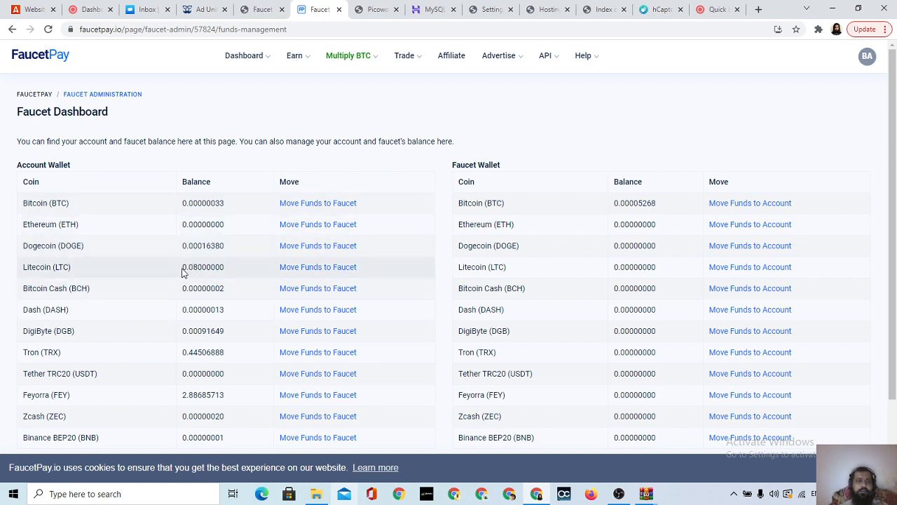
{"action": "left_click_drag", "start_coordinate": [182, 272], "coordinate": [224, 270]}
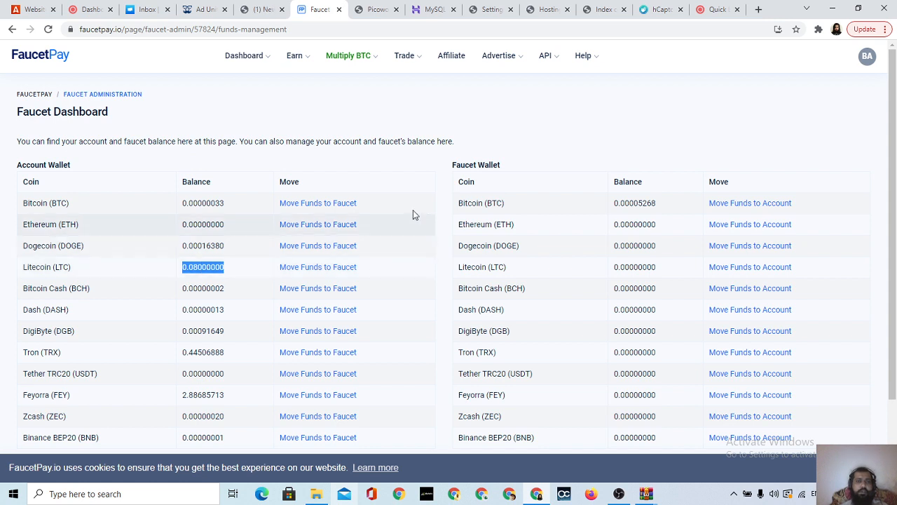
{"action": "left_click", "coordinate": [307, 270]}
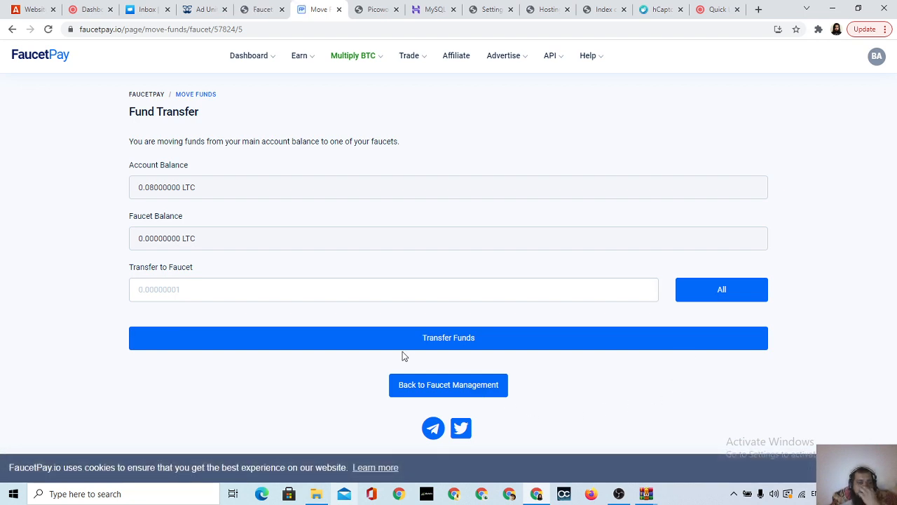
{"action": "left_click", "coordinate": [725, 292]}
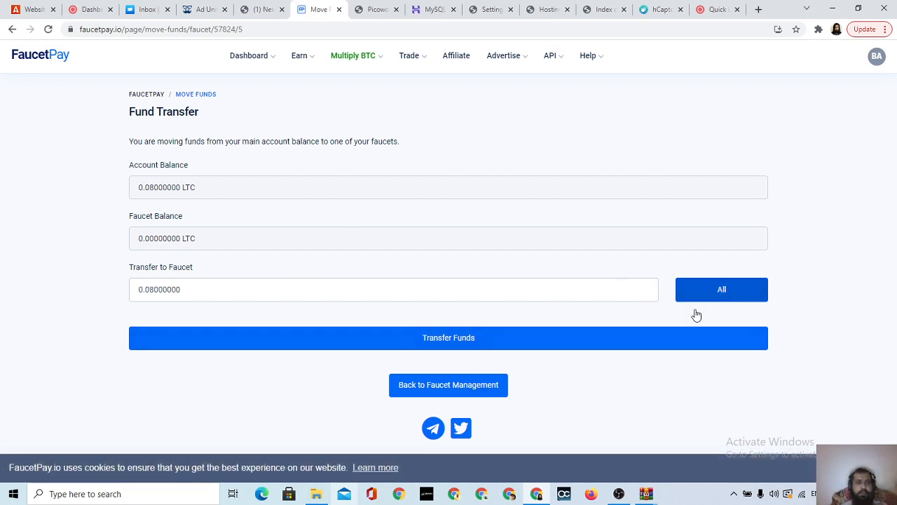
{"action": "left_click", "coordinate": [472, 339]}
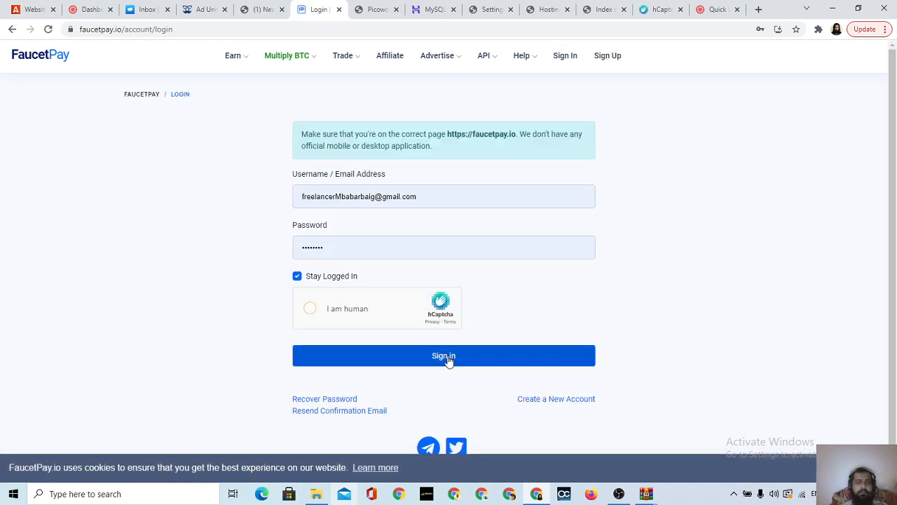
Pass the bus hCaptcha, sign in, and open the Faucet Owner Dashboard.
{"action": "left_click", "coordinate": [449, 357]}
{"action": "left_click", "coordinate": [378, 327]}
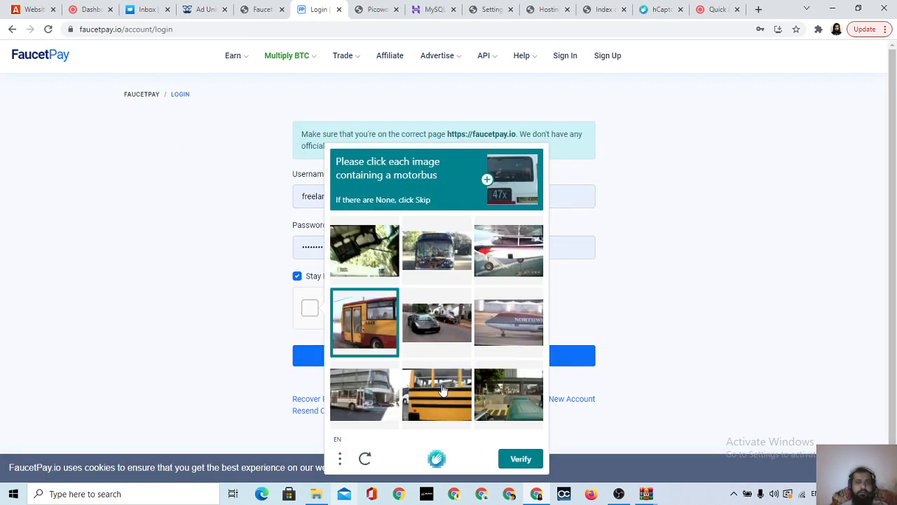
{"action": "left_click", "coordinate": [418, 395]}
{"action": "left_click", "coordinate": [372, 393]}
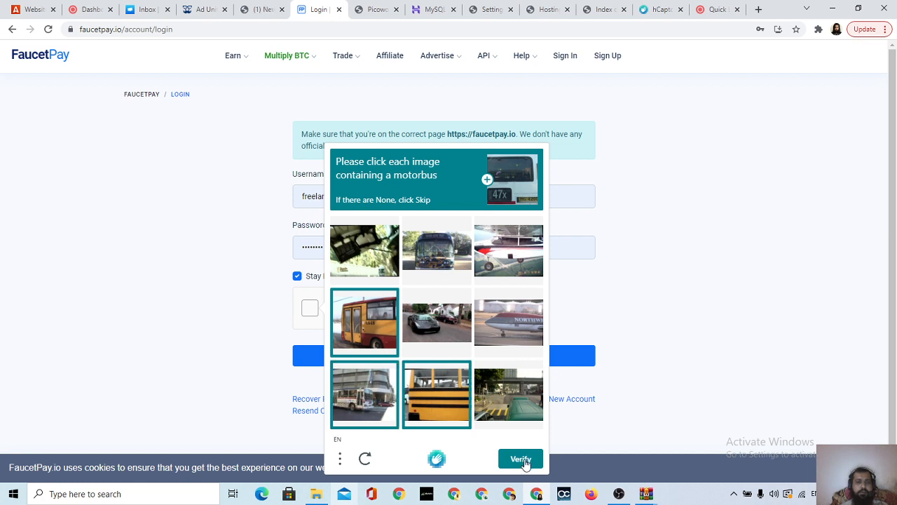
{"action": "left_click", "coordinate": [522, 460]}
{"action": "left_click", "coordinate": [431, 358]}
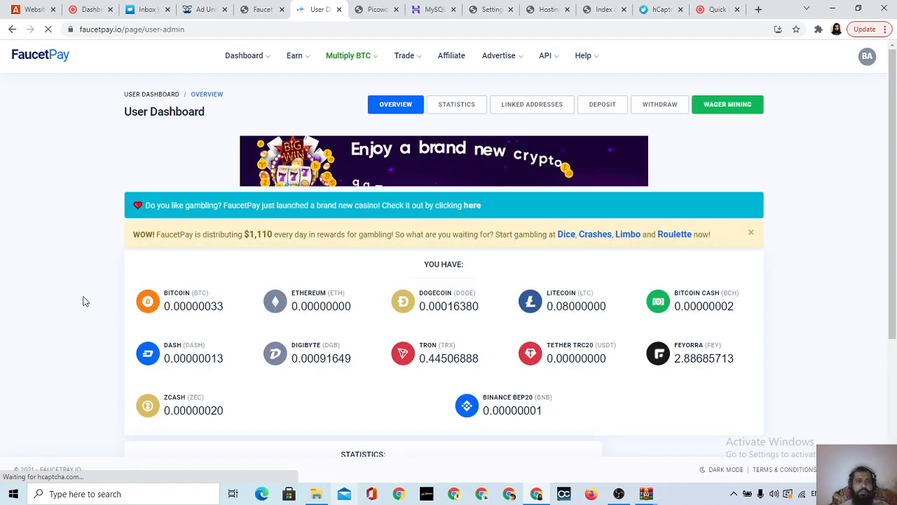
{"action": "mouse_move", "coordinate": [239, 62]}
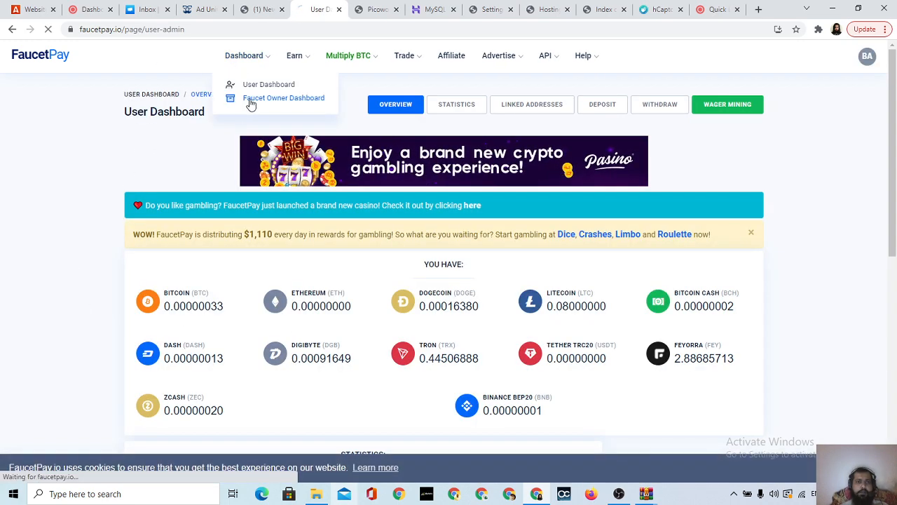
{"action": "left_click", "coordinate": [247, 100]}
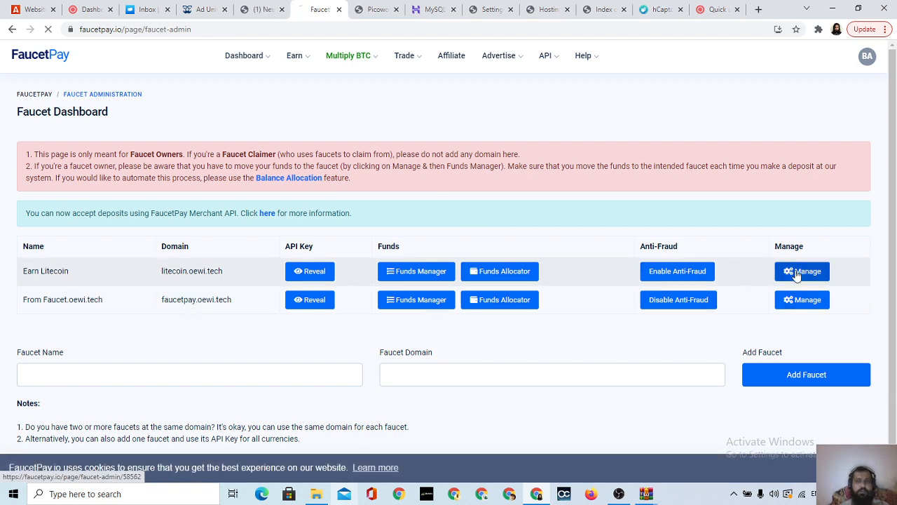
Reveal and copy the Earn Litecoin faucet's API key, then close the dialog.
{"action": "scroll", "coordinate": [561, 377], "scroll_direction": "down", "scroll_amount": 5}
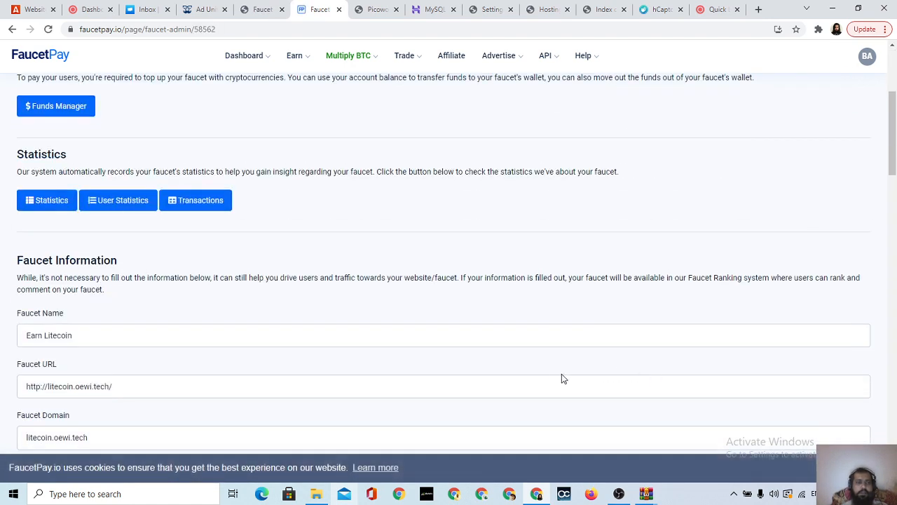
{"action": "scroll", "coordinate": [542, 378], "scroll_direction": "down", "scroll_amount": 8}
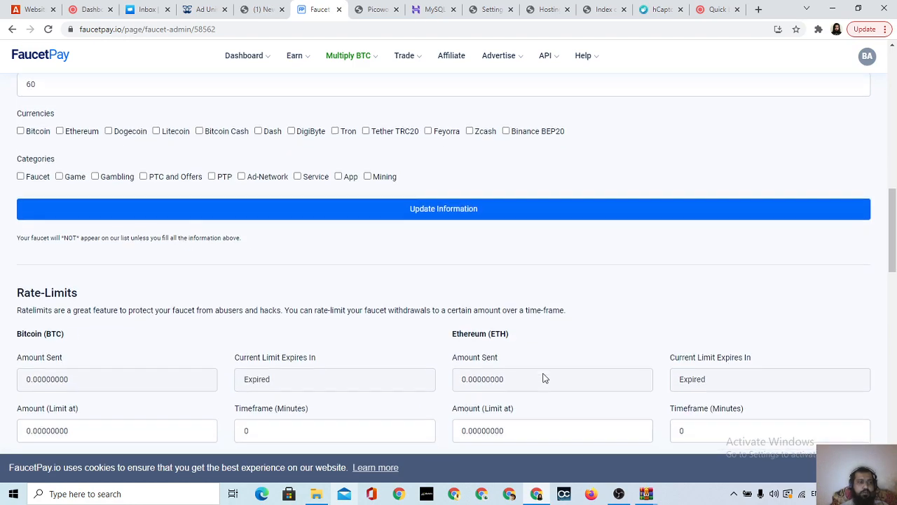
{"action": "scroll", "coordinate": [546, 378], "scroll_direction": "down", "scroll_amount": 4}
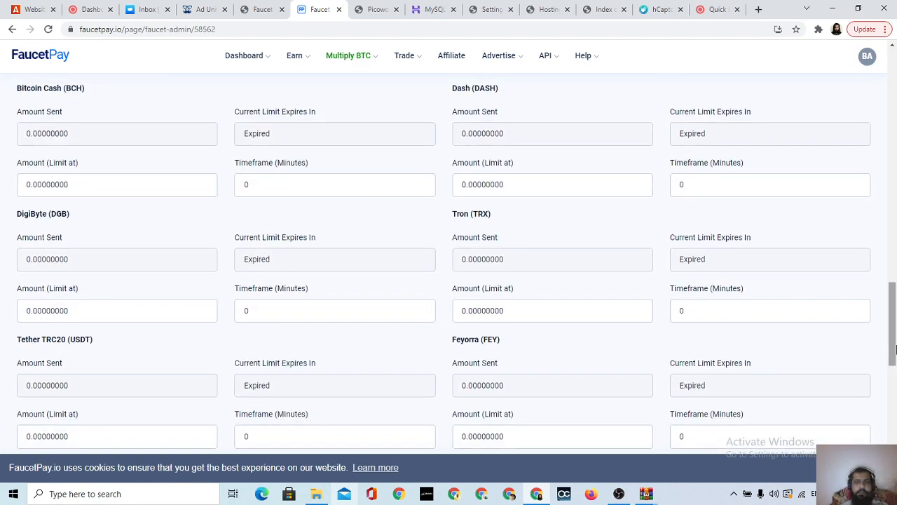
{"action": "left_click_drag", "start_coordinate": [893, 329], "coordinate": [895, 116]}
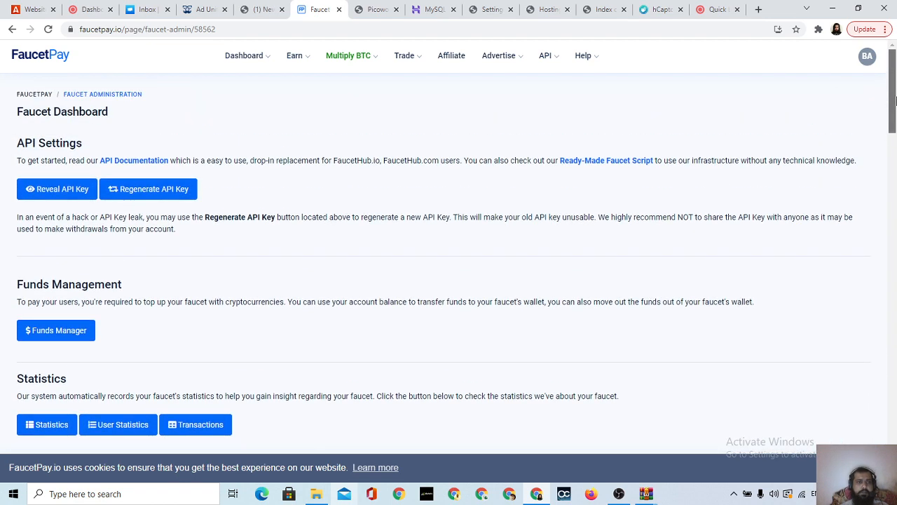
{"action": "left_click", "coordinate": [62, 196]}
{"action": "left_click", "coordinate": [496, 315]}
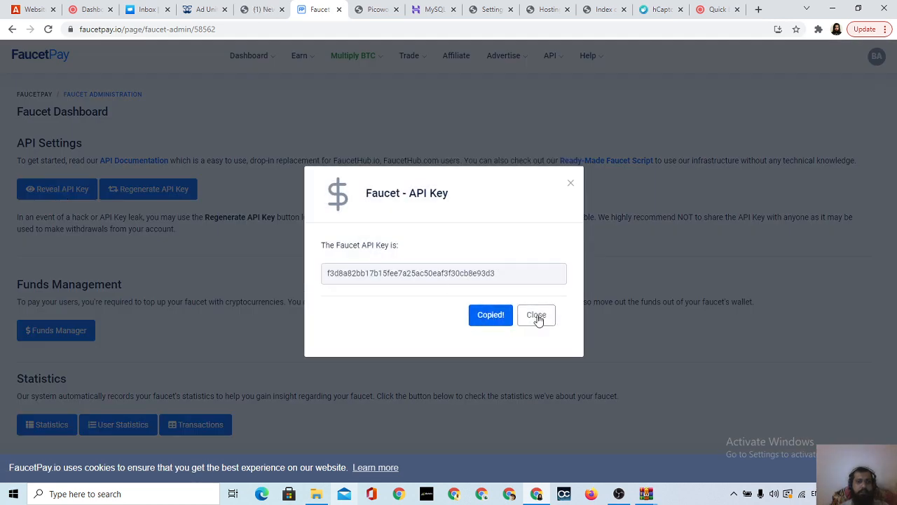
{"action": "left_click", "coordinate": [537, 316]}
Paste the copied key into the admin's FaucetPay.io API Key field and update settings.
{"action": "left_click", "coordinate": [666, 9]}
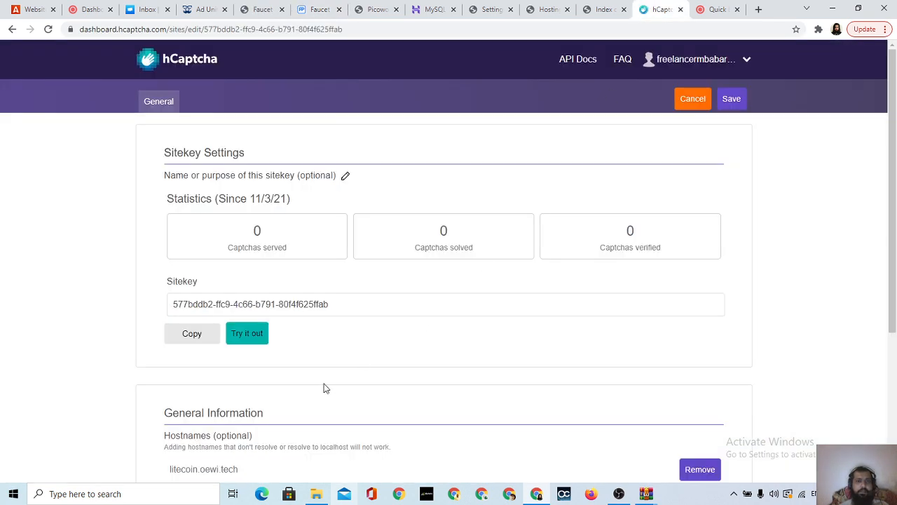
{"action": "scroll", "coordinate": [392, 280], "scroll_direction": "down", "scroll_amount": 1}
{"action": "left_click", "coordinate": [601, 8]}
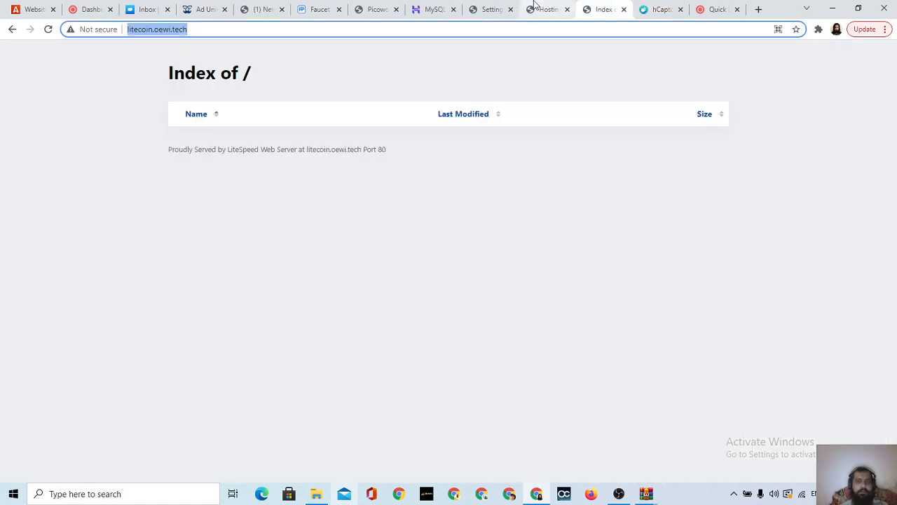
{"action": "left_click", "coordinate": [499, 8]}
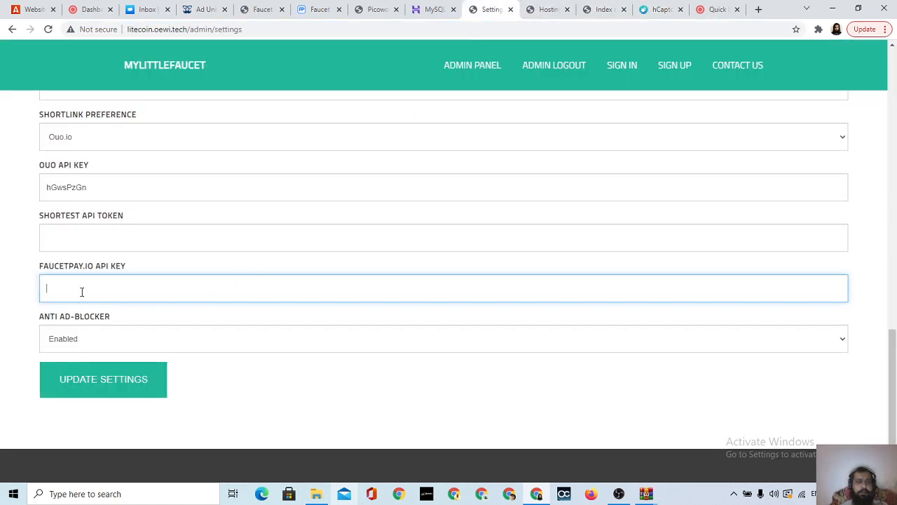
{"action": "key", "text": "ctrl+v"}
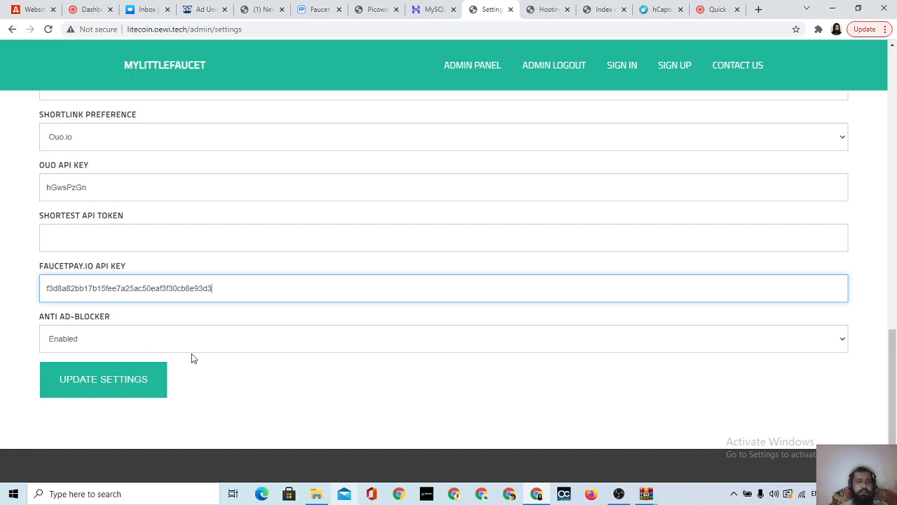
{"action": "scroll", "coordinate": [372, 373], "scroll_direction": "up", "scroll_amount": 2}
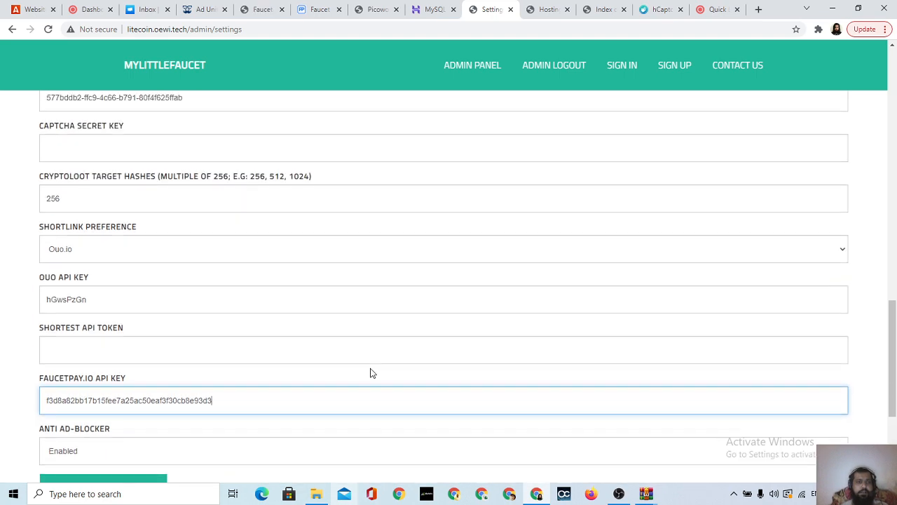
{"action": "scroll", "coordinate": [141, 300], "scroll_direction": "up", "scroll_amount": 15}
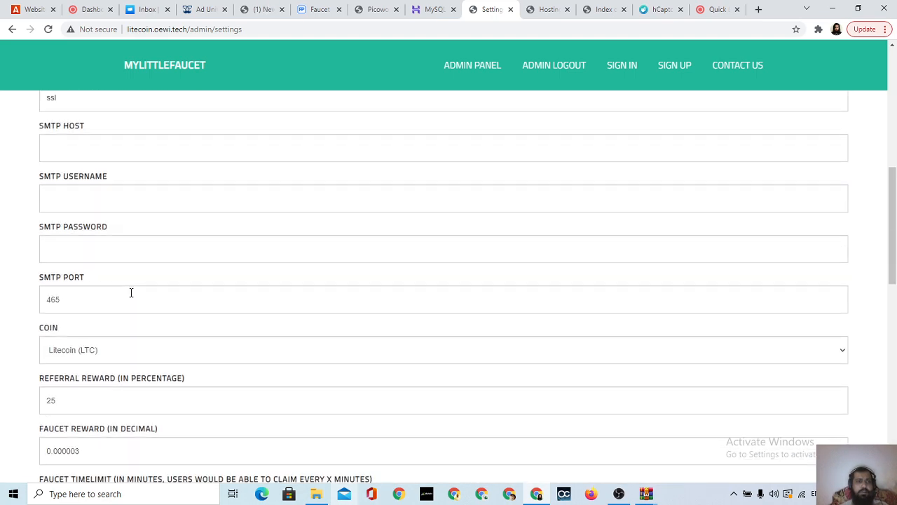
{"action": "scroll", "coordinate": [141, 300], "scroll_direction": "down", "scroll_amount": 15}
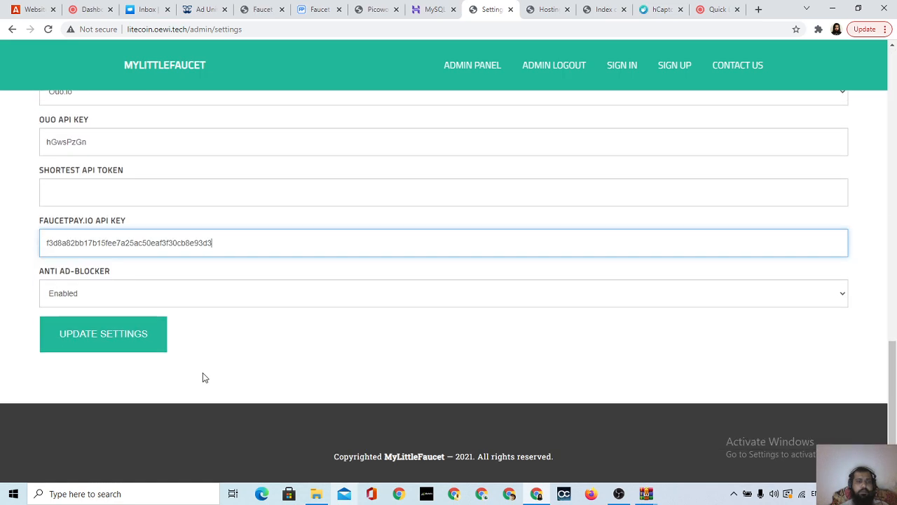
{"action": "left_click", "coordinate": [124, 280]}
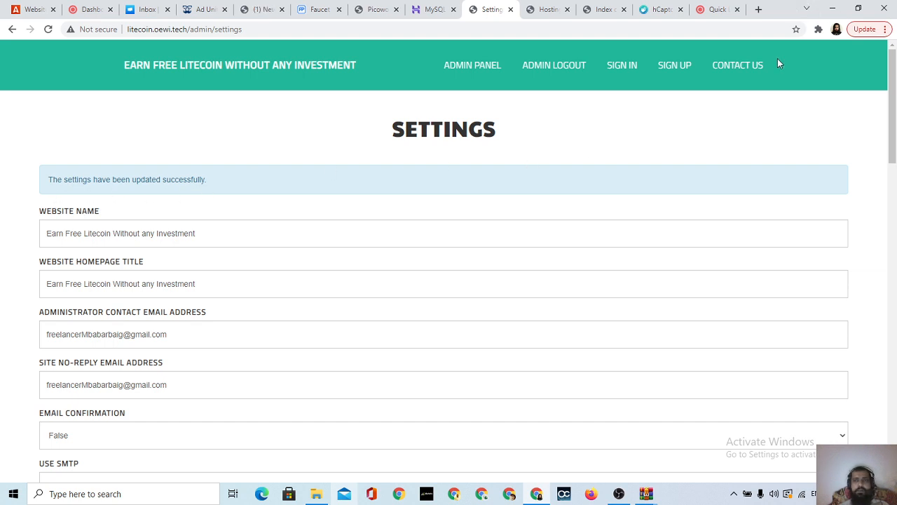
Open litecoin.oewi.tech in a new tab and go to its sign-up form.
{"action": "left_click", "coordinate": [759, 10]}
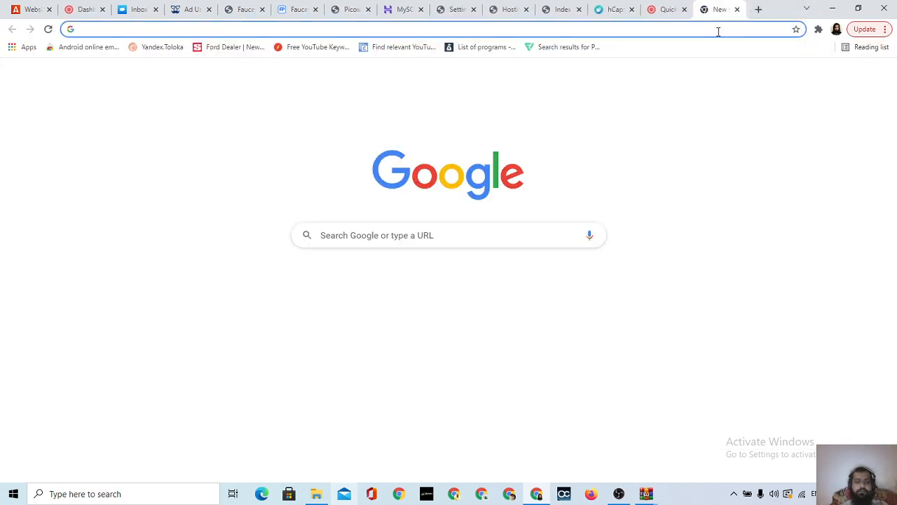
{"action": "type", "text": "lite"}
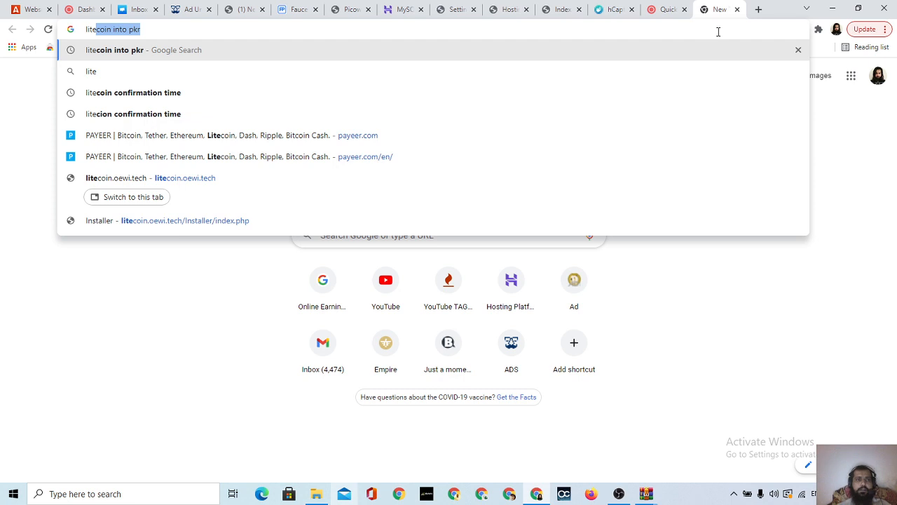
{"action": "type", "text": "coin"}
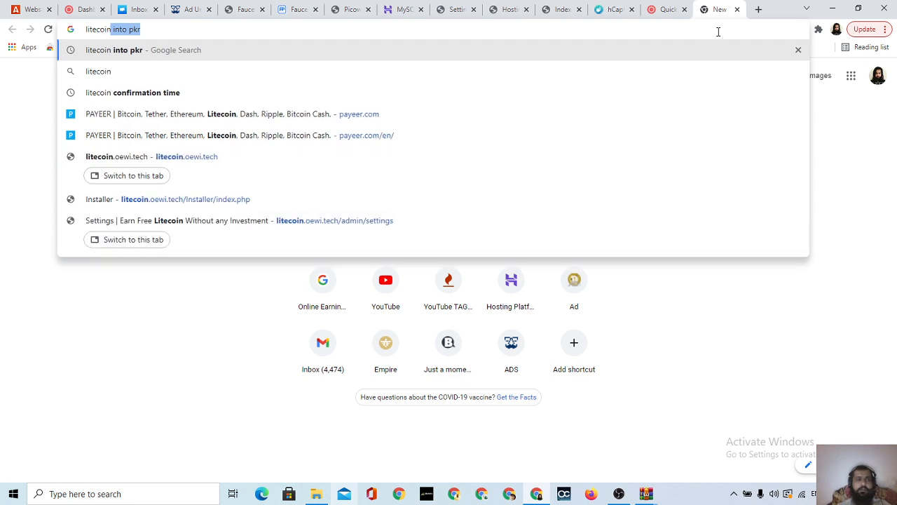
{"action": "key", "text": "BackSpace"}
{"action": "type", "text": ".f"}
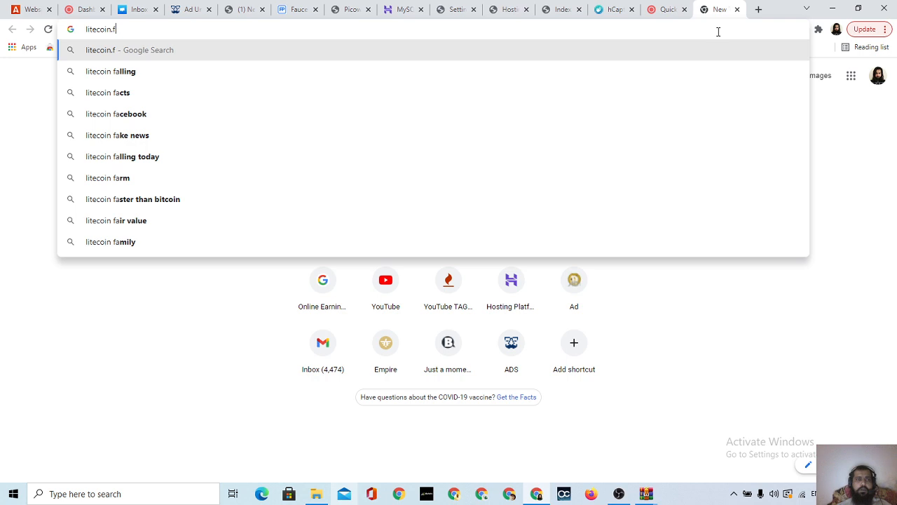
{"action": "key", "text": "BackSpace"}
{"action": "type", "text": "oe"}
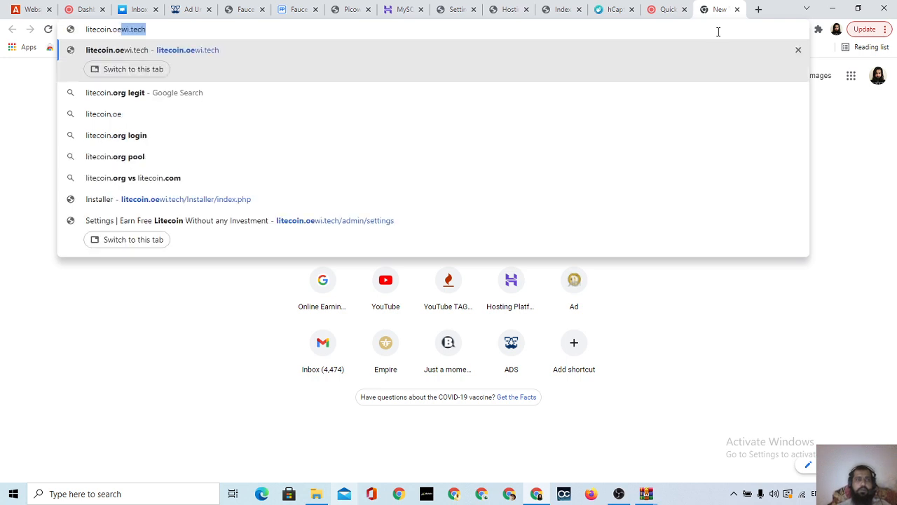
{"action": "key", "text": "Return"}
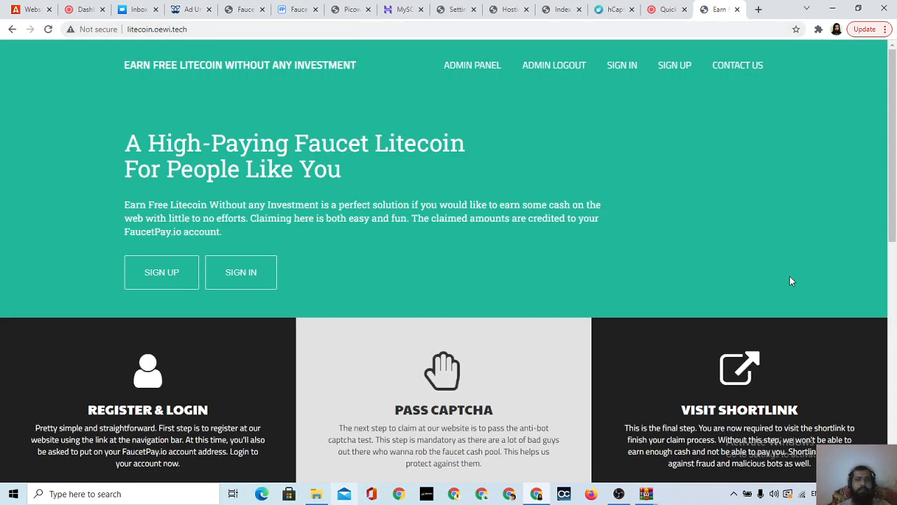
{"action": "left_click", "coordinate": [184, 286]}
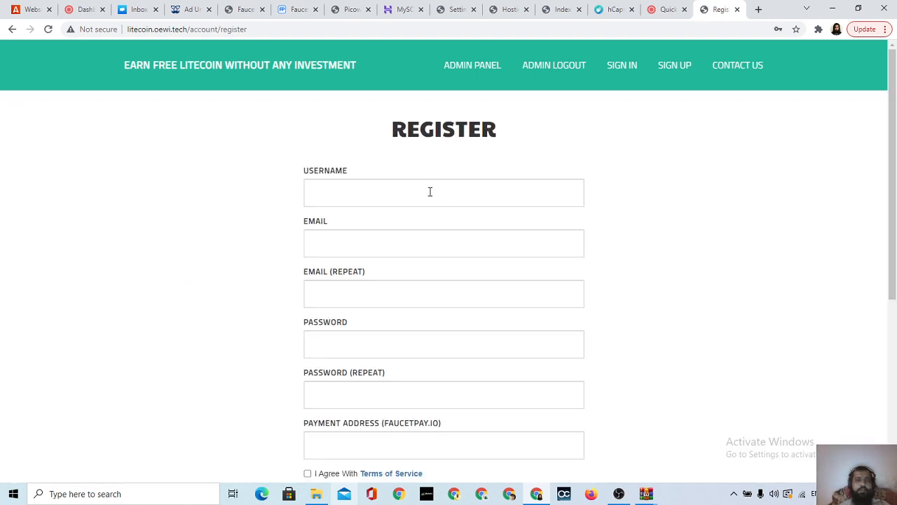
Autofill the username, email and repeat email from saved browser suggestions.
{"action": "left_click", "coordinate": [430, 192]}
{"action": "left_click", "coordinate": [397, 221]}
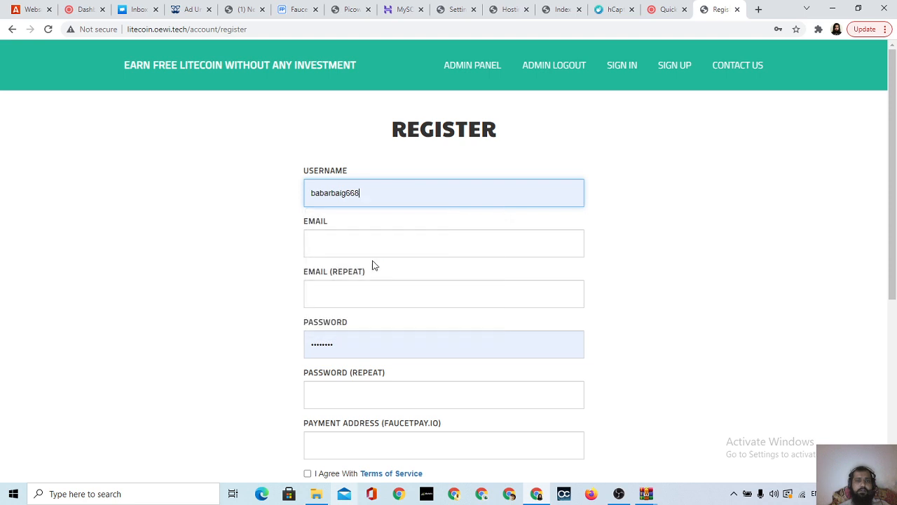
{"action": "left_click", "coordinate": [374, 240]}
{"action": "left_click", "coordinate": [370, 271]}
{"action": "left_click", "coordinate": [399, 287]}
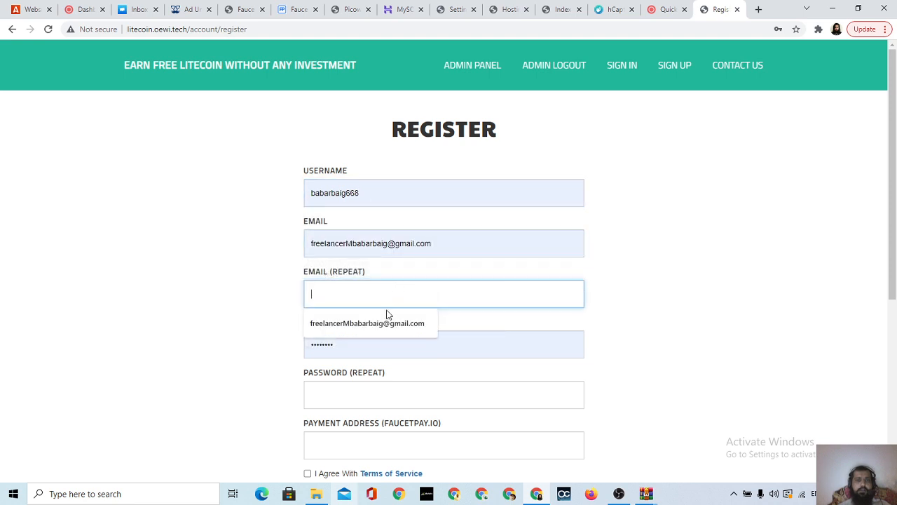
{"action": "left_click", "coordinate": [371, 323]}
{"action": "left_click", "coordinate": [376, 346]}
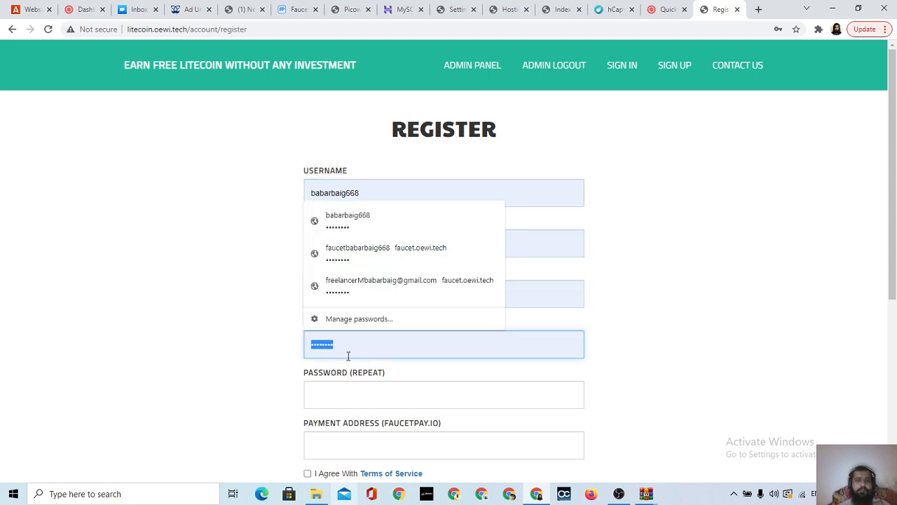
Enter the account password in both Password and Password (Repeat) fields.
{"action": "type", "text": "*****"}
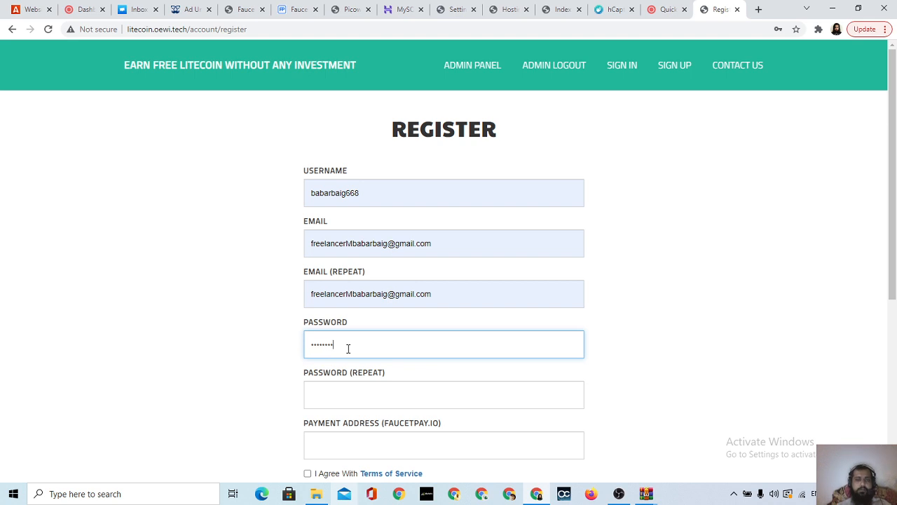
{"action": "key", "text": "Tab"}
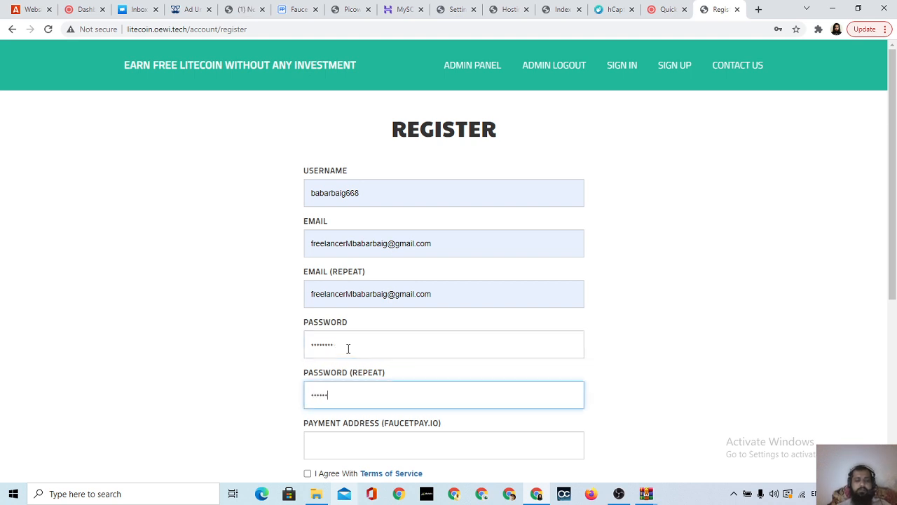
{"action": "key", "text": "BackSpace"}
{"action": "key", "text": "BackSpace"}
{"action": "key", "text": "BackSpace"}
{"action": "key", "text": "BackSpace"}
{"action": "key", "text": "BackSpace"}
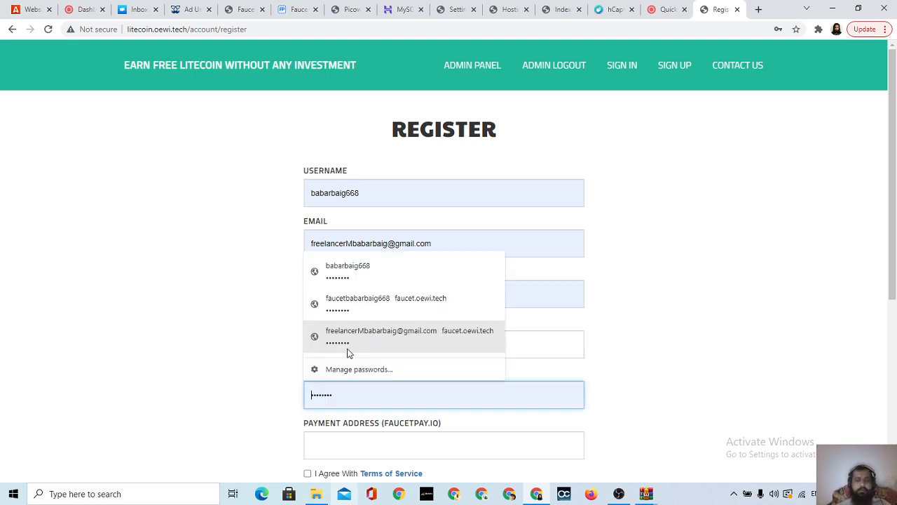
{"action": "type", "text": "*"}
{"action": "key", "text": "BackSpace"}
{"action": "left_click", "coordinate": [792, 342]}
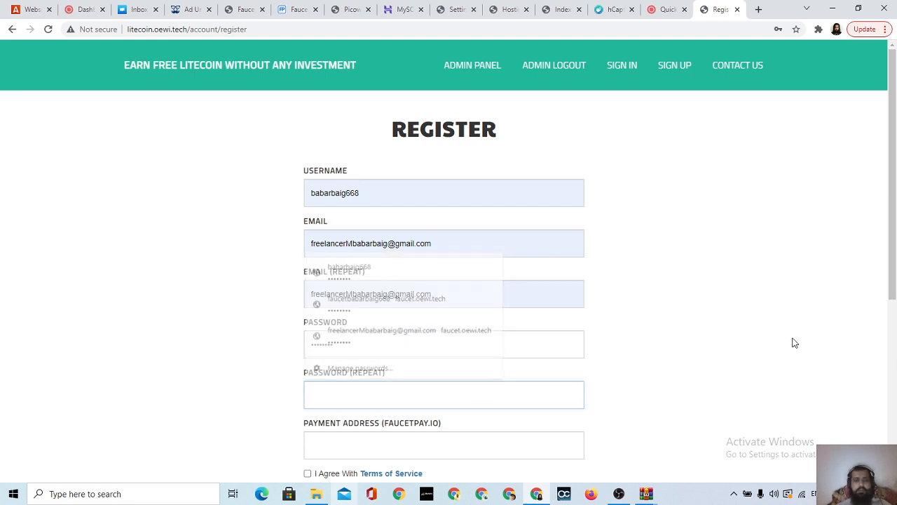
{"action": "left_click", "coordinate": [503, 396]}
{"action": "type", "text": "**"}
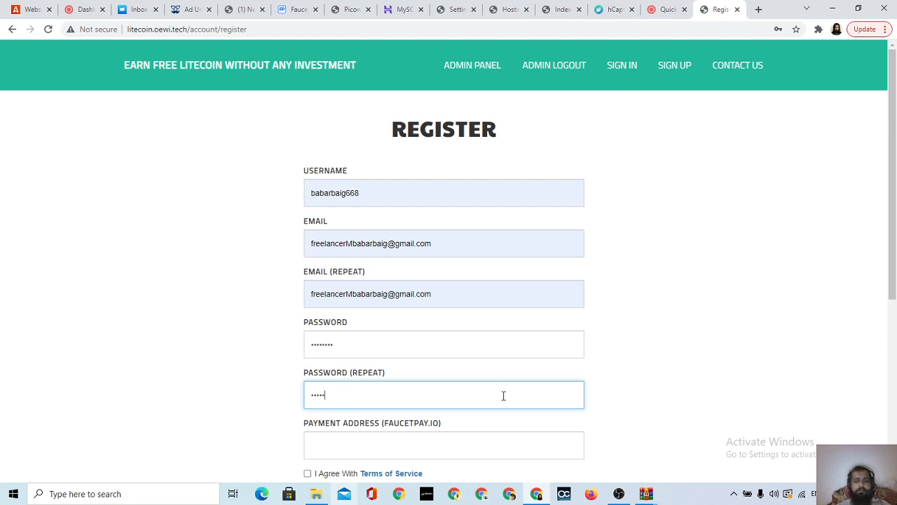
{"action": "scroll", "coordinate": [519, 404], "scroll_direction": "down", "scroll_amount": 2}
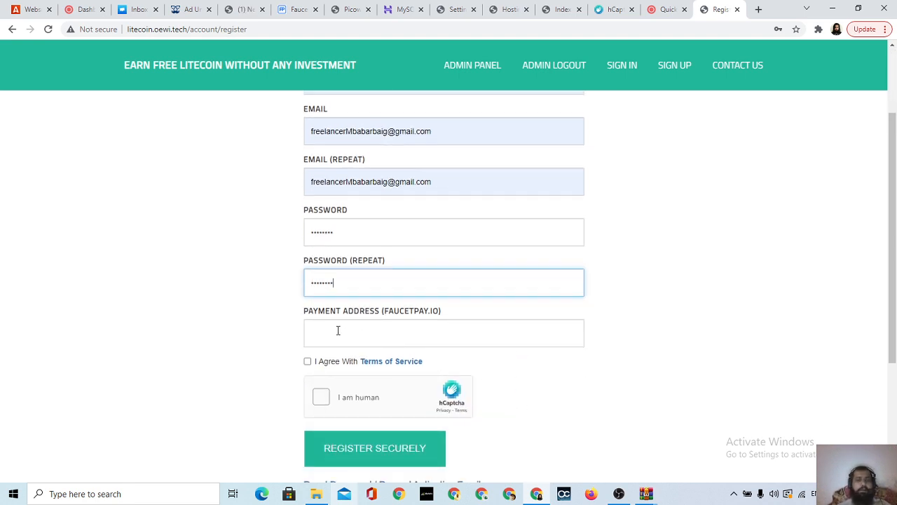
{"action": "scroll", "coordinate": [649, 326], "scroll_direction": "up", "scroll_amount": 2}
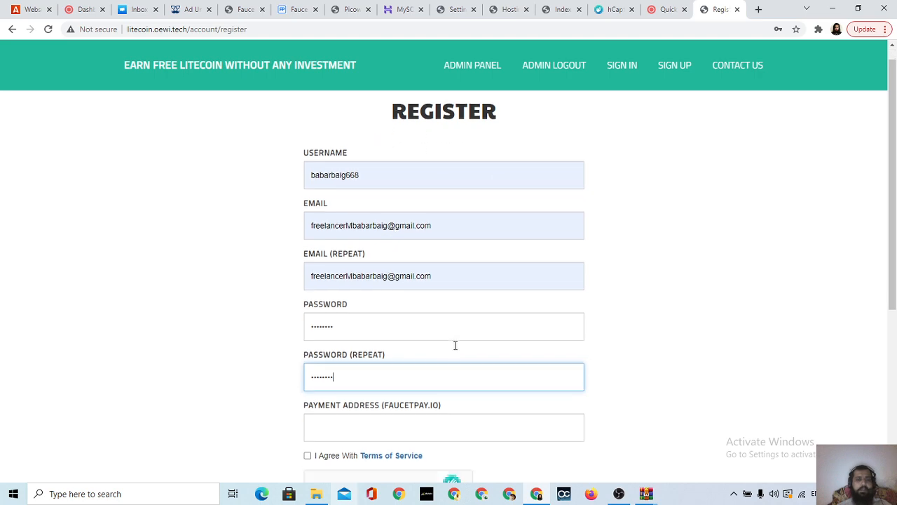
{"action": "scroll", "coordinate": [406, 256], "scroll_direction": "down", "scroll_amount": 3}
{"action": "left_click", "coordinate": [298, 9]}
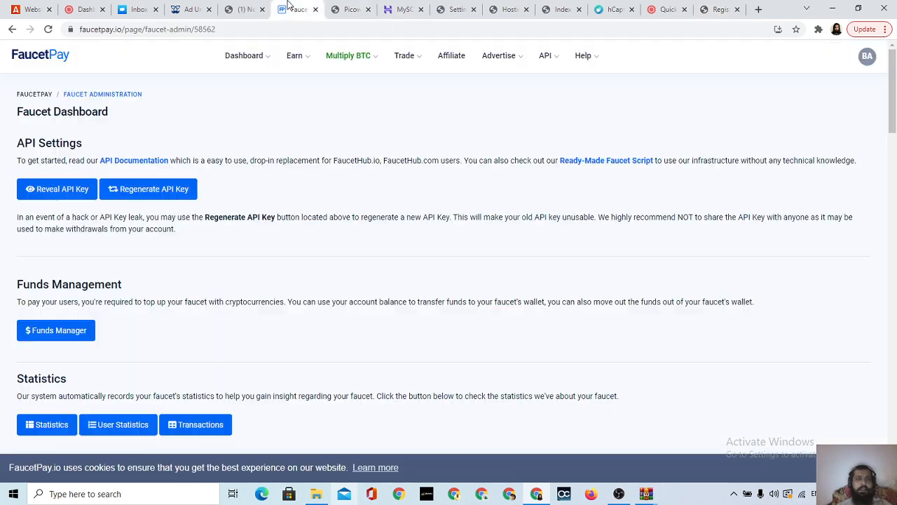
Open the FaucetPay User Dashboard and head to the Deposit page.
{"action": "mouse_move", "coordinate": [256, 62]}
{"action": "left_click", "coordinate": [261, 86]}
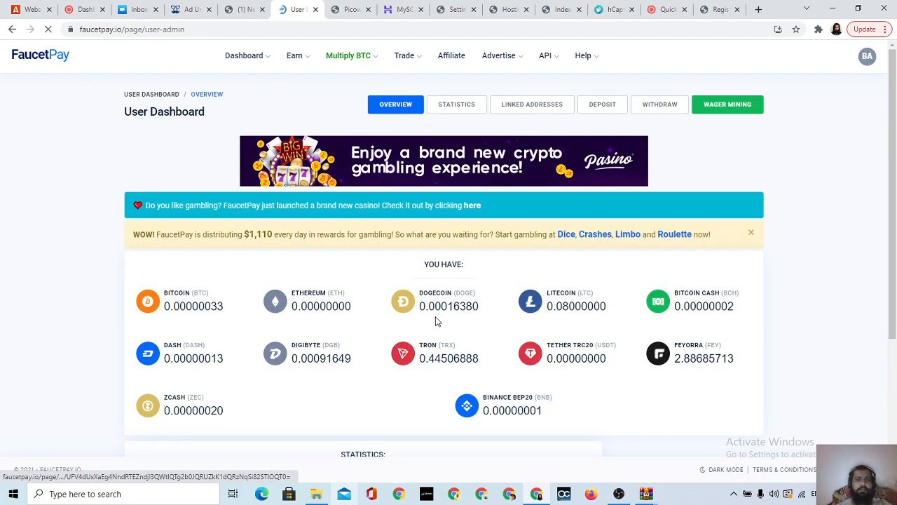
{"action": "scroll", "coordinate": [590, 341], "scroll_direction": "down", "scroll_amount": 3}
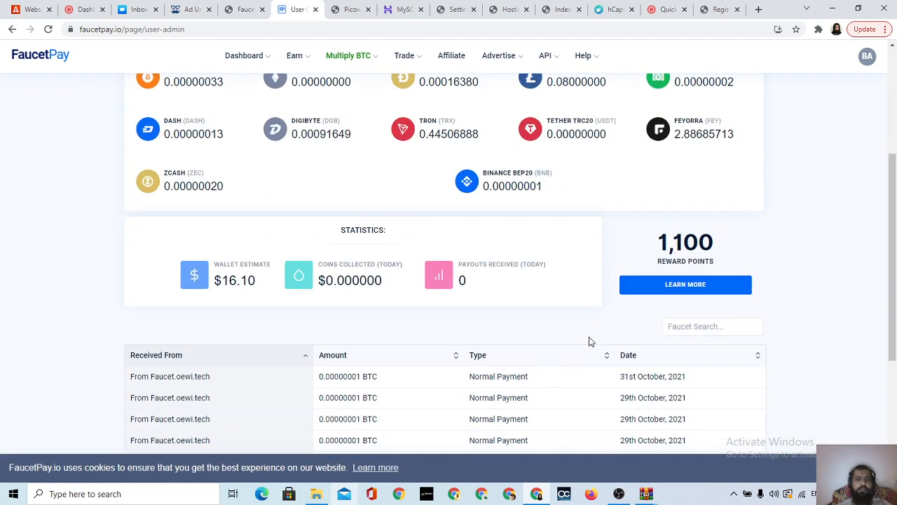
{"action": "scroll", "coordinate": [589, 341], "scroll_direction": "up", "scroll_amount": 2}
{"action": "scroll", "coordinate": [595, 295], "scroll_direction": "down", "scroll_amount": 3}
{"action": "scroll", "coordinate": [595, 301], "scroll_direction": "up", "scroll_amount": 2}
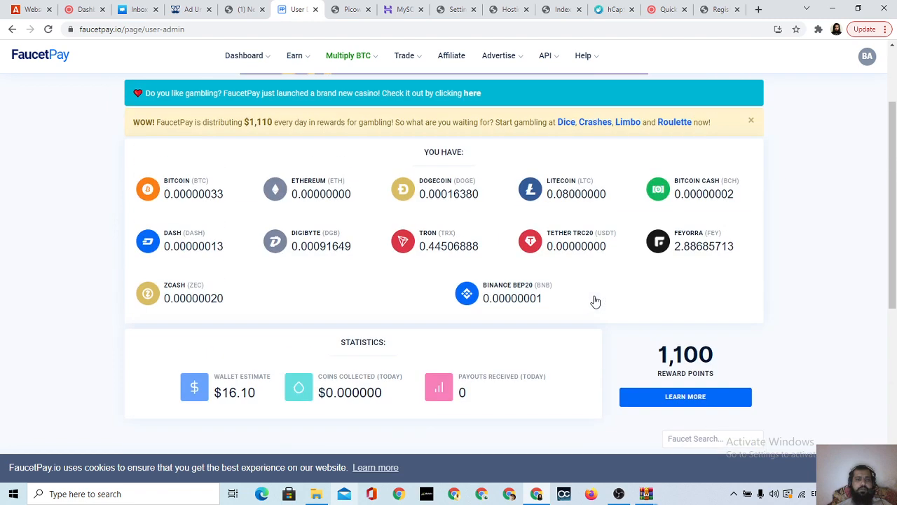
{"action": "scroll", "coordinate": [491, 189], "scroll_direction": "up", "scroll_amount": 2}
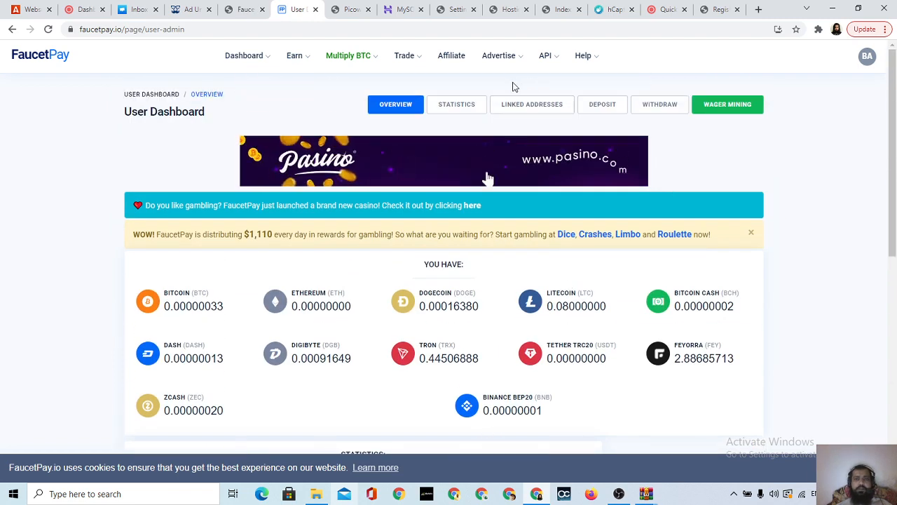
{"action": "left_click", "coordinate": [601, 110]}
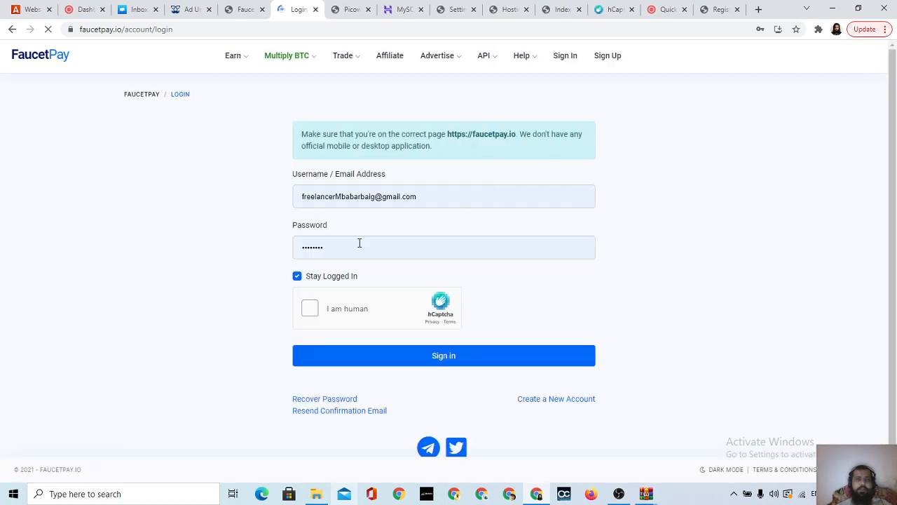
Solve the car hCaptcha and sign back in to FaucetPay.
{"action": "left_click", "coordinate": [304, 308]}
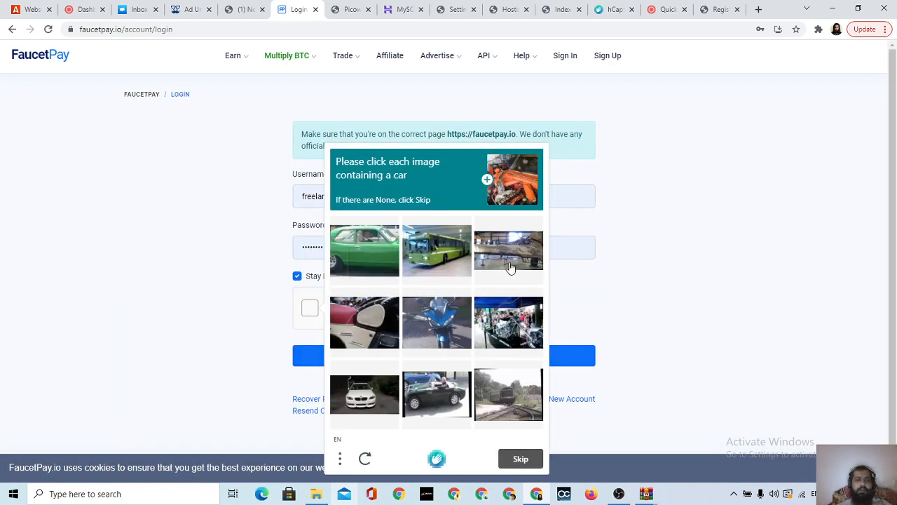
{"action": "left_click", "coordinate": [368, 260]}
{"action": "left_click", "coordinate": [422, 253]}
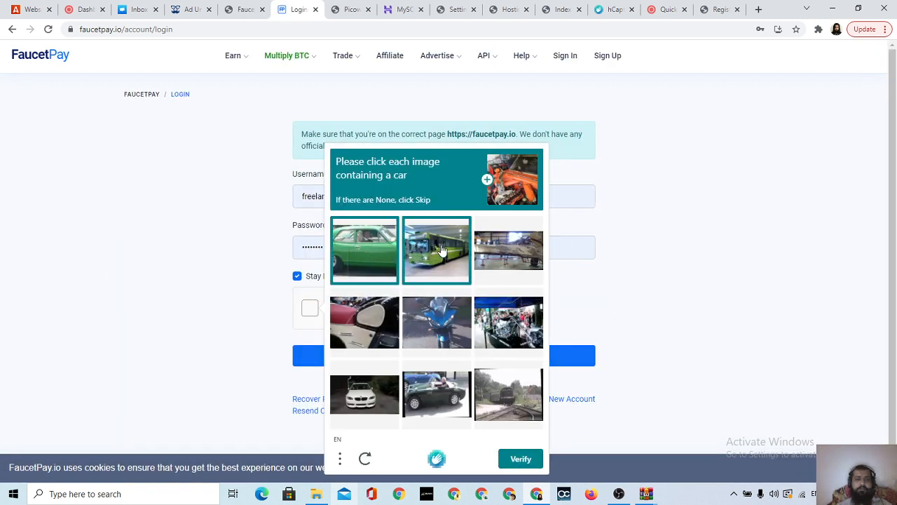
{"action": "left_click", "coordinate": [440, 250]}
{"action": "left_click", "coordinate": [354, 390]}
{"action": "left_click", "coordinate": [420, 400]}
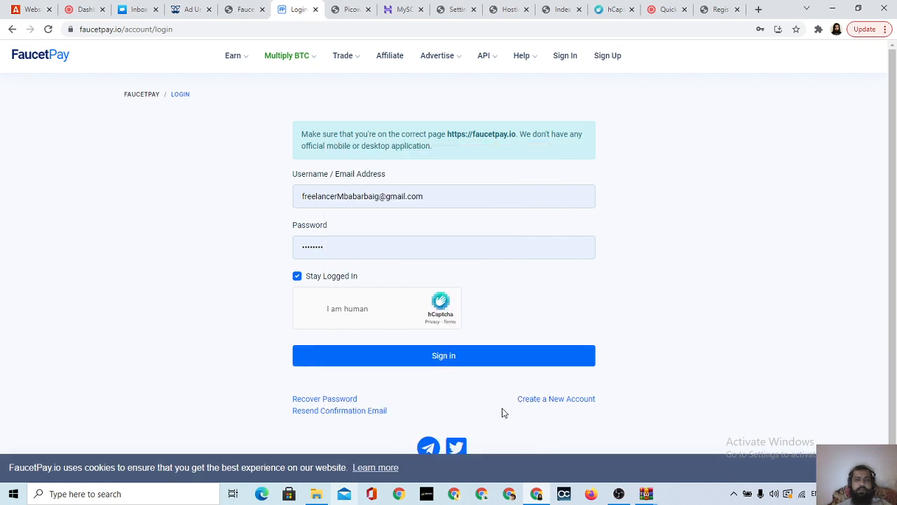
{"action": "left_click", "coordinate": [386, 360]}
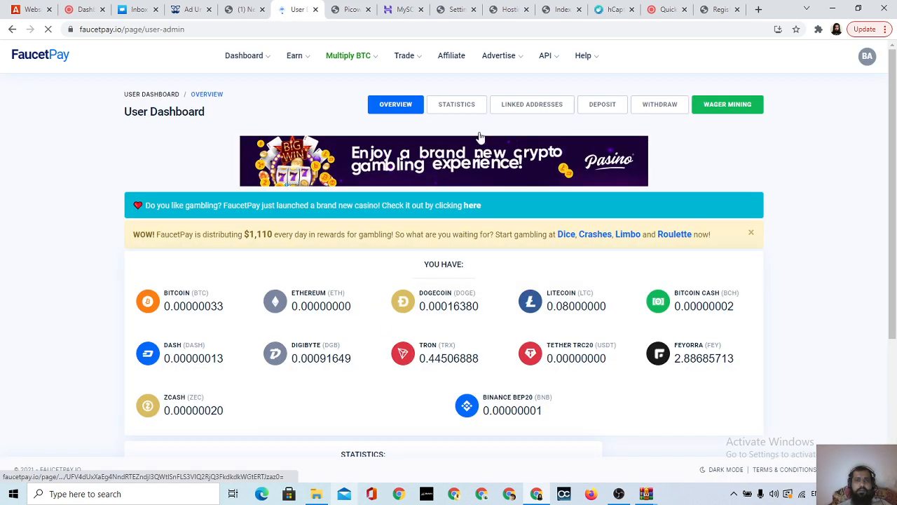
Copy the Litecoin deposit address from the Deposit page.
{"action": "left_click", "coordinate": [600, 104]}
{"action": "scroll", "coordinate": [325, 361], "scroll_direction": "down", "scroll_amount": 2}
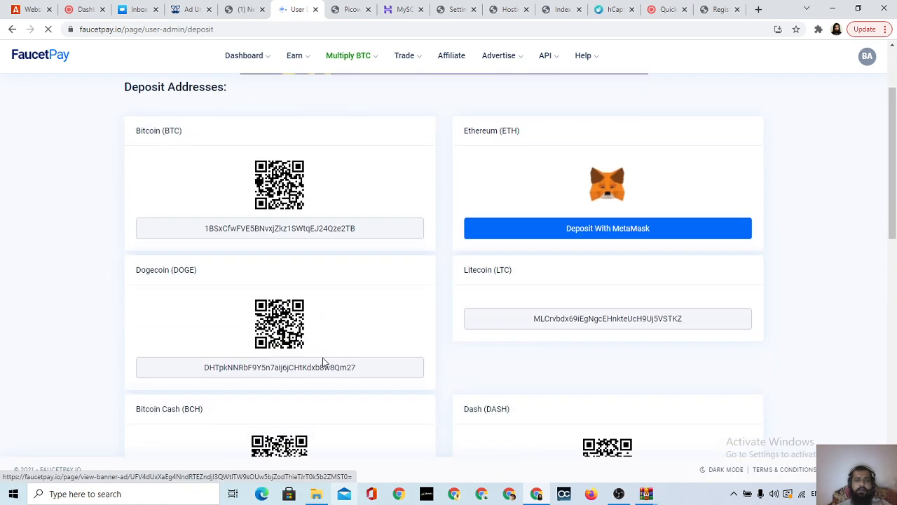
{"action": "scroll", "coordinate": [537, 351], "scroll_direction": "down", "scroll_amount": 2}
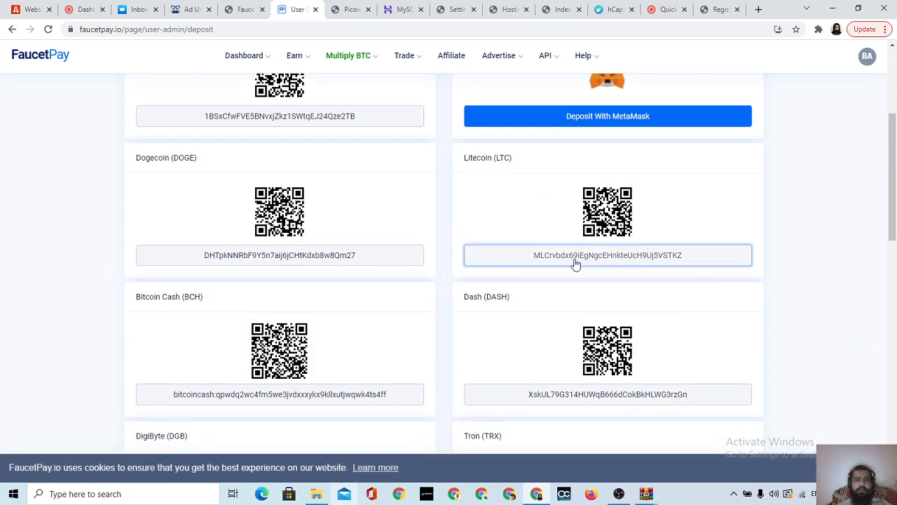
{"action": "left_click", "coordinate": [607, 256]}
{"action": "left_click", "coordinate": [717, 9]}
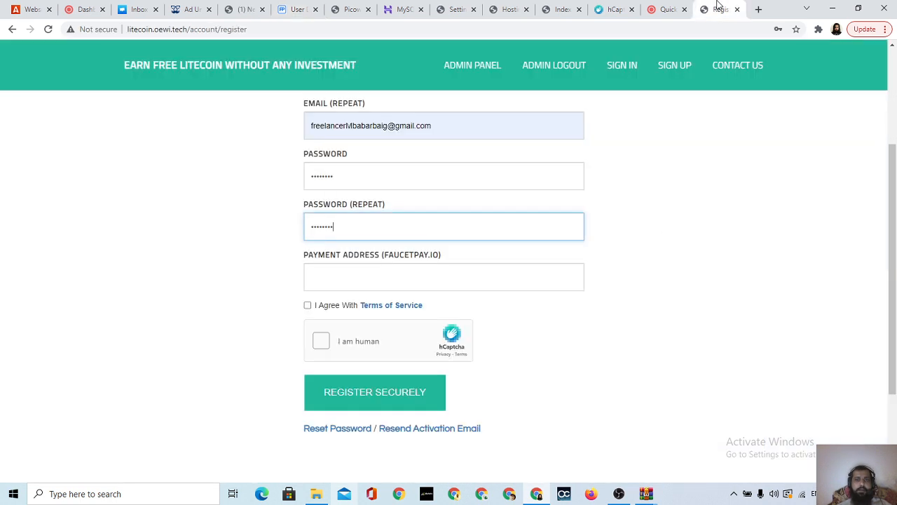
Paste the Litecoin payment address, accept the Terms of Service, and start the hCaptcha check.
{"action": "left_click", "coordinate": [357, 277]}
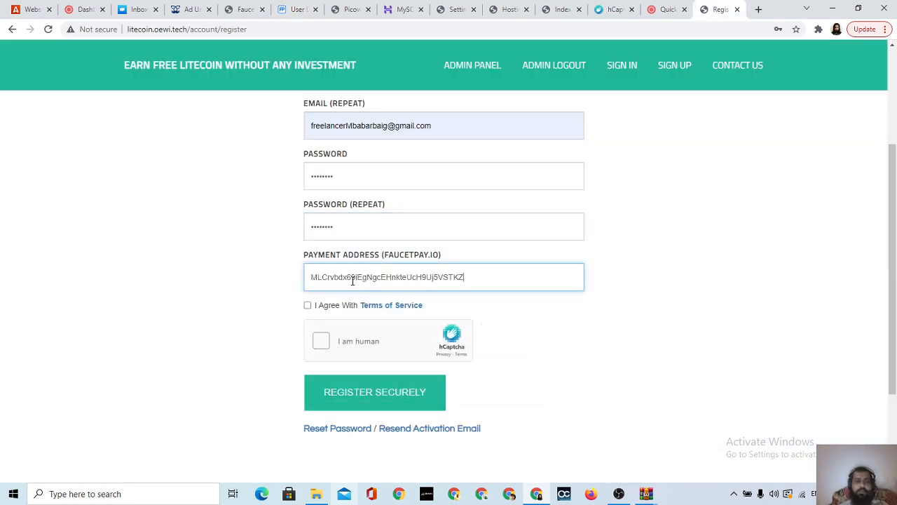
{"action": "left_click", "coordinate": [308, 306]}
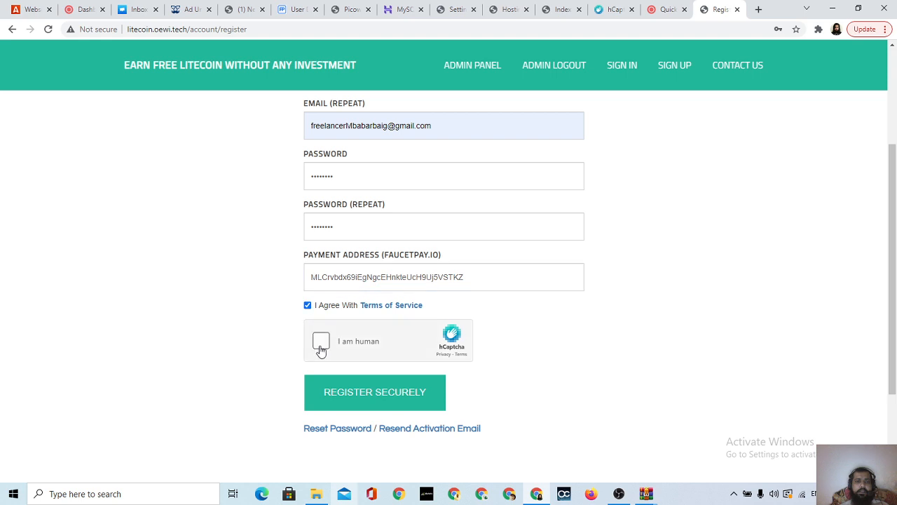
{"action": "left_click", "coordinate": [320, 346]}
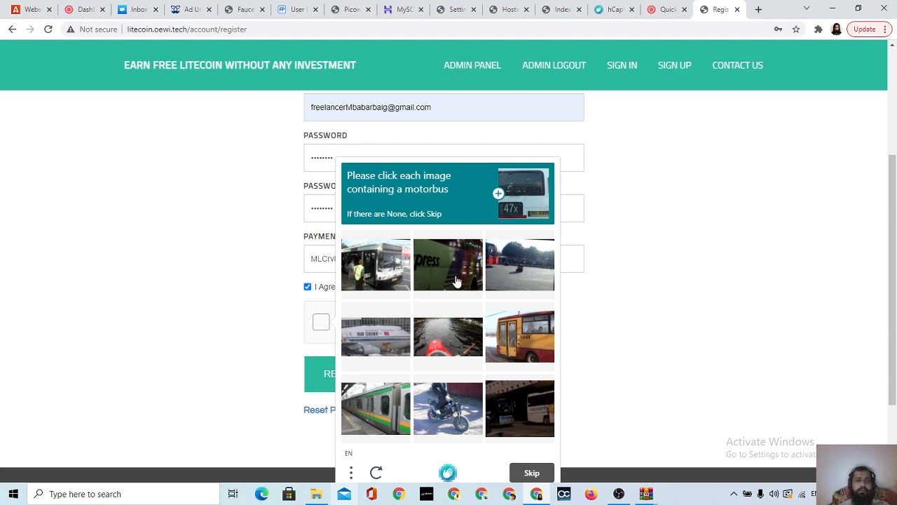
Select the four bus images in the first captcha challenge and verify.
{"action": "left_click", "coordinate": [387, 272]}
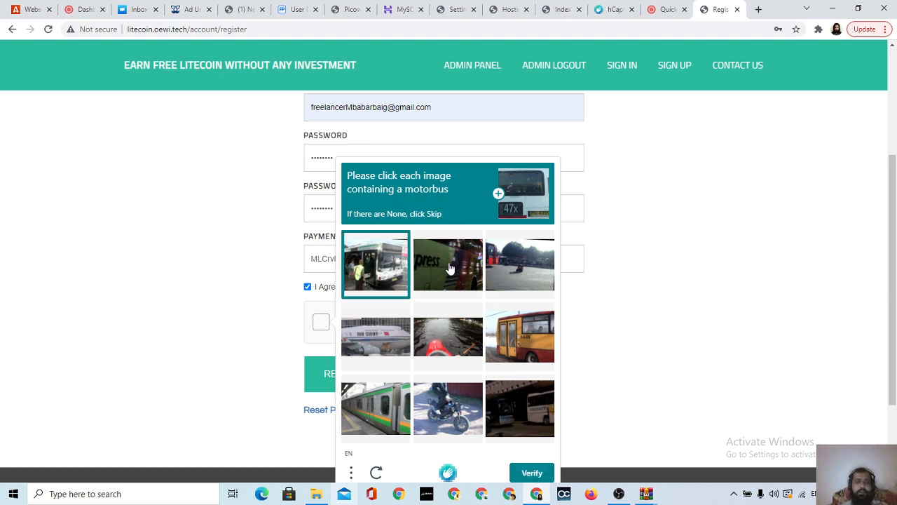
{"action": "left_click", "coordinate": [452, 270]}
{"action": "left_click", "coordinate": [503, 355]}
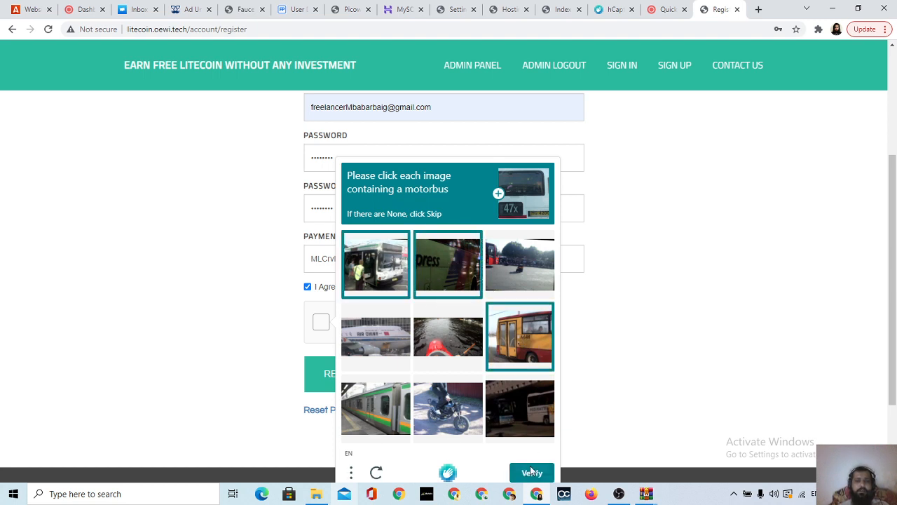
{"action": "left_click", "coordinate": [513, 423]}
{"action": "left_click", "coordinate": [527, 474]}
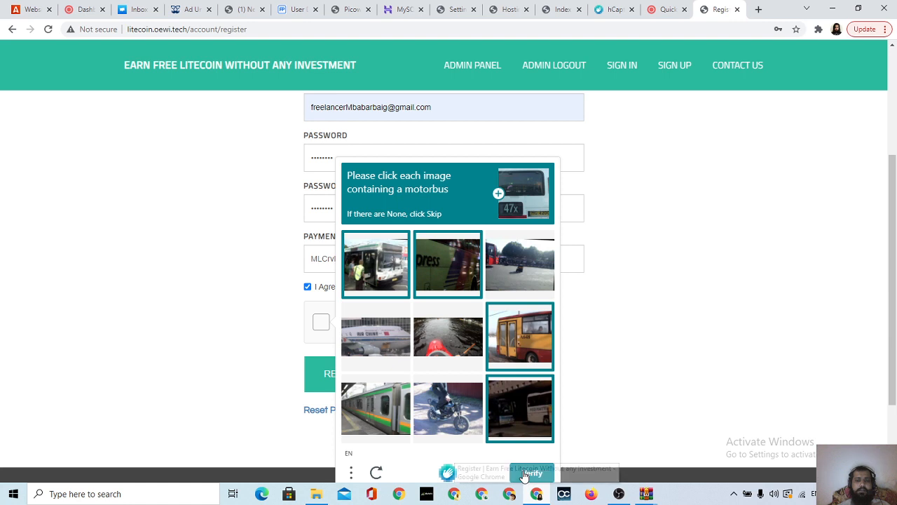
{"action": "scroll", "coordinate": [621, 411], "scroll_direction": "down", "scroll_amount": 2}
{"action": "scroll", "coordinate": [601, 398], "scroll_direction": "up", "scroll_amount": 1}
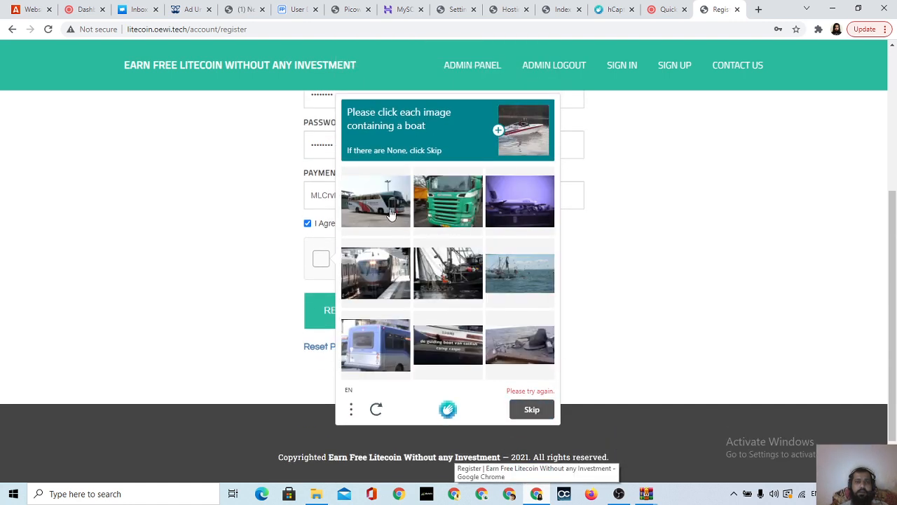
Pick the boat images in the next captcha challenge and submit them.
{"action": "left_click", "coordinate": [388, 211]}
{"action": "left_click", "coordinate": [437, 204]}
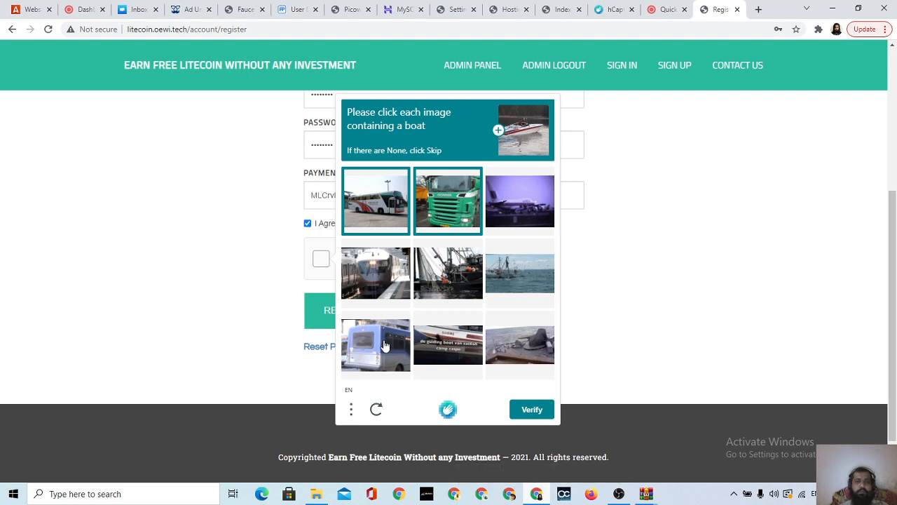
{"action": "left_click", "coordinate": [384, 345]}
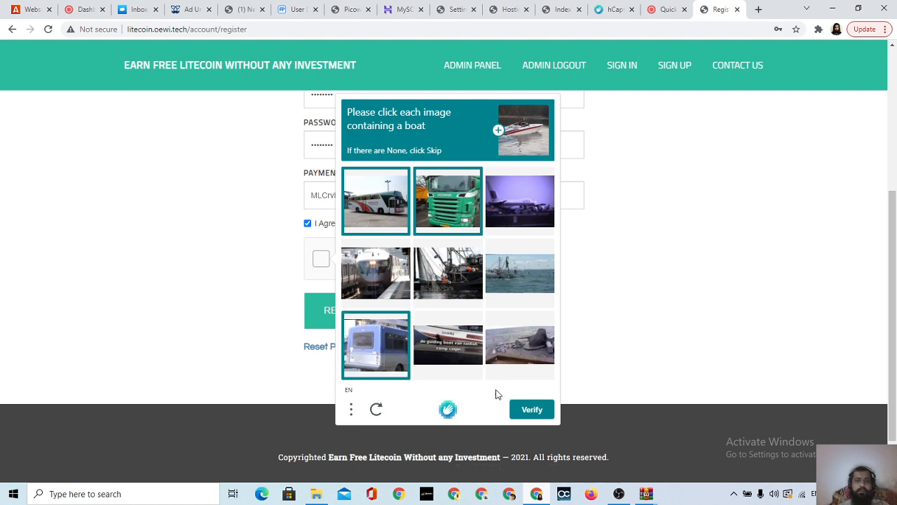
{"action": "left_click", "coordinate": [451, 343]}
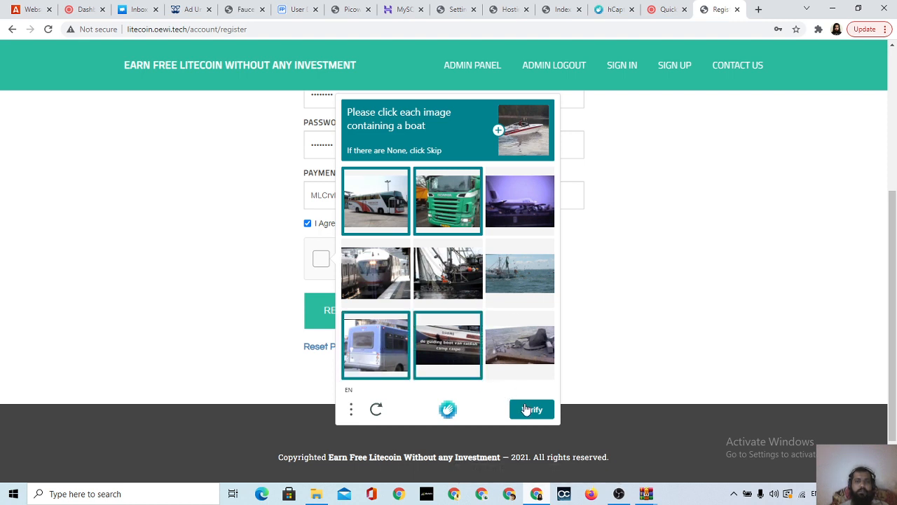
{"action": "left_click", "coordinate": [527, 409]}
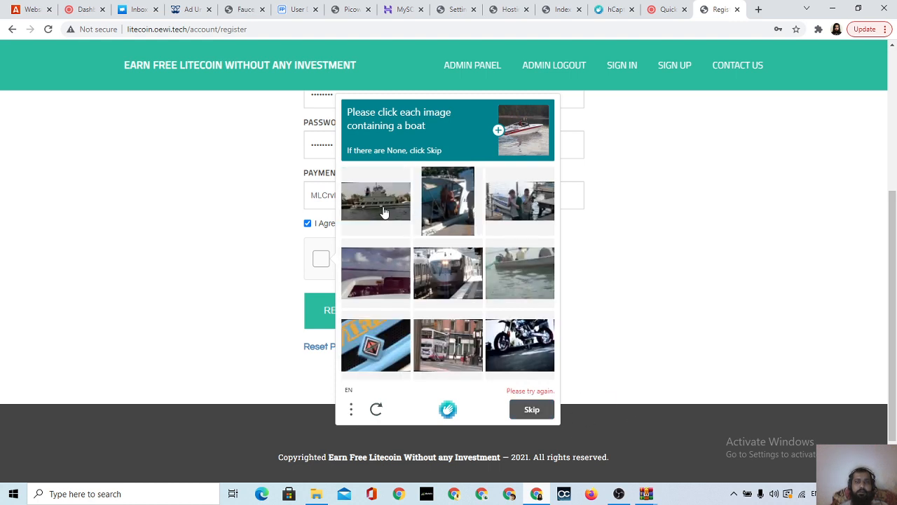
Select the ferry and boat images, verify, and submit the registration, which gets rejected.
{"action": "left_click", "coordinate": [384, 213]}
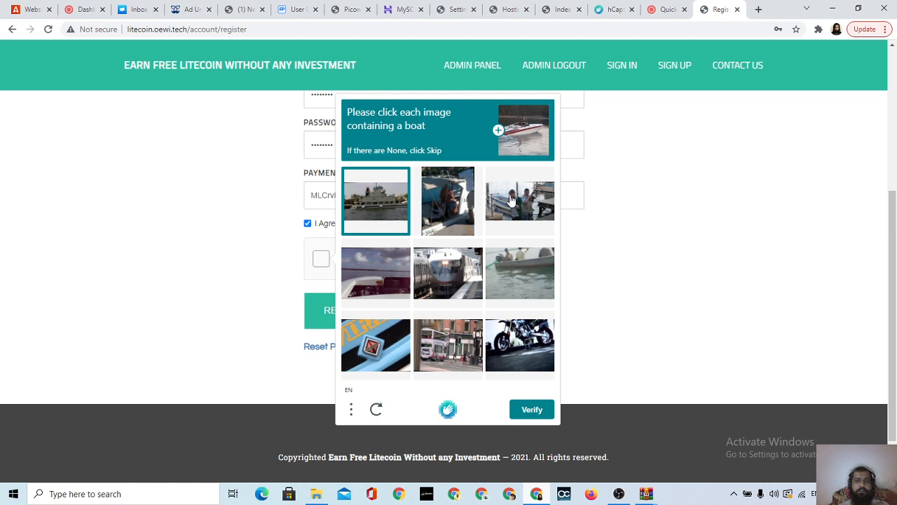
{"action": "left_click", "coordinate": [511, 201]}
{"action": "left_click", "coordinate": [499, 287]}
{"action": "left_click", "coordinate": [379, 275]}
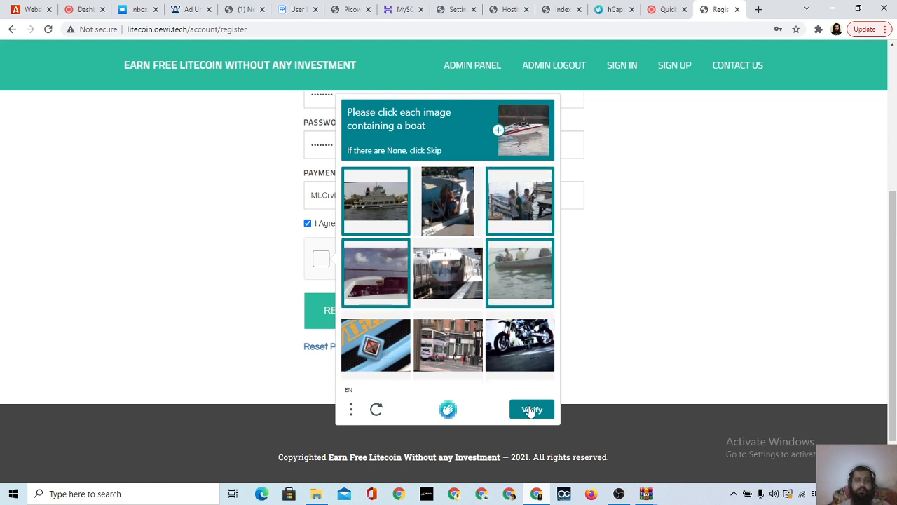
{"action": "left_click", "coordinate": [532, 410]}
{"action": "left_click", "coordinate": [352, 319]}
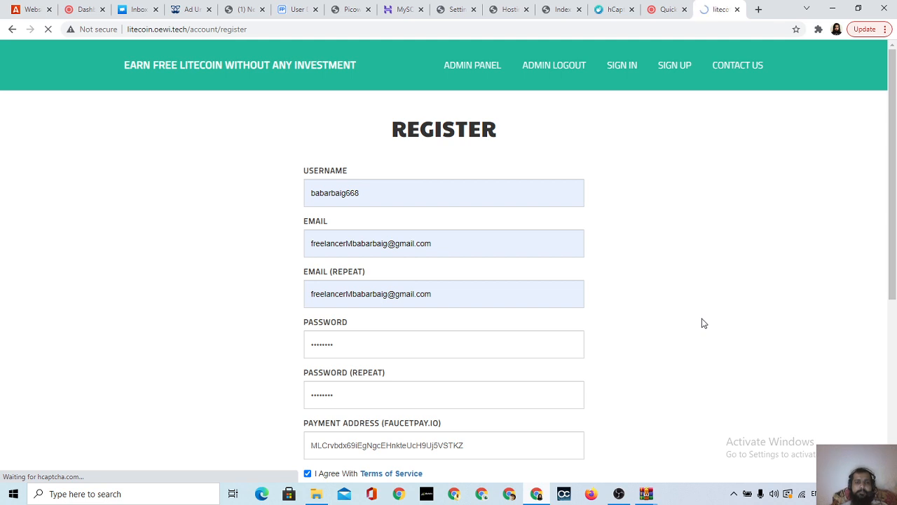
{"action": "scroll", "coordinate": [704, 323], "scroll_direction": "down", "scroll_amount": 5}
{"action": "scroll", "coordinate": [705, 323], "scroll_direction": "up", "scroll_amount": 5}
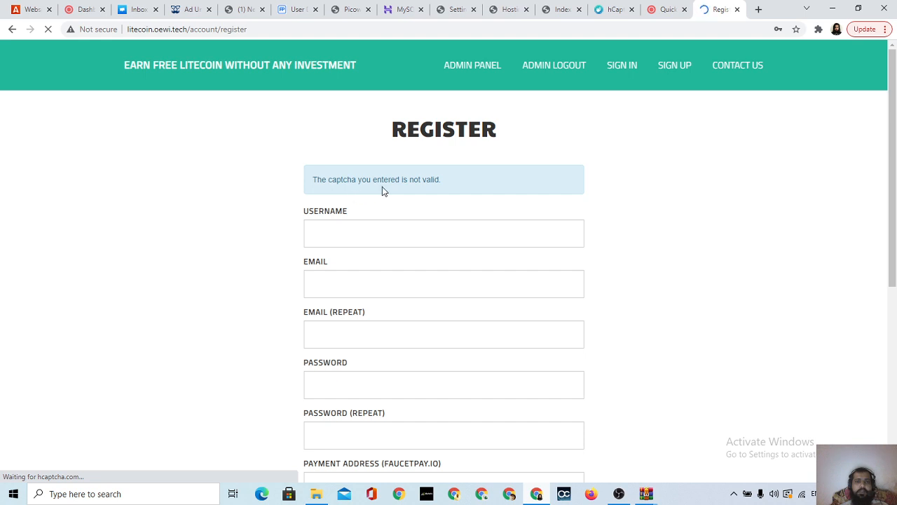
{"action": "left_click", "coordinate": [381, 224]}
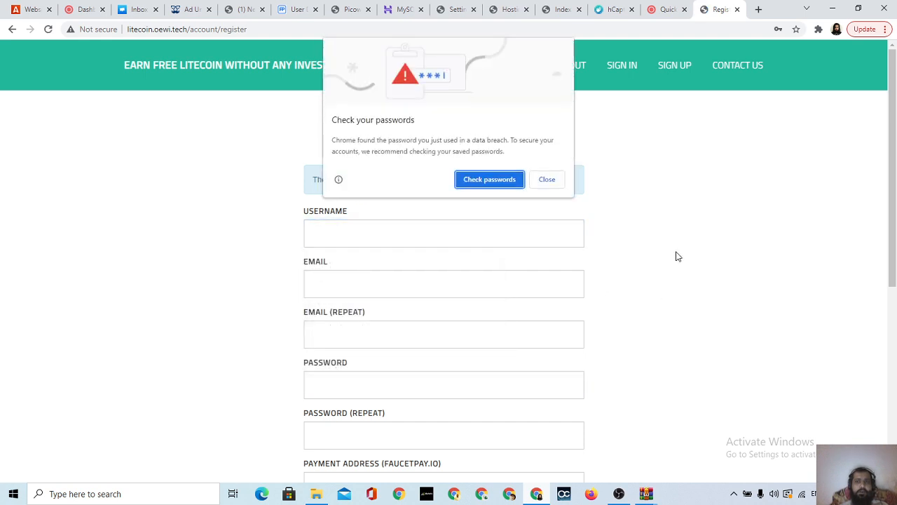
Save the litecoin.oewi.tech sitekey with Easy captcha difficulty, then return to the Register page.
{"action": "left_click", "coordinate": [613, 10]}
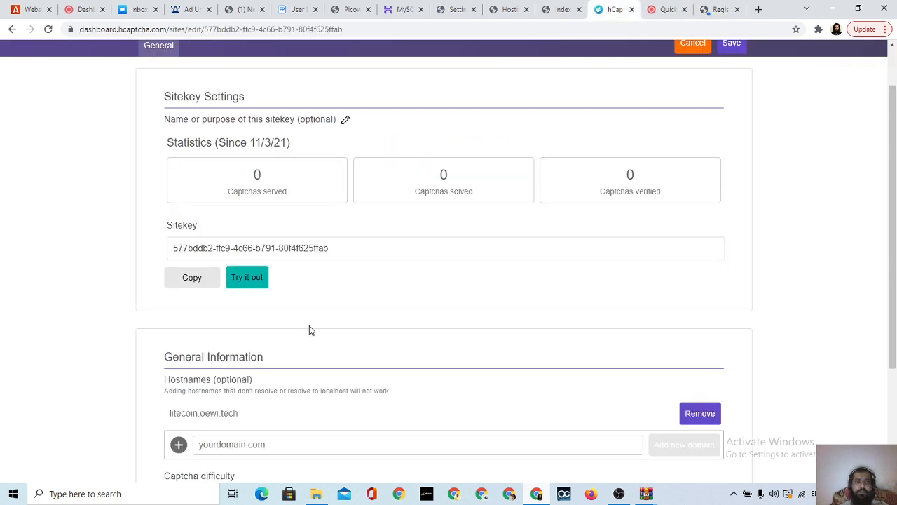
{"action": "scroll", "coordinate": [309, 326], "scroll_direction": "down", "scroll_amount": 3}
{"action": "left_click_drag", "start_coordinate": [362, 385], "coordinate": [254, 388]}
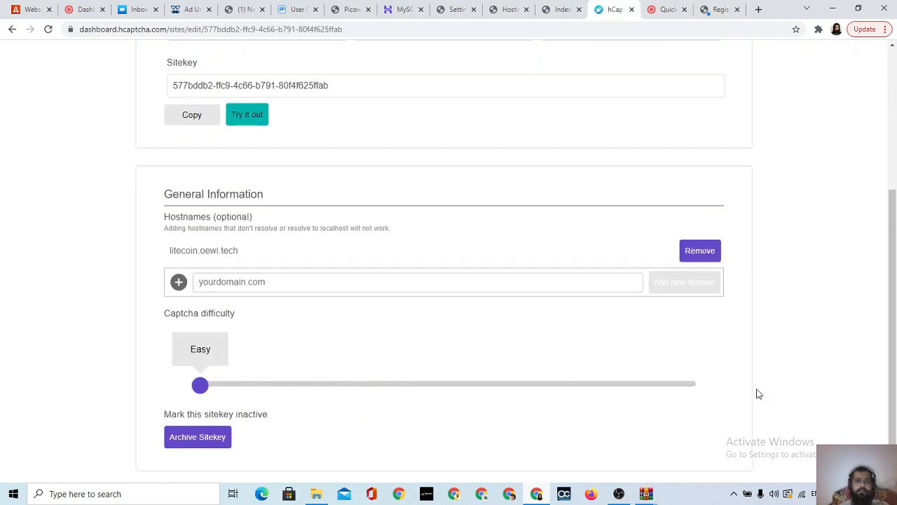
{"action": "scroll", "coordinate": [766, 398], "scroll_direction": "up", "scroll_amount": 3}
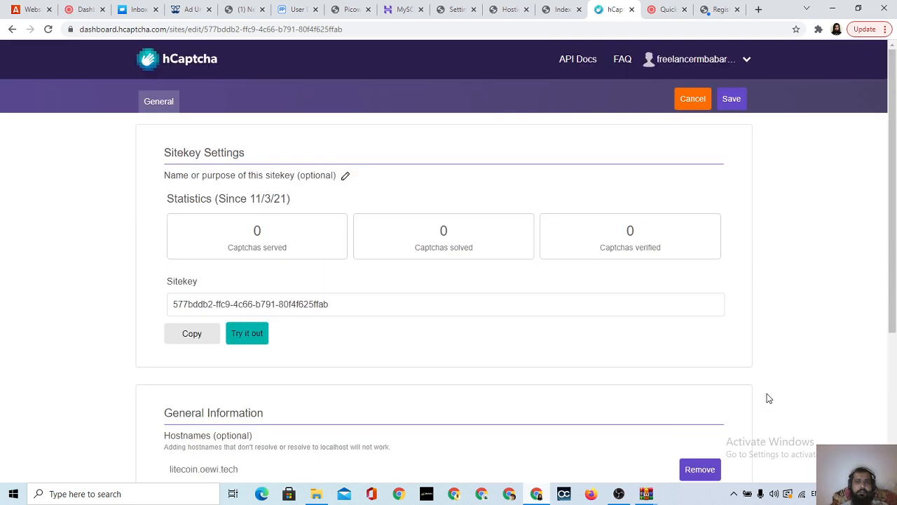
{"action": "left_click", "coordinate": [733, 99]}
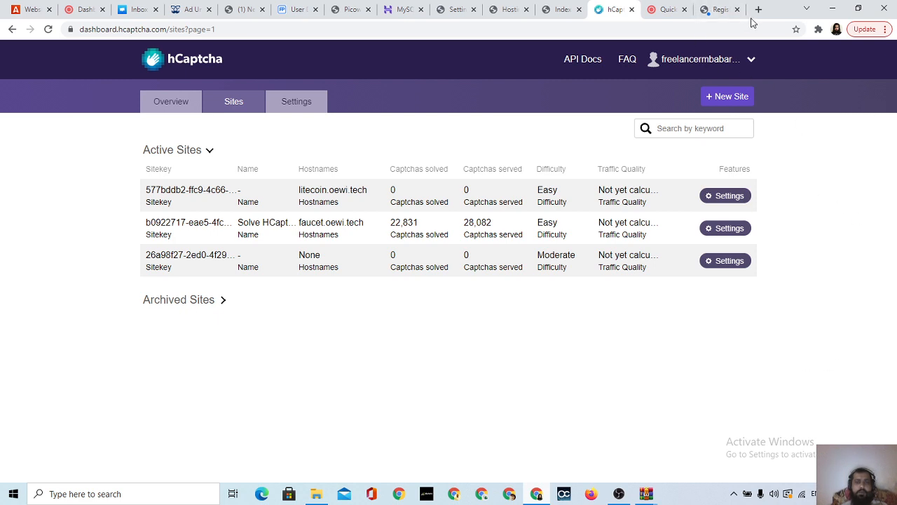
{"action": "left_click", "coordinate": [710, 8]}
{"action": "left_click", "coordinate": [552, 178]}
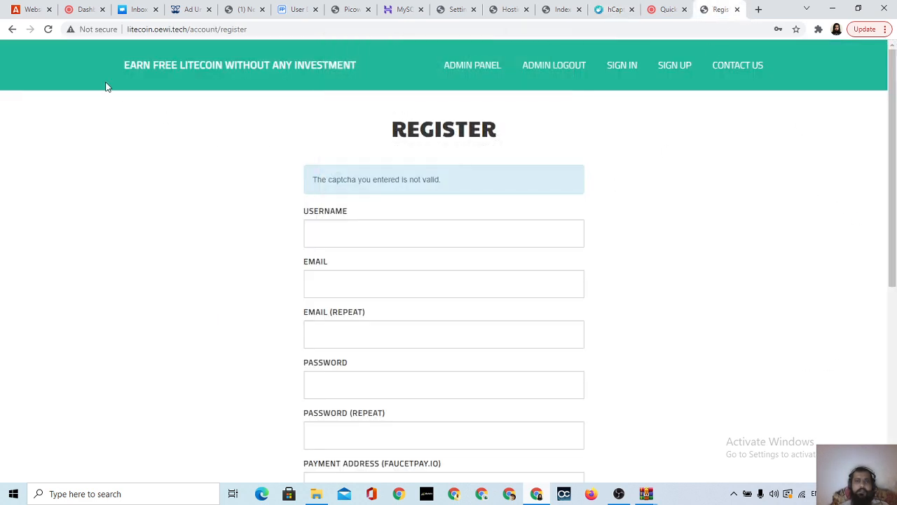
Reload the Register page and autofill the username, e-mail and repeated e-mail from saved entries.
{"action": "left_click", "coordinate": [48, 29]}
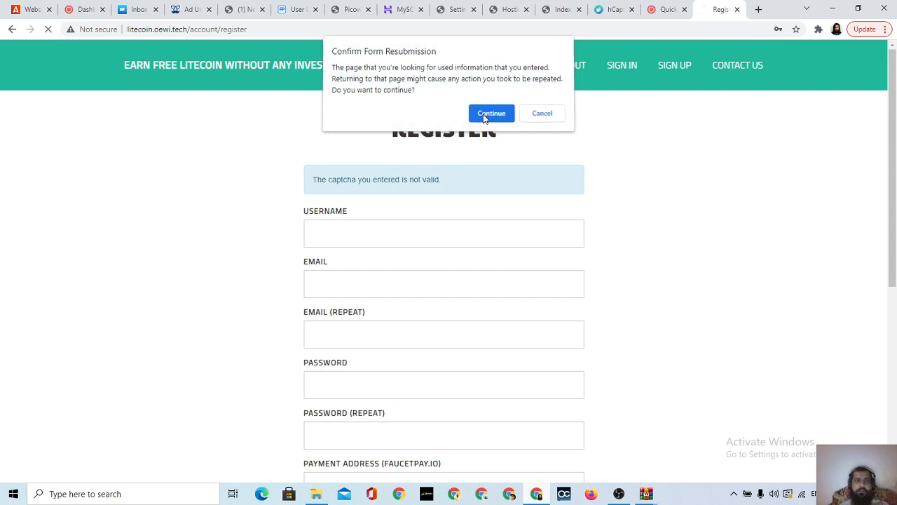
{"action": "left_click", "coordinate": [484, 114]}
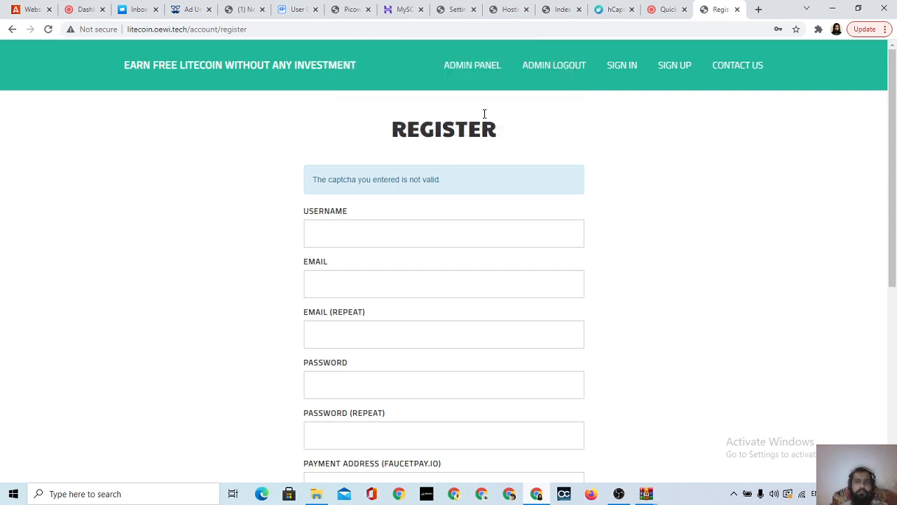
{"action": "left_click", "coordinate": [319, 230]}
{"action": "left_click", "coordinate": [336, 262]}
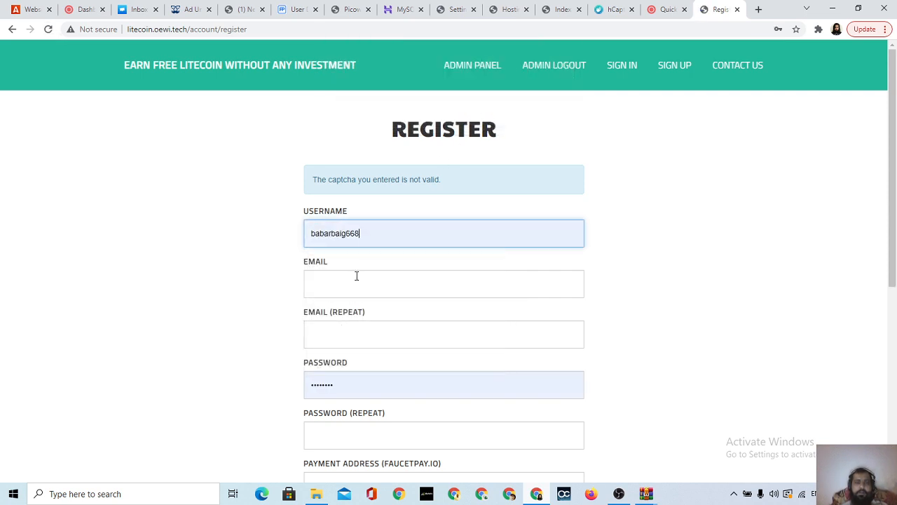
{"action": "left_click", "coordinate": [356, 277]}
{"action": "left_click", "coordinate": [356, 317]}
{"action": "left_click", "coordinate": [357, 333]}
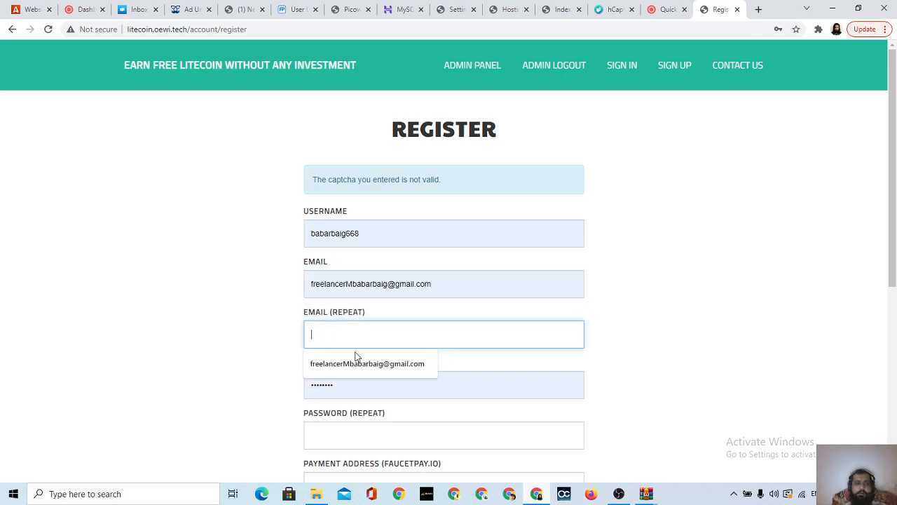
{"action": "left_click", "coordinate": [358, 362]}
Retype both passwords, paste the FaucetPay payment address, and tick I Agree.
{"action": "scroll", "coordinate": [450, 359], "scroll_direction": "down", "scroll_amount": 1}
{"action": "double_click", "coordinate": [336, 324]}
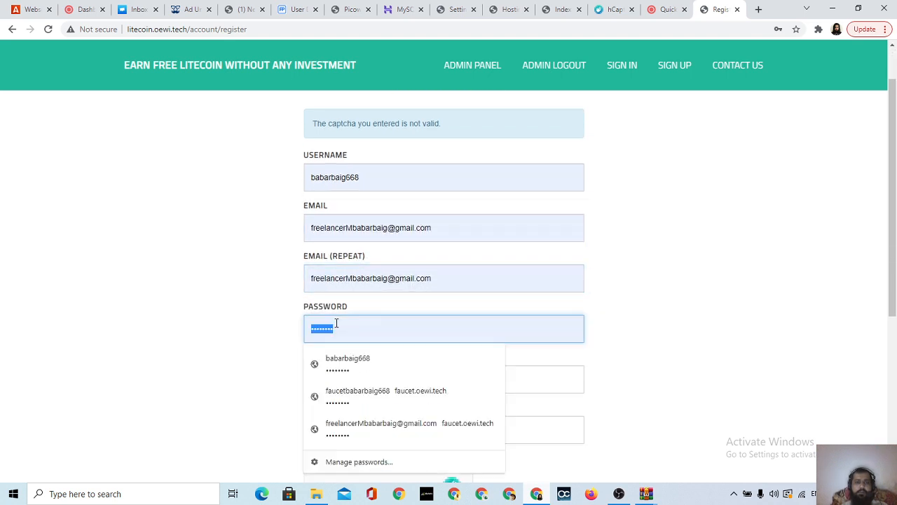
{"action": "type", "text": "ba"}
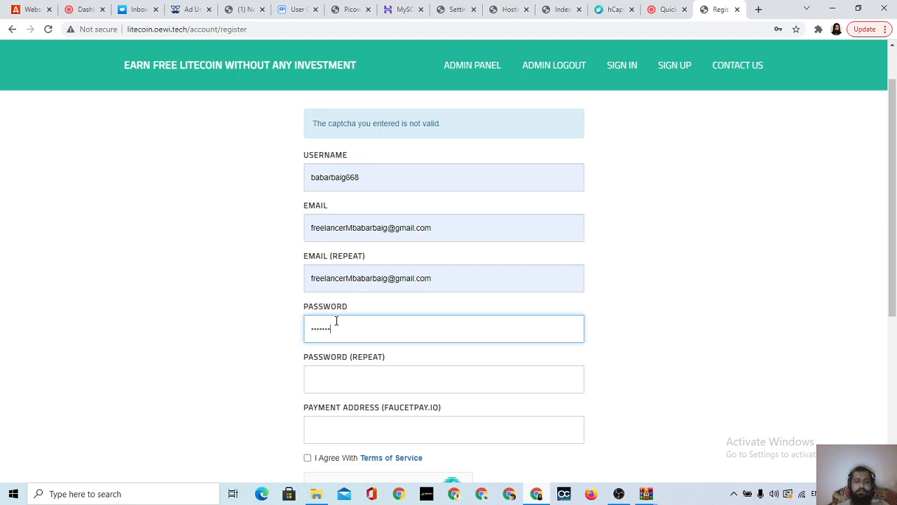
{"action": "key", "text": "Tab"}
{"action": "type", "text": "••••••••"}
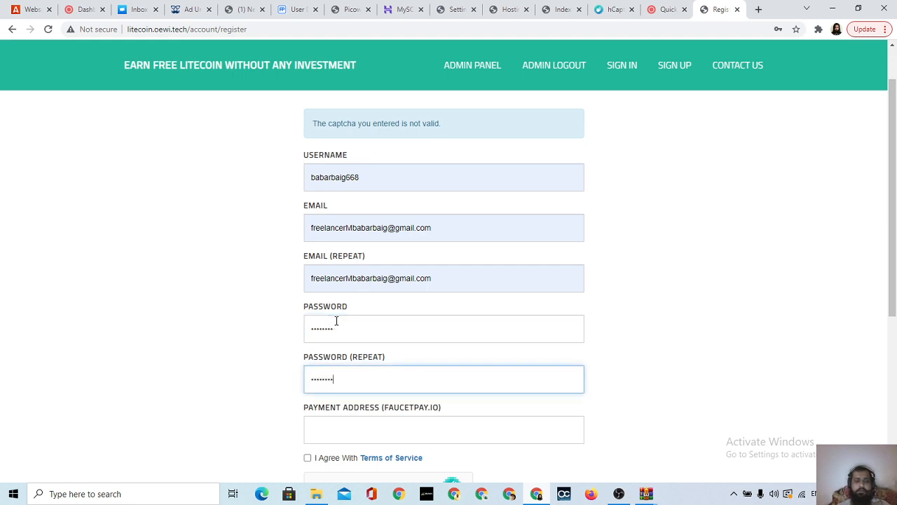
{"action": "scroll", "coordinate": [336, 320], "scroll_direction": "down", "scroll_amount": 2}
{"action": "left_click", "coordinate": [340, 322]}
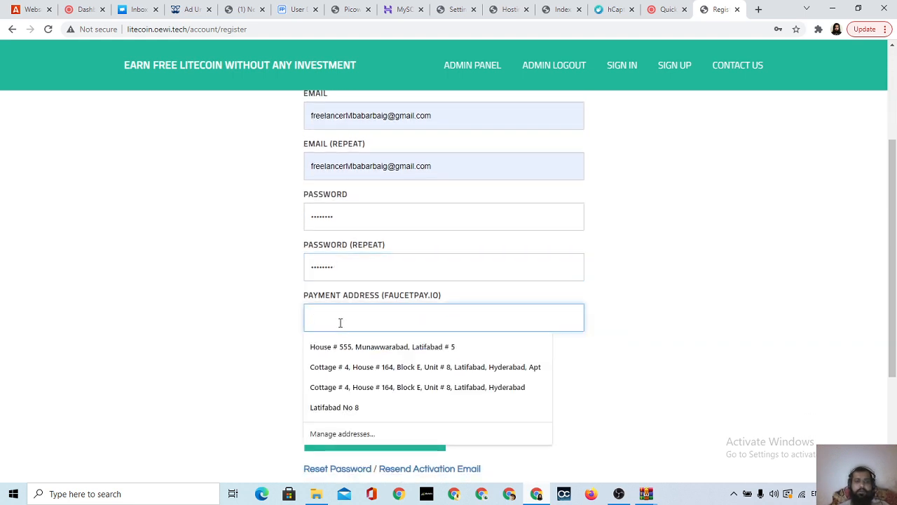
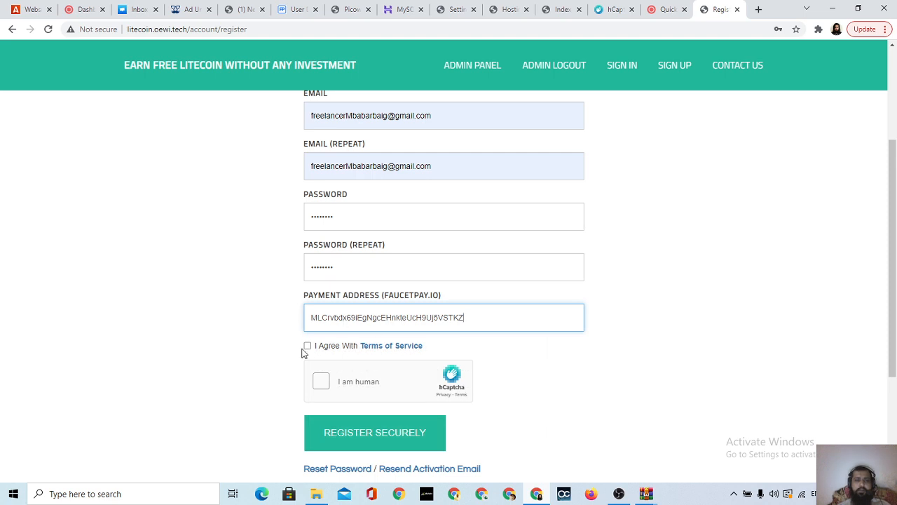
{"action": "left_click", "coordinate": [306, 346]}
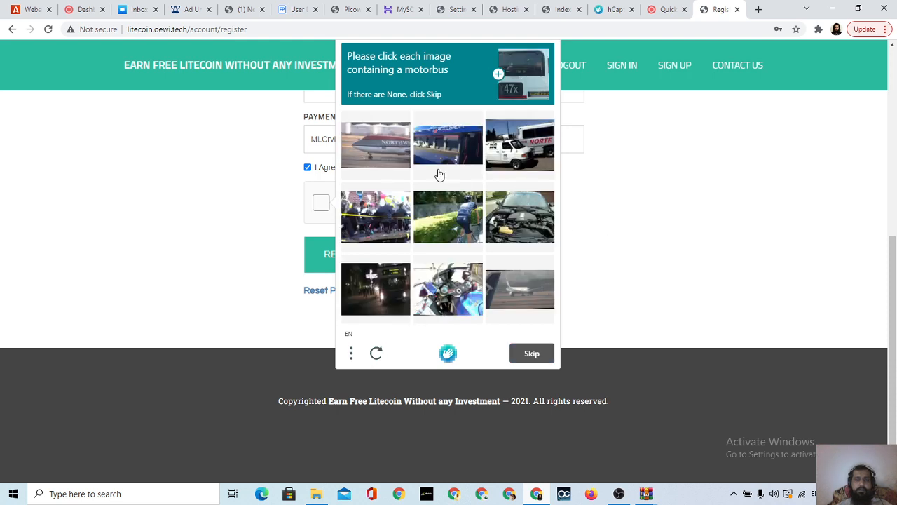
Pick the bus images, verify, resubmit registration, then switch to the hCaptcha dashboard.
{"action": "left_click", "coordinate": [453, 146]}
{"action": "left_click", "coordinate": [526, 149]}
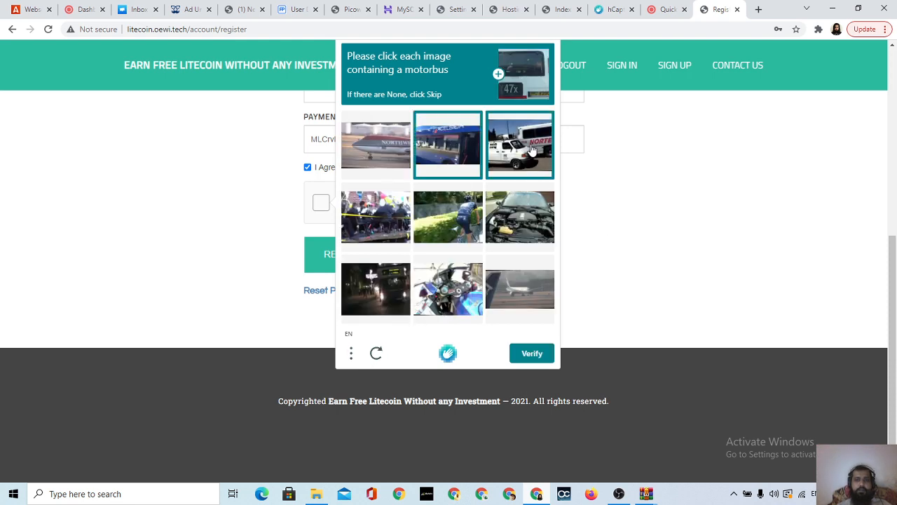
{"action": "left_click", "coordinate": [385, 297]}
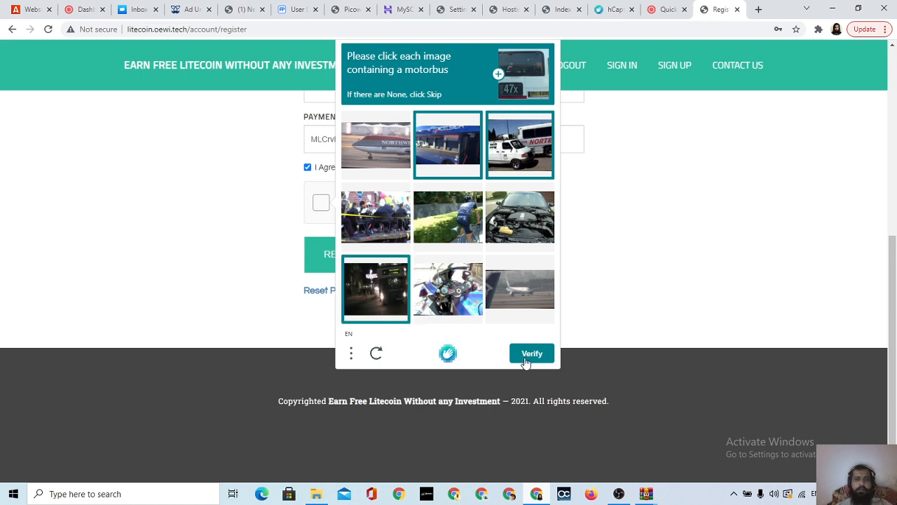
{"action": "left_click", "coordinate": [527, 360]}
{"action": "left_click", "coordinate": [368, 261]}
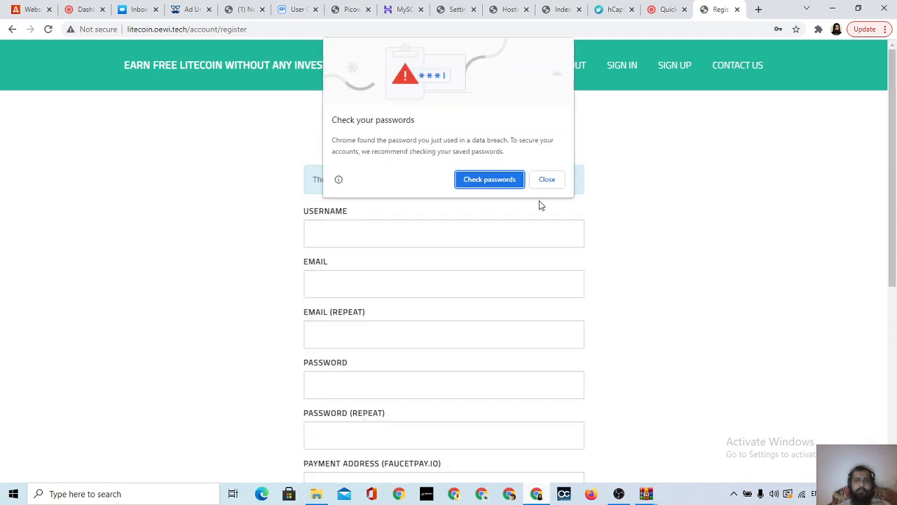
{"action": "left_click", "coordinate": [549, 180]}
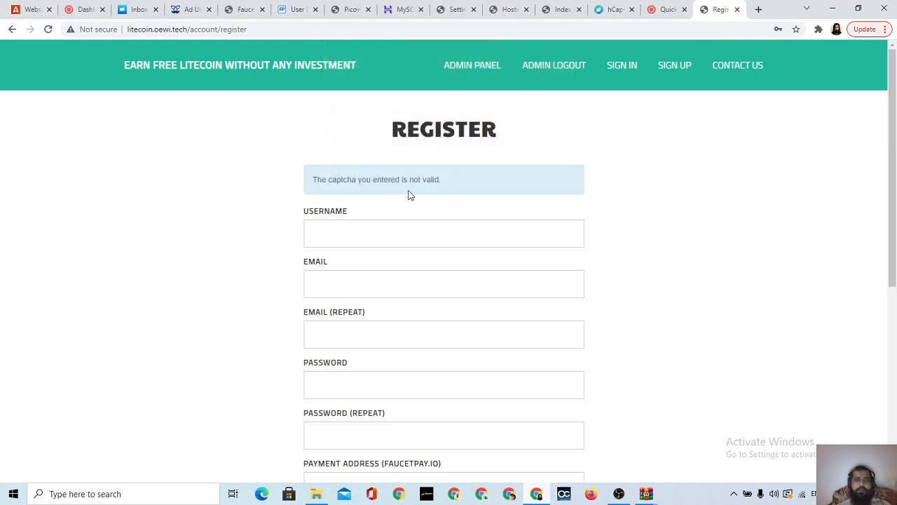
{"action": "left_click", "coordinate": [615, 8]}
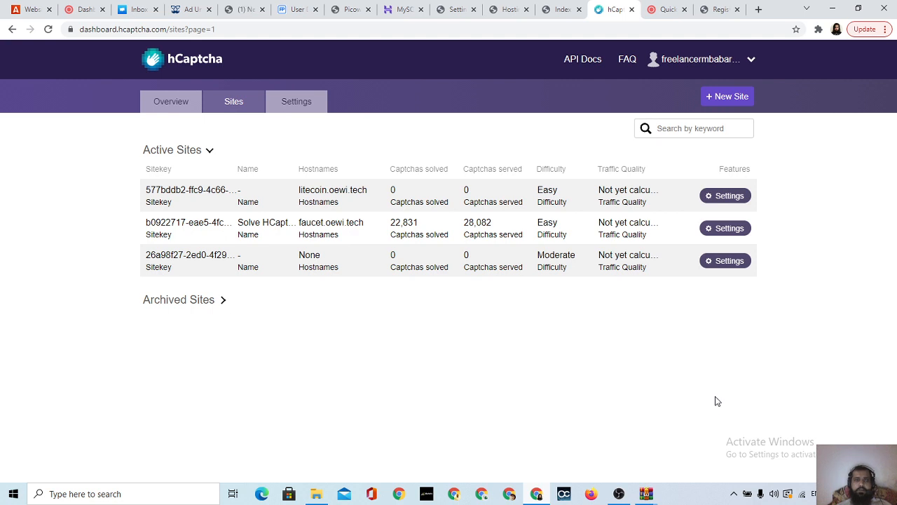
Cycle through the Register, hCaptcha, Hostinger, admin settings and ouo.io tabs, ending on FaucetPay Deposit.
{"action": "left_click", "coordinate": [711, 7]}
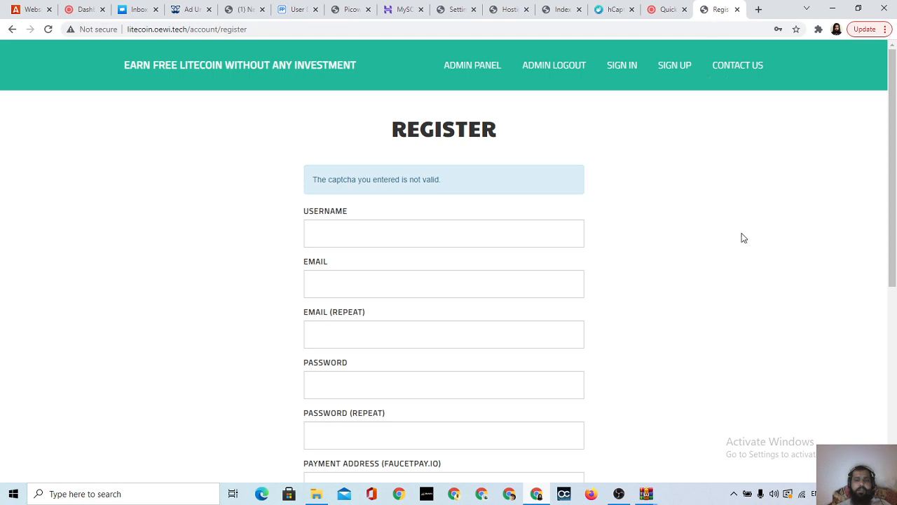
{"action": "scroll", "coordinate": [744, 238], "scroll_direction": "down", "scroll_amount": 3}
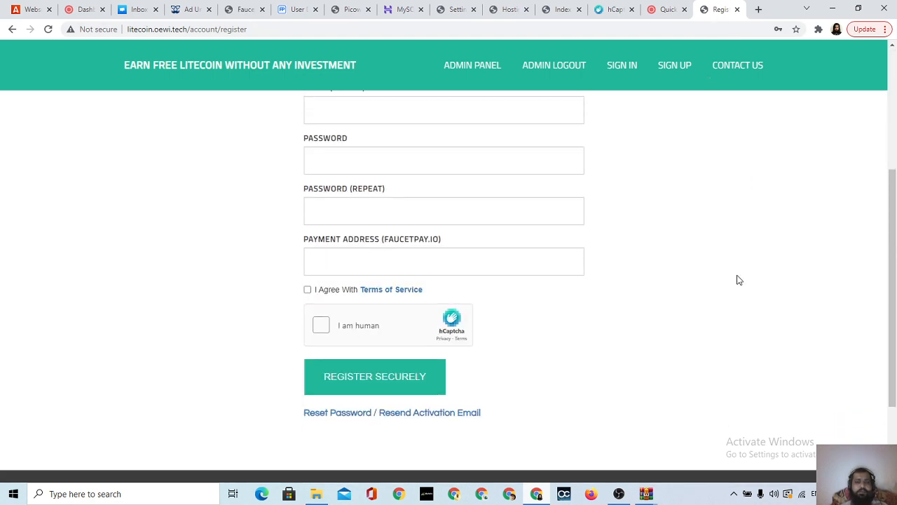
{"action": "scroll", "coordinate": [738, 280], "scroll_direction": "up", "scroll_amount": 3}
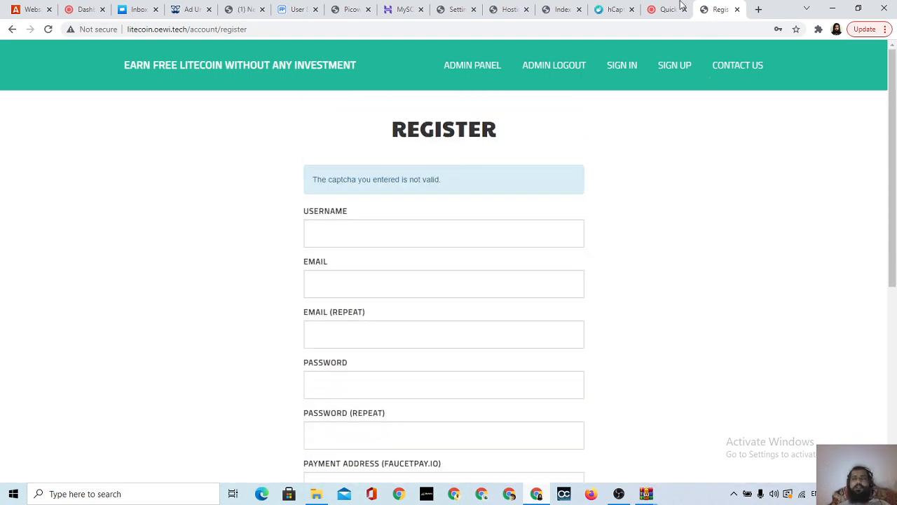
{"action": "left_click", "coordinate": [603, 8]}
{"action": "left_click", "coordinate": [546, 8]}
{"action": "left_click", "coordinate": [509, 9]}
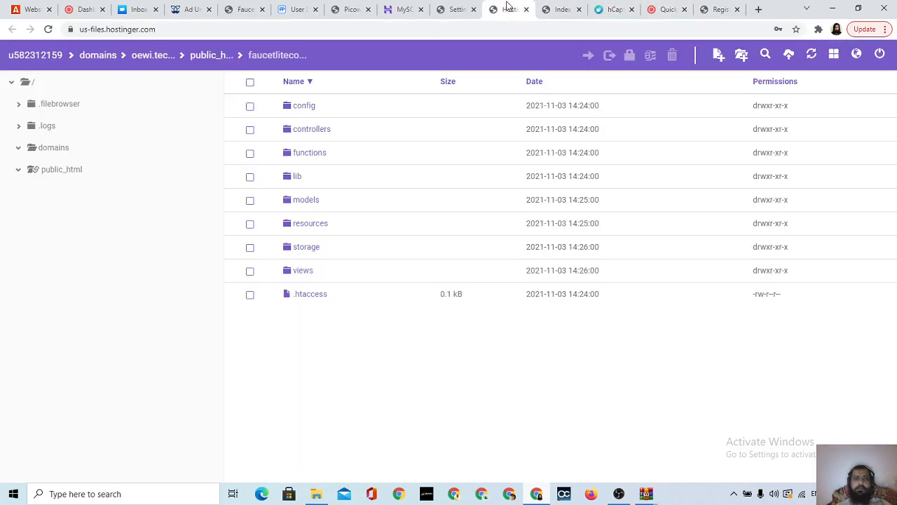
{"action": "left_click", "coordinate": [456, 8]}
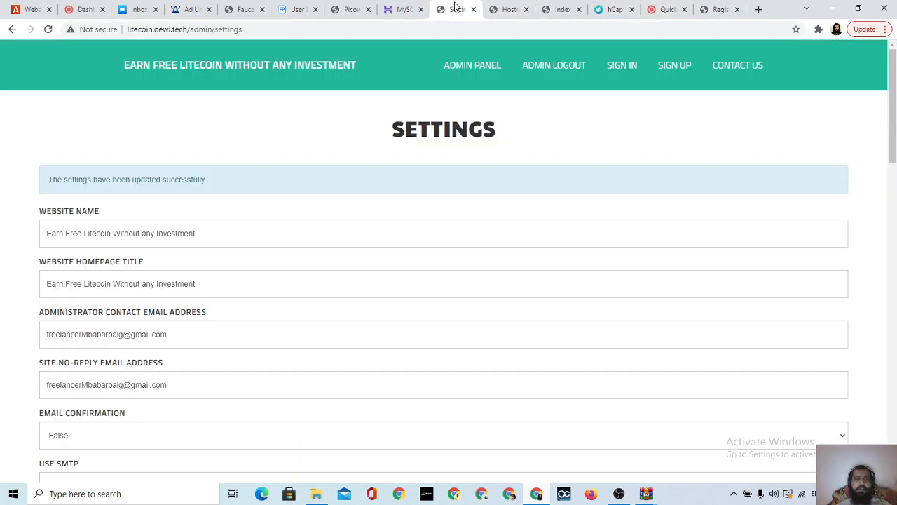
{"action": "left_click", "coordinate": [84, 8]}
{"action": "left_click", "coordinate": [140, 9]}
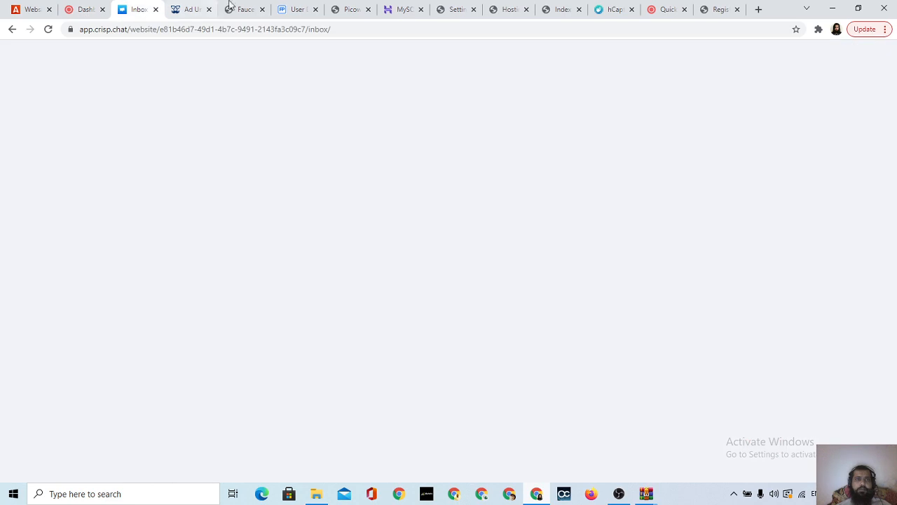
{"action": "left_click", "coordinate": [284, 8]}
{"action": "scroll", "coordinate": [412, 206], "scroll_direction": "up", "scroll_amount": 4}
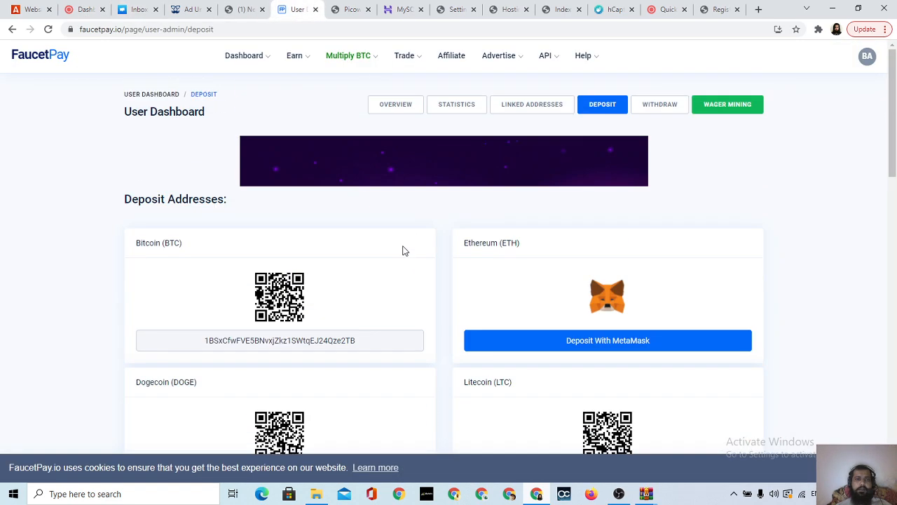
Transfer the whole 0.08 LTC account balance into the Earn Litecoin faucet wallet.
{"action": "mouse_move", "coordinate": [271, 58]}
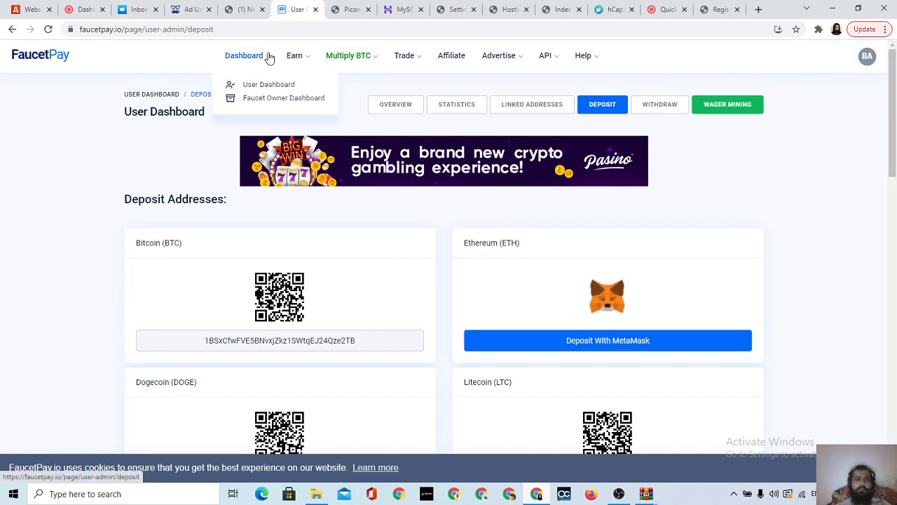
{"action": "left_click", "coordinate": [268, 99]}
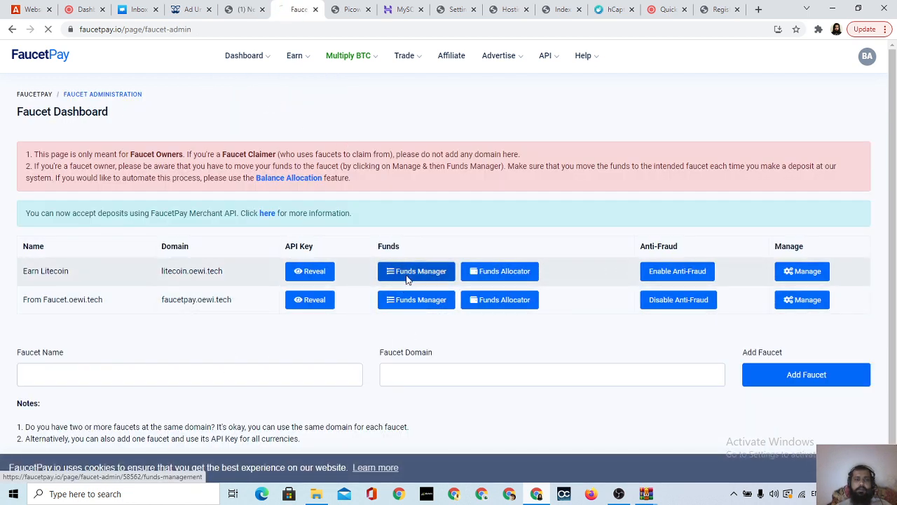
{"action": "left_click", "coordinate": [408, 278]}
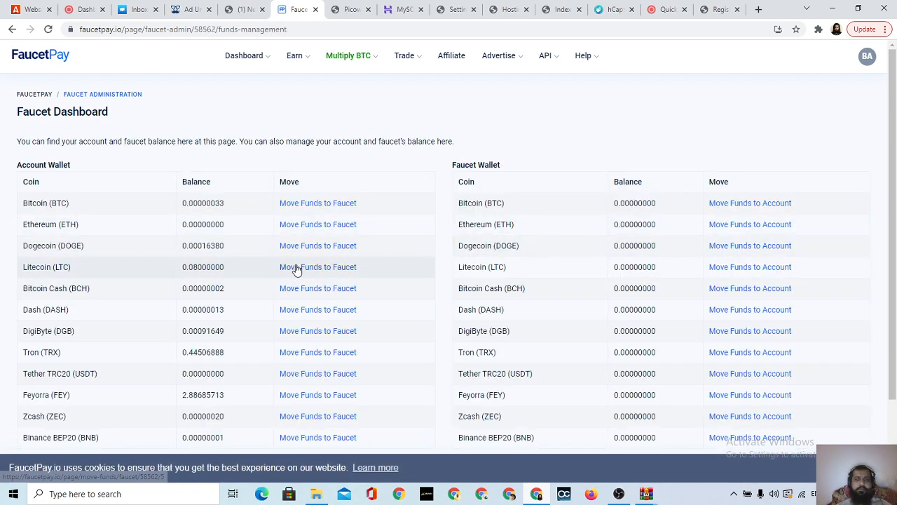
{"action": "left_click", "coordinate": [297, 269]}
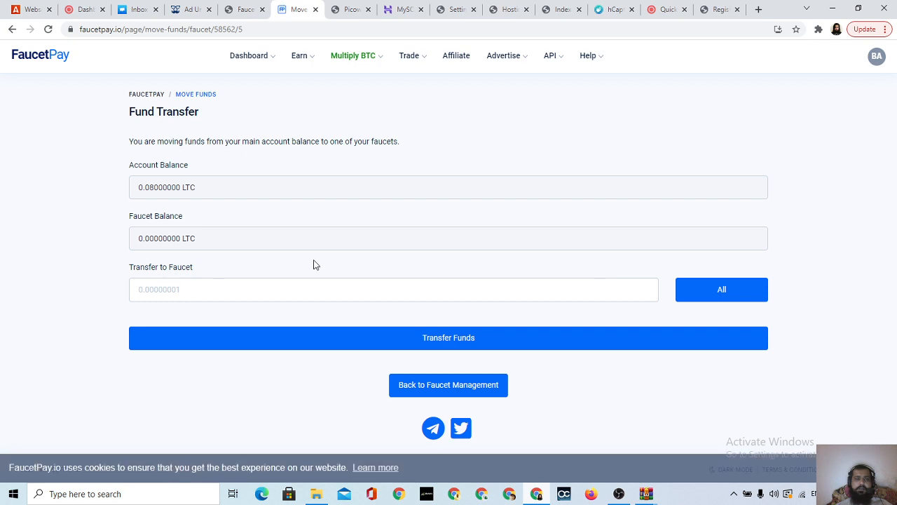
{"action": "left_click", "coordinate": [724, 296]}
{"action": "left_click", "coordinate": [333, 346]}
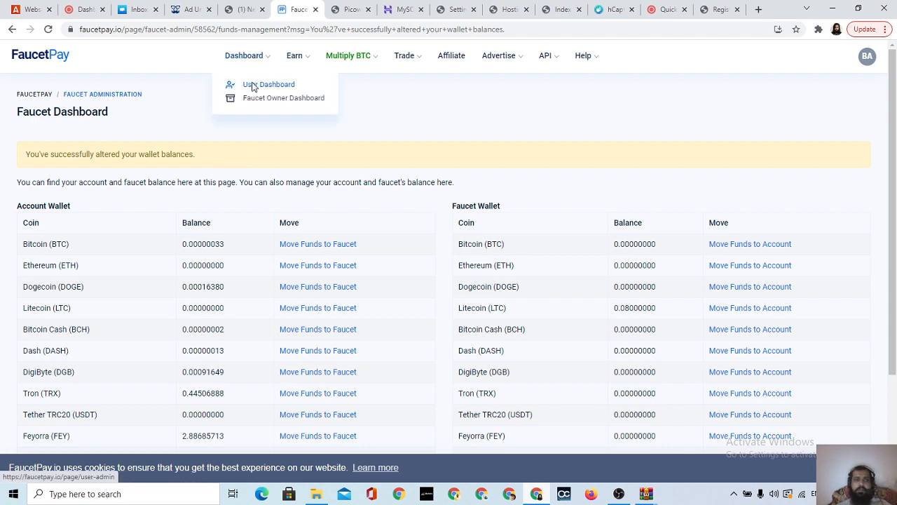
{"action": "left_click", "coordinate": [718, 8]}
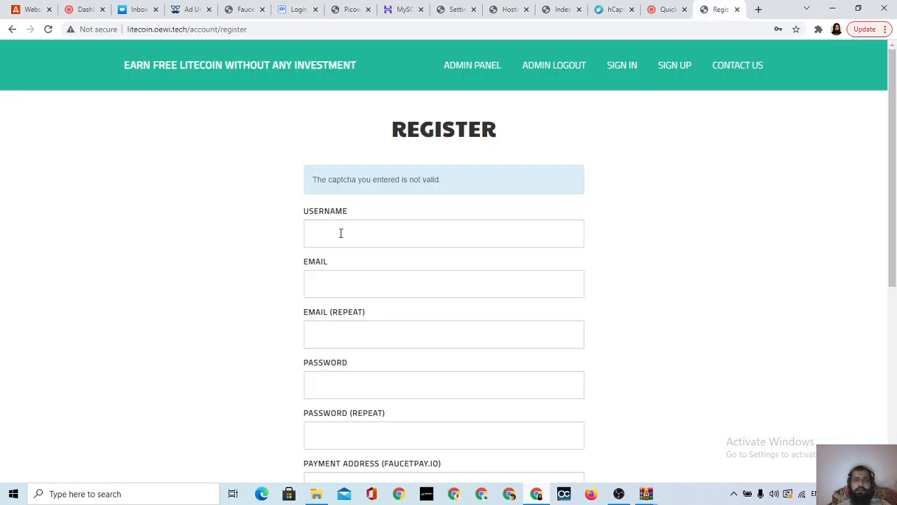
Open the settings of the third hCaptcha sitekey, the one without a hostname.
{"action": "scroll", "coordinate": [639, 271], "scroll_direction": "down", "scroll_amount": 4}
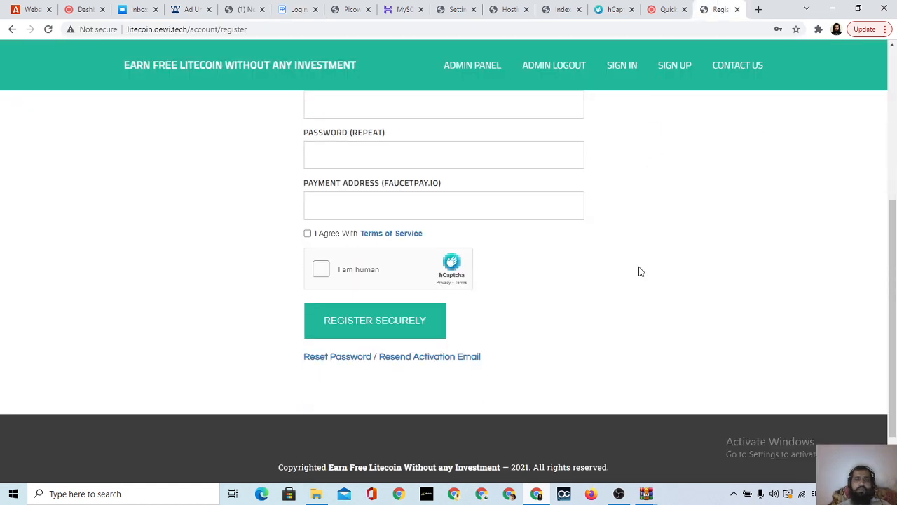
{"action": "scroll", "coordinate": [639, 271], "scroll_direction": "up", "scroll_amount": 4}
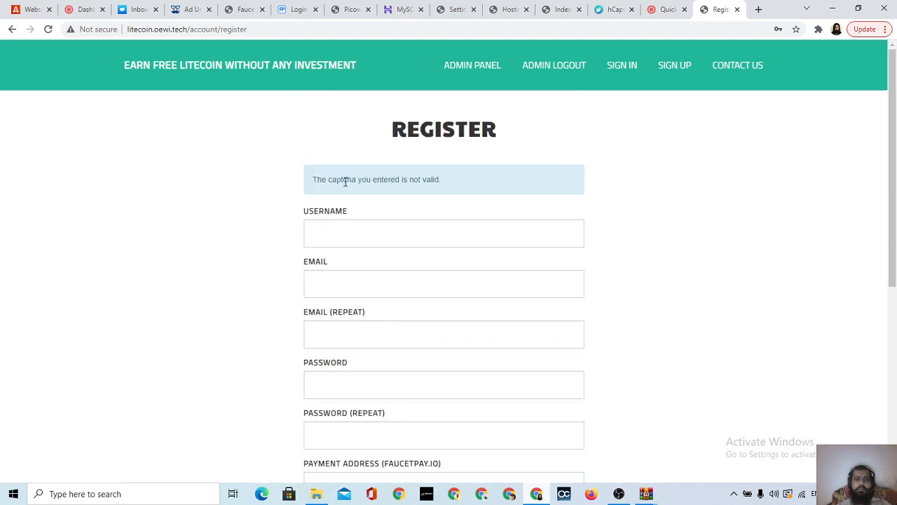
{"action": "left_click", "coordinate": [615, 9]}
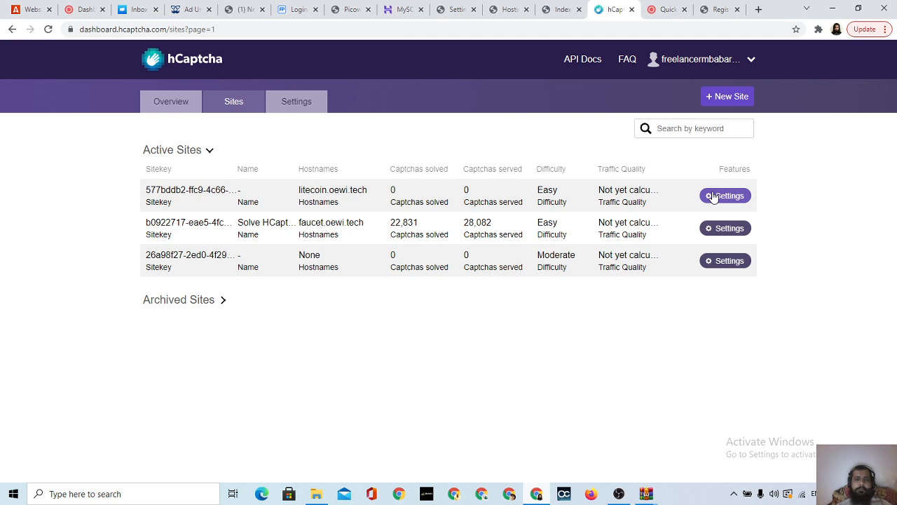
{"action": "left_click", "coordinate": [709, 264]}
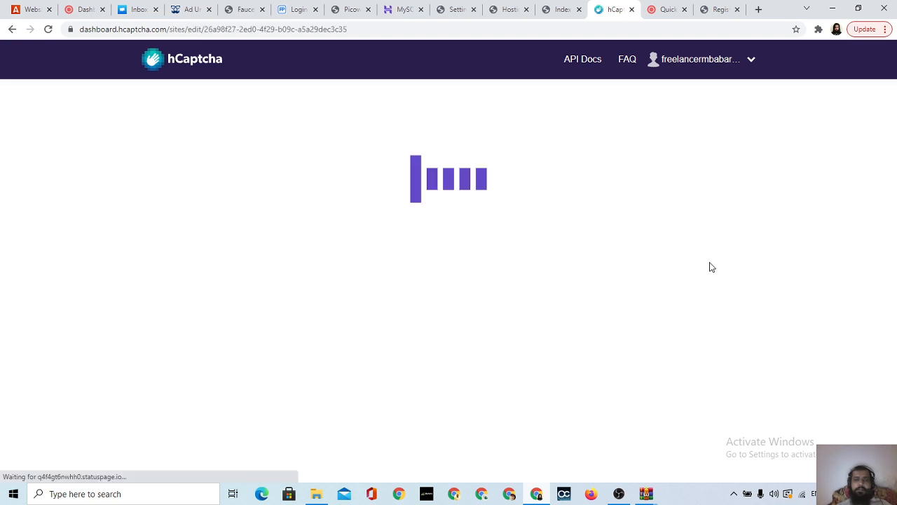
Check the empty Captcha Secret Key field in faucet admin settings, then return to hCaptcha.
{"action": "left_click", "coordinate": [506, 8]}
{"action": "left_click", "coordinate": [454, 7]}
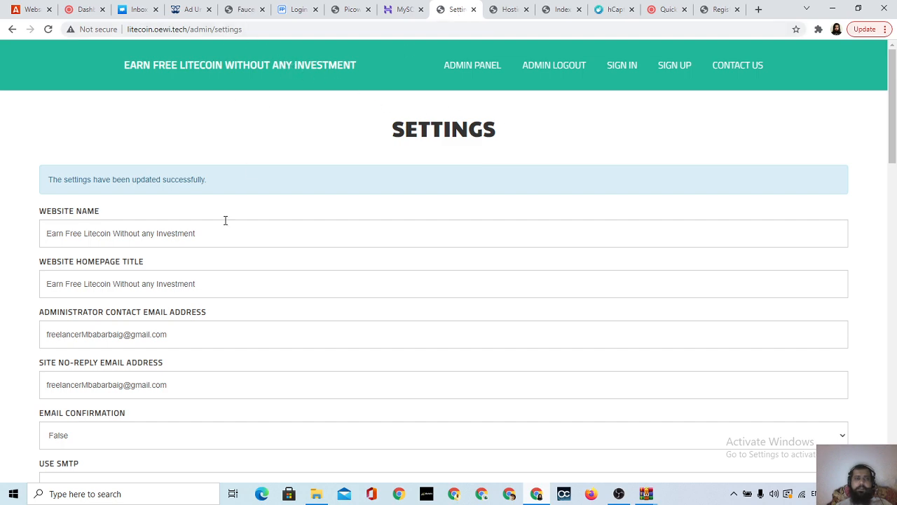
{"action": "scroll", "coordinate": [262, 310], "scroll_direction": "down", "scroll_amount": 10}
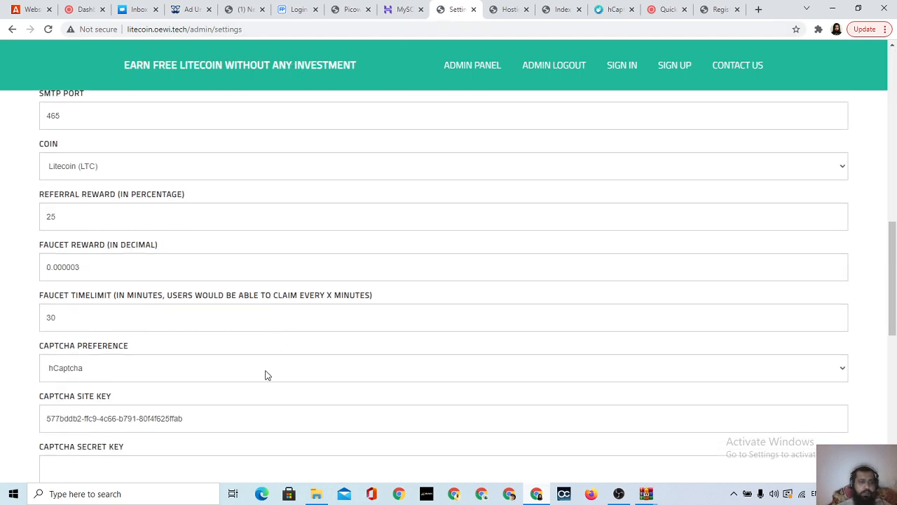
{"action": "scroll", "coordinate": [266, 376], "scroll_direction": "down", "scroll_amount": 2}
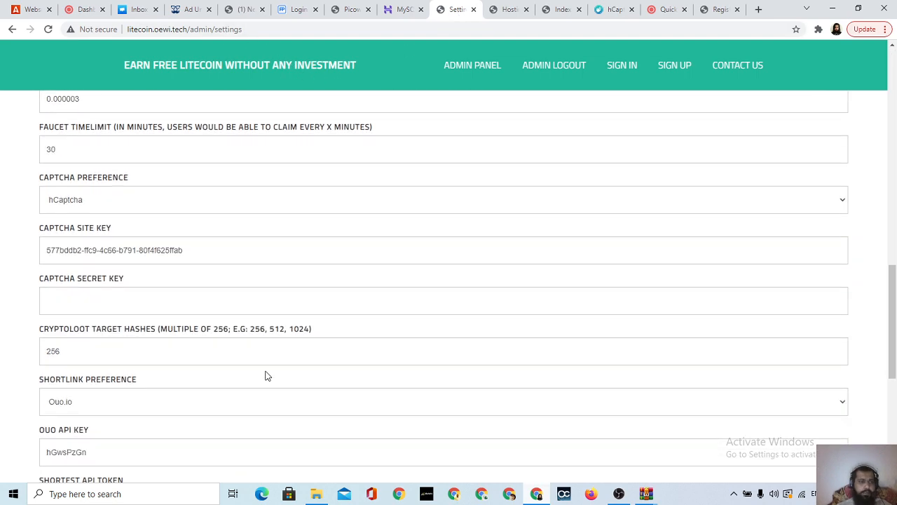
{"action": "left_click", "coordinate": [76, 305]}
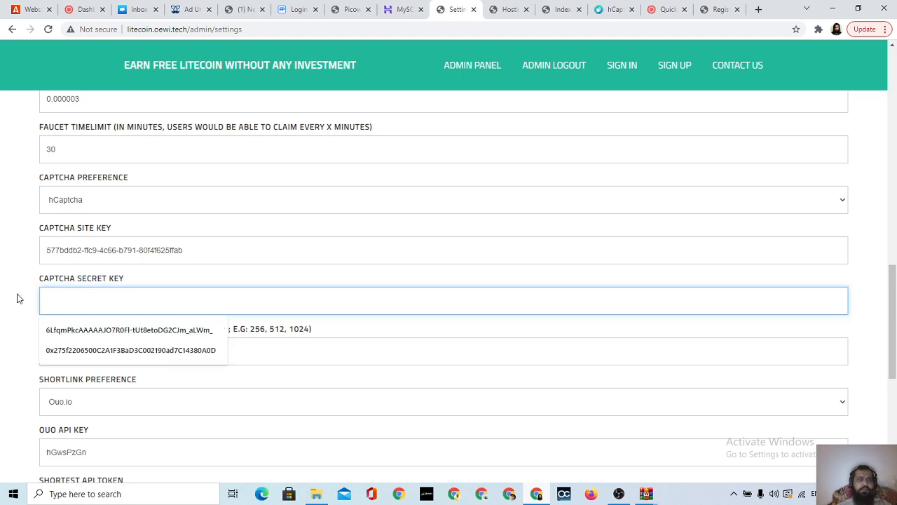
{"action": "left_click", "coordinate": [510, 9]}
{"action": "left_click", "coordinate": [610, 9]}
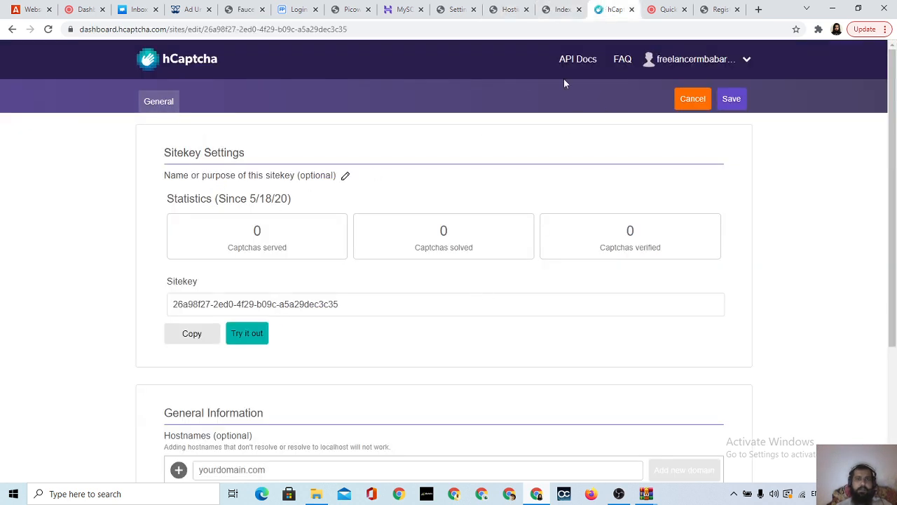
Review the sitekey settings, then go back to the Sites list and view the Overview.
{"action": "scroll", "coordinate": [603, 269], "scroll_direction": "down", "scroll_amount": 3}
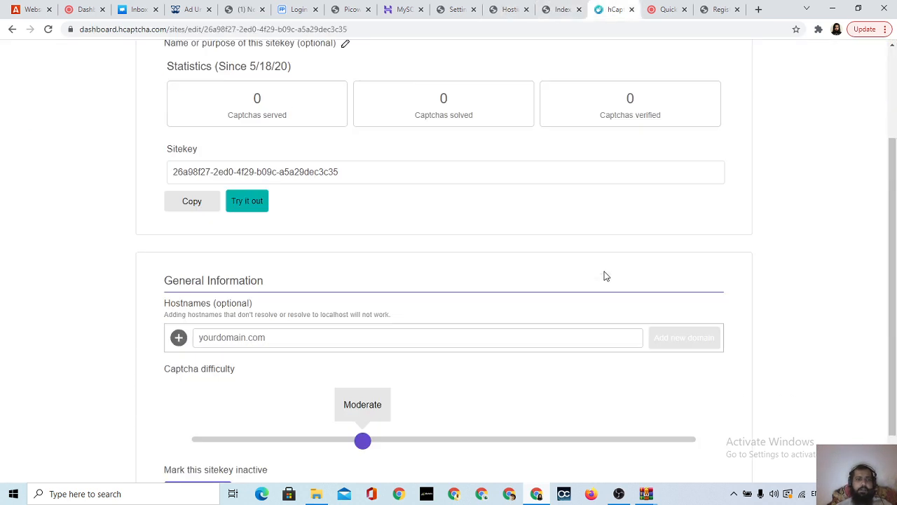
{"action": "scroll", "coordinate": [490, 223], "scroll_direction": "up", "scroll_amount": 3}
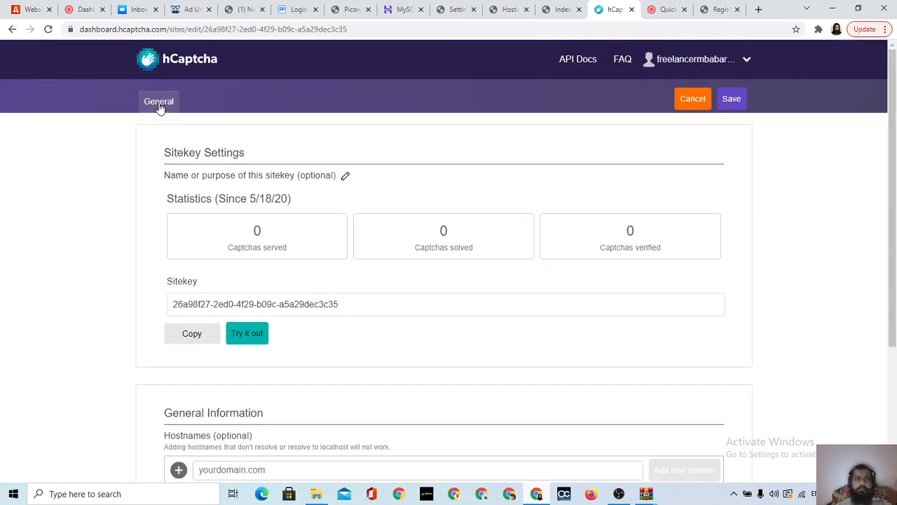
{"action": "scroll", "coordinate": [414, 258], "scroll_direction": "down", "scroll_amount": 3}
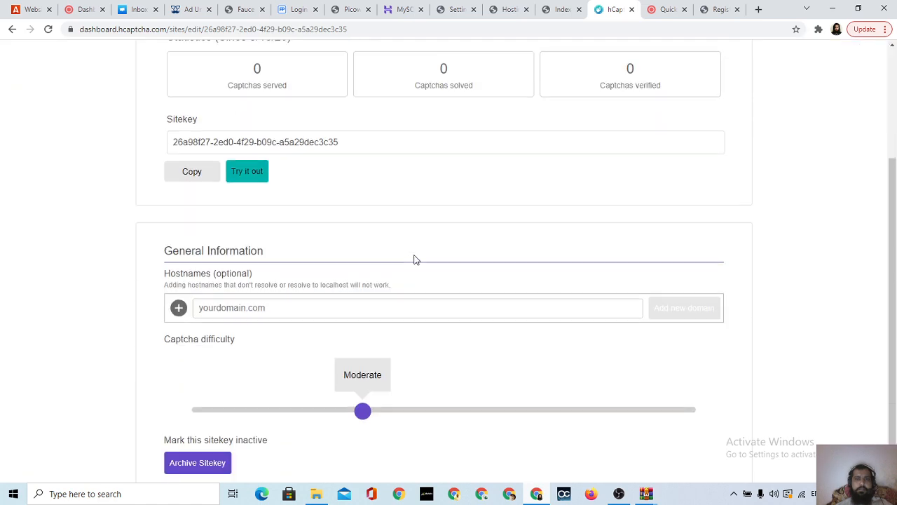
{"action": "scroll", "coordinate": [414, 258], "scroll_direction": "up", "scroll_amount": 3}
{"action": "scroll", "coordinate": [414, 261], "scroll_direction": "down", "scroll_amount": 3}
{"action": "scroll", "coordinate": [430, 272], "scroll_direction": "up", "scroll_amount": 3}
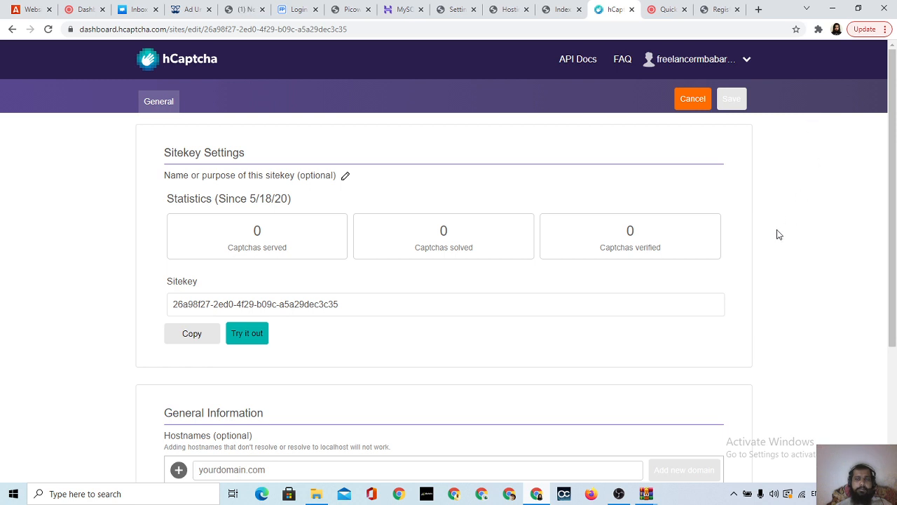
{"action": "left_click", "coordinate": [11, 29]}
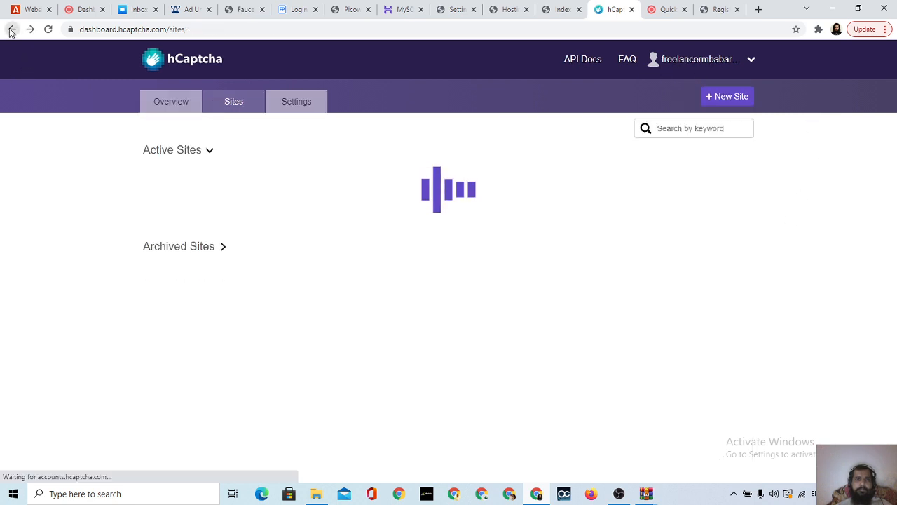
{"action": "left_click", "coordinate": [174, 104]}
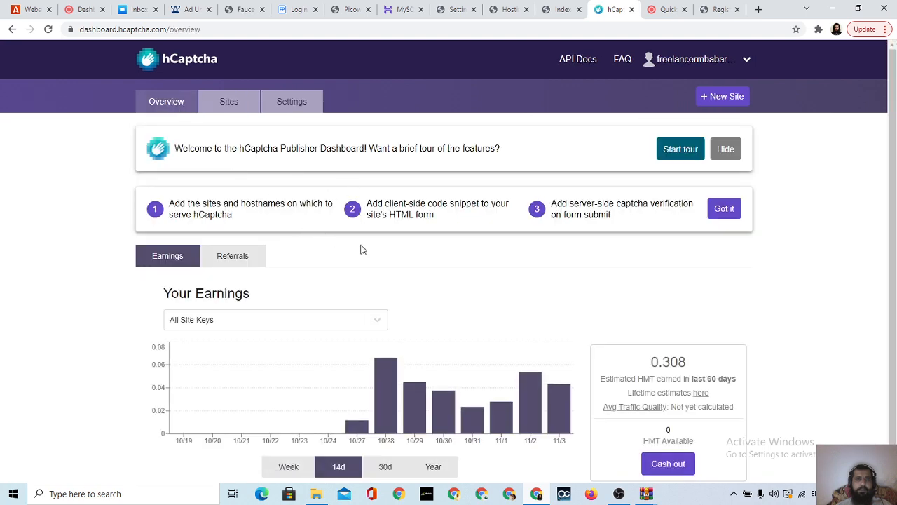
Copy the account secret key from hCaptcha Settings and return to the faucet admin page.
{"action": "scroll", "coordinate": [542, 310], "scroll_direction": "down", "scroll_amount": 1}
{"action": "scroll", "coordinate": [543, 310], "scroll_direction": "up", "scroll_amount": 1}
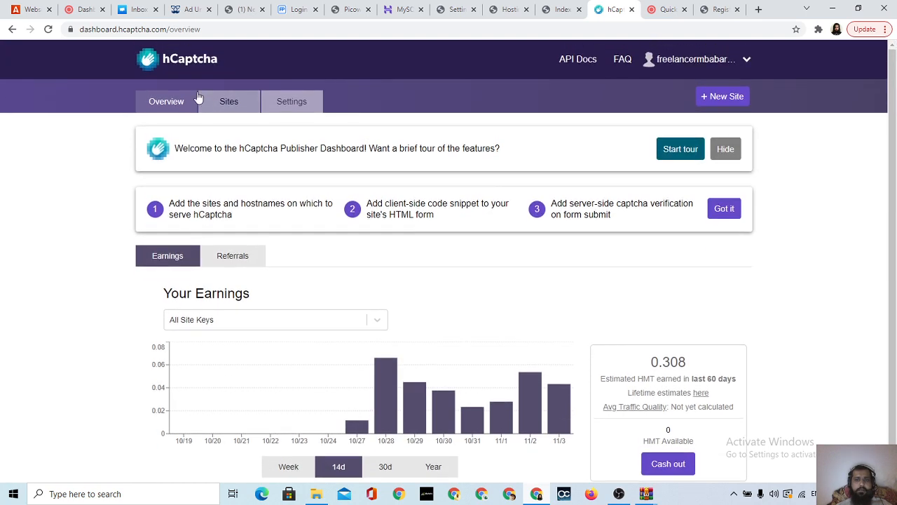
{"action": "left_click", "coordinate": [222, 106]}
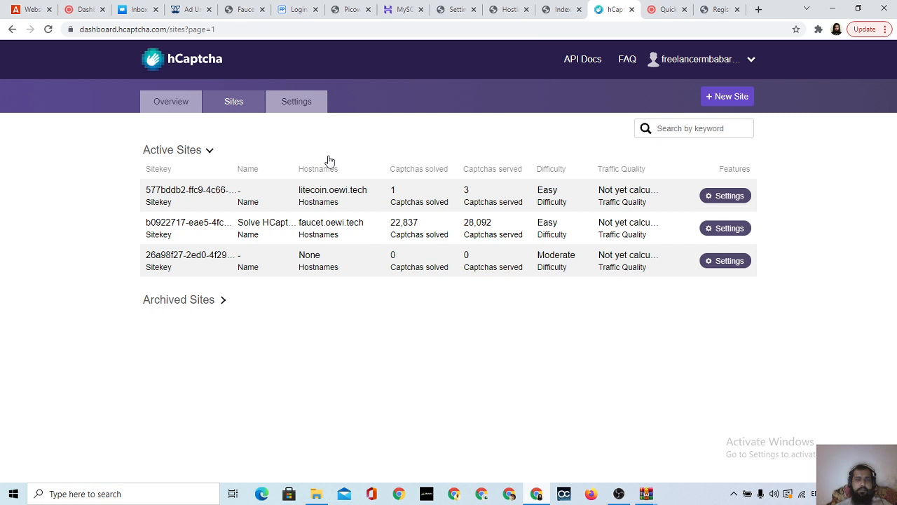
{"action": "left_click", "coordinate": [292, 99]}
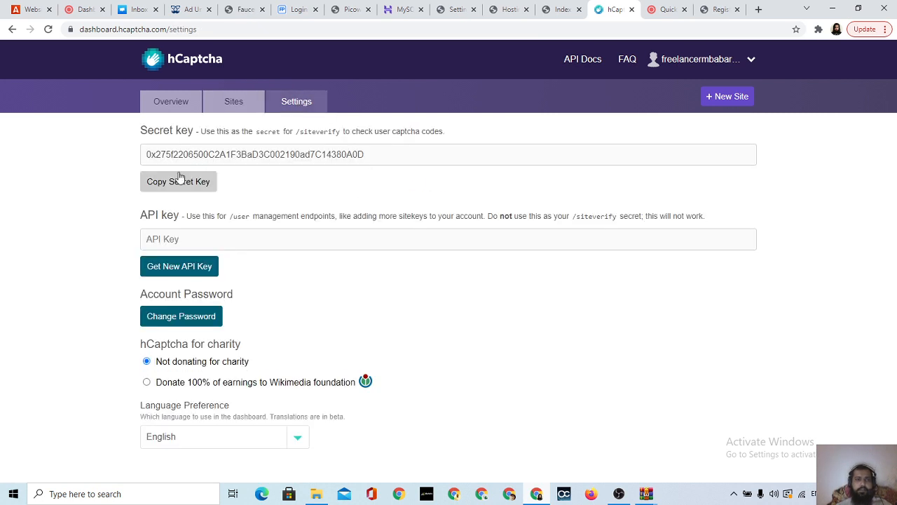
{"action": "left_click", "coordinate": [177, 182]}
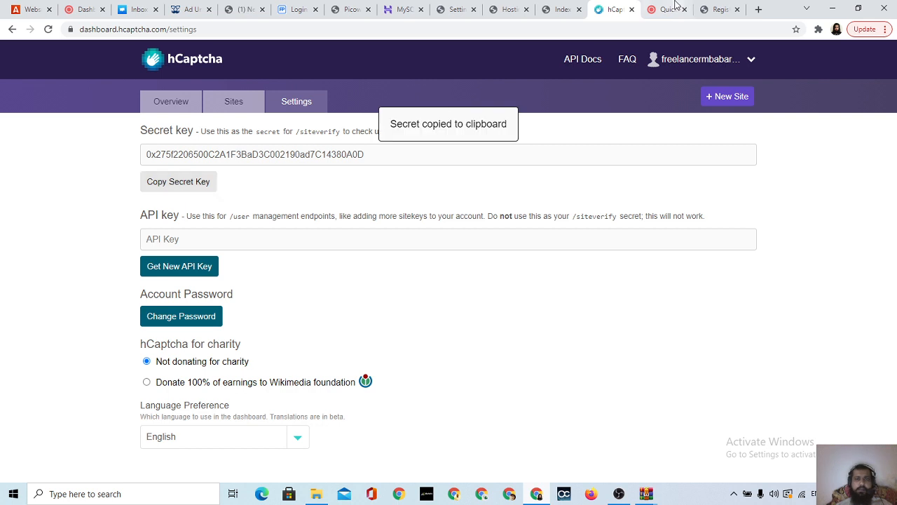
{"action": "left_click", "coordinate": [454, 10]}
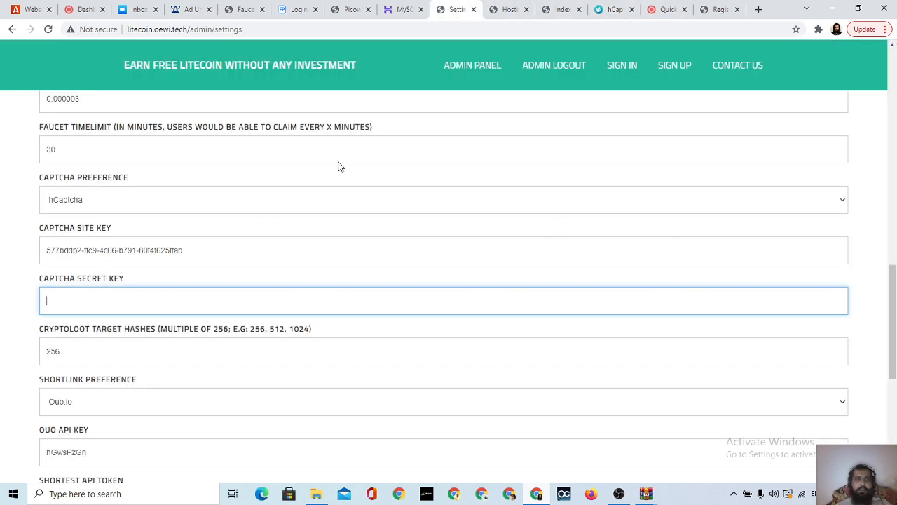
Paste the hCaptcha secret key into Captcha Secret Key and update the faucet settings.
{"action": "key", "text": "ctrl+v"}
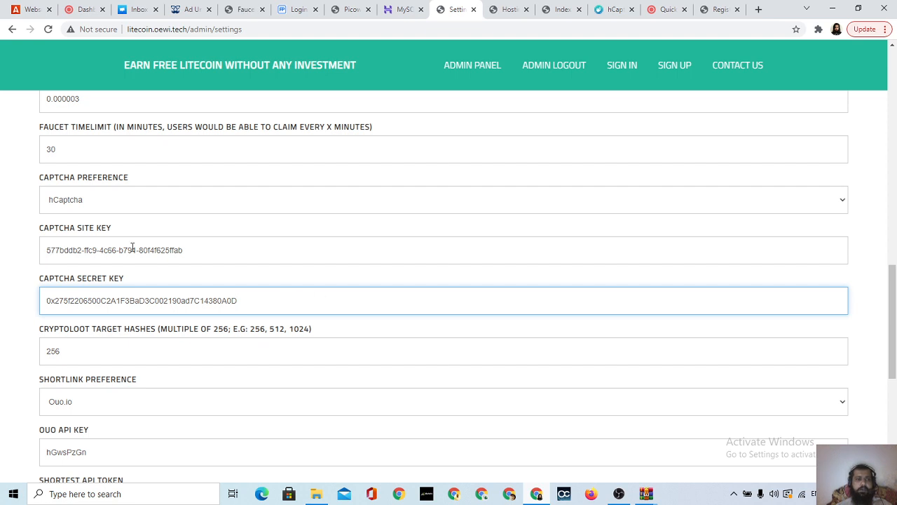
{"action": "scroll", "coordinate": [190, 277], "scroll_direction": "down", "scroll_amount": 4}
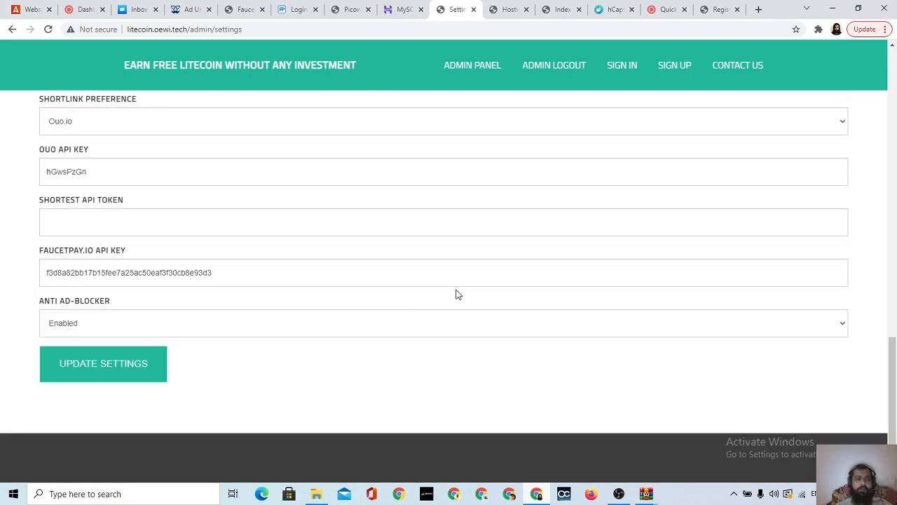
{"action": "left_click", "coordinate": [102, 369]}
{"action": "left_click", "coordinate": [610, 9]}
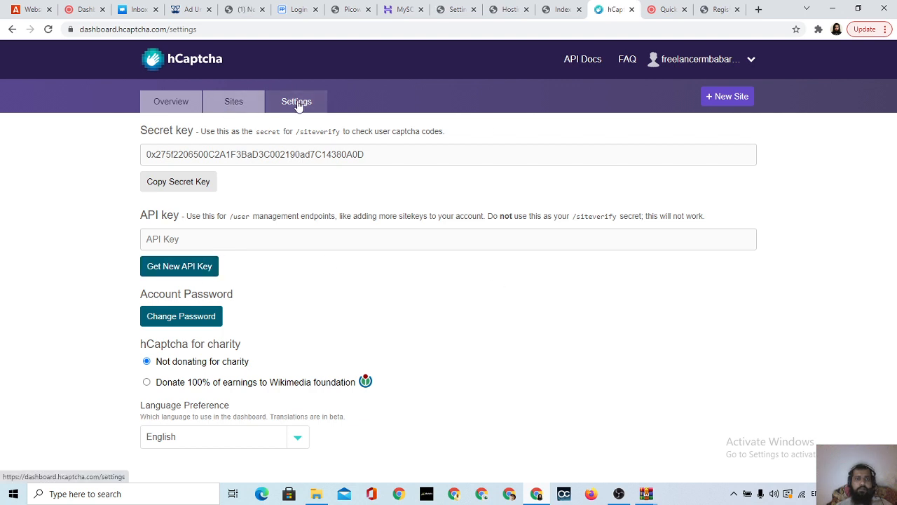
{"action": "left_click", "coordinate": [718, 9]}
Autofill the username, e-mail and repeated e-mail from saved entries.
{"action": "left_click", "coordinate": [387, 224]}
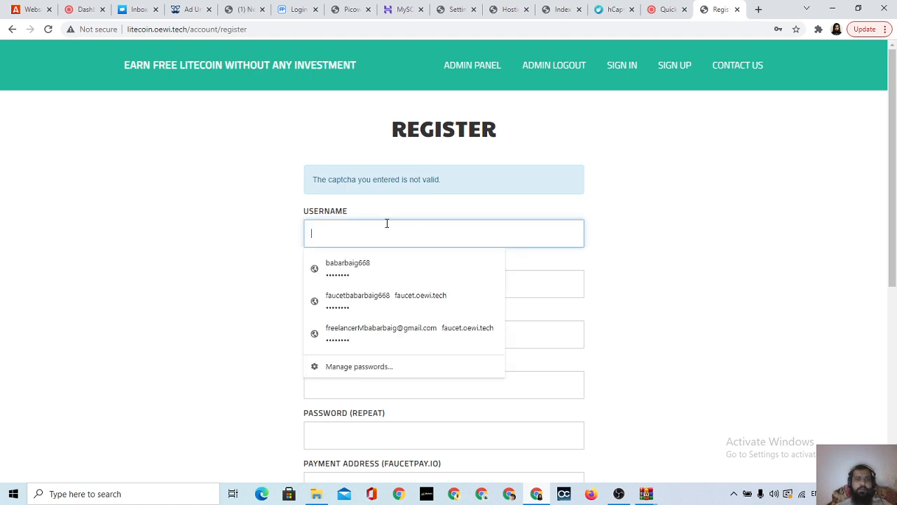
{"action": "left_click", "coordinate": [390, 268]}
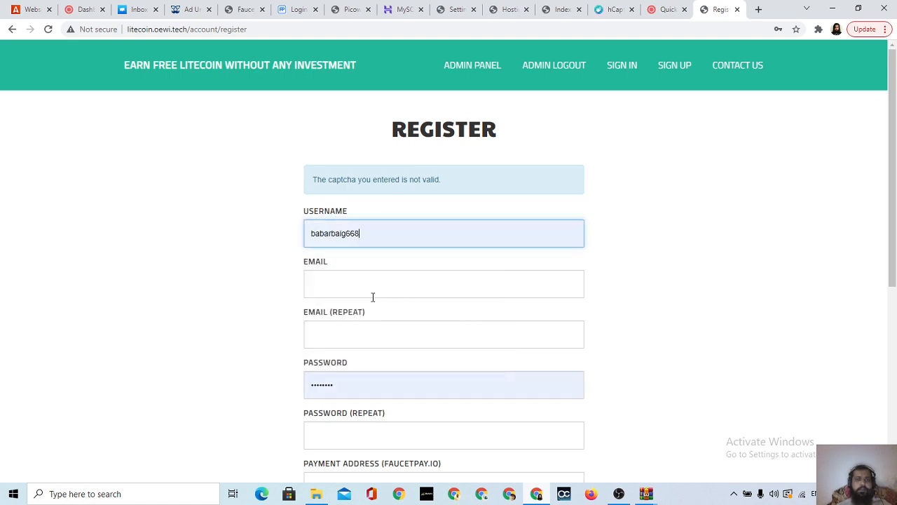
{"action": "left_click", "coordinate": [372, 292]}
{"action": "left_click", "coordinate": [363, 313]}
{"action": "left_click", "coordinate": [421, 329]}
{"action": "left_click", "coordinate": [427, 365]}
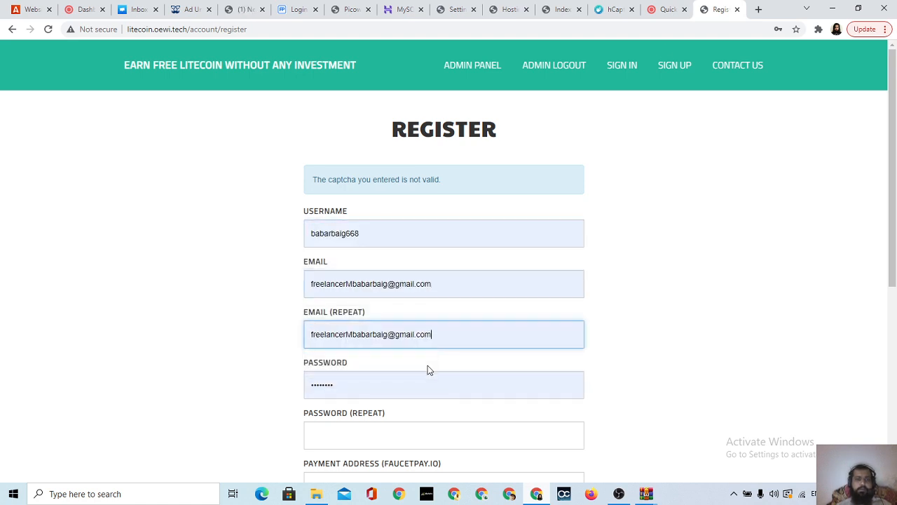
Retype the password in both password fields, then focus Payment Address.
{"action": "double_click", "coordinate": [360, 389]}
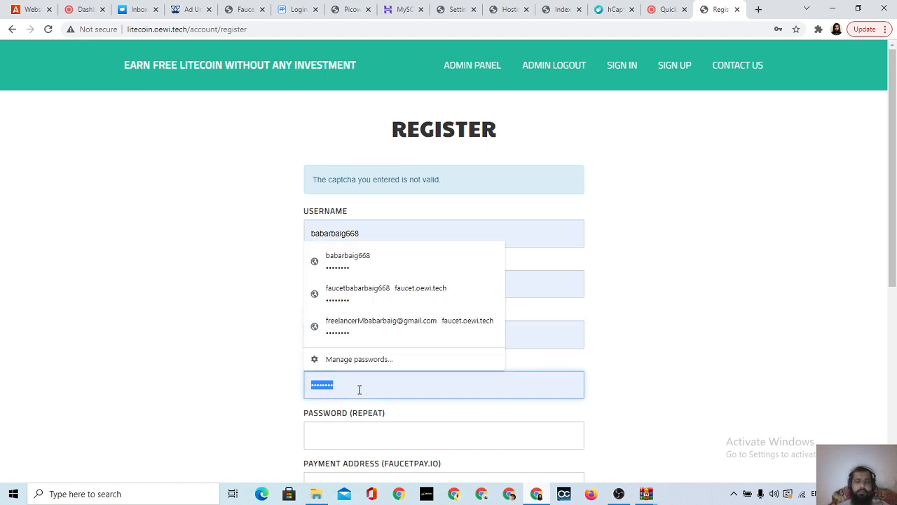
{"action": "type", "text": "•••"}
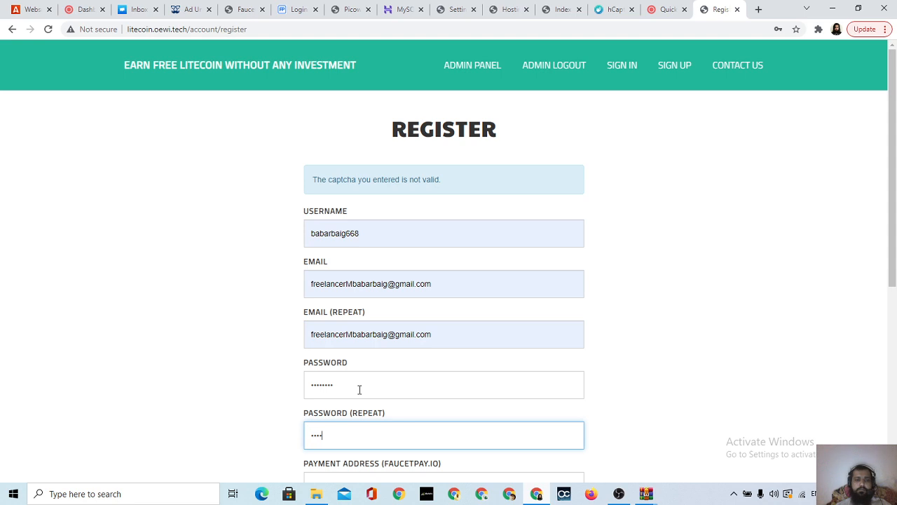
{"action": "type", "text": "****"}
{"action": "scroll", "coordinate": [360, 390], "scroll_direction": "down", "scroll_amount": 3}
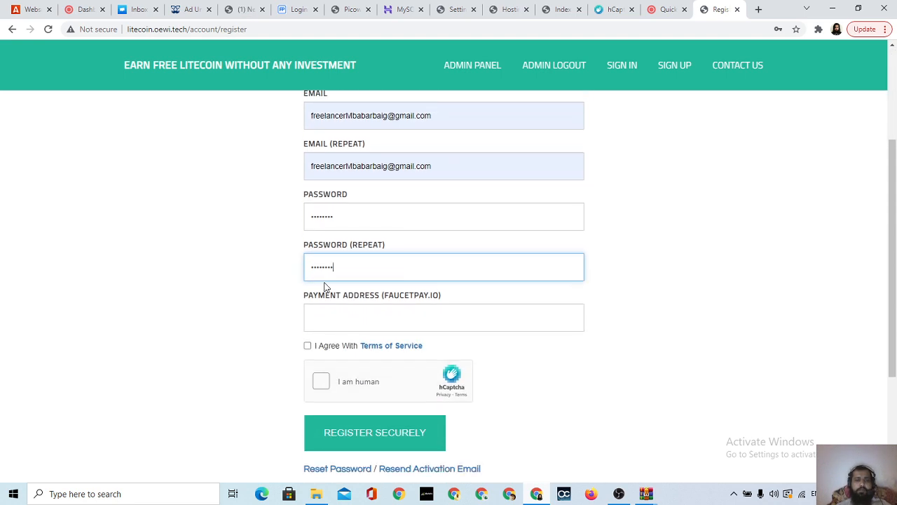
{"action": "left_click", "coordinate": [352, 317]}
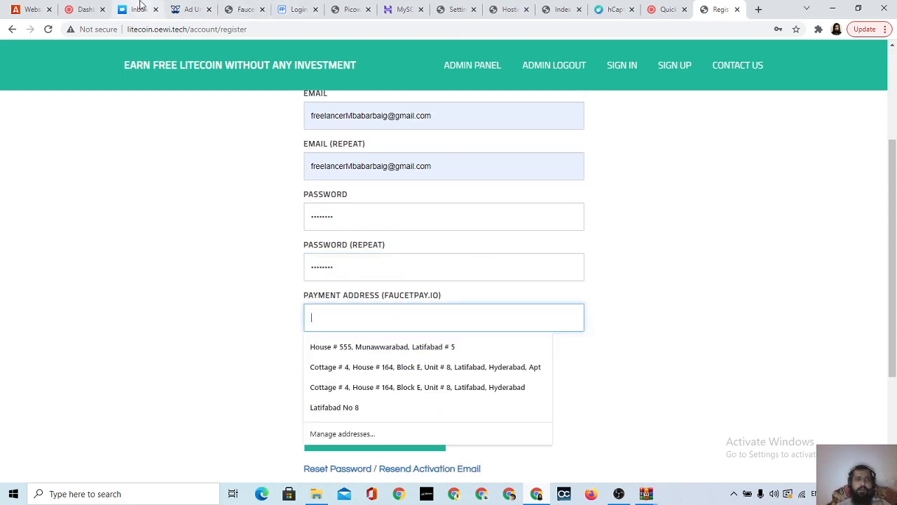
{"action": "left_click", "coordinate": [297, 9]}
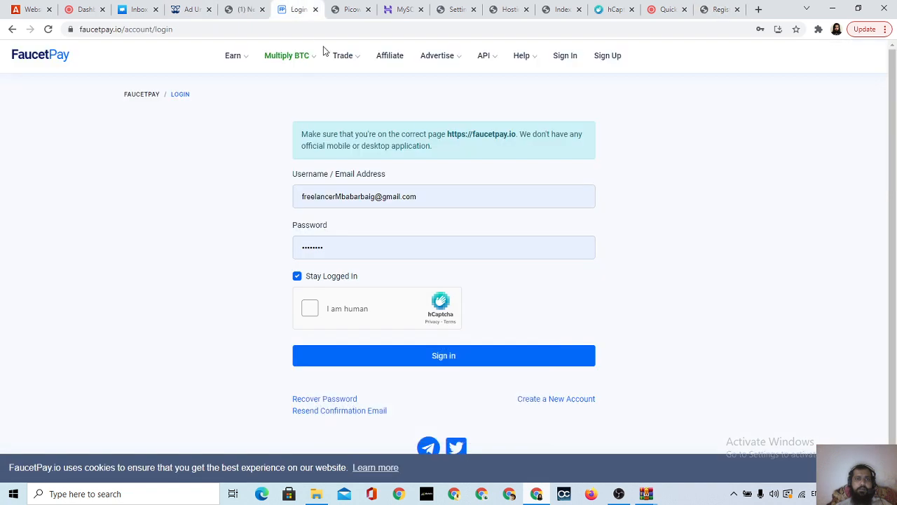
Pass the hCaptcha bus image challenge and sign in to FaucetPay.
{"action": "left_click", "coordinate": [310, 308]}
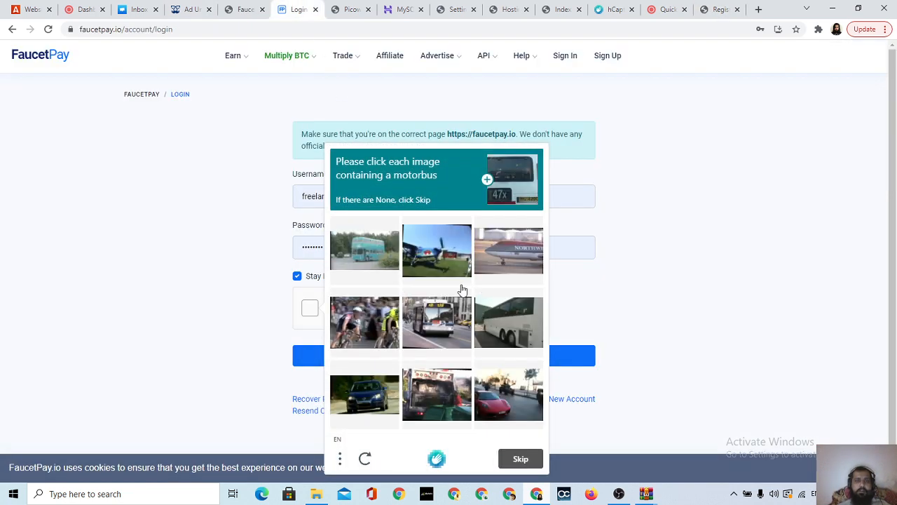
{"action": "left_click", "coordinate": [368, 250]}
{"action": "left_click", "coordinate": [449, 329]}
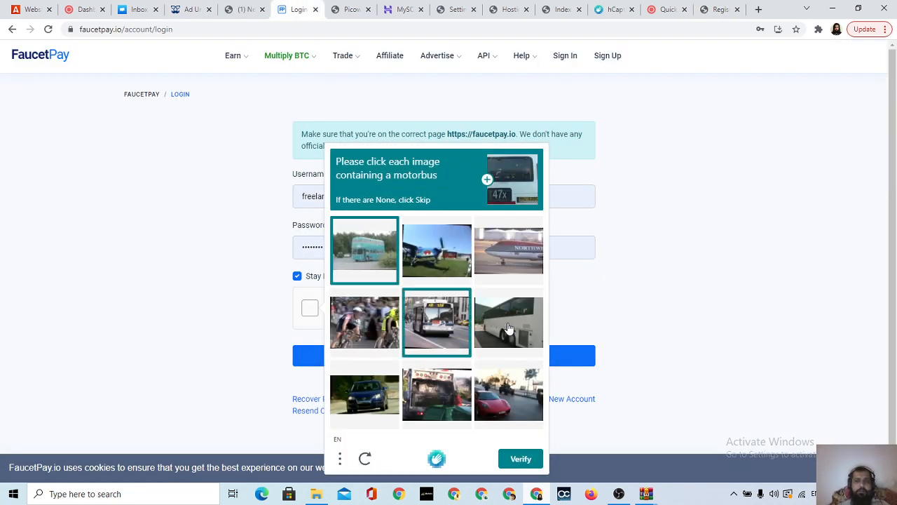
{"action": "left_click", "coordinate": [510, 331]}
{"action": "left_click", "coordinate": [440, 403]}
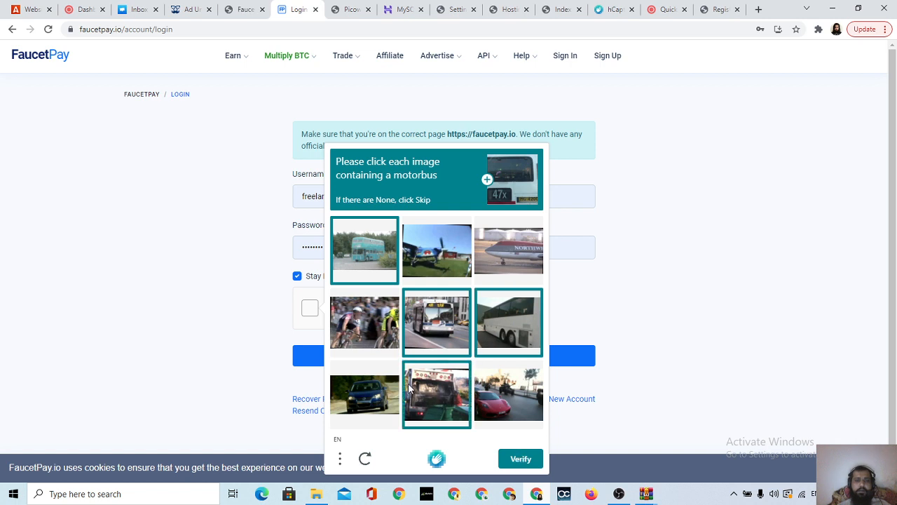
{"action": "left_click", "coordinate": [383, 358]}
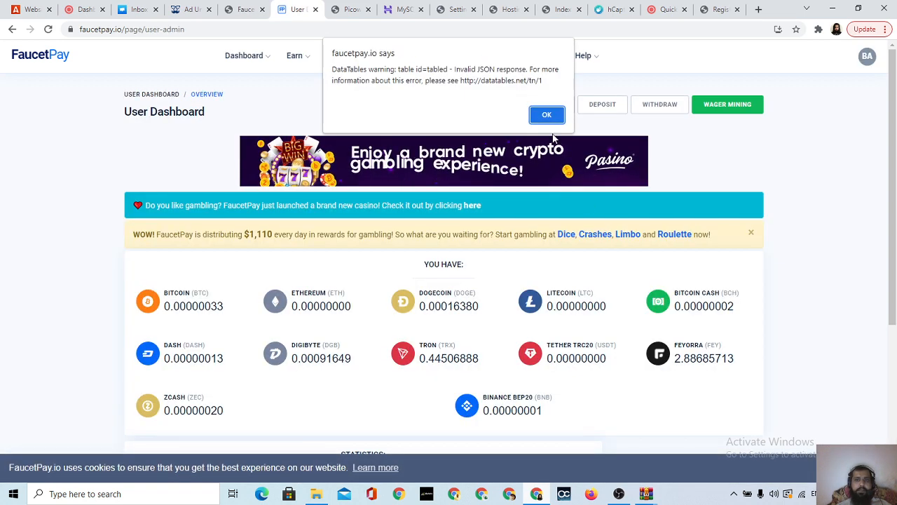
Dismiss the DataTables warning, then sign in again after a motorcycle hCaptcha challenge.
{"action": "left_click", "coordinate": [547, 114]}
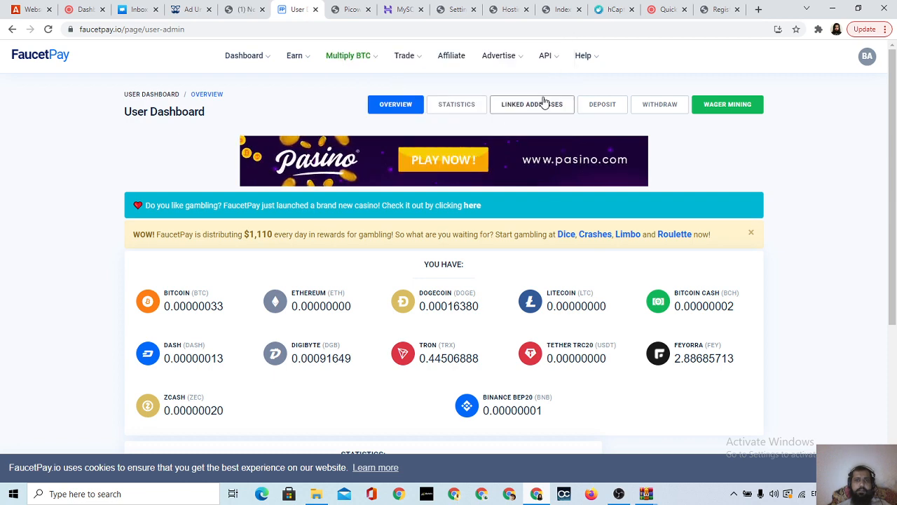
{"action": "left_click", "coordinate": [609, 102]}
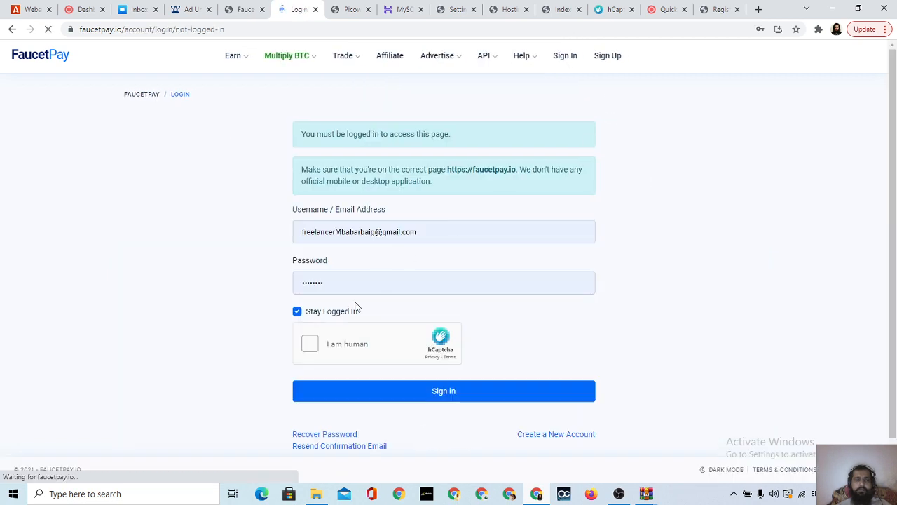
{"action": "left_click", "coordinate": [309, 343]}
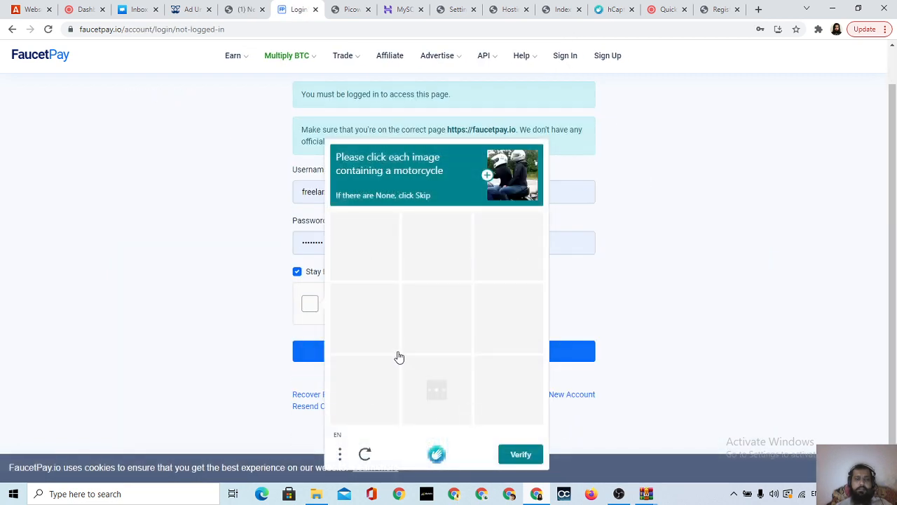
{"action": "left_click", "coordinate": [385, 239]}
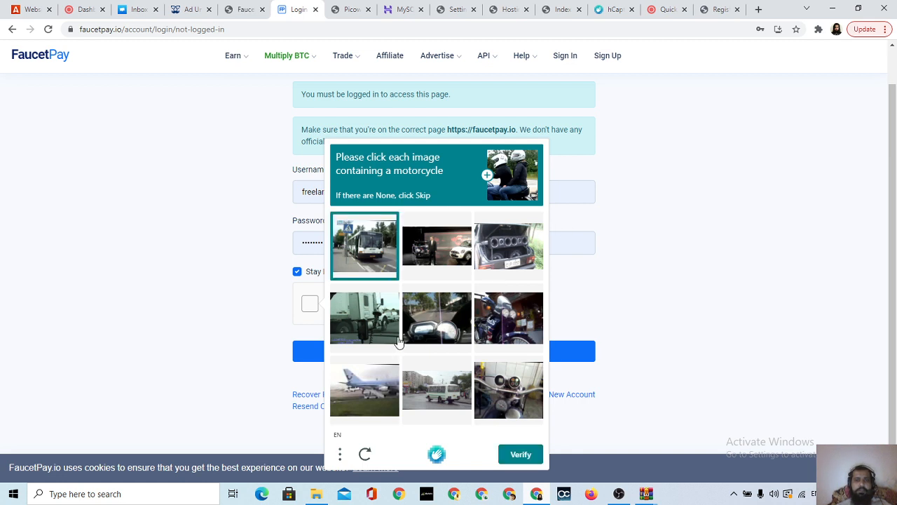
{"action": "left_click", "coordinate": [436, 392]}
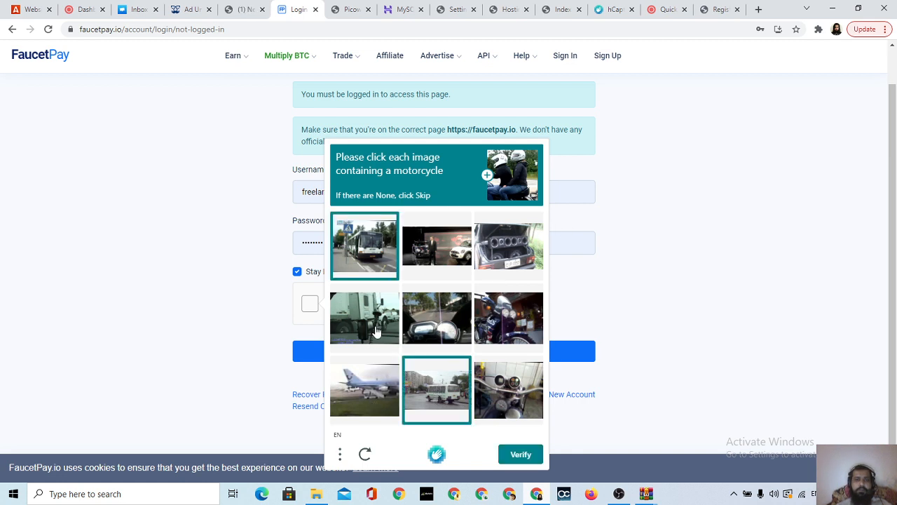
{"action": "left_click", "coordinate": [436, 391]}
{"action": "left_click", "coordinate": [358, 274]}
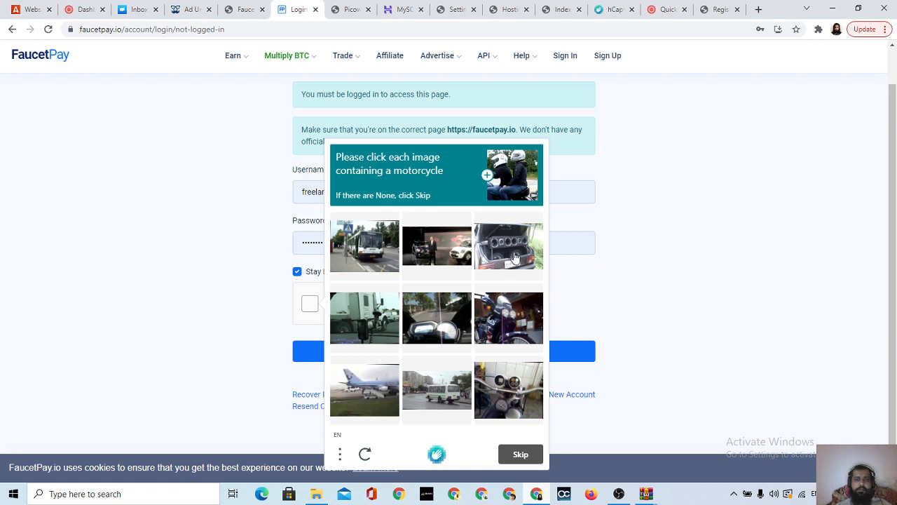
{"action": "left_click", "coordinate": [505, 318]}
{"action": "left_click", "coordinate": [440, 319]}
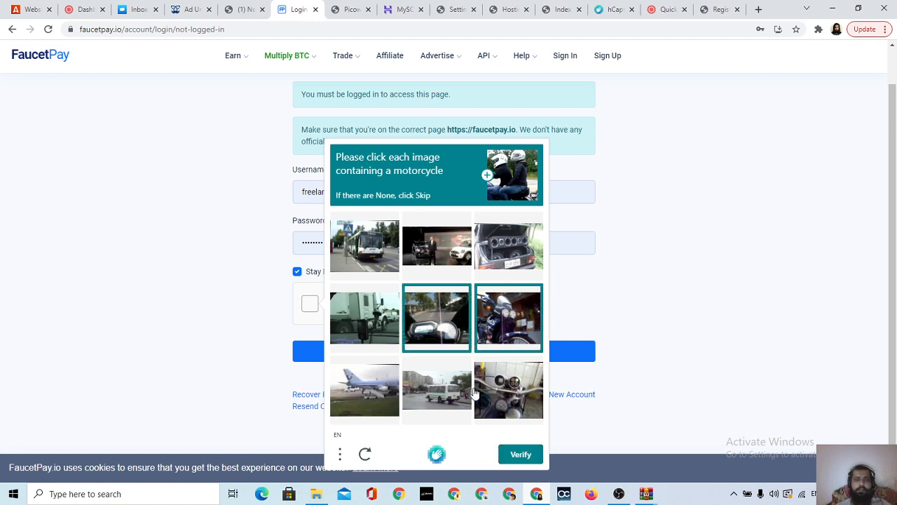
{"action": "left_click", "coordinate": [508, 395]}
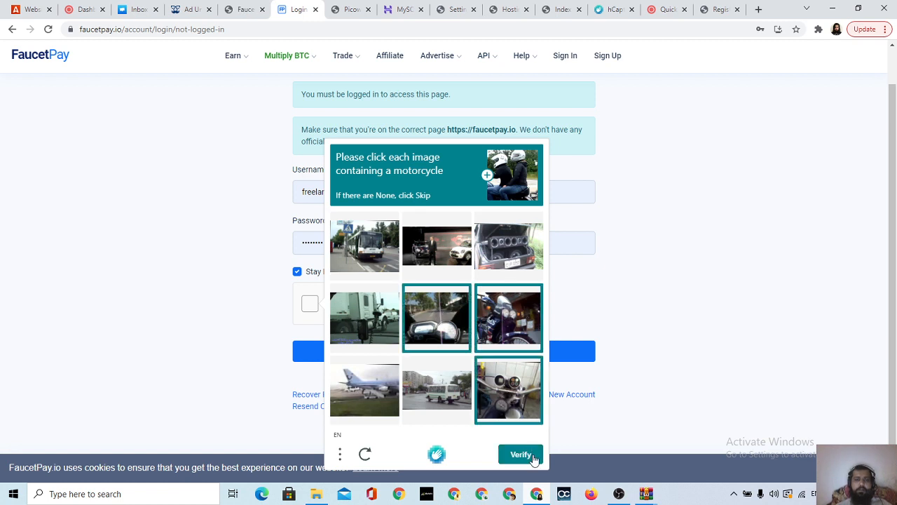
{"action": "left_click", "coordinate": [406, 364]}
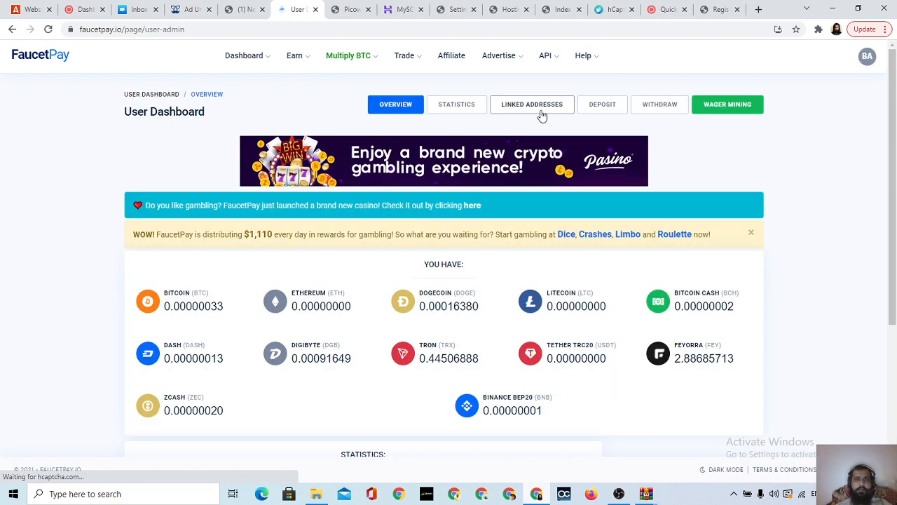
Copy the Litecoin address from the Deposit page and return to the faucet Register tab.
{"action": "left_click", "coordinate": [603, 105]}
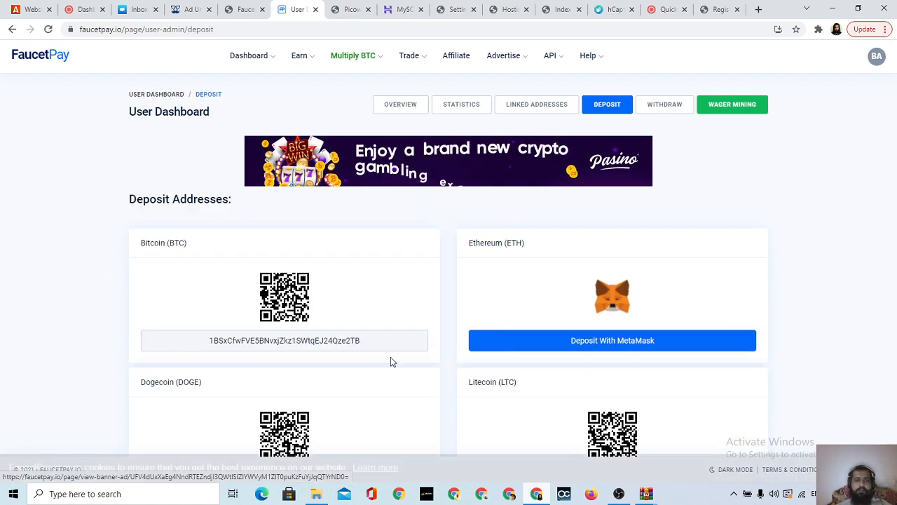
{"action": "scroll", "coordinate": [390, 359], "scroll_direction": "down", "scroll_amount": 3}
{"action": "scroll", "coordinate": [389, 368], "scroll_direction": "down", "scroll_amount": 1}
{"action": "scroll", "coordinate": [342, 403], "scroll_direction": "down", "scroll_amount": 2}
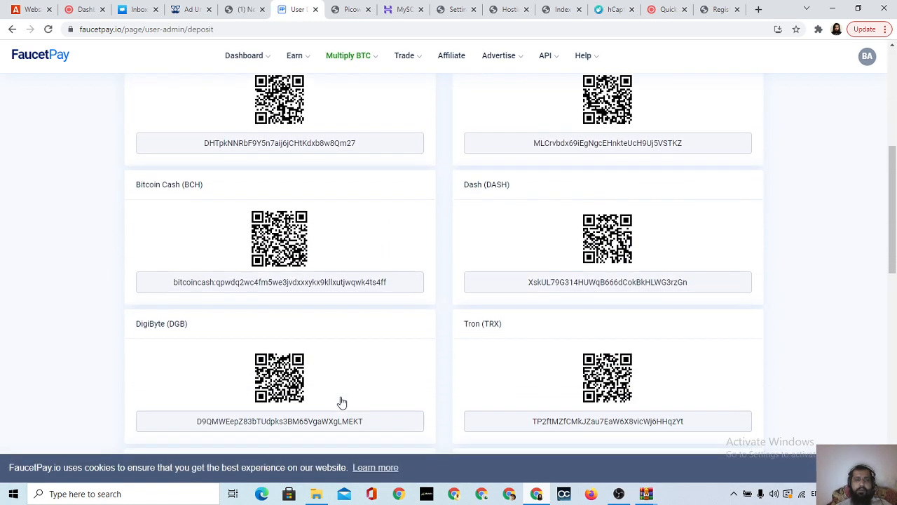
{"action": "scroll", "coordinate": [504, 370], "scroll_direction": "down", "scroll_amount": 2}
{"action": "scroll", "coordinate": [360, 381], "scroll_direction": "down", "scroll_amount": 4}
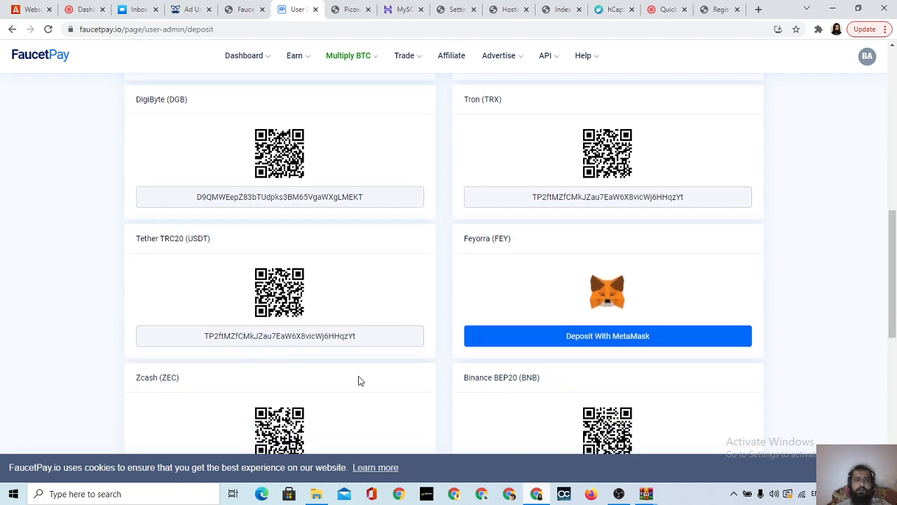
{"action": "scroll", "coordinate": [362, 380], "scroll_direction": "up", "scroll_amount": 8}
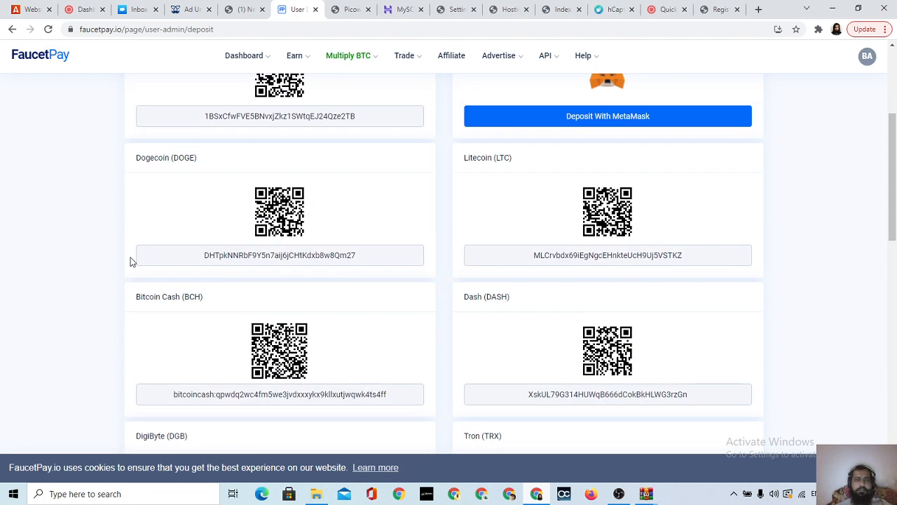
{"action": "scroll", "coordinate": [262, 334], "scroll_direction": "up", "scroll_amount": 2}
{"action": "scroll", "coordinate": [262, 335], "scroll_direction": "down", "scroll_amount": 1}
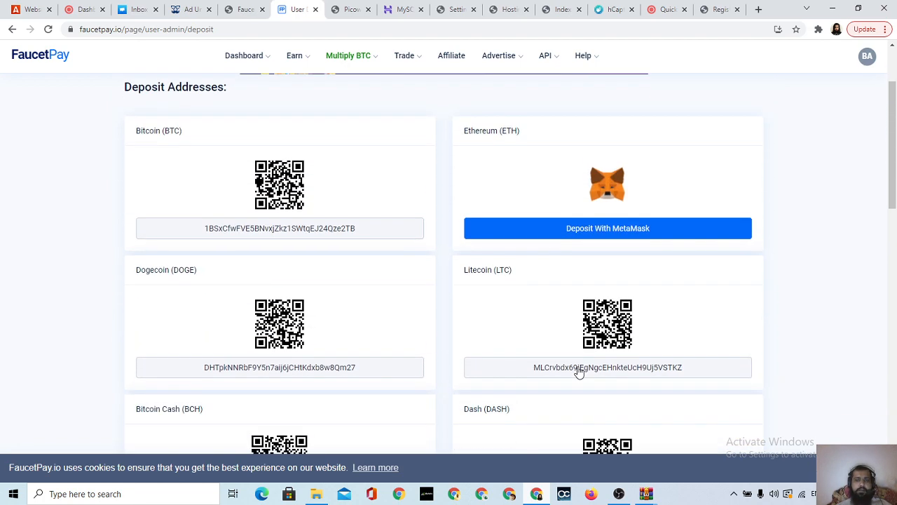
{"action": "left_click", "coordinate": [579, 367]}
{"action": "left_click", "coordinate": [715, 10]}
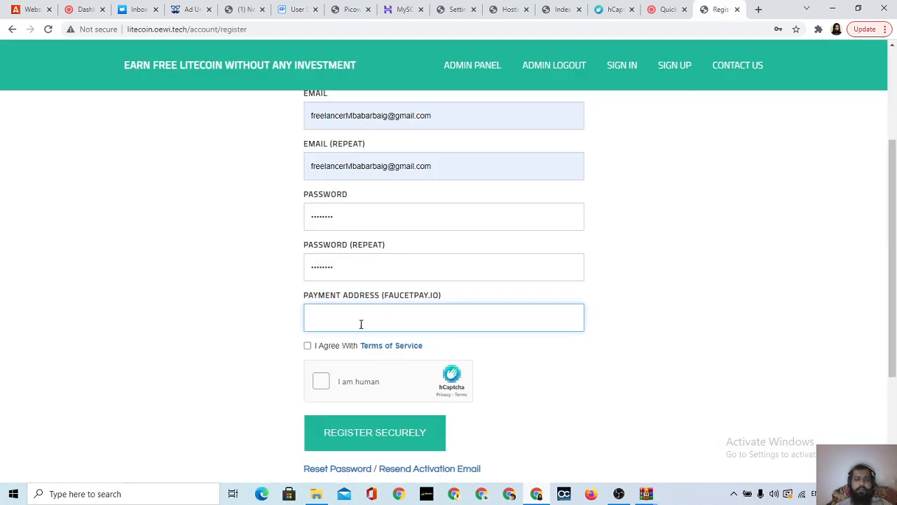
Paste the Litecoin address as payment address, accept the Terms, and pass the motorcycle hCaptcha.
{"action": "left_click", "coordinate": [308, 346]}
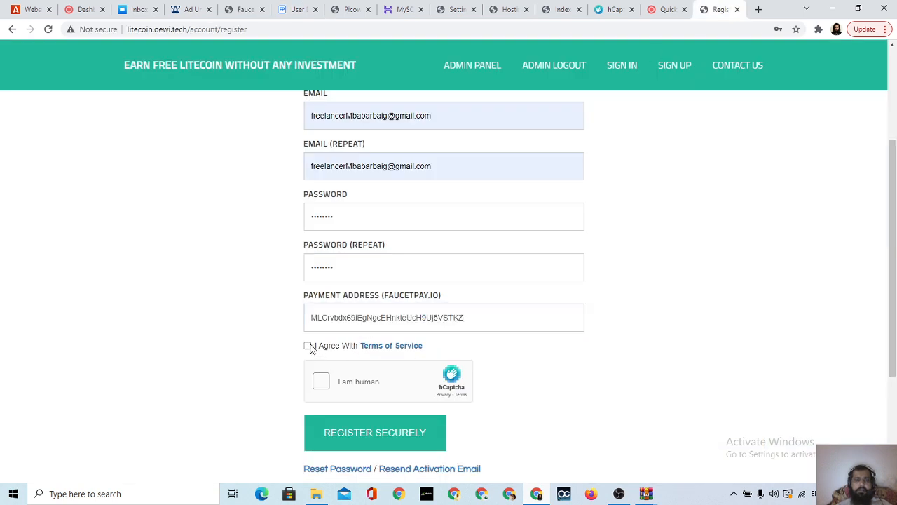
{"action": "left_click", "coordinate": [321, 380]}
{"action": "scroll", "coordinate": [448, 395], "scroll_direction": "down", "scroll_amount": 3}
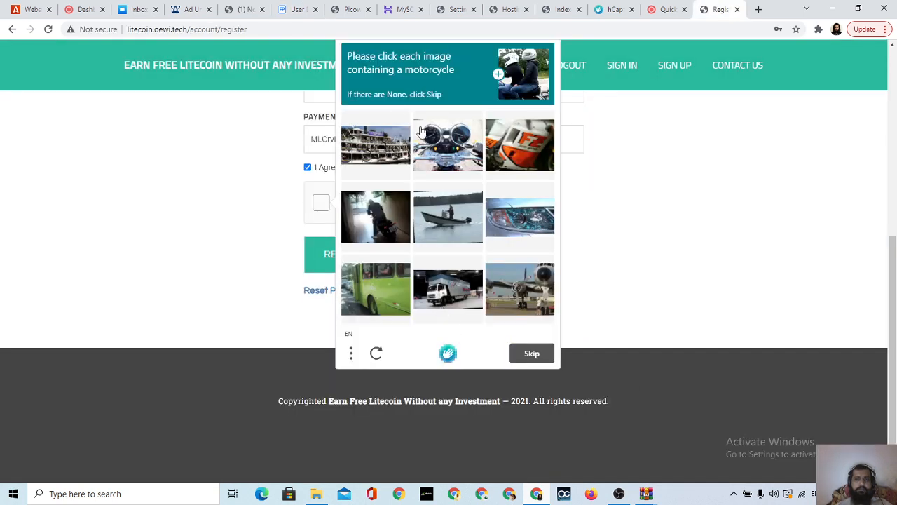
{"action": "left_click", "coordinate": [446, 149]}
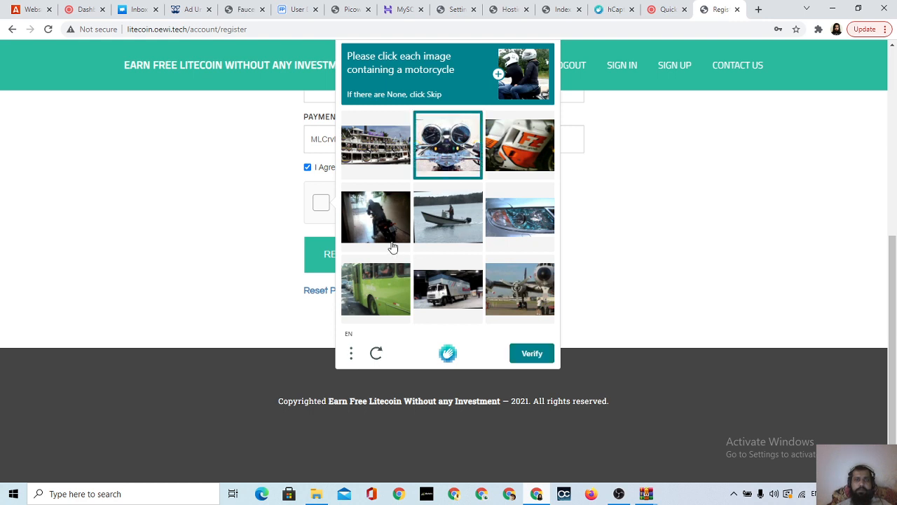
{"action": "left_click", "coordinate": [365, 223]}
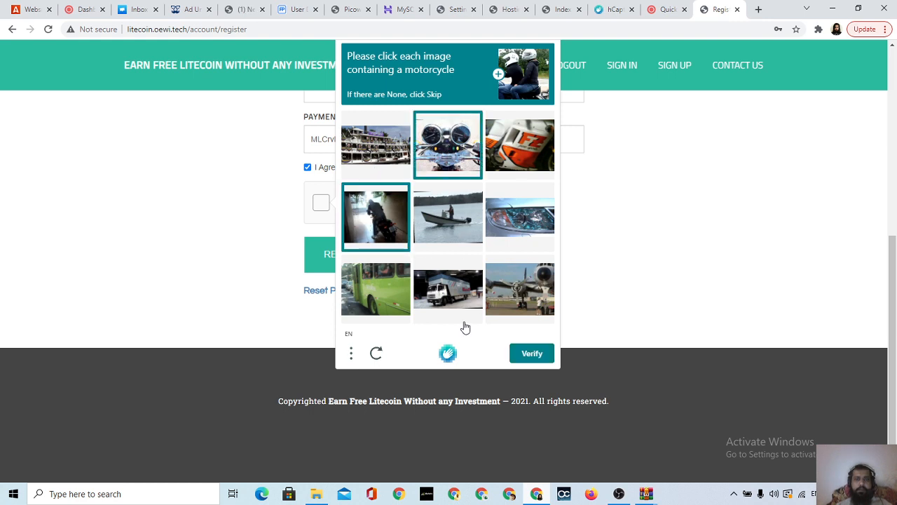
{"action": "left_click", "coordinate": [524, 140]}
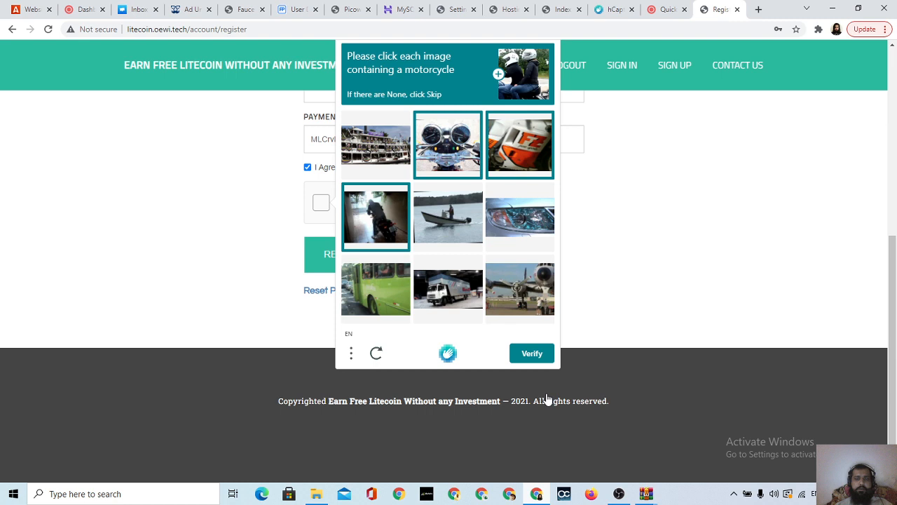
{"action": "left_click", "coordinate": [532, 354]}
Register the account, dismiss the password warning, and go to the sign-in page.
{"action": "left_click", "coordinate": [356, 255]}
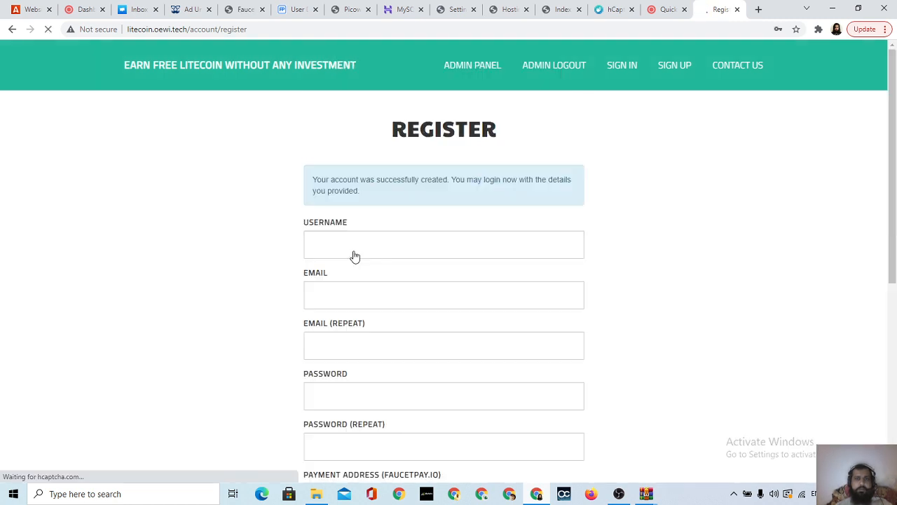
{"action": "left_click", "coordinate": [545, 178]}
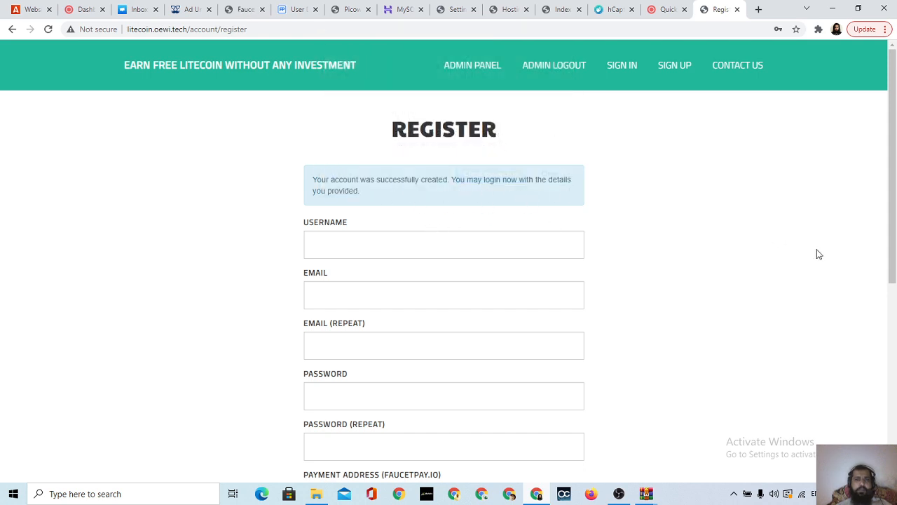
{"action": "left_click", "coordinate": [628, 66]}
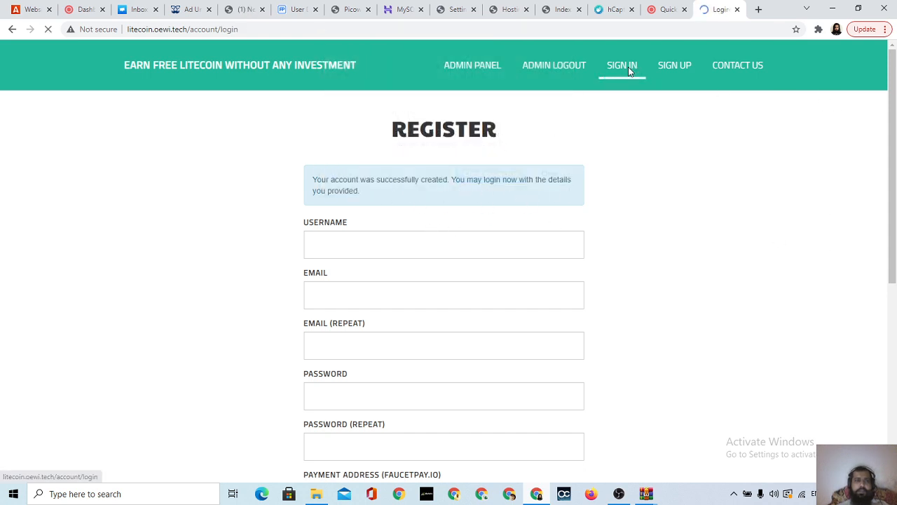
Fill in the saved login from autofill and turn on Stay Logged In.
{"action": "left_click", "coordinate": [371, 191]}
{"action": "left_click", "coordinate": [369, 224]}
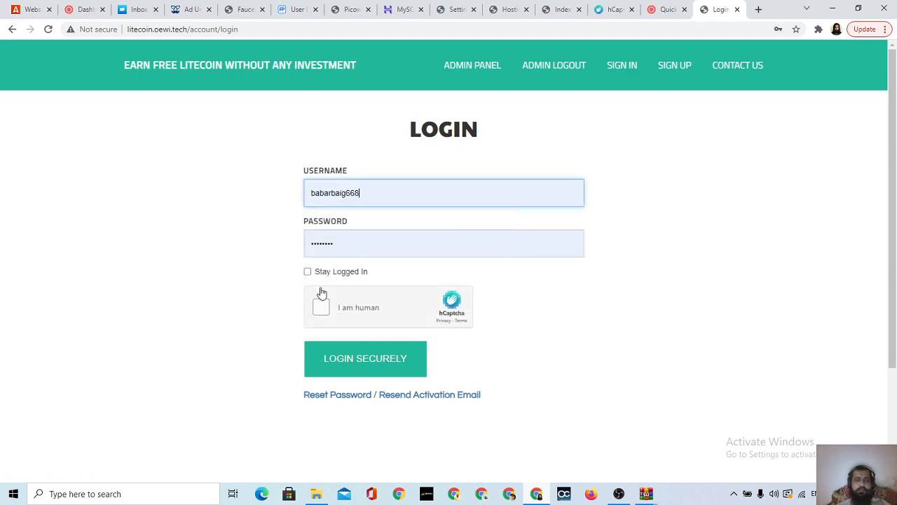
{"action": "left_click", "coordinate": [323, 274]}
Pass the motorcycle and car hCaptcha challenges and log in securely.
{"action": "left_click", "coordinate": [321, 307]}
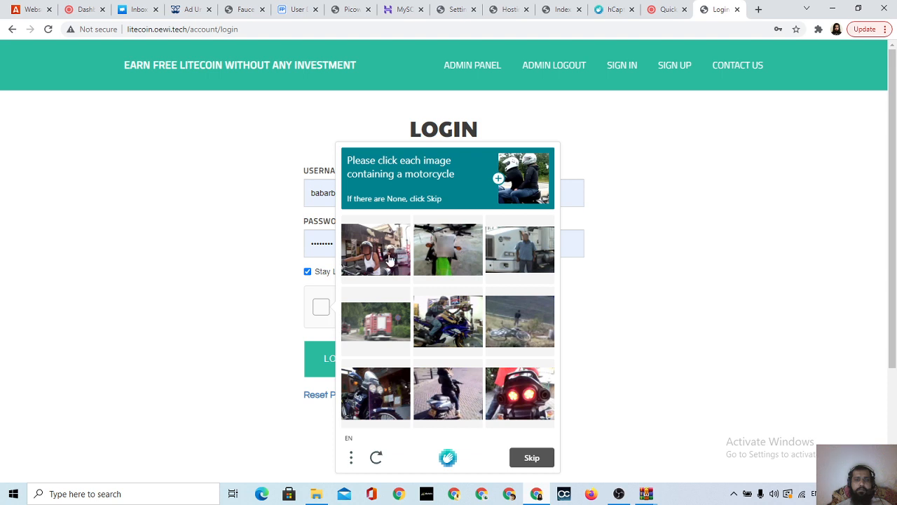
{"action": "left_click", "coordinate": [388, 259]}
{"action": "left_click", "coordinate": [454, 321]}
{"action": "left_click", "coordinate": [520, 333]}
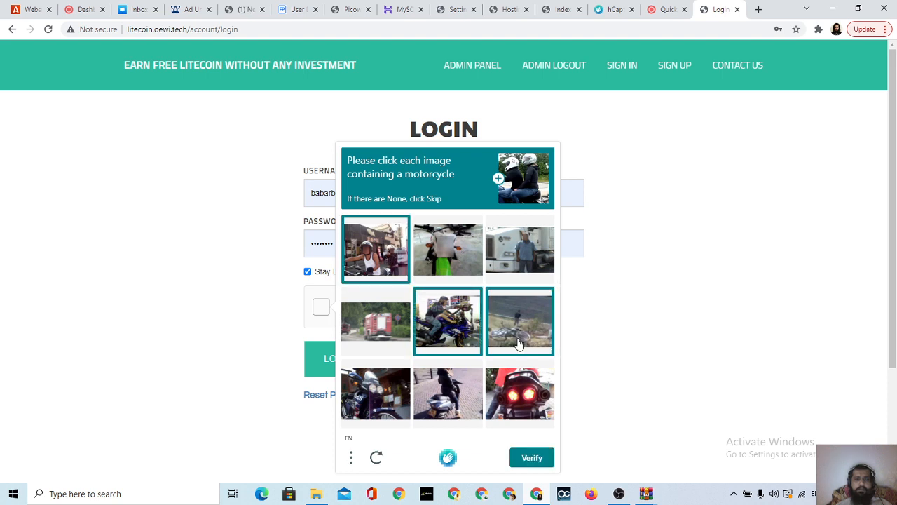
{"action": "left_click", "coordinate": [390, 400]}
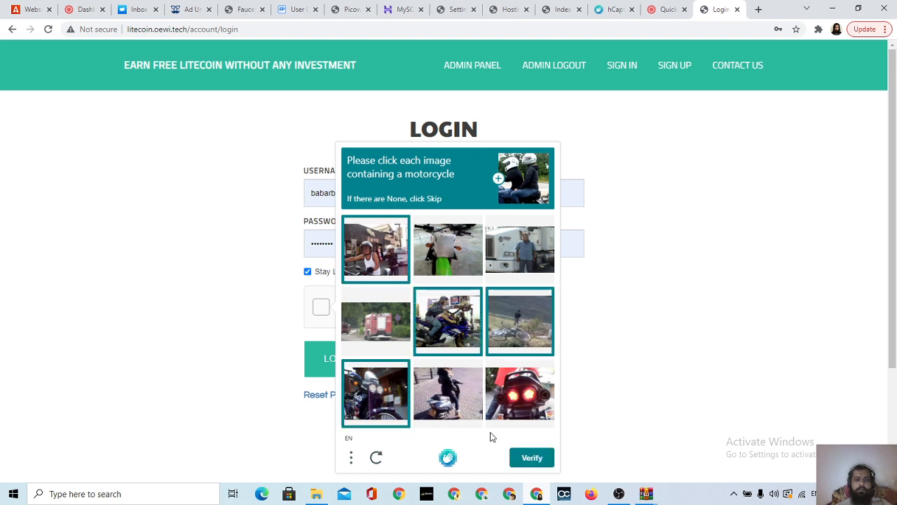
{"action": "left_click", "coordinate": [455, 393]}
{"action": "left_click", "coordinate": [522, 459]}
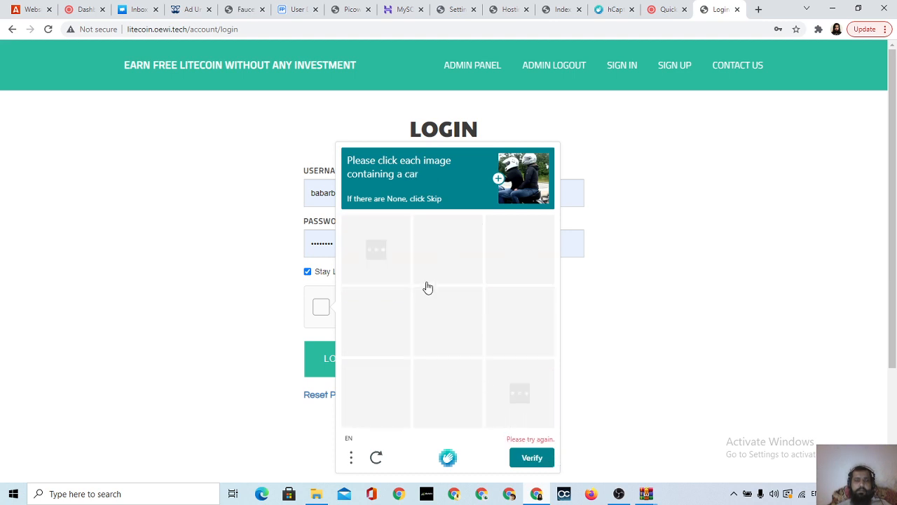
{"action": "left_click", "coordinate": [448, 319]}
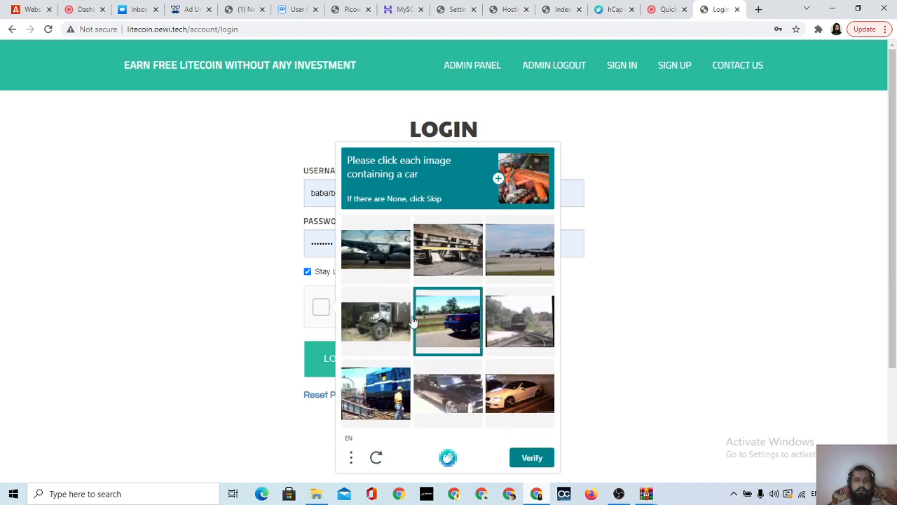
{"action": "left_click", "coordinate": [507, 387]}
{"action": "left_click", "coordinate": [453, 390]}
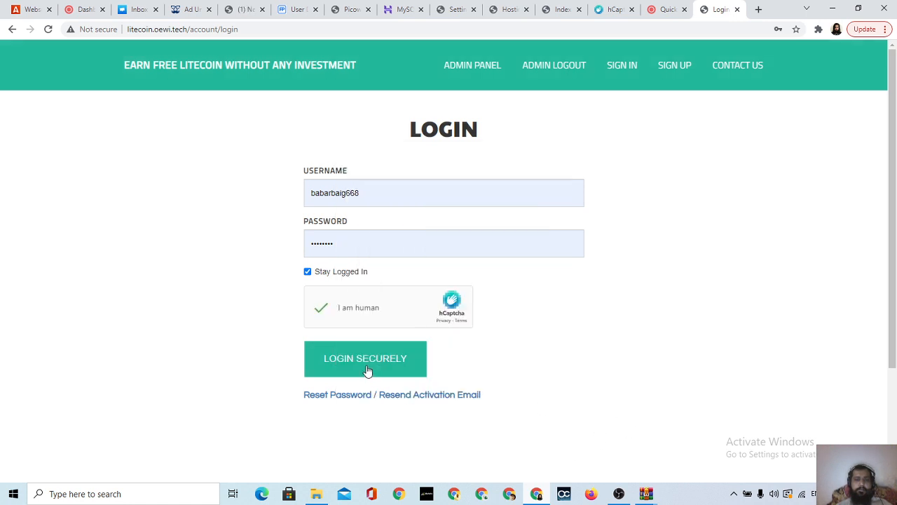
{"action": "left_click", "coordinate": [367, 370]}
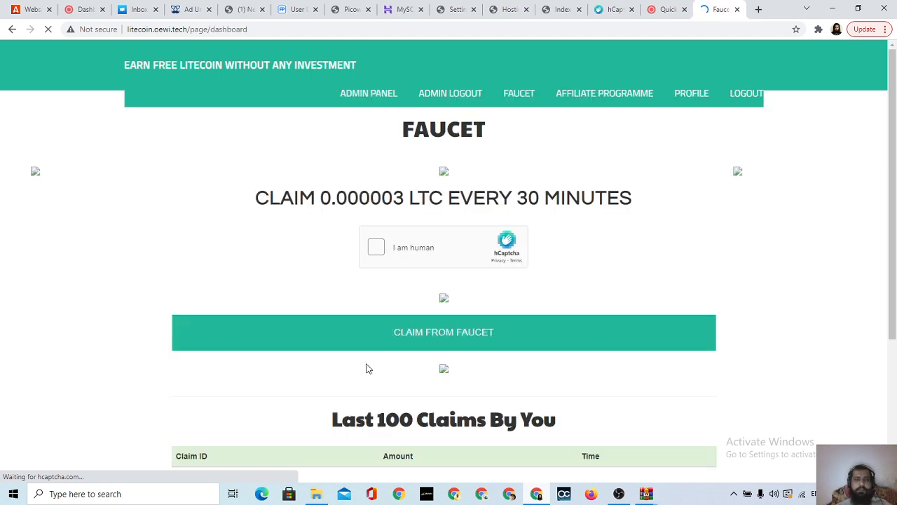
Dismiss Chrome's password breach warning on the faucet page.
{"action": "scroll", "coordinate": [368, 369], "scroll_direction": "down", "scroll_amount": 5}
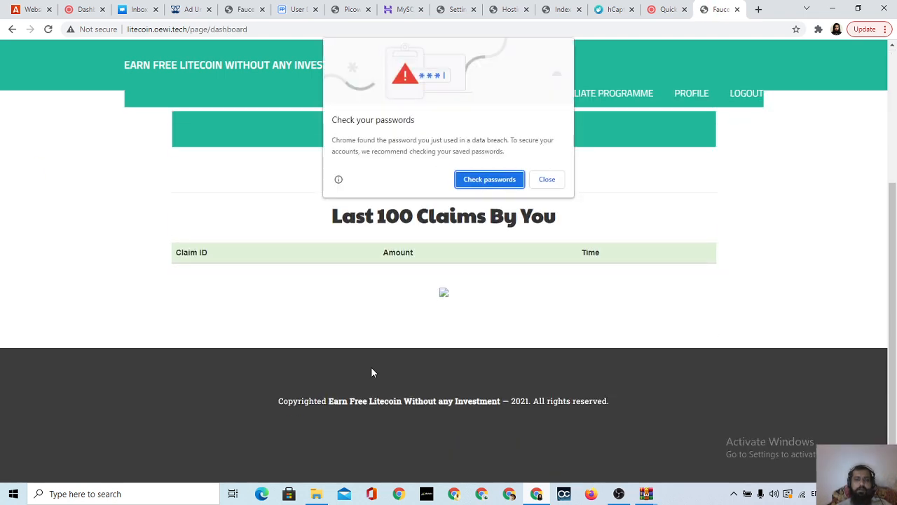
{"action": "left_click", "coordinate": [547, 179]}
{"action": "scroll", "coordinate": [401, 306], "scroll_direction": "up", "scroll_amount": 3}
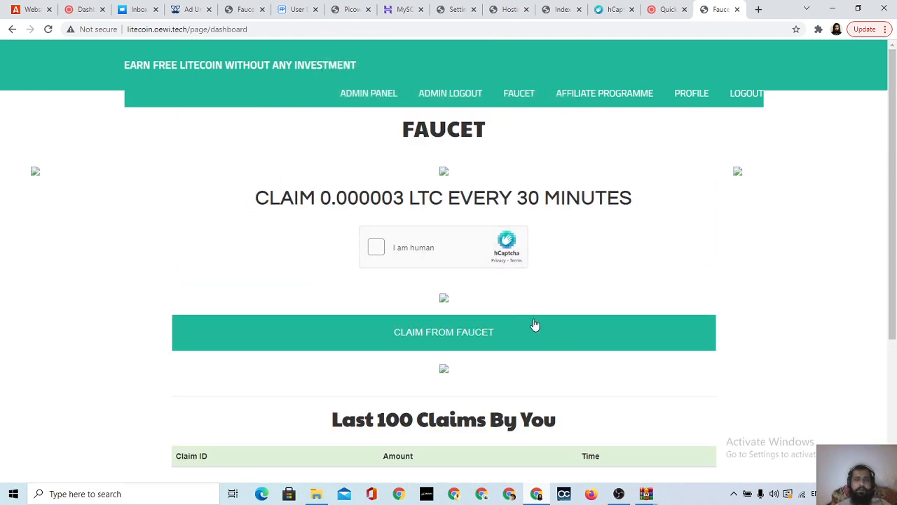
Pass the motorcycle hCaptcha and claim the 0.000003 LTC faucet reward.
{"action": "left_click", "coordinate": [376, 250]}
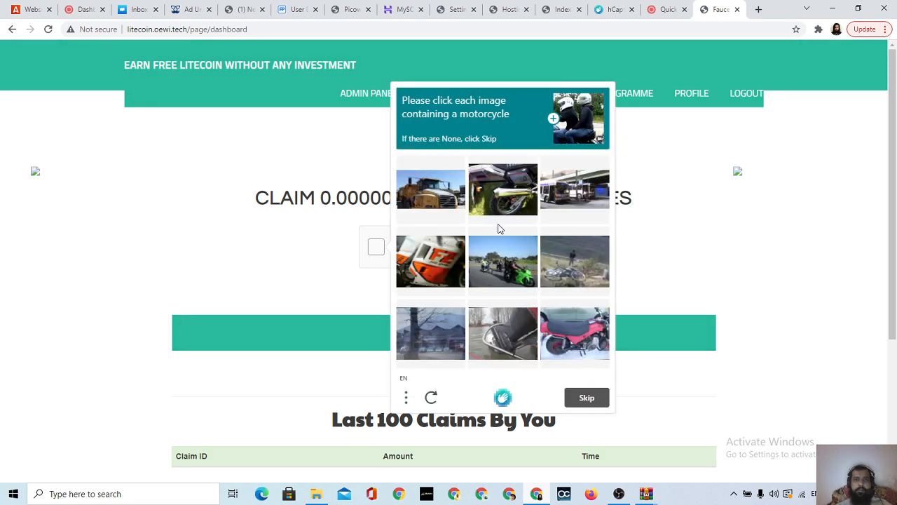
{"action": "left_click", "coordinate": [499, 194]}
{"action": "left_click", "coordinate": [520, 260]}
{"action": "left_click", "coordinate": [569, 268]}
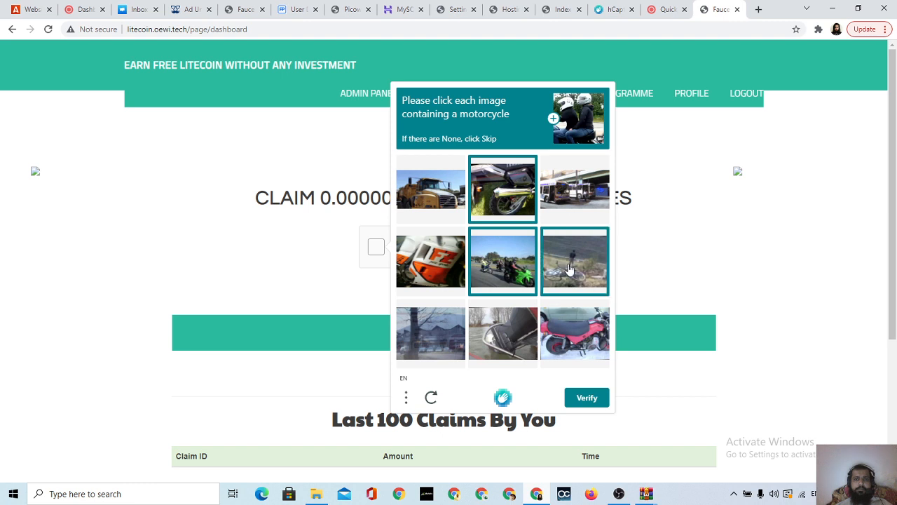
{"action": "left_click", "coordinate": [572, 270]}
{"action": "left_click", "coordinate": [582, 341]}
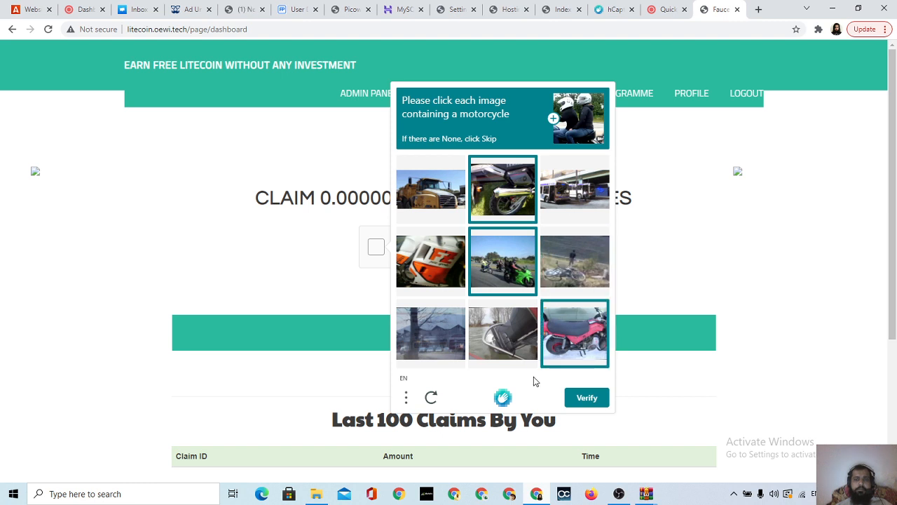
{"action": "left_click", "coordinate": [500, 346]}
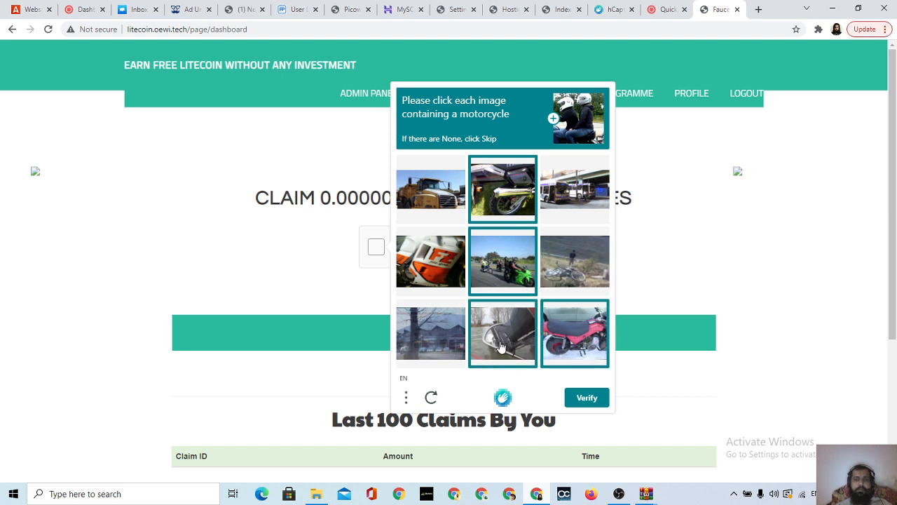
{"action": "left_click", "coordinate": [587, 397]}
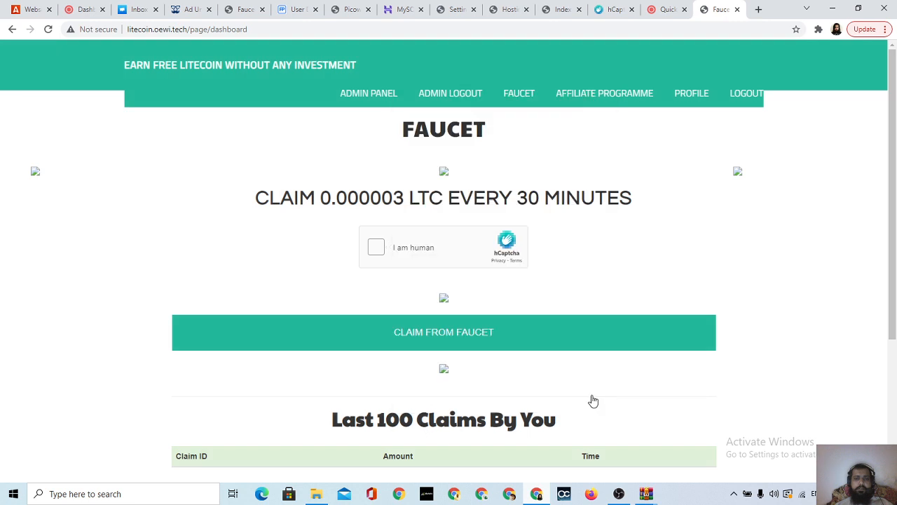
{"action": "left_click", "coordinate": [443, 335]}
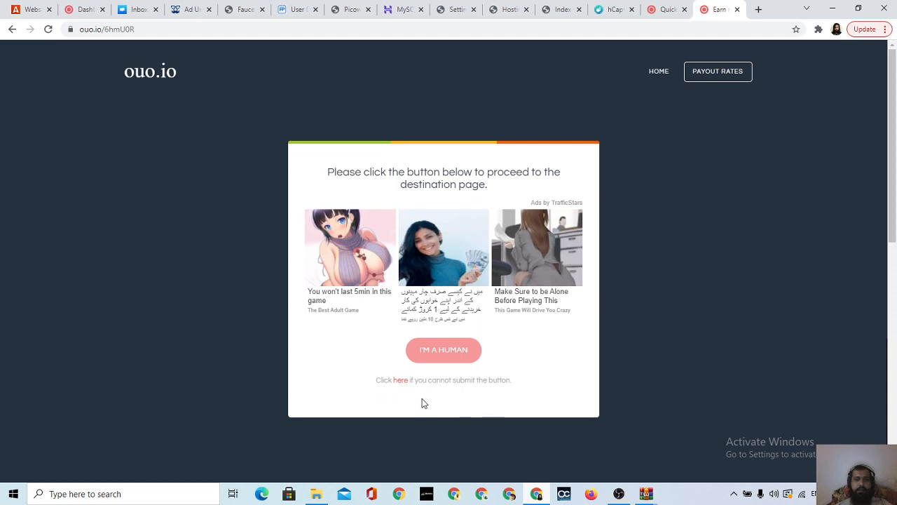
Pass the ouo.io human check and get the link to complete the 0.00000300 LTC claim.
{"action": "left_click", "coordinate": [447, 350]}
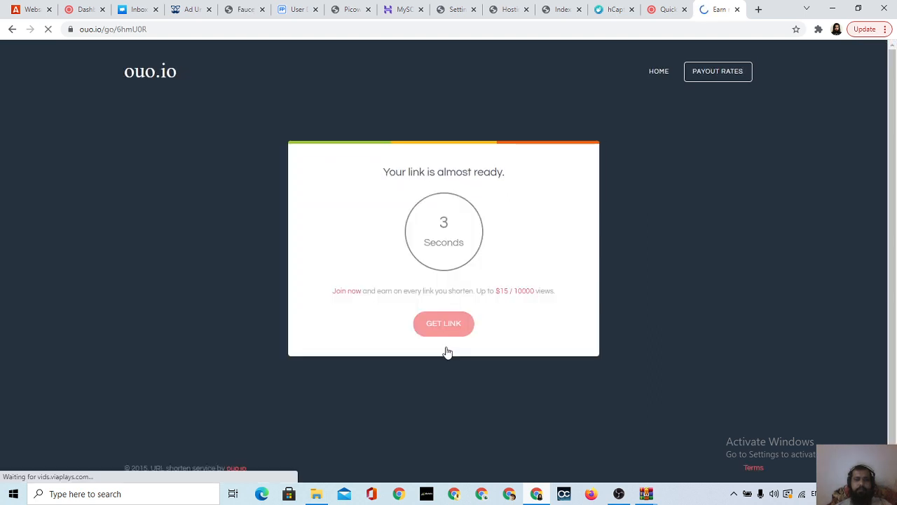
{"action": "scroll", "coordinate": [492, 382], "scroll_direction": "down", "scroll_amount": 3}
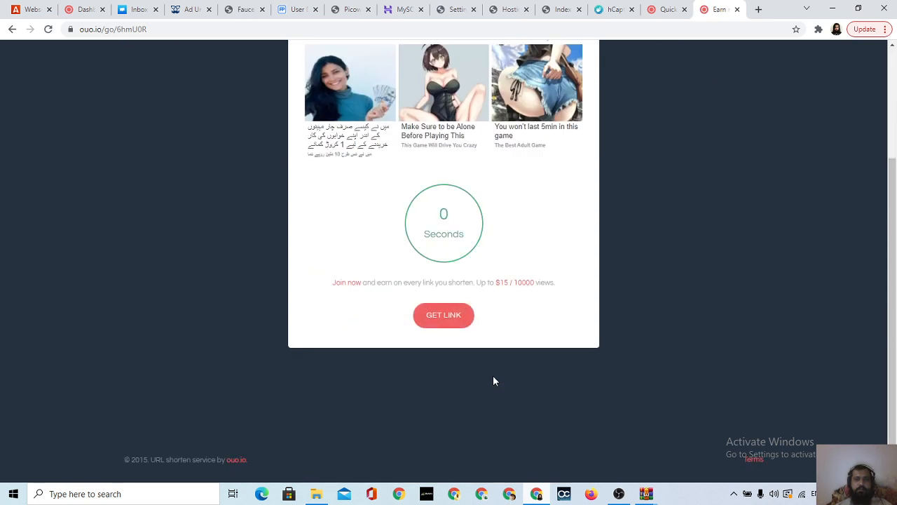
{"action": "left_click", "coordinate": [441, 317]}
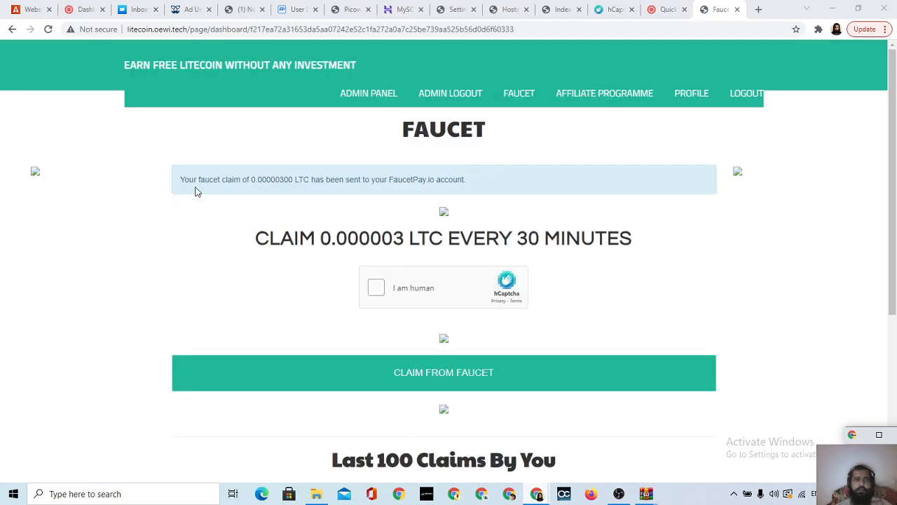
Highlight the claim success message, then switch to the FaucetPay account tab.
{"action": "left_click_drag", "start_coordinate": [180, 183], "coordinate": [581, 185]}
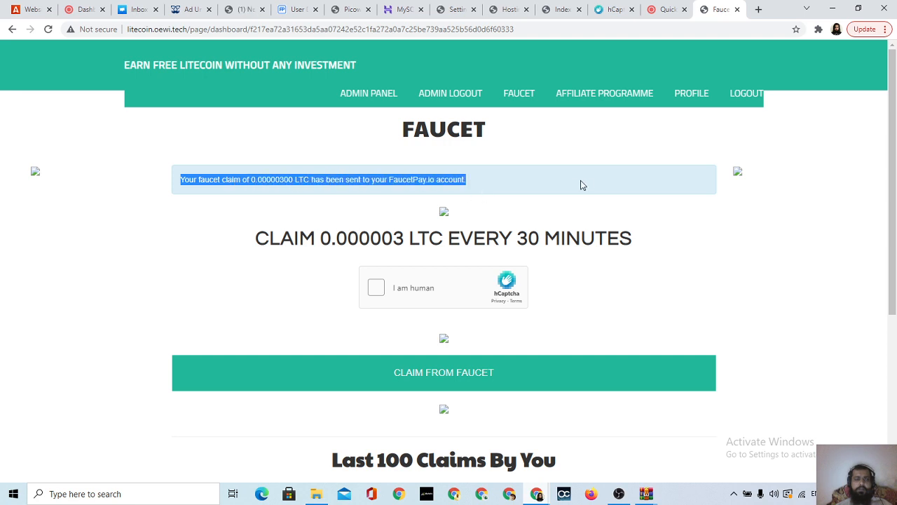
{"action": "left_click", "coordinate": [509, 180]}
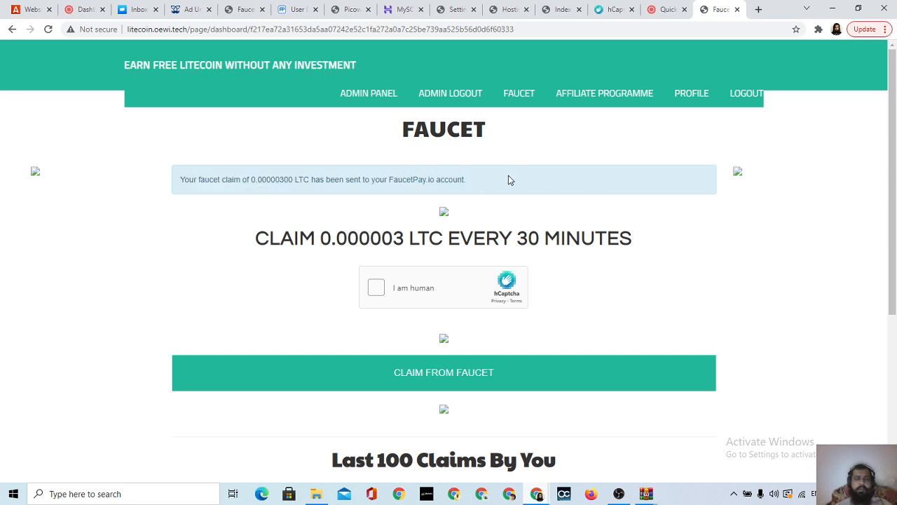
{"action": "left_click", "coordinate": [293, 9]}
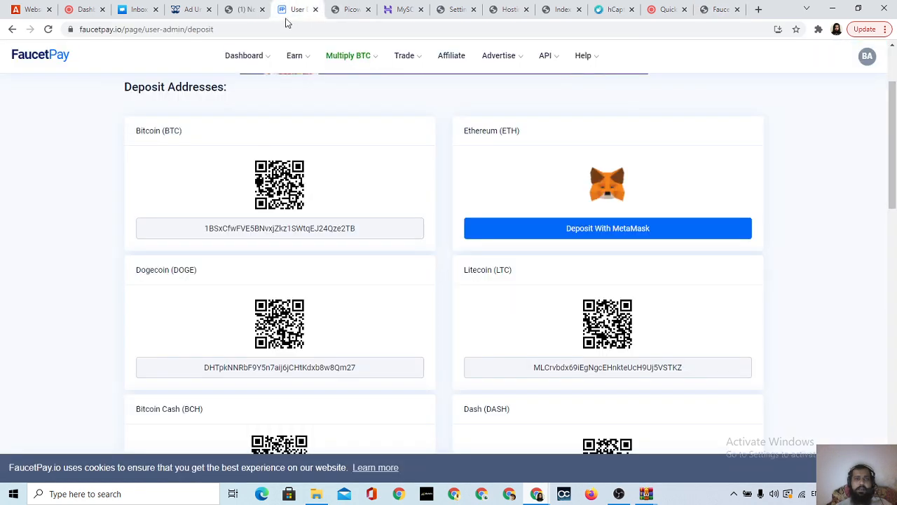
Check the User Dashboard history for the 0.00000300 LTC payment from Earn Litecoin.
{"action": "scroll", "coordinate": [144, 94], "scroll_direction": "up", "scroll_amount": 2}
{"action": "mouse_move", "coordinate": [259, 60]}
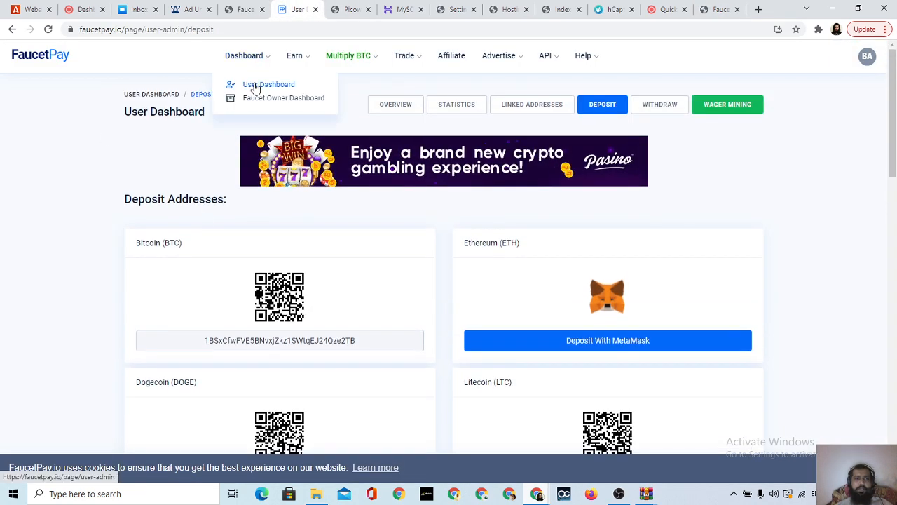
{"action": "left_click", "coordinate": [256, 86]}
{"action": "scroll", "coordinate": [417, 364], "scroll_direction": "down", "scroll_amount": 3}
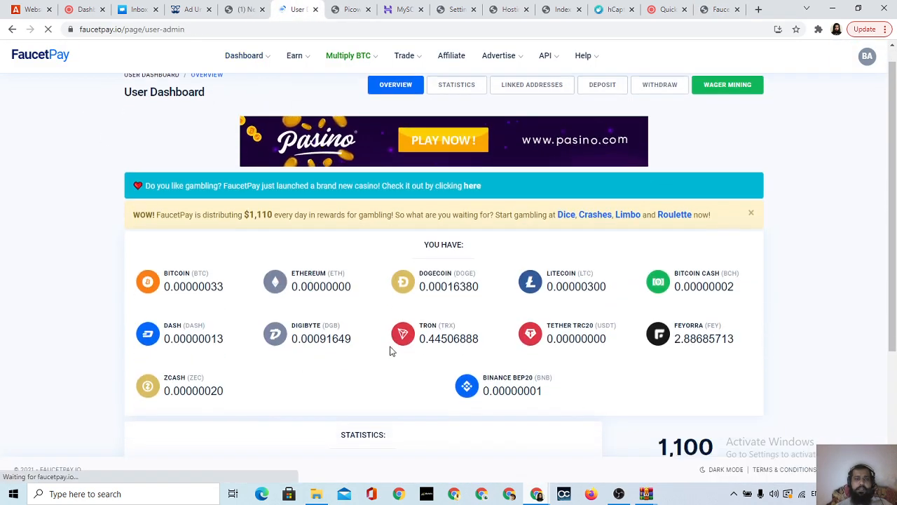
{"action": "scroll", "coordinate": [300, 366], "scroll_direction": "down", "scroll_amount": 2}
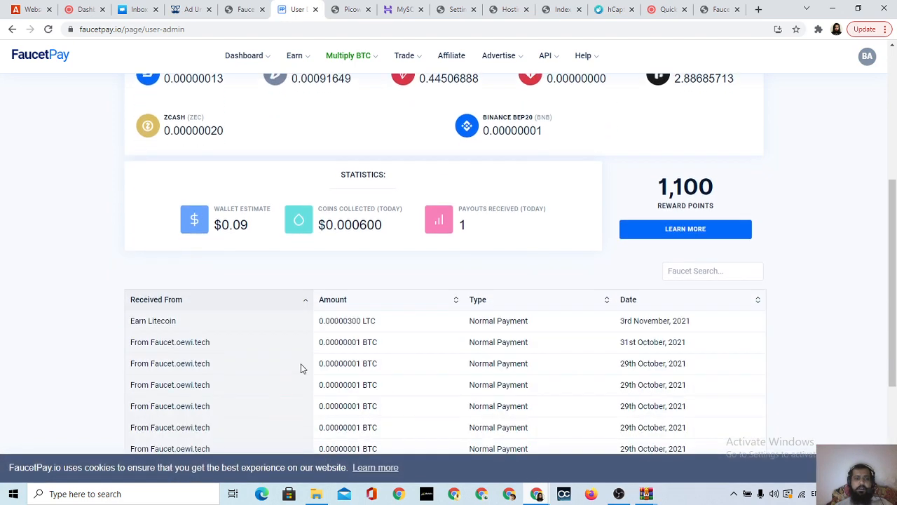
{"action": "left_click_drag", "start_coordinate": [131, 251], "coordinate": [202, 259]}
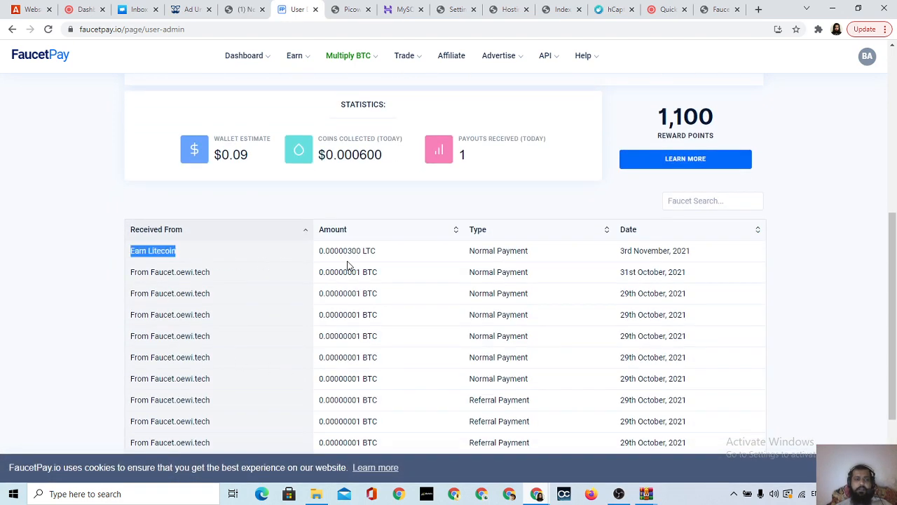
{"action": "left_click_drag", "start_coordinate": [320, 252], "coordinate": [396, 256]}
{"action": "left_click", "coordinate": [469, 297]}
{"action": "scroll", "coordinate": [469, 296], "scroll_direction": "up", "scroll_amount": 5}
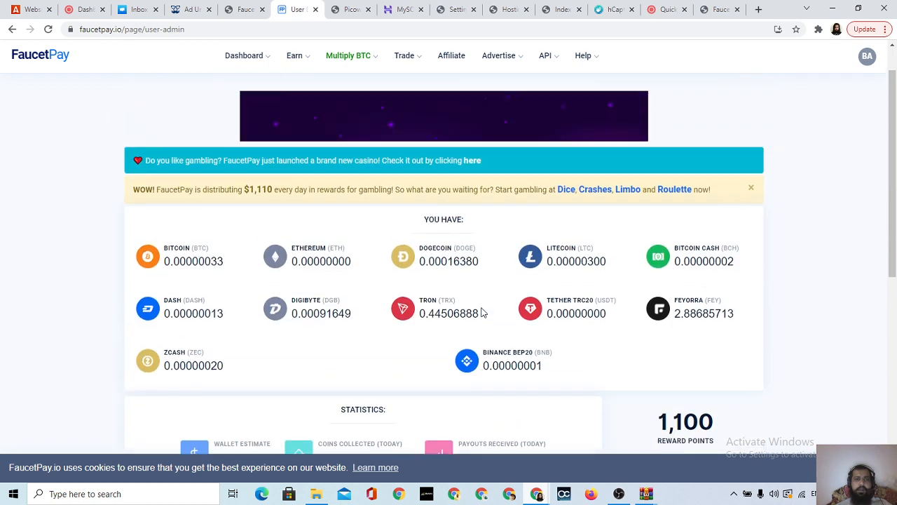
{"action": "scroll", "coordinate": [303, 287], "scroll_direction": "down", "scroll_amount": 4}
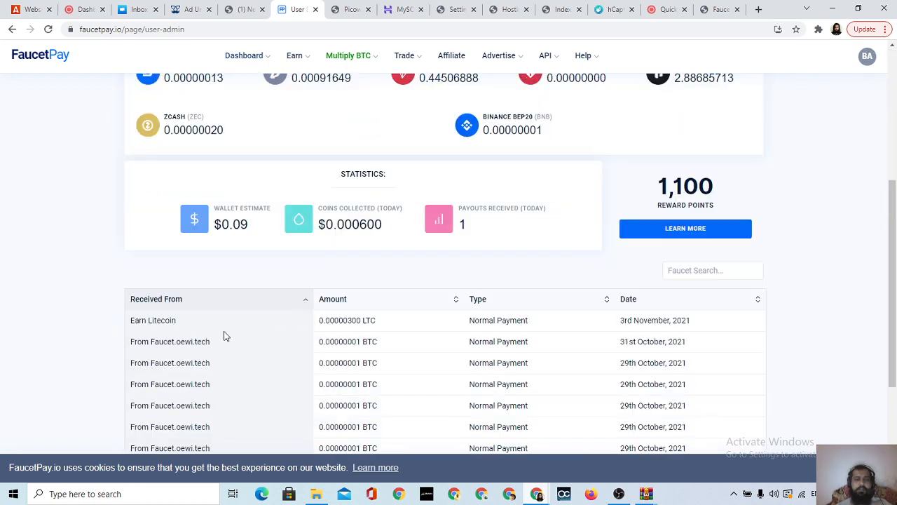
{"action": "left_click_drag", "start_coordinate": [130, 322], "coordinate": [183, 333]}
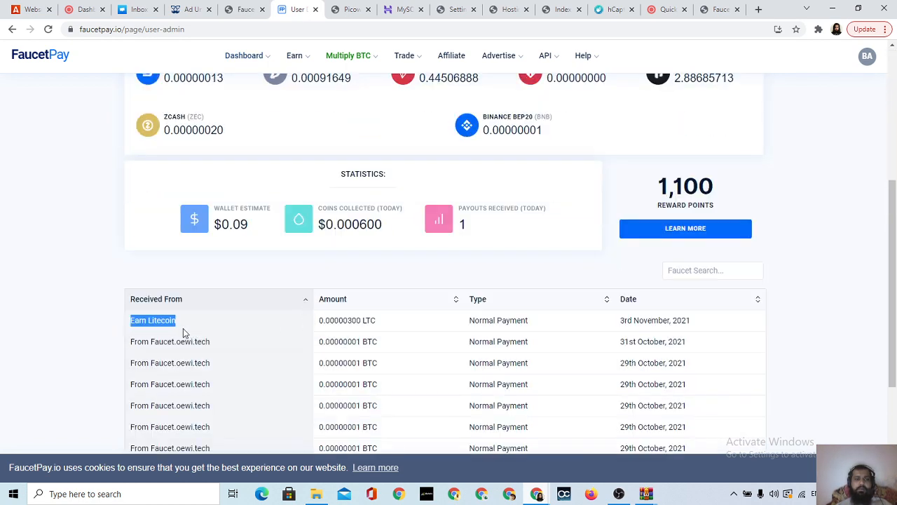
{"action": "left_click", "coordinate": [181, 333]}
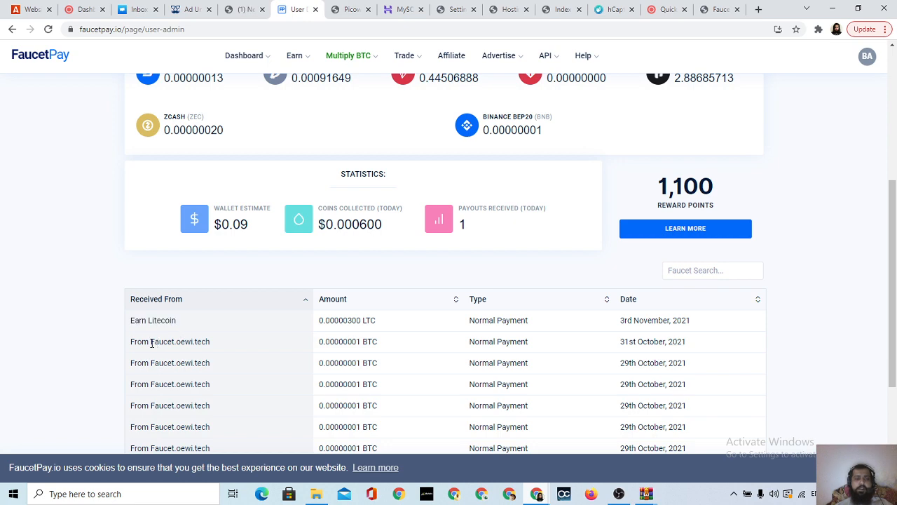
Go to Dashboard > Faucet Owner Dashboard.
{"action": "scroll", "coordinate": [230, 191], "scroll_direction": "up", "scroll_amount": 4}
{"action": "mouse_move", "coordinate": [278, 66]}
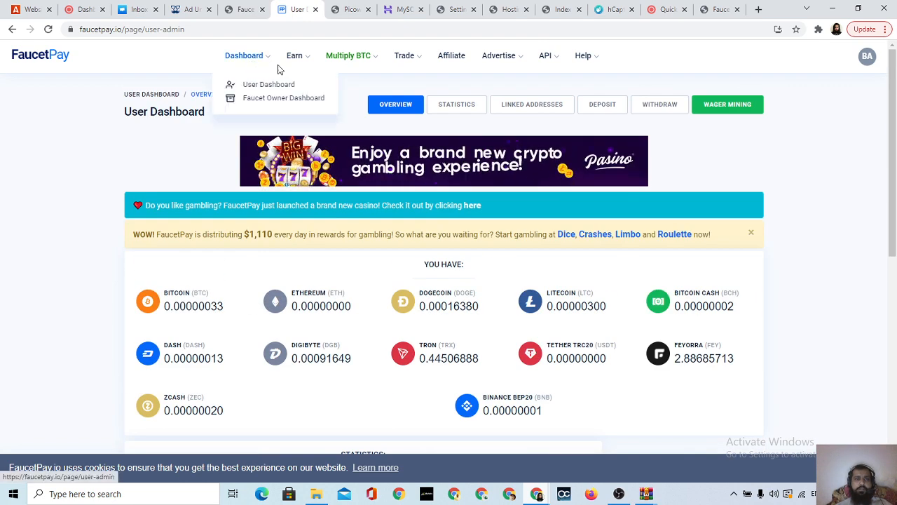
{"action": "left_click", "coordinate": [275, 100]}
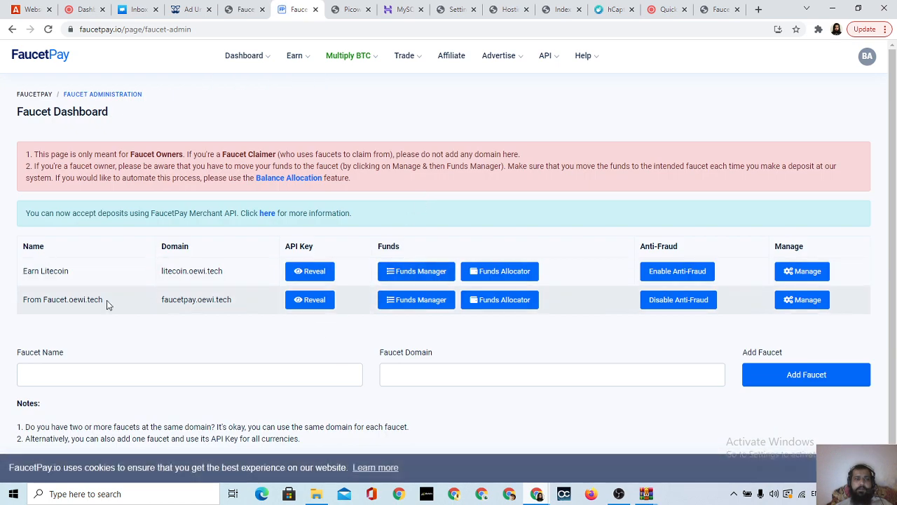
Manage the Earn Litecoin faucet and rename it to 'Payment from litecoin.oewi.tech'.
{"action": "left_click", "coordinate": [792, 274]}
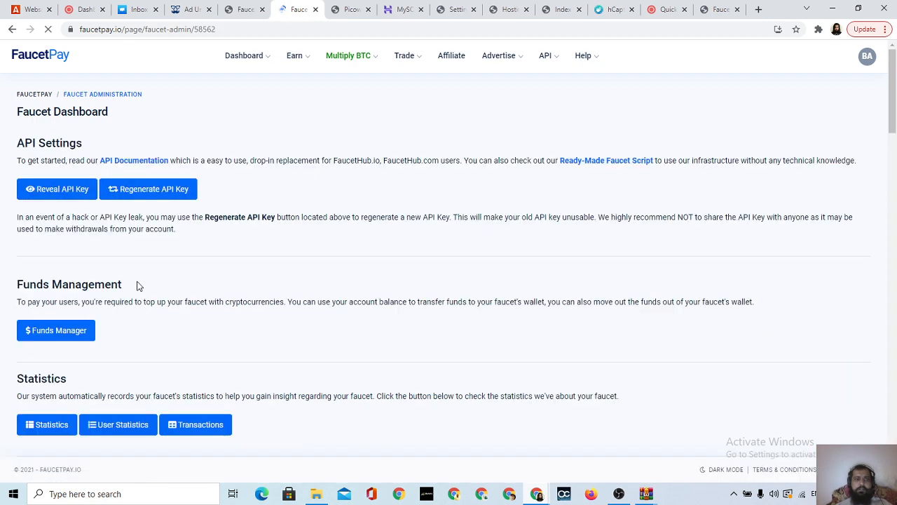
{"action": "scroll", "coordinate": [140, 295], "scroll_direction": "down", "scroll_amount": 3}
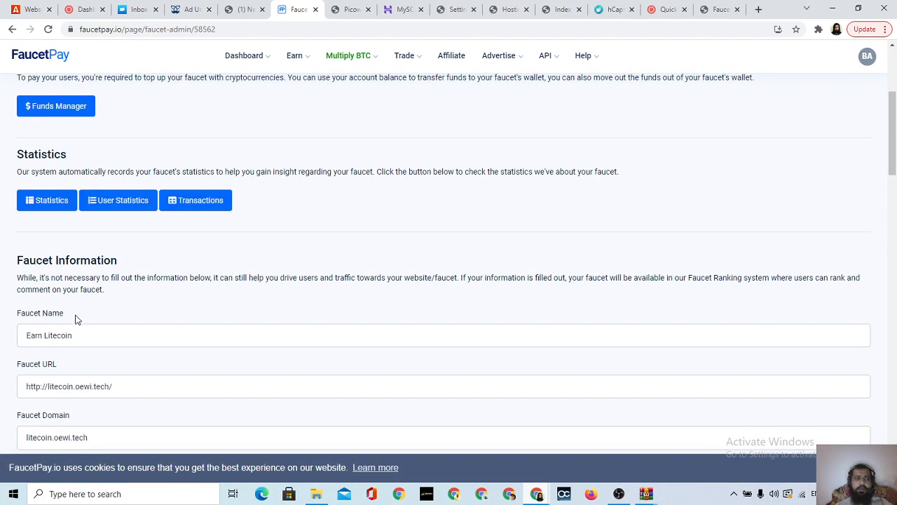
{"action": "left_click", "coordinate": [69, 335]}
{"action": "triple_click", "coordinate": [87, 338]}
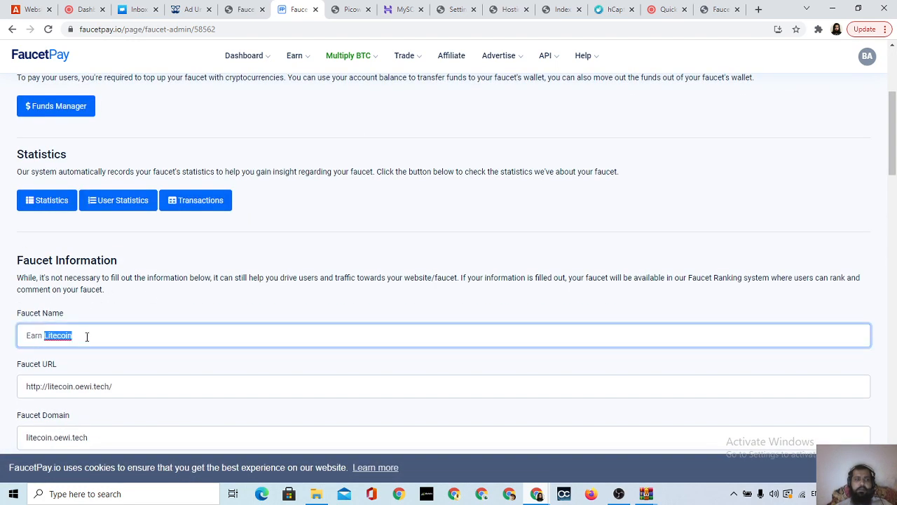
{"action": "type", "text": "Payment from"}
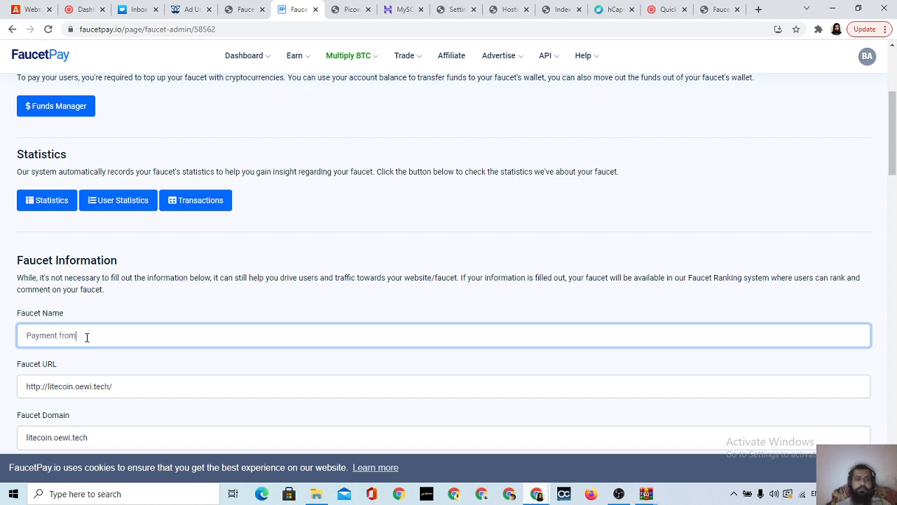
{"action": "left_click_drag", "start_coordinate": [126, 396], "coordinate": [3, 396]}
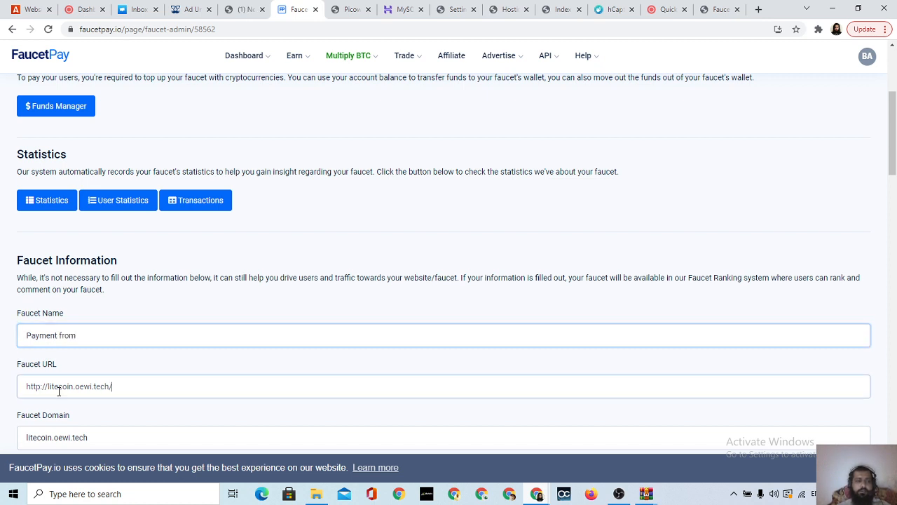
{"action": "left_click", "coordinate": [159, 329]}
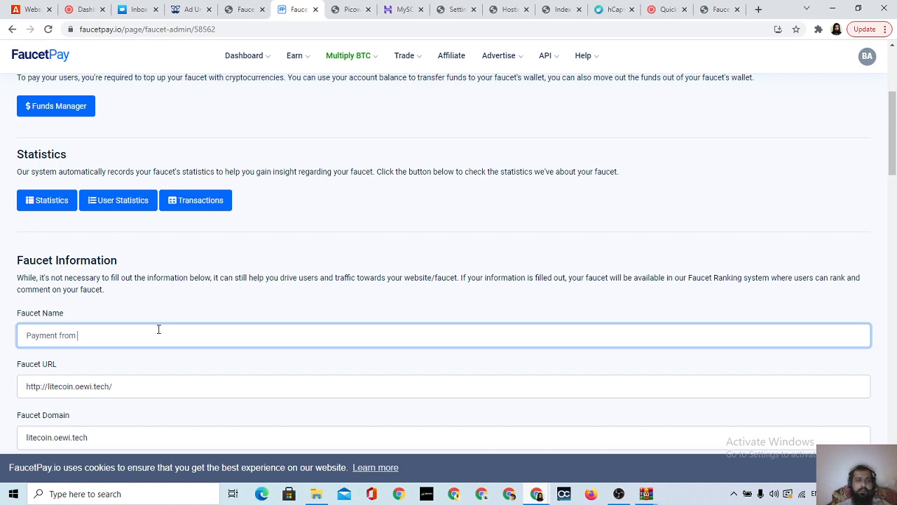
{"action": "type", "text": "http://litecoin.oewi"}
{"action": "left_click_drag", "start_coordinate": [120, 387], "coordinate": [32, 392]}
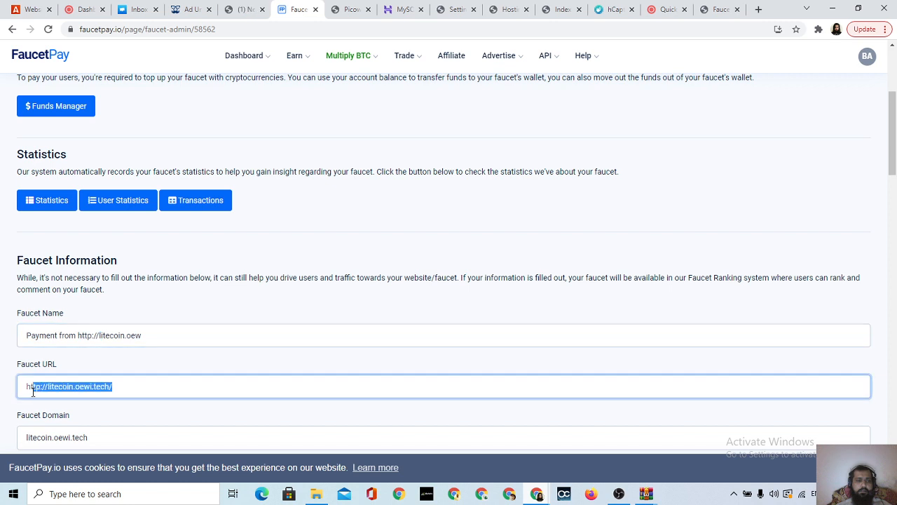
{"action": "left_click", "coordinate": [156, 336]}
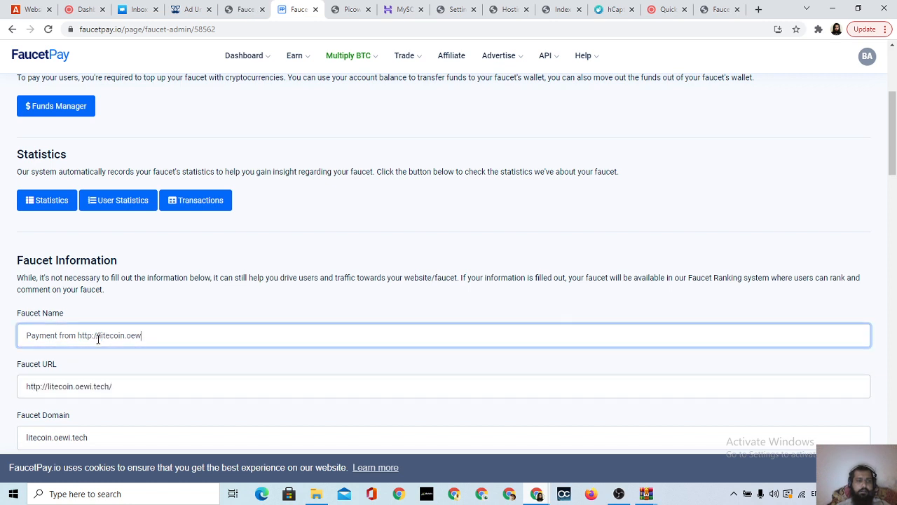
{"action": "left_click_drag", "start_coordinate": [98, 335], "coordinate": [75, 335]}
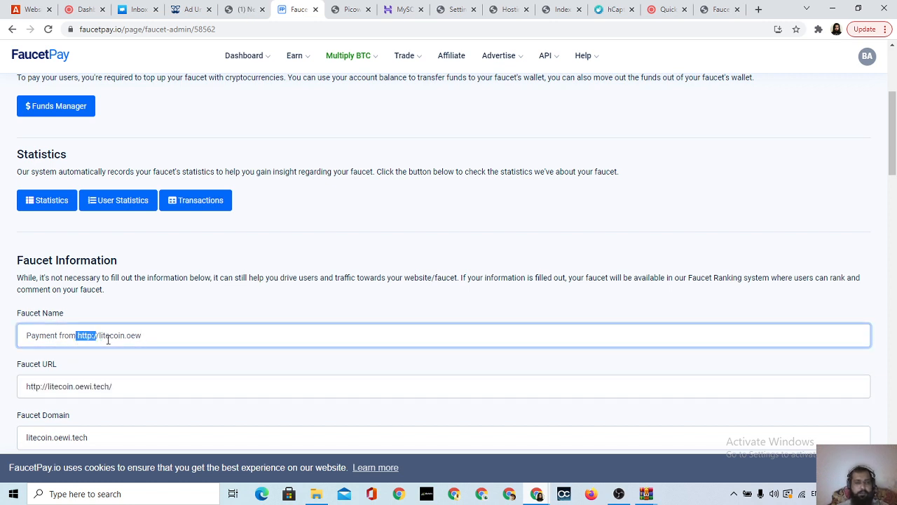
{"action": "key", "text": "BackSpace"}
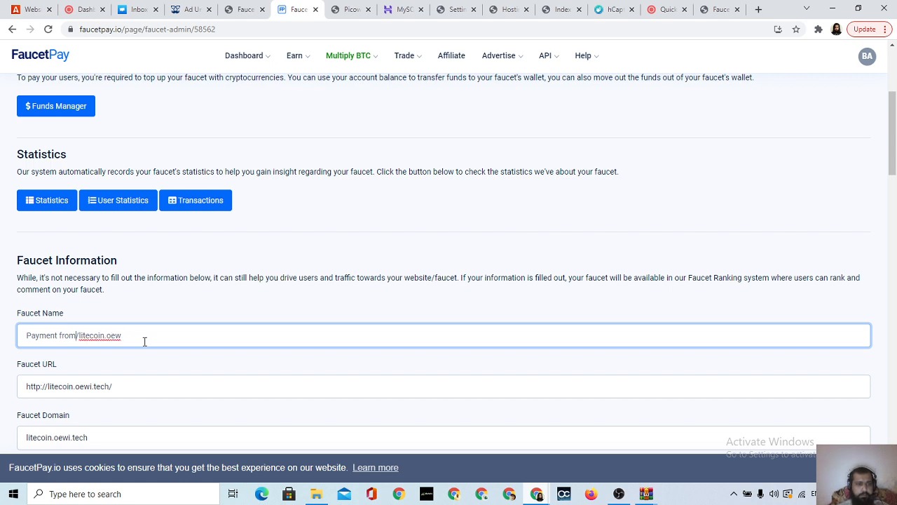
{"action": "key", "text": "Delete"}
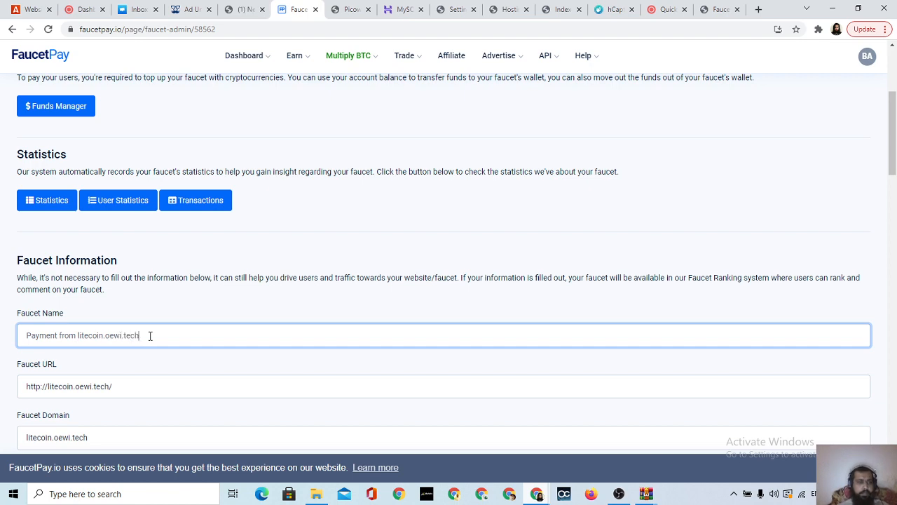
Review the faucet settings and save the updated faucet information.
{"action": "scroll", "coordinate": [466, 397], "scroll_direction": "down", "scroll_amount": 8}
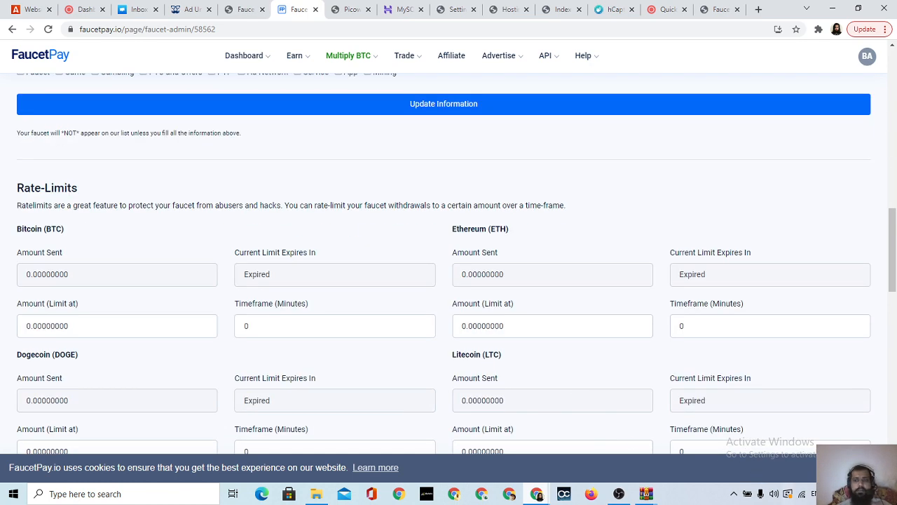
{"action": "scroll", "coordinate": [814, 381], "scroll_direction": "up", "scroll_amount": 10}
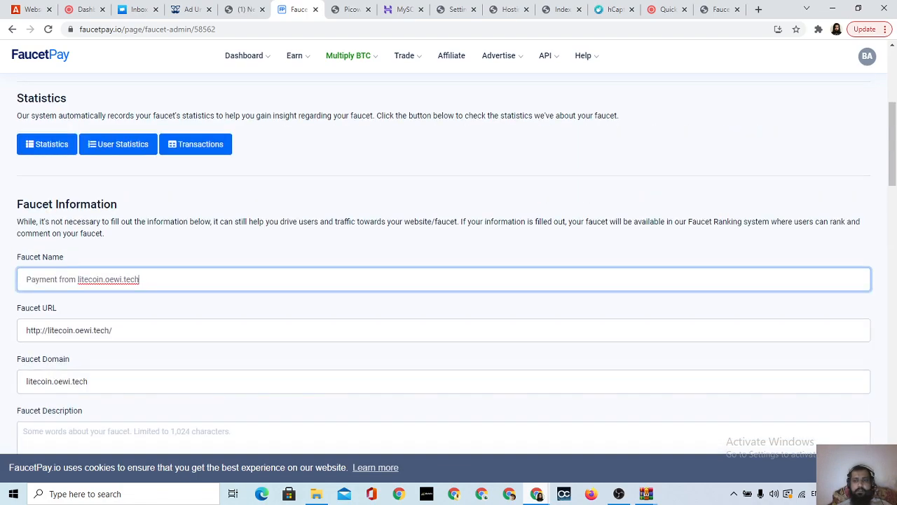
{"action": "scroll", "coordinate": [862, 279], "scroll_direction": "down", "scroll_amount": 20}
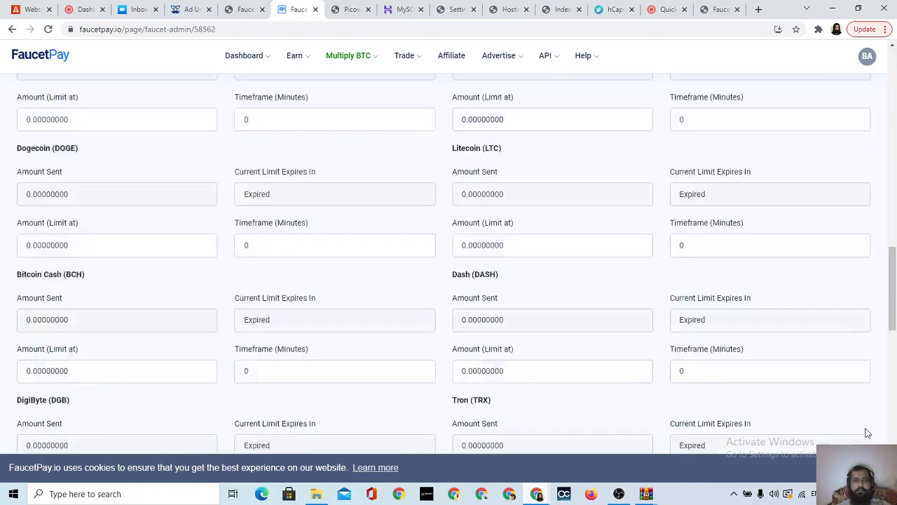
{"action": "scroll", "coordinate": [868, 431], "scroll_direction": "up", "scroll_amount": 3}
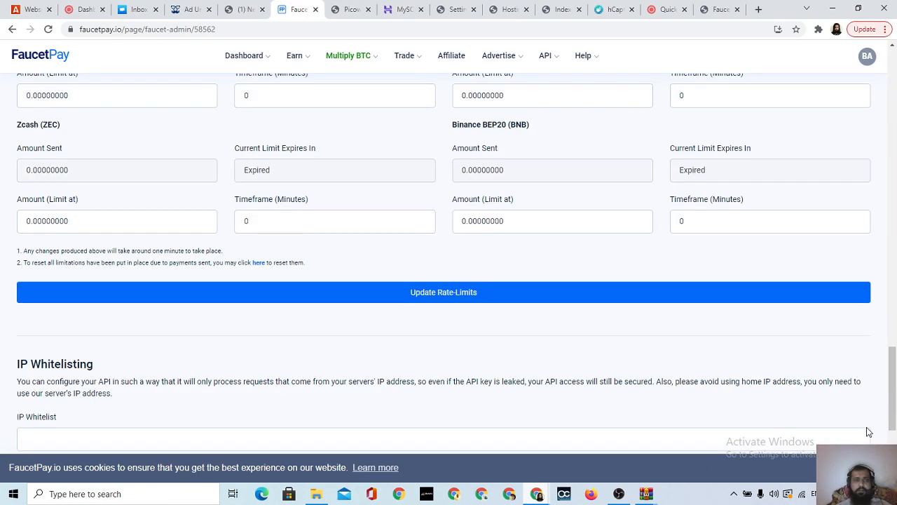
{"action": "scroll", "coordinate": [869, 432], "scroll_direction": "up", "scroll_amount": 9}
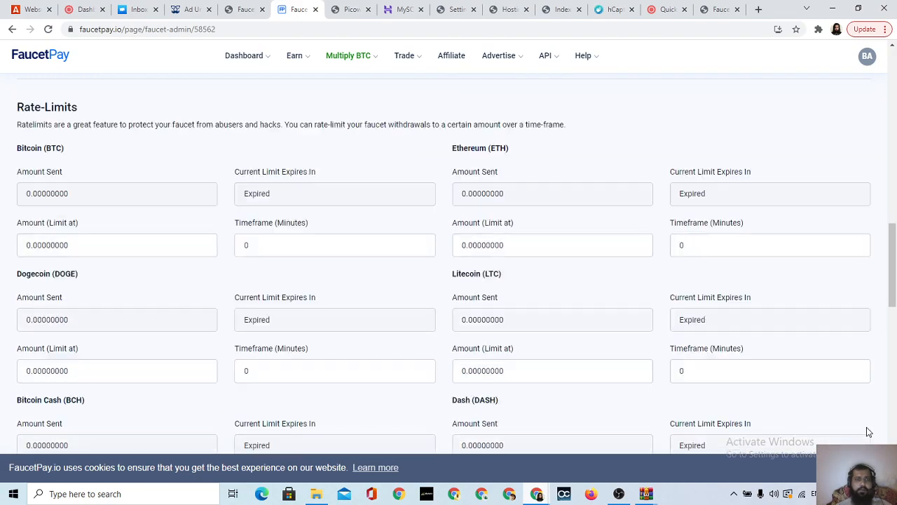
{"action": "scroll", "coordinate": [868, 432], "scroll_direction": "down", "scroll_amount": 10}
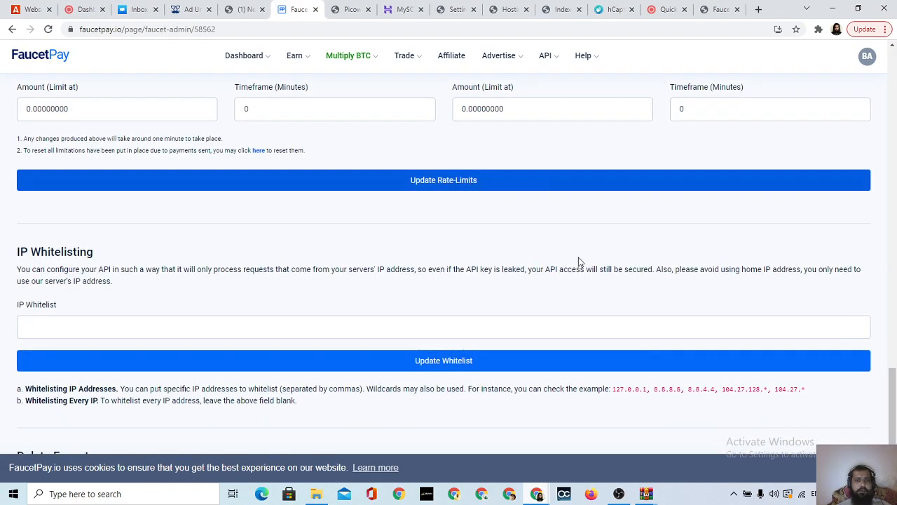
{"action": "scroll", "coordinate": [579, 261], "scroll_direction": "up", "scroll_amount": 12}
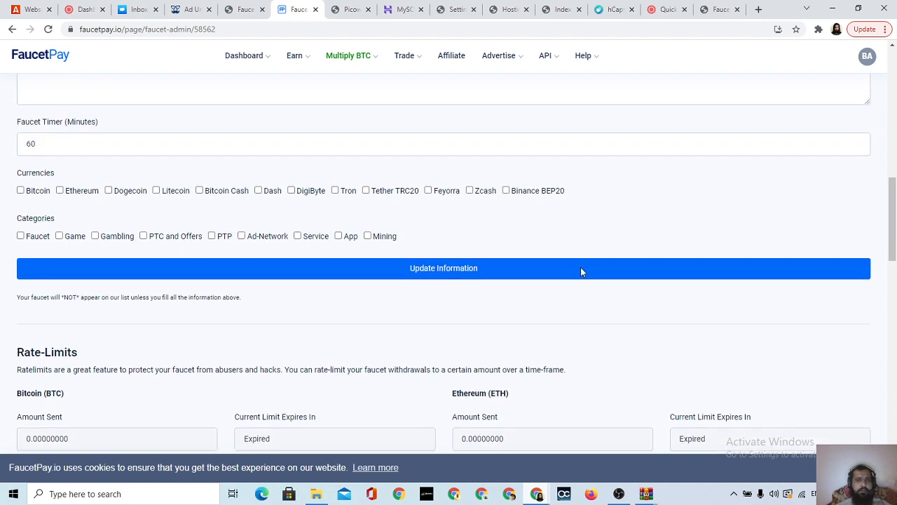
{"action": "scroll", "coordinate": [580, 270], "scroll_direction": "up", "scroll_amount": 3}
{"action": "scroll", "coordinate": [581, 268], "scroll_direction": "down", "scroll_amount": 3}
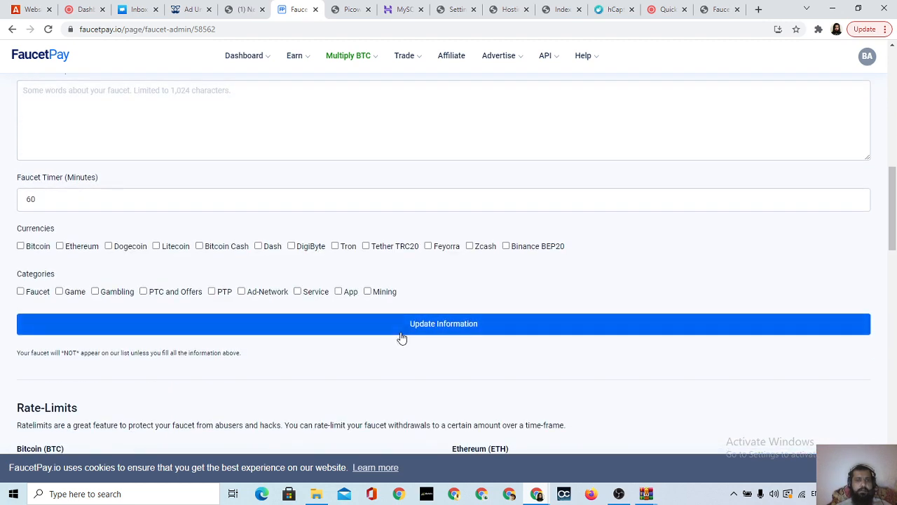
{"action": "left_click", "coordinate": [402, 335]}
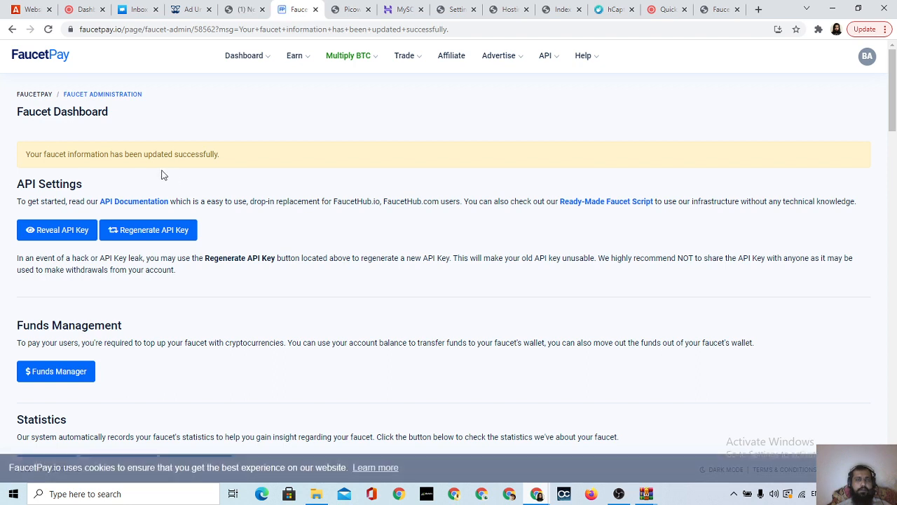
Look through the hCaptcha, file manager, MySQL and site settings tabs.
{"action": "left_click", "coordinate": [616, 8]}
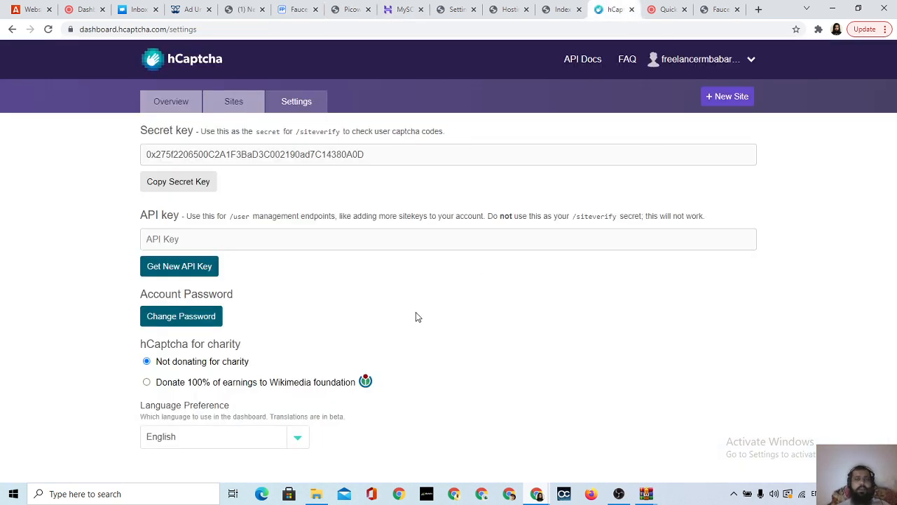
{"action": "left_click", "coordinate": [508, 9]}
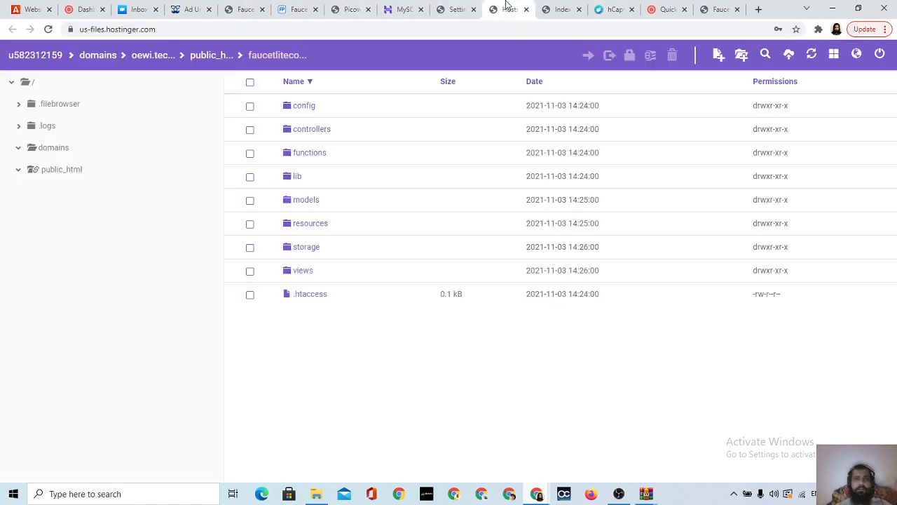
{"action": "left_click", "coordinate": [407, 9]}
{"action": "left_click", "coordinate": [453, 7]}
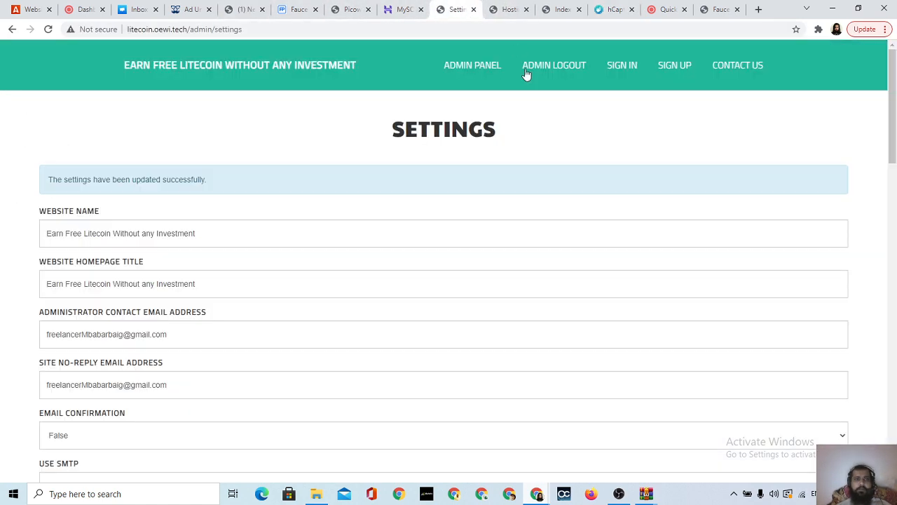
Load litecoin.oewi.tech/admin in a new browser tab.
{"action": "left_click", "coordinate": [759, 11]}
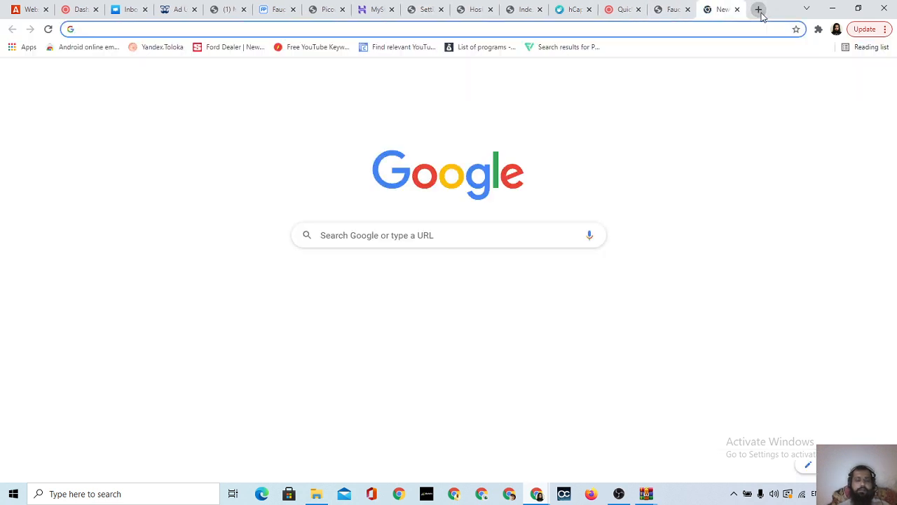
{"action": "type", "text": "lite"}
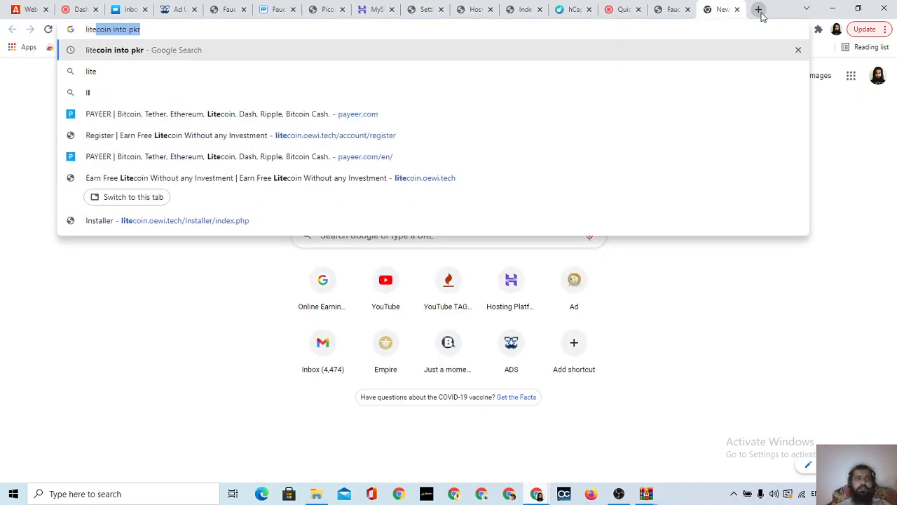
{"action": "type", "text": "coin"}
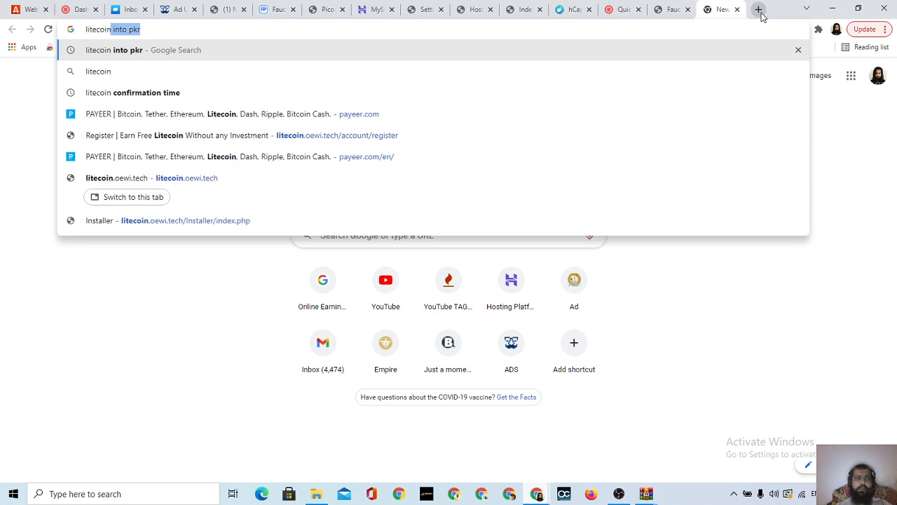
{"action": "key", "text": "BackSpace"}
{"action": "type", "text": "."}
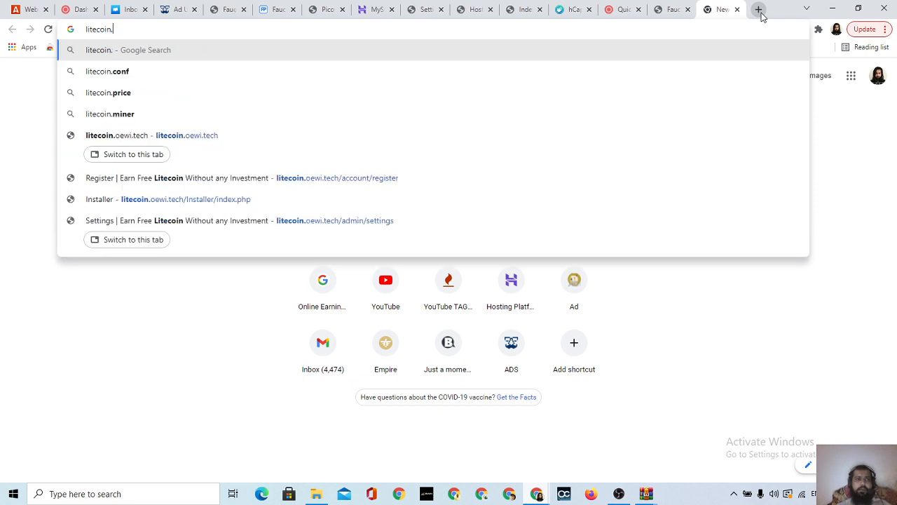
{"action": "type", "text": "o"}
{"action": "key", "text": "Right"}
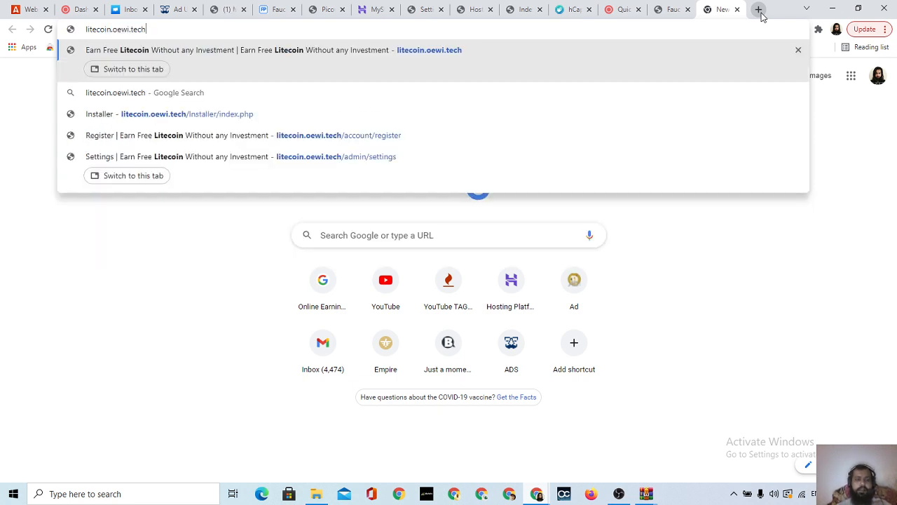
{"action": "type", "text": "/adim"}
{"action": "key", "text": "BackSpace"}
{"action": "key", "text": "BackSpace"}
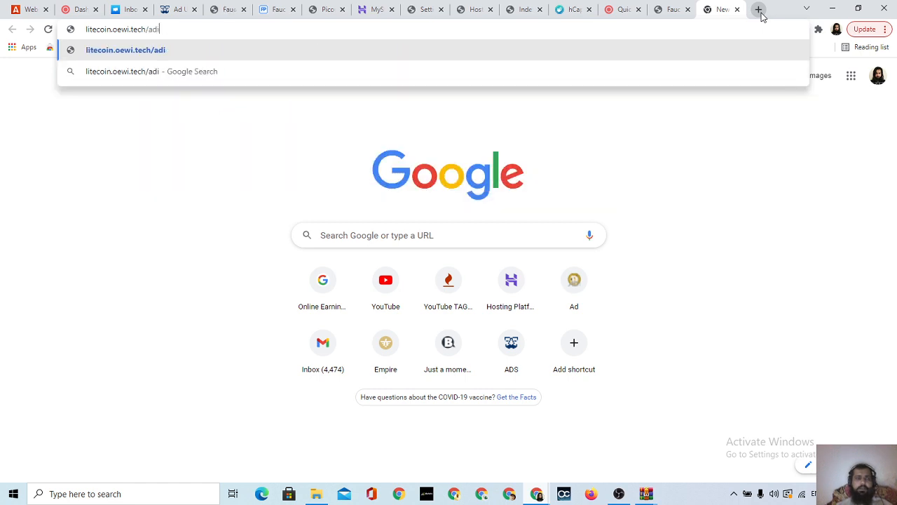
{"action": "type", "text": "min"}
{"action": "key", "text": "Return"}
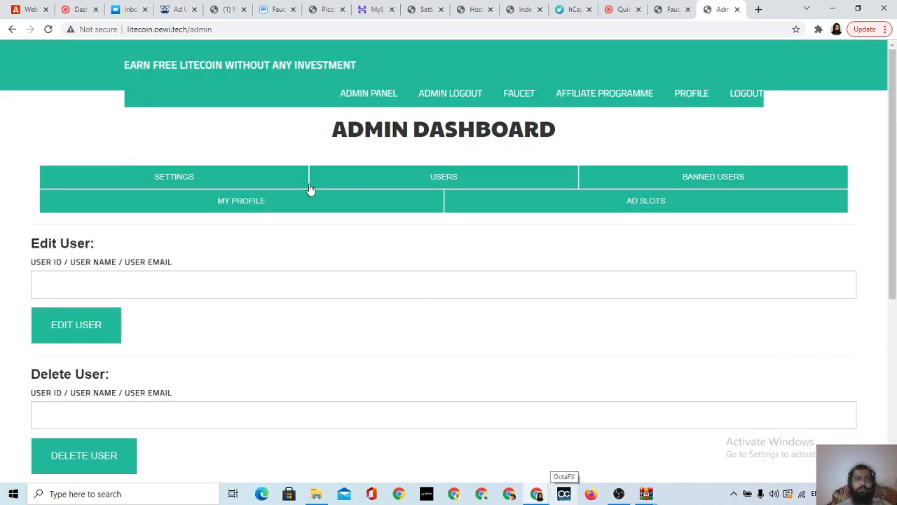
Check the faucet settings page, then go back to the admin panel's Ad Slots page.
{"action": "left_click", "coordinate": [264, 180]}
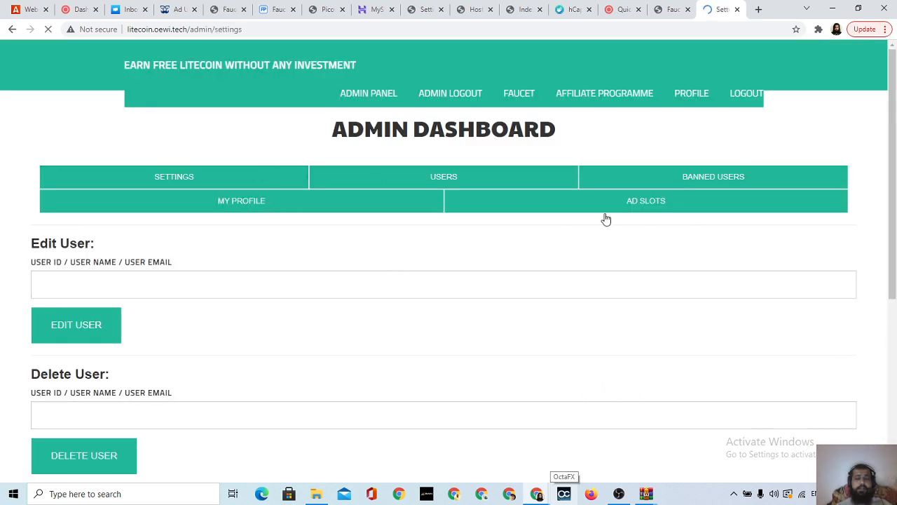
{"action": "scroll", "coordinate": [418, 285], "scroll_direction": "down", "scroll_amount": 10}
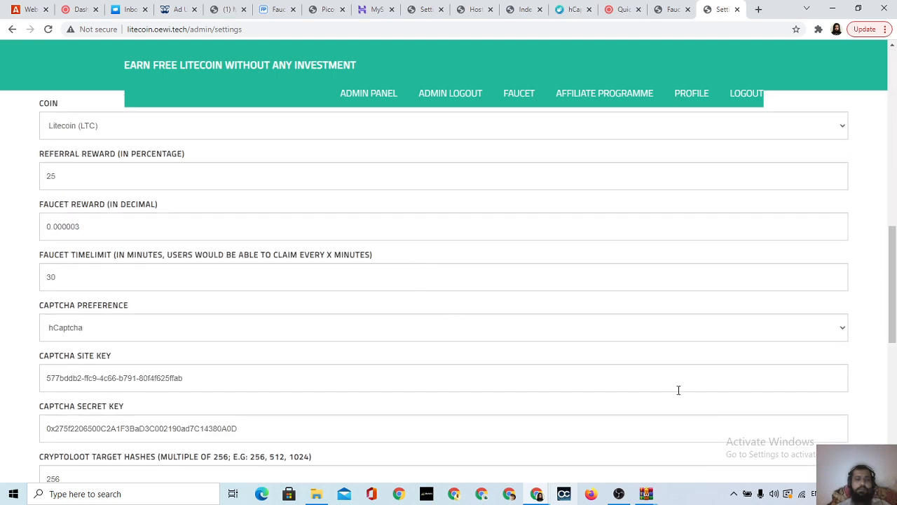
{"action": "scroll", "coordinate": [896, 366], "scroll_direction": "up", "scroll_amount": 10}
{"action": "scroll", "coordinate": [896, 202], "scroll_direction": "down", "scroll_amount": 1}
{"action": "scroll", "coordinate": [896, 201], "scroll_direction": "up", "scroll_amount": 1}
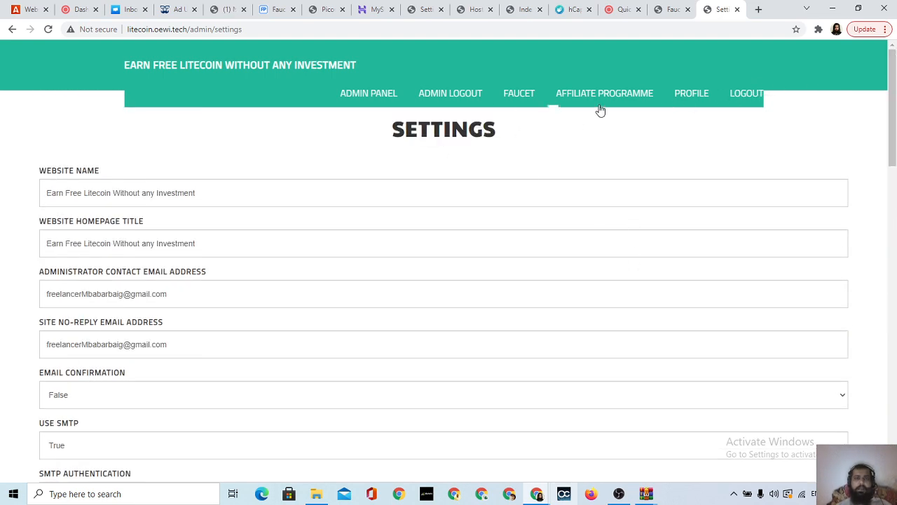
{"action": "left_click", "coordinate": [360, 100]}
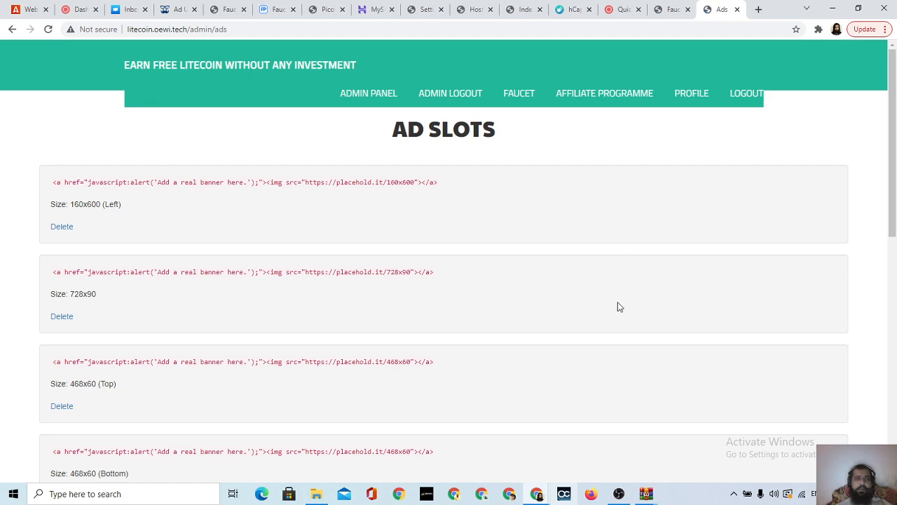
{"action": "scroll", "coordinate": [250, 350], "scroll_direction": "down", "scroll_amount": 8}
{"action": "scroll", "coordinate": [176, 341], "scroll_direction": "up", "scroll_amount": 7}
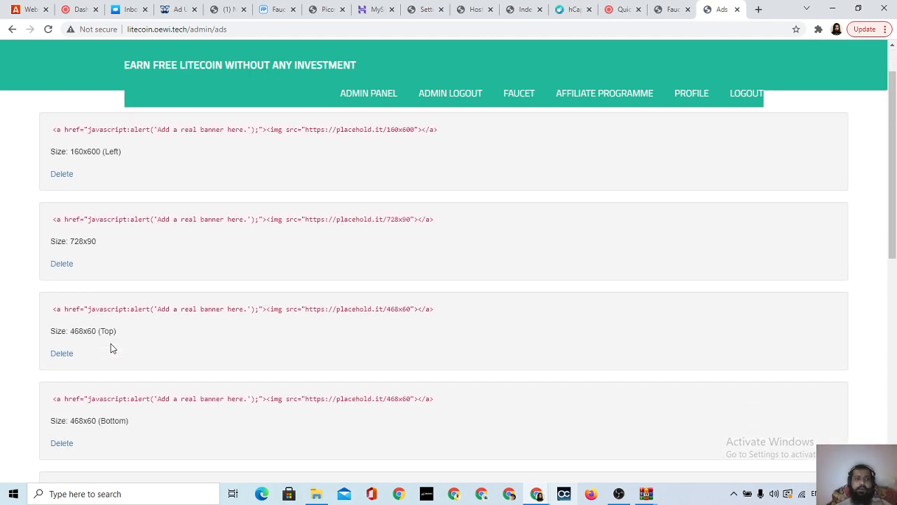
{"action": "scroll", "coordinate": [111, 348], "scroll_direction": "up", "scroll_amount": 2}
{"action": "scroll", "coordinate": [145, 362], "scroll_direction": "down", "scroll_amount": 10}
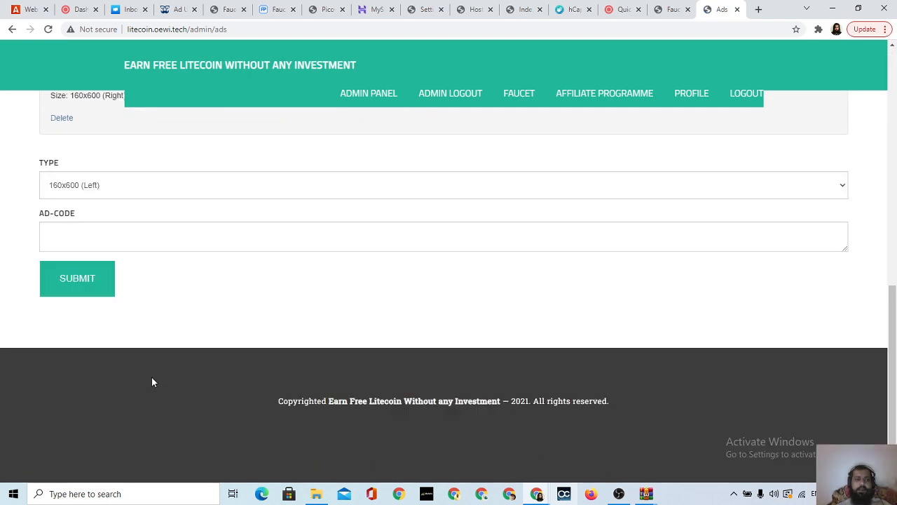
{"action": "left_click", "coordinate": [95, 195]}
{"action": "left_click", "coordinate": [96, 190]}
{"action": "scroll", "coordinate": [283, 320], "scroll_direction": "up", "scroll_amount": 10}
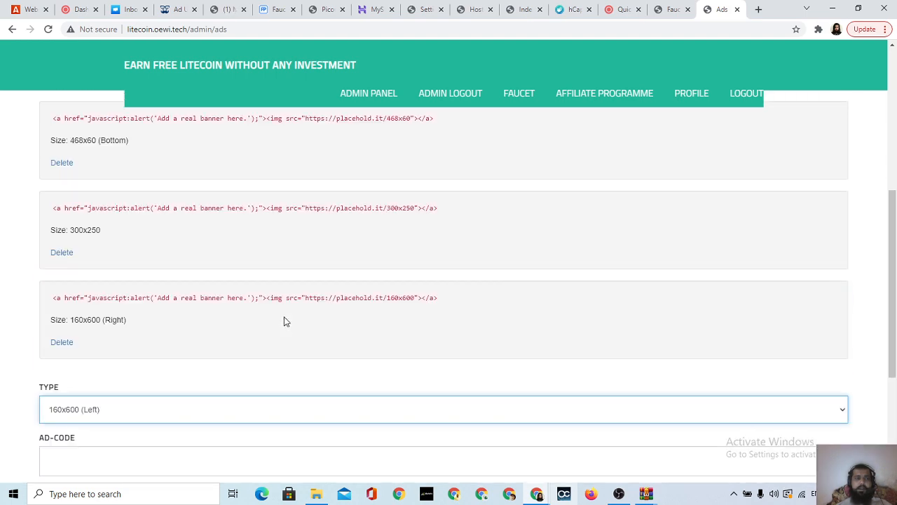
Delete the 160x600 (Left), 728x90, 468x60 and remaining placeholder ad slots.
{"action": "left_click", "coordinate": [62, 227]}
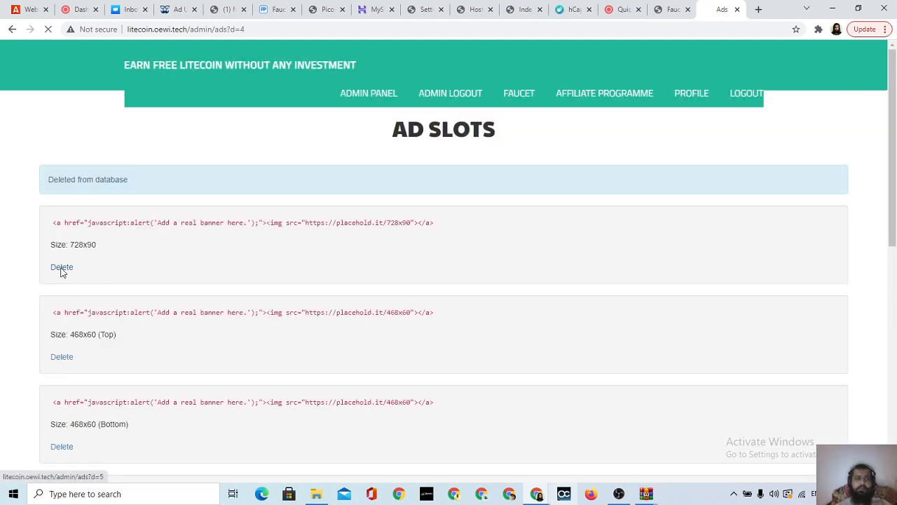
{"action": "left_click", "coordinate": [62, 267]}
{"action": "left_click", "coordinate": [61, 357]}
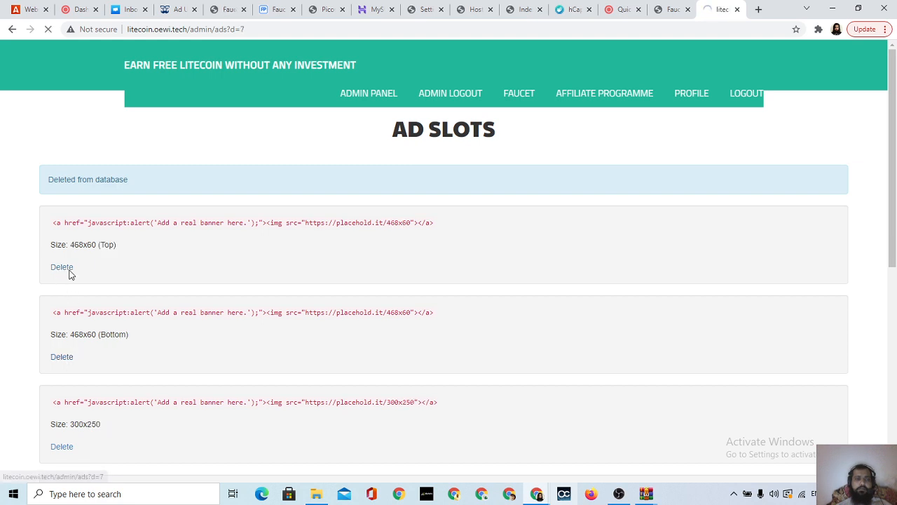
{"action": "left_click", "coordinate": [61, 267]}
{"action": "left_click", "coordinate": [62, 268]}
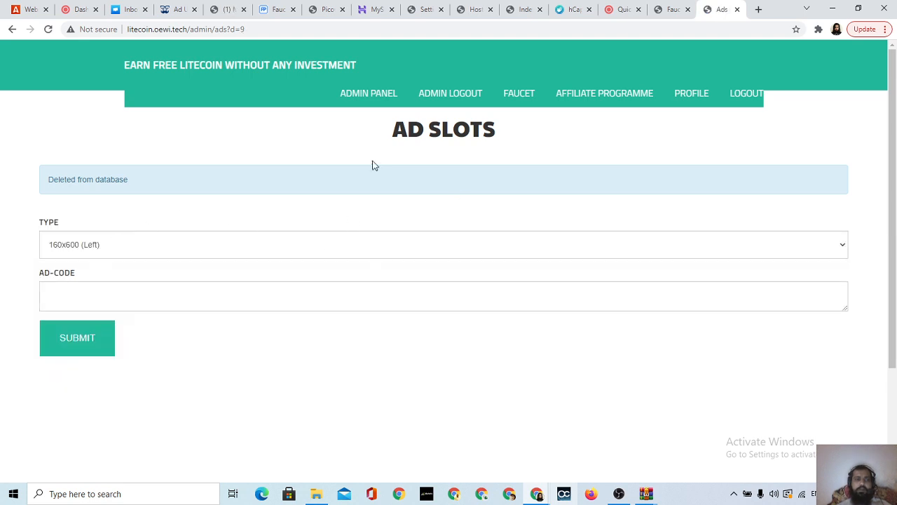
Go to adsterra.com in a new tab and sign in as a publisher.
{"action": "left_click", "coordinate": [759, 9]}
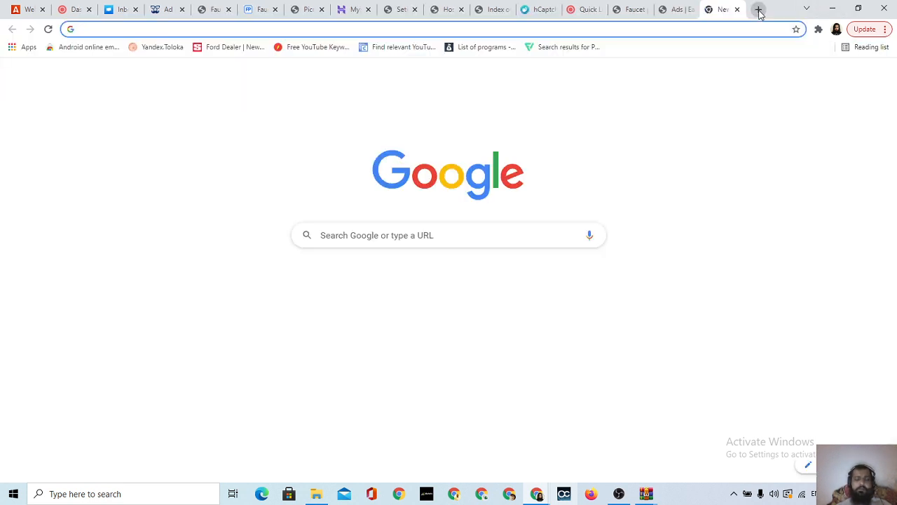
{"action": "type", "text": "ads"}
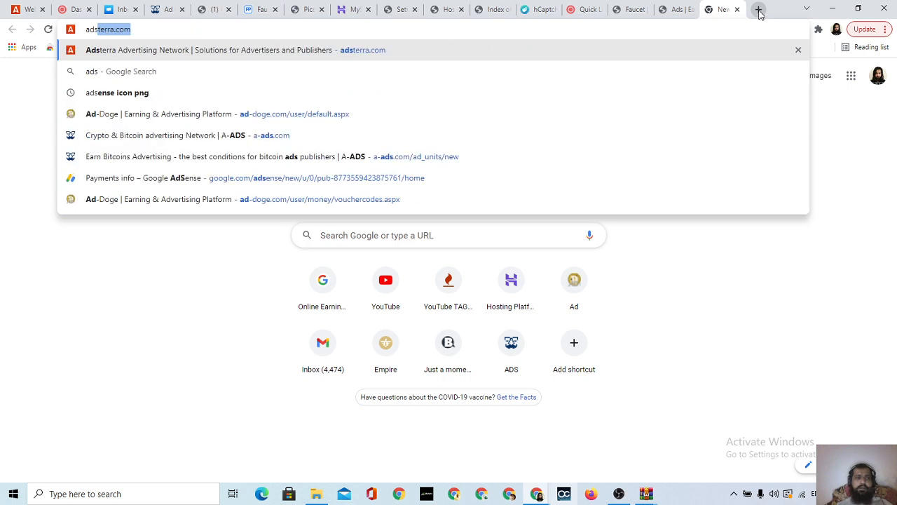
{"action": "key", "text": "Return"}
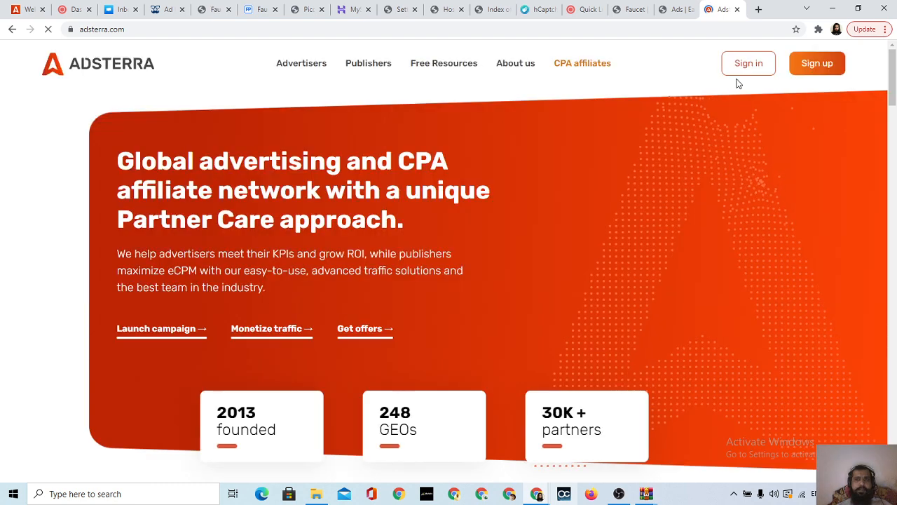
{"action": "mouse_move", "coordinate": [754, 64]}
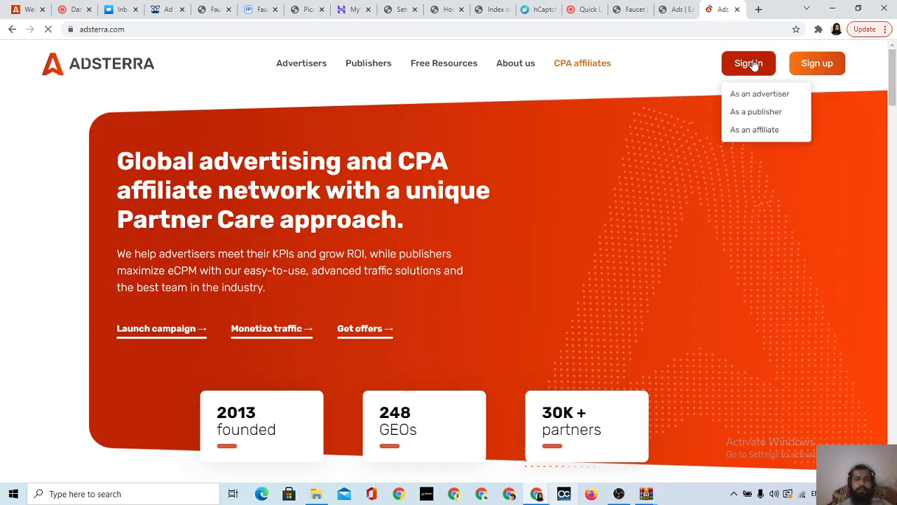
{"action": "left_click", "coordinate": [749, 112]}
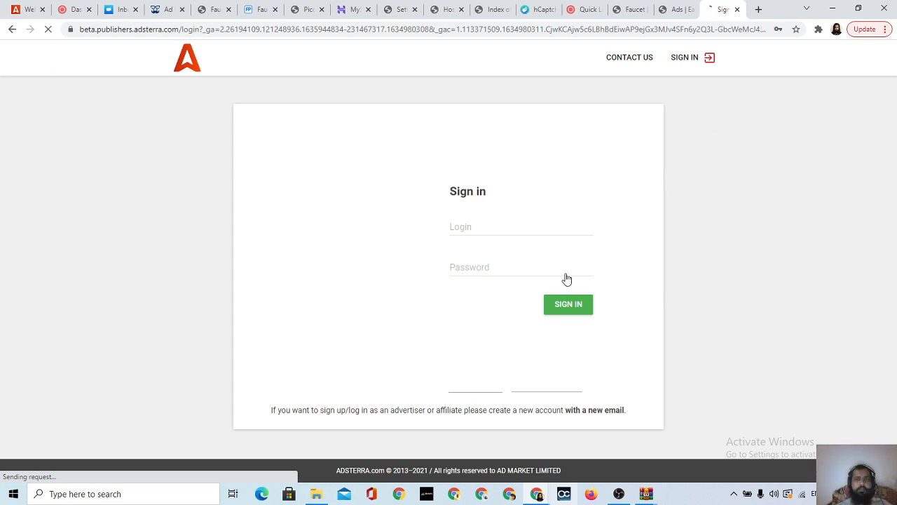
{"action": "left_click", "coordinate": [566, 310]}
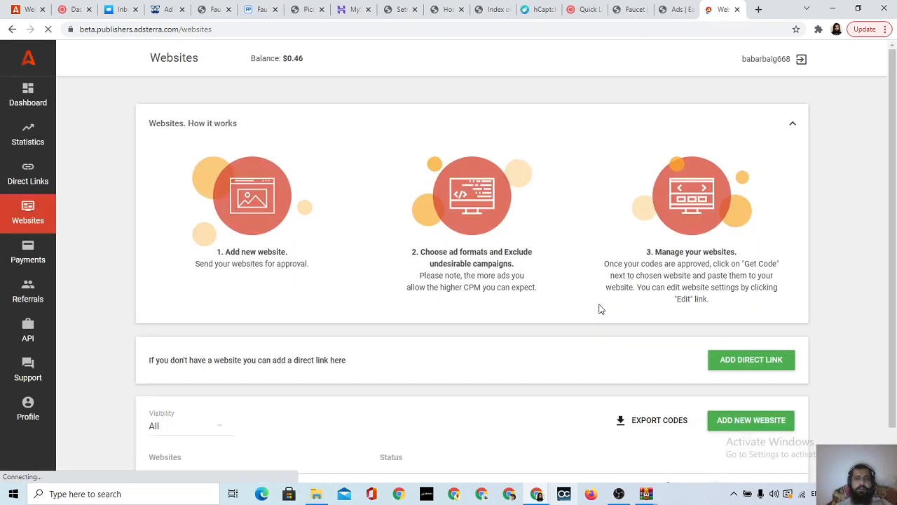
{"action": "scroll", "coordinate": [515, 327], "scroll_direction": "down", "scroll_amount": 1}
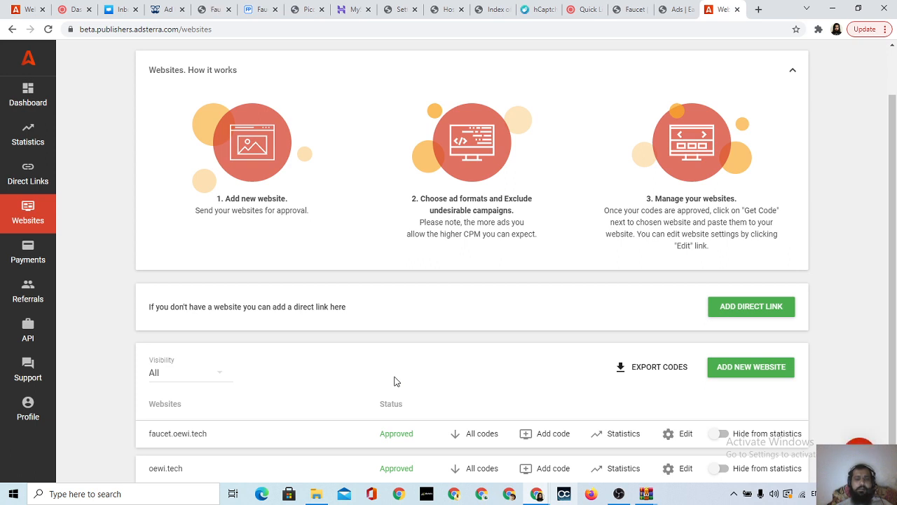
{"action": "left_click", "coordinate": [751, 372]}
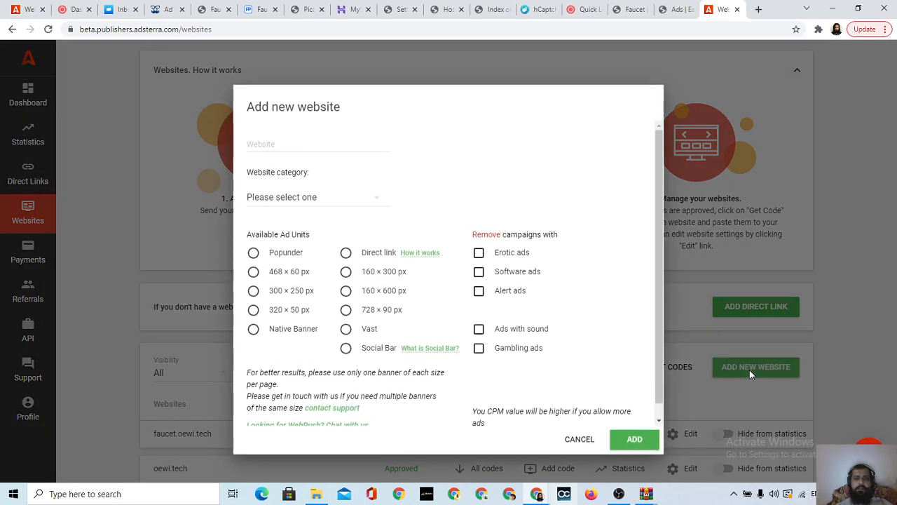
{"action": "left_click", "coordinate": [303, 146]}
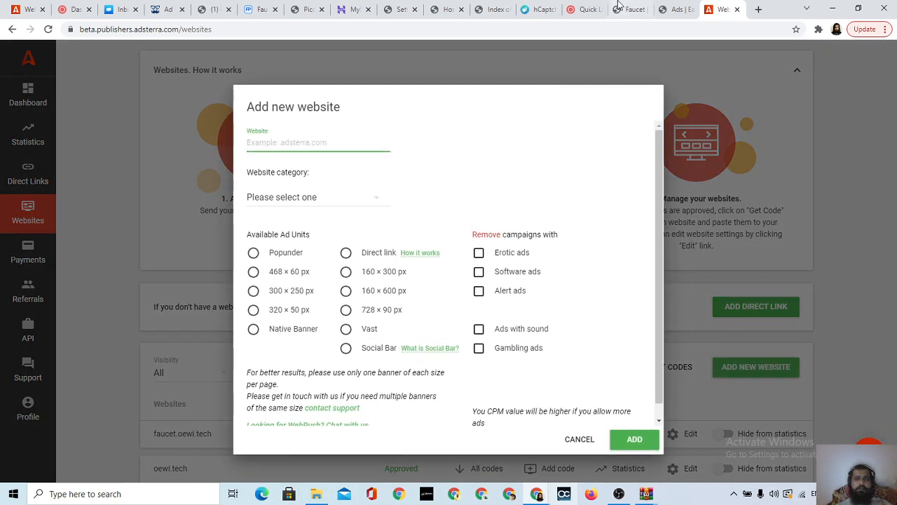
{"action": "left_click", "coordinate": [620, 7]}
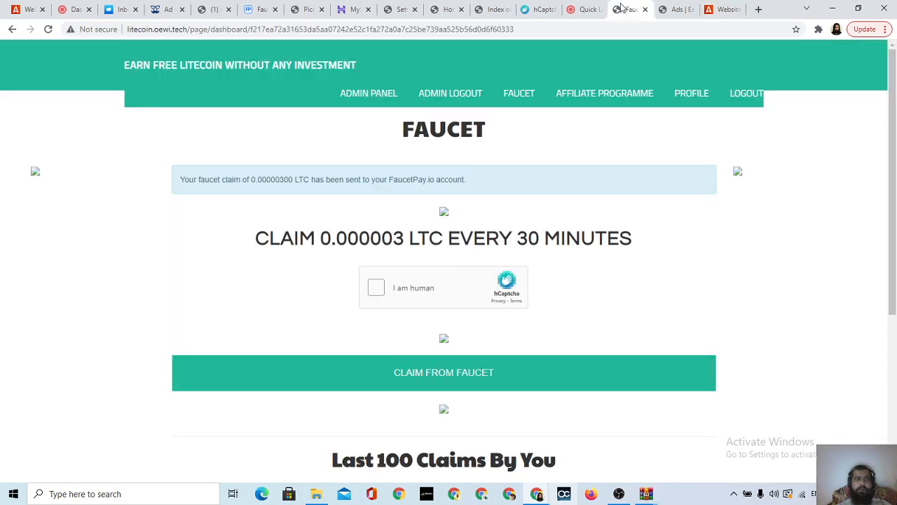
{"action": "left_click_drag", "start_coordinate": [129, 32], "coordinate": [188, 29]}
{"action": "key", "text": "ctrl+c"}
{"action": "left_click", "coordinate": [132, 31]}
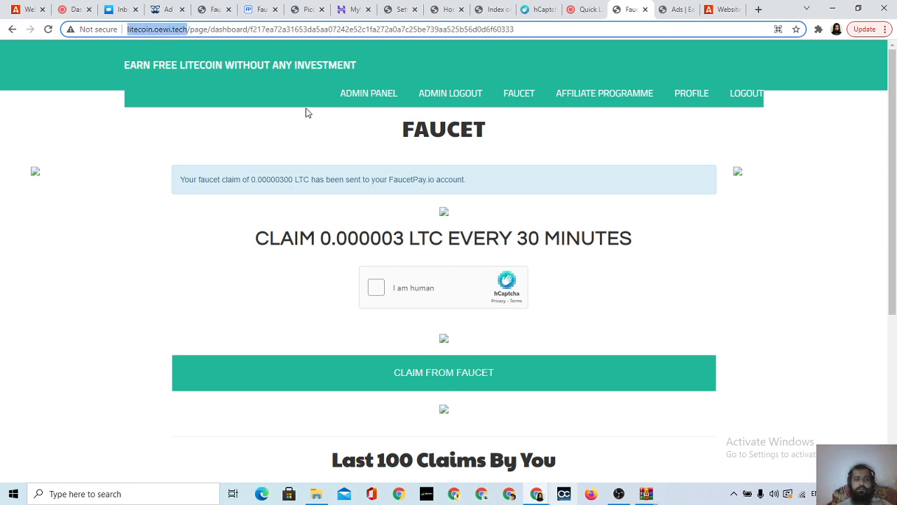
{"action": "left_click", "coordinate": [722, 9]}
{"action": "key", "text": "ctrl+v"}
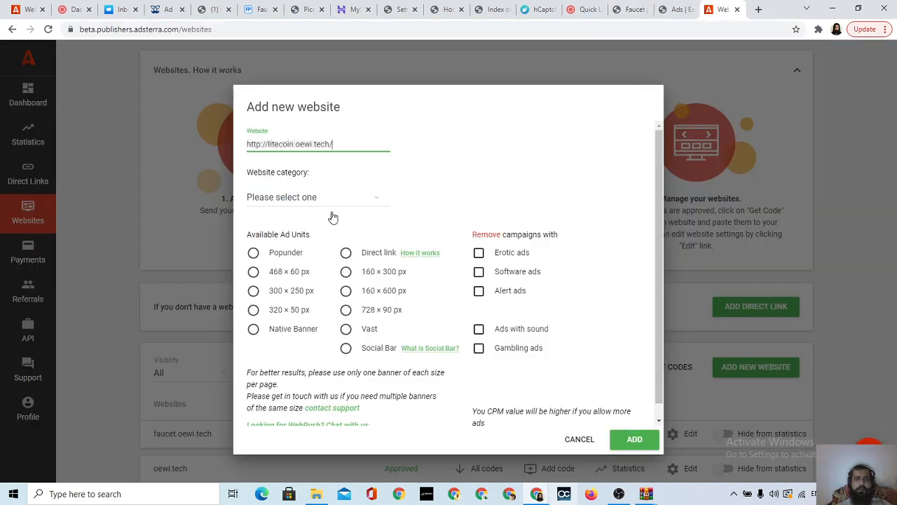
{"action": "left_click", "coordinate": [286, 176]}
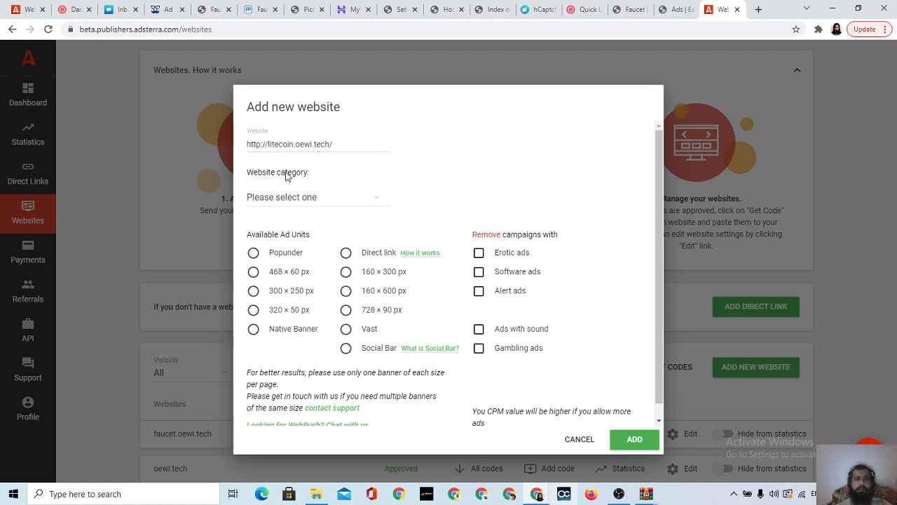
Choose Faucet as the website category, then open the faucet's ad slot size list.
{"action": "left_click", "coordinate": [285, 209]}
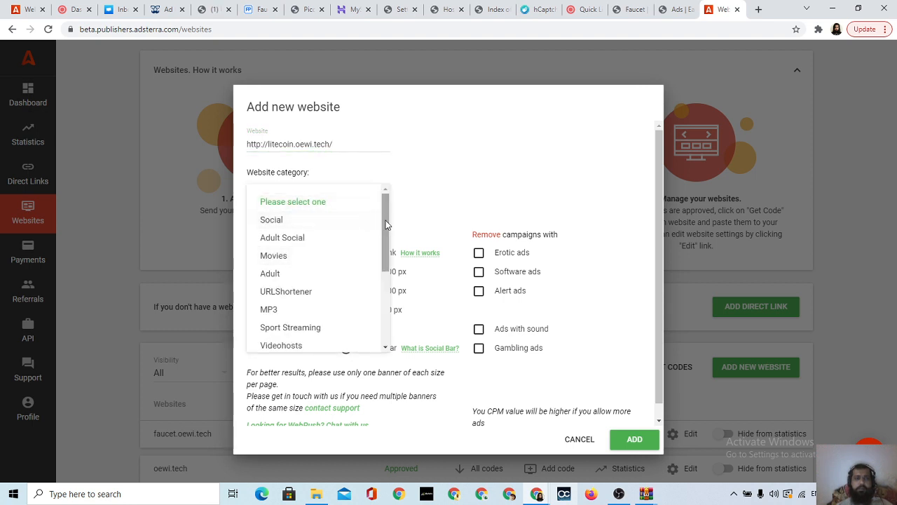
{"action": "left_click_drag", "start_coordinate": [385, 223], "coordinate": [394, 321]}
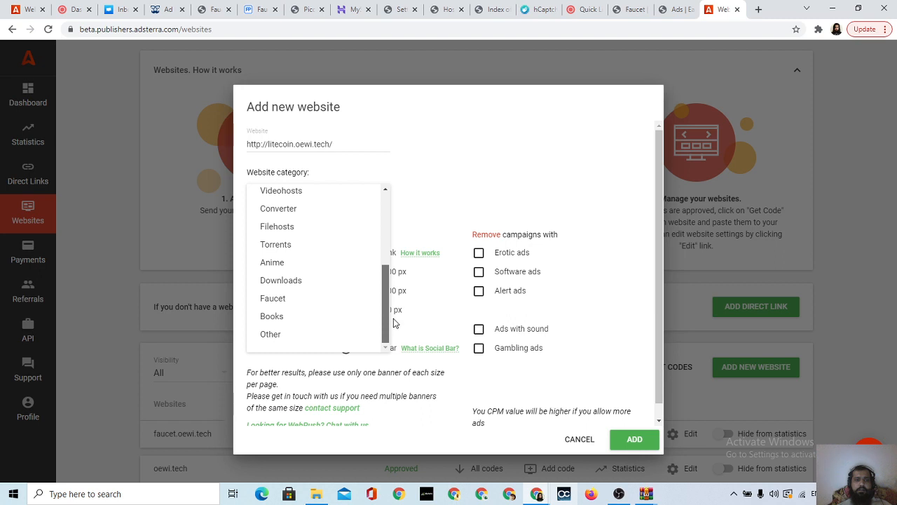
{"action": "left_click", "coordinate": [287, 299]}
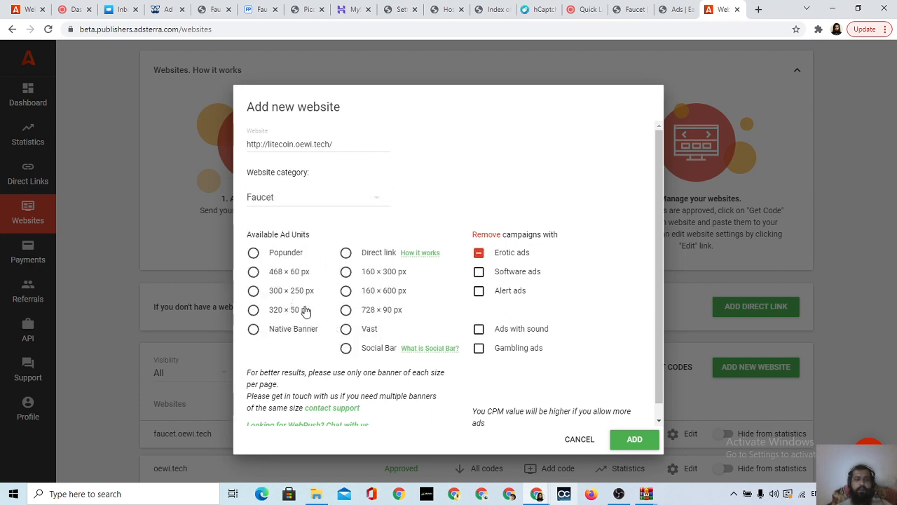
{"action": "left_click", "coordinate": [673, 8]}
{"action": "left_click", "coordinate": [162, 250]}
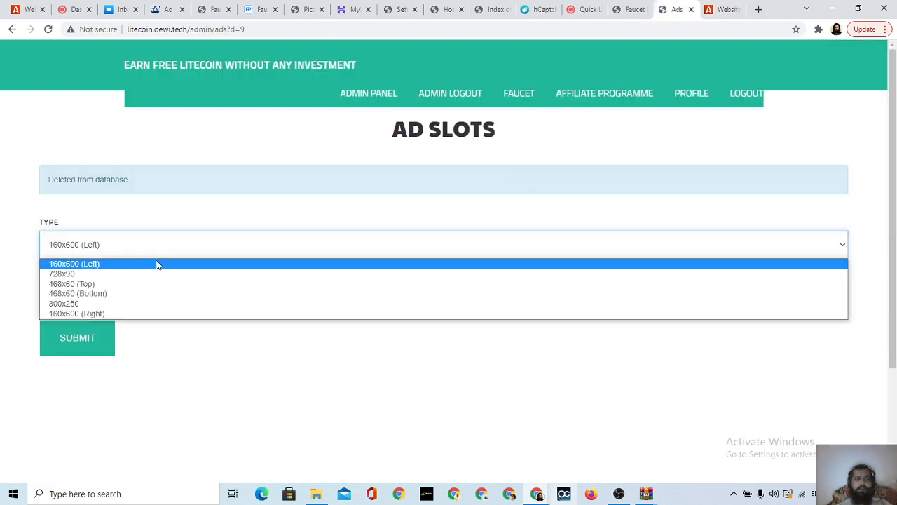
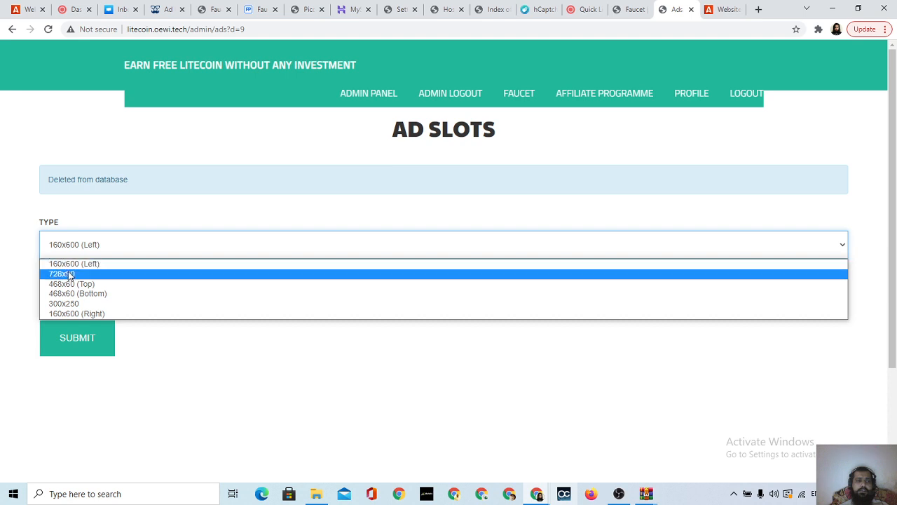
Submit litecoin.oewi.tech with the 728 × 90 px ad unit and acknowledge the approval notice.
{"action": "left_click", "coordinate": [722, 10]}
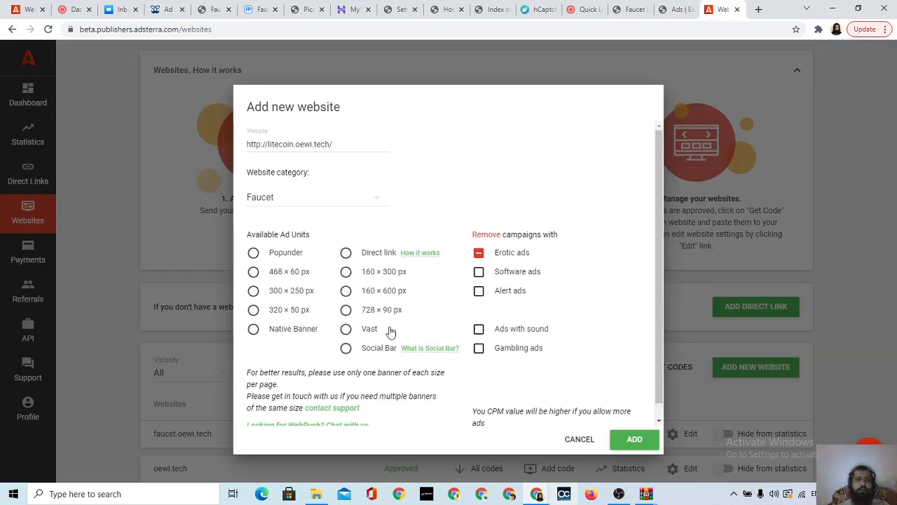
{"action": "left_click", "coordinate": [364, 314]}
{"action": "left_click", "coordinate": [635, 440]}
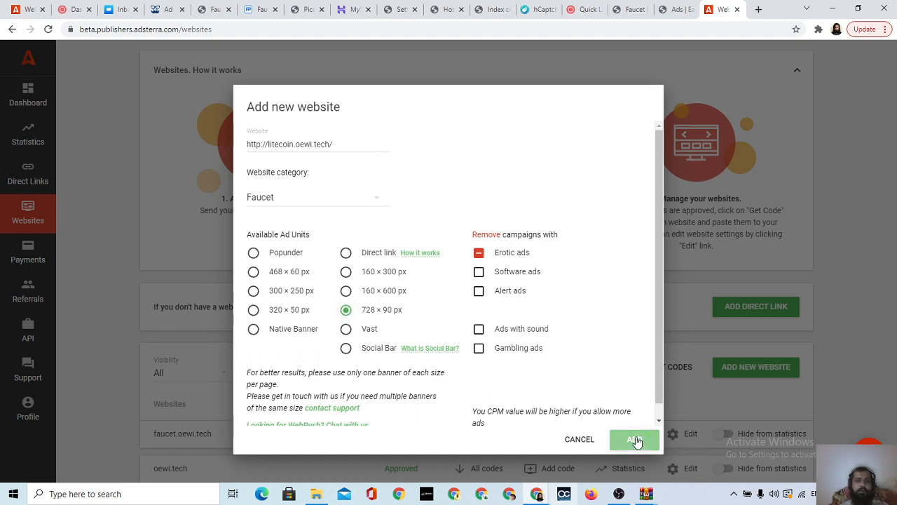
{"action": "left_click", "coordinate": [634, 439]}
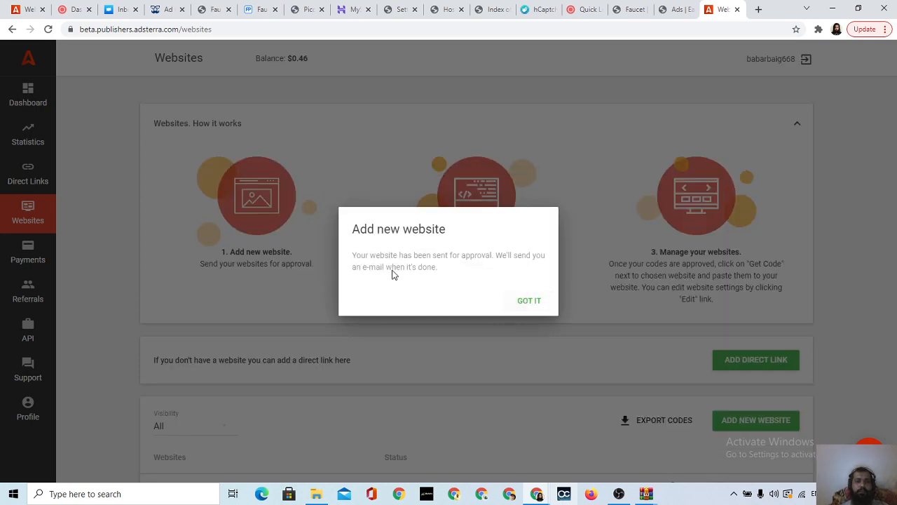
{"action": "left_click", "coordinate": [529, 300]}
{"action": "scroll", "coordinate": [575, 369], "scroll_direction": "down", "scroll_amount": 1}
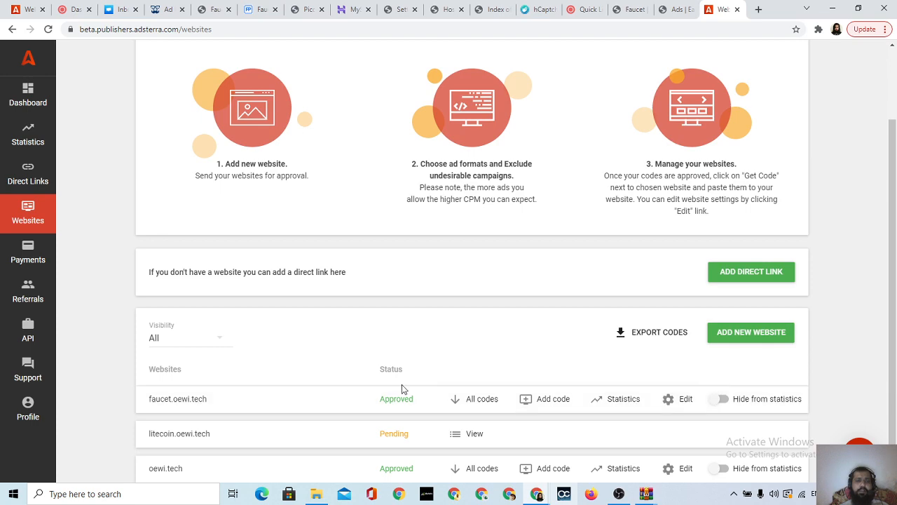
Copy the 728x90 ad script from faucet.oewi.tech's codes and return to the Ad Slots page.
{"action": "left_click", "coordinate": [49, 30]}
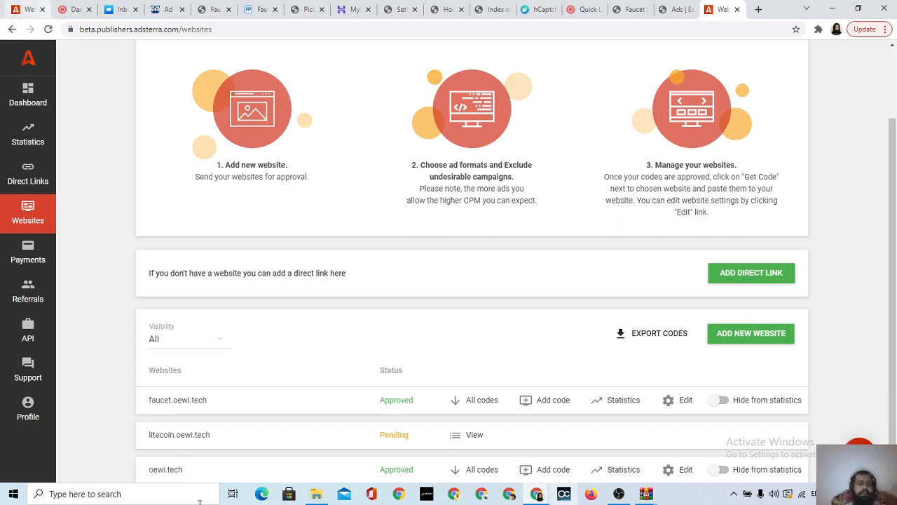
{"action": "left_click", "coordinate": [490, 403]}
{"action": "scroll", "coordinate": [530, 399], "scroll_direction": "down", "scroll_amount": 2}
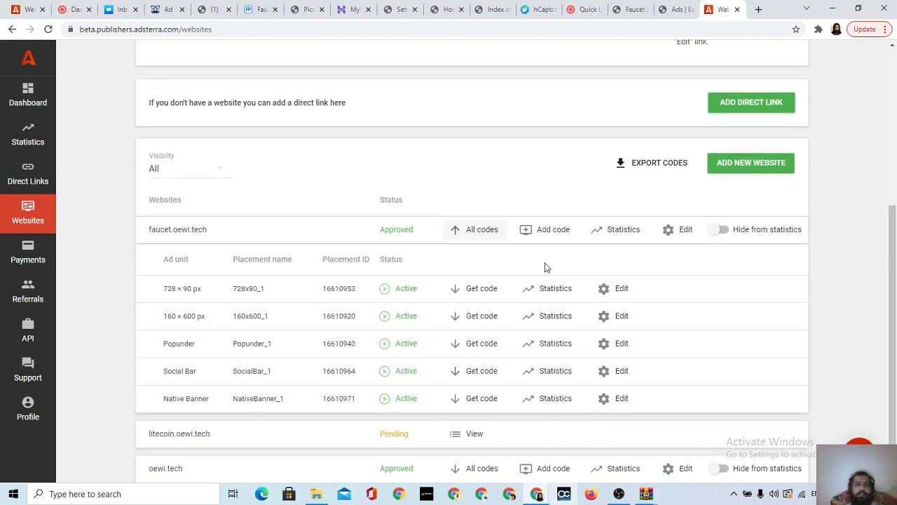
{"action": "left_click", "coordinate": [476, 296]}
{"action": "scroll", "coordinate": [630, 327], "scroll_direction": "down", "scroll_amount": 2}
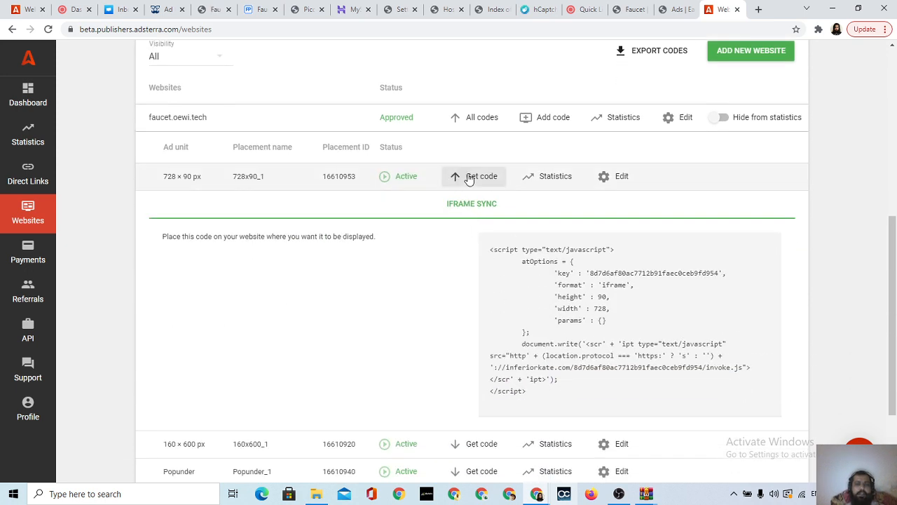
{"action": "left_click", "coordinate": [470, 175]}
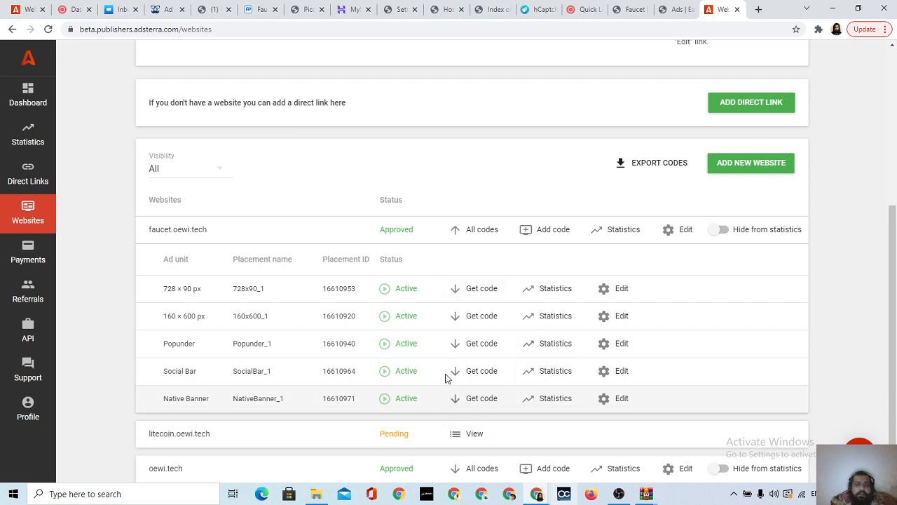
{"action": "left_click", "coordinate": [484, 290]}
{"action": "left_click", "coordinate": [557, 399]}
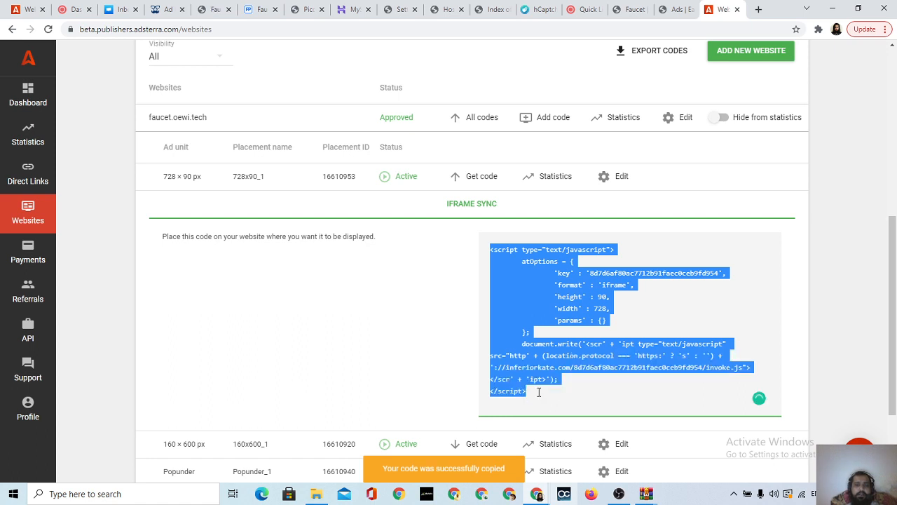
{"action": "left_click", "coordinate": [676, 9]}
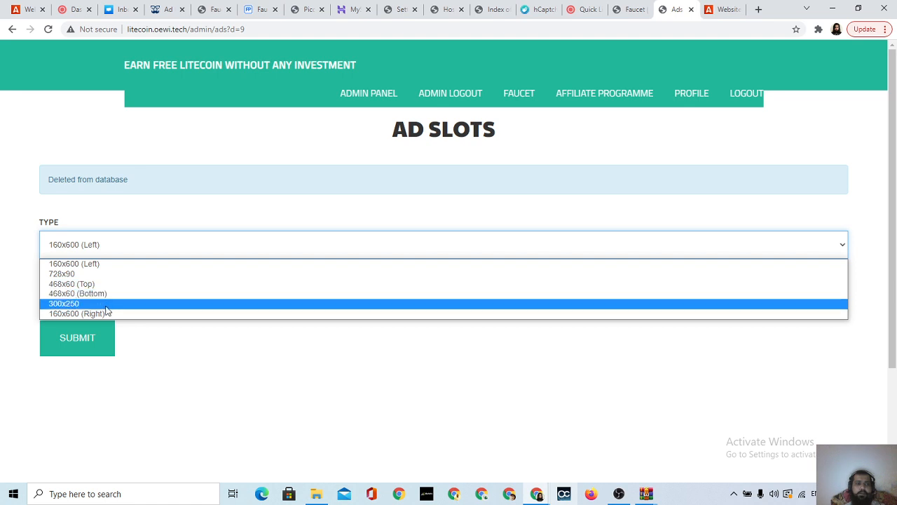
Save a new 728x90 ad slot containing the pasted Adsterra script.
{"action": "left_click", "coordinate": [100, 274]}
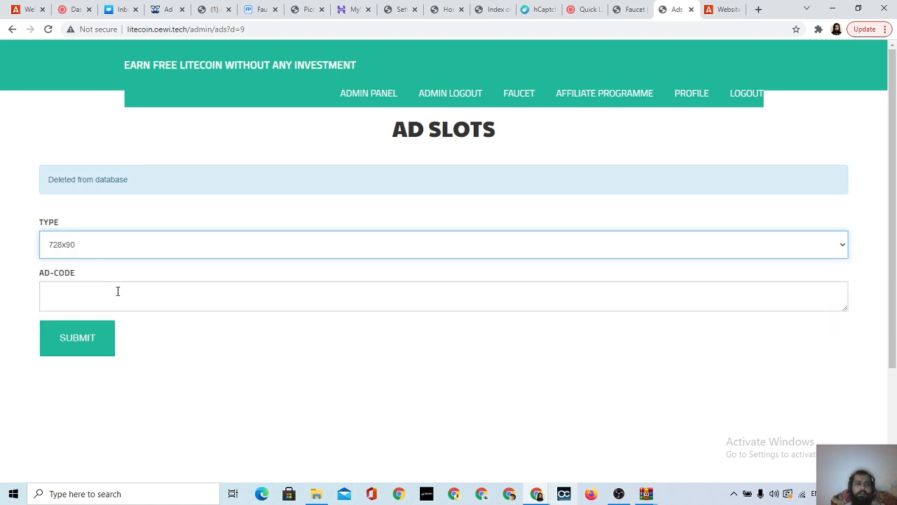
{"action": "left_click", "coordinate": [117, 290]}
{"action": "key", "text": "ctrl+v"}
{"action": "left_click", "coordinate": [93, 338]}
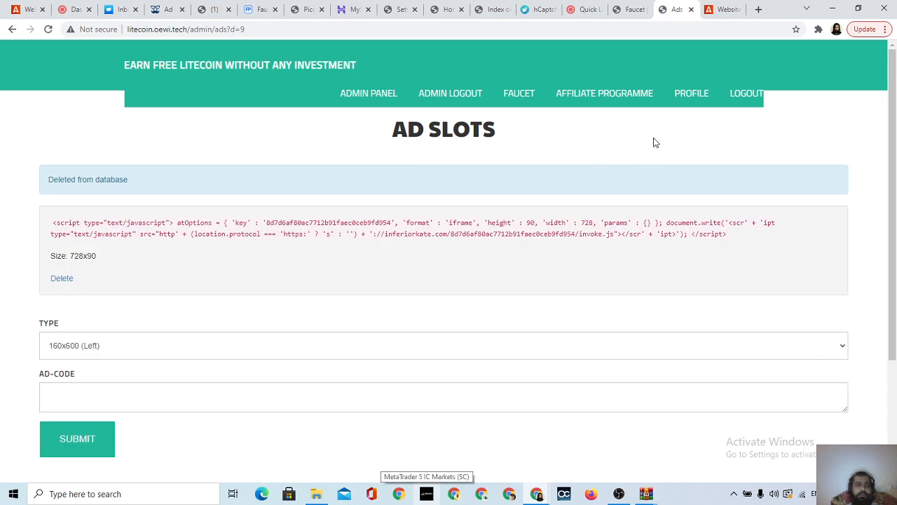
Load litecoin.oewi.tech in a new browser tab.
{"action": "left_click", "coordinate": [759, 9]}
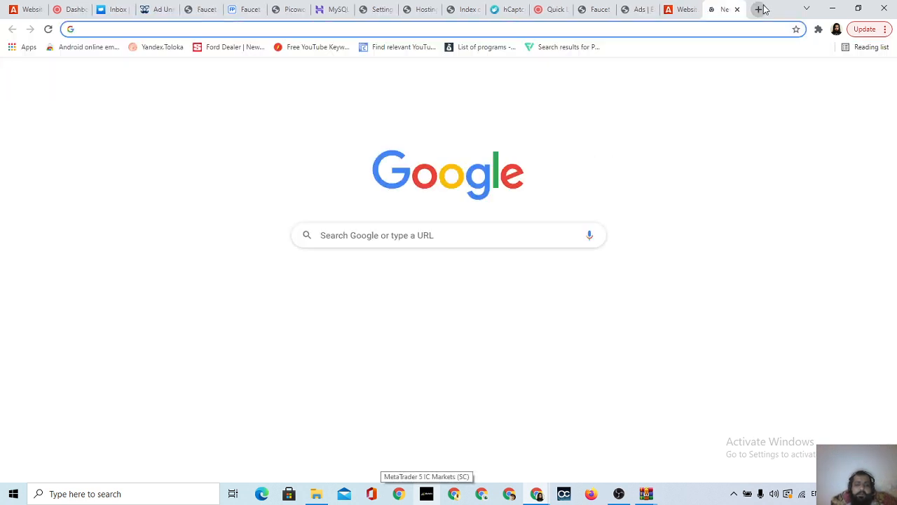
{"action": "type", "text": "f"}
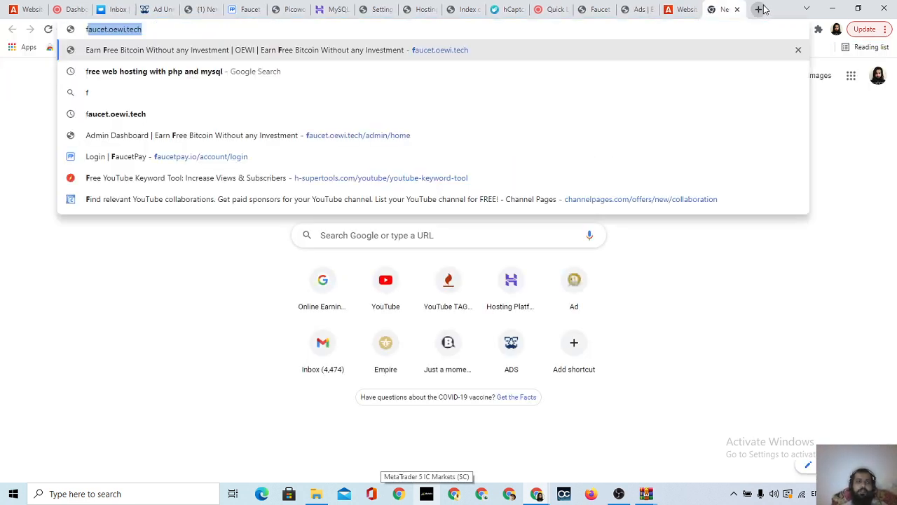
{"action": "key", "text": "BackSpace"}
{"action": "key", "text": "BackSpace"}
{"action": "type", "text": "l"}
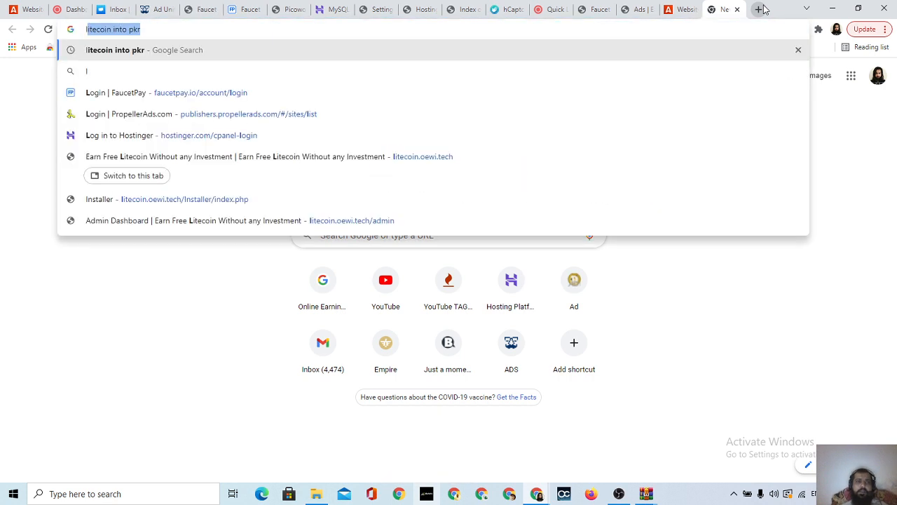
{"action": "type", "text": "itecoin.oe"}
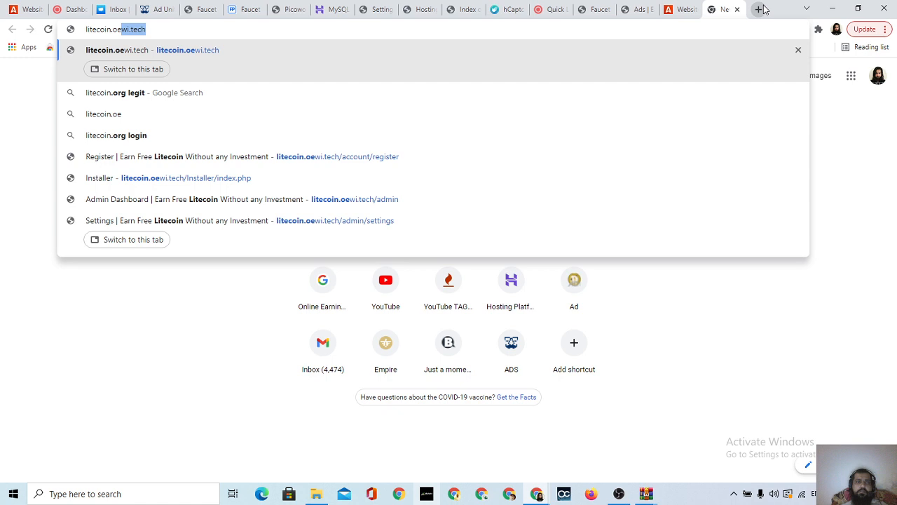
{"action": "key", "text": "Return"}
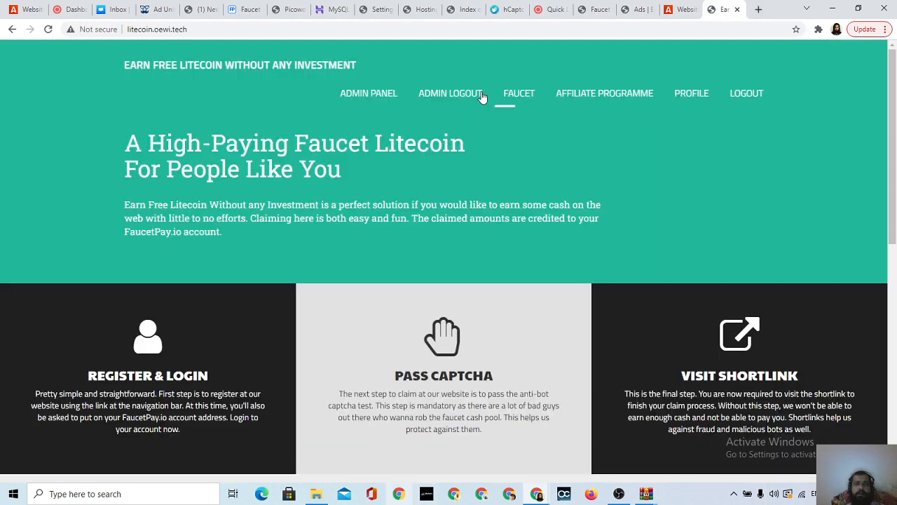
Check the 728x90 banner on the Faucet page, then remove the extra ad slot in the admin panel.
{"action": "left_click", "coordinate": [508, 101]}
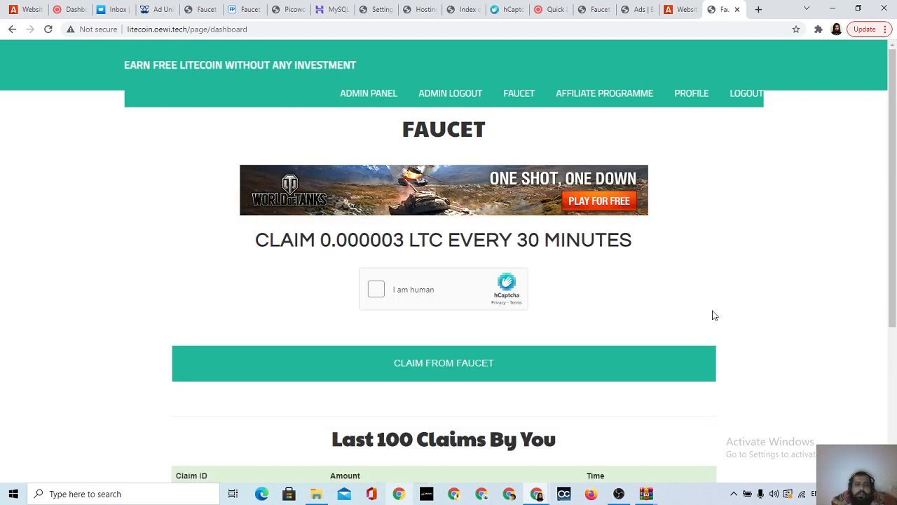
{"action": "scroll", "coordinate": [742, 355], "scroll_direction": "down", "scroll_amount": 4}
{"action": "scroll", "coordinate": [742, 355], "scroll_direction": "up", "scroll_amount": 4}
{"action": "scroll", "coordinate": [741, 354], "scroll_direction": "down", "scroll_amount": 4}
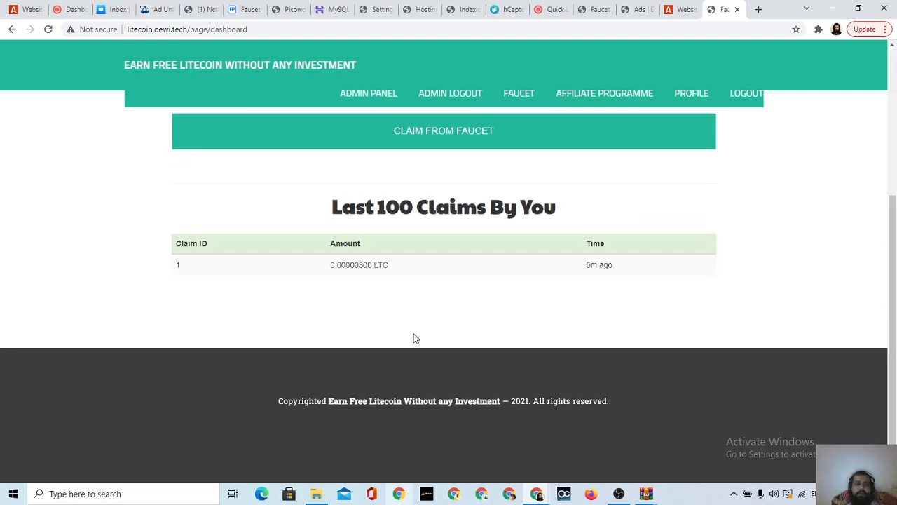
{"action": "double_click", "coordinate": [354, 267]}
{"action": "scroll", "coordinate": [699, 346], "scroll_direction": "up", "scroll_amount": 3}
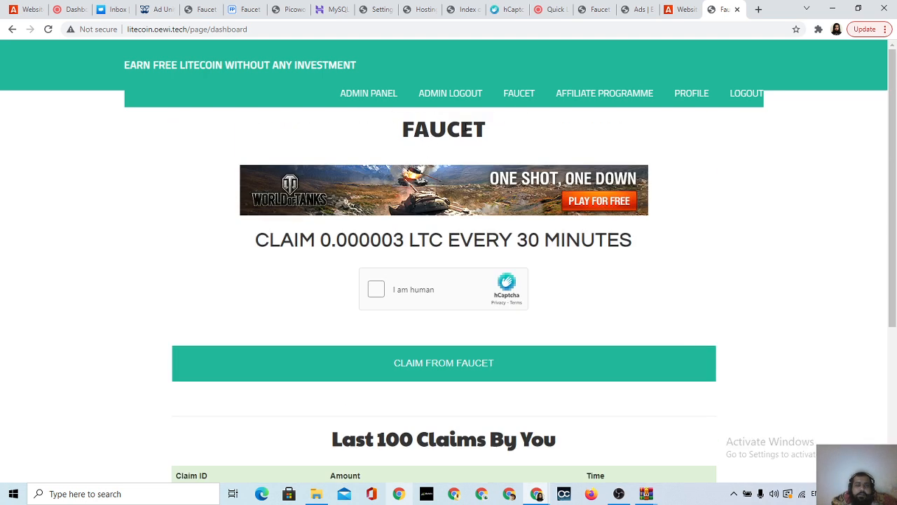
{"action": "left_click", "coordinate": [625, 11]}
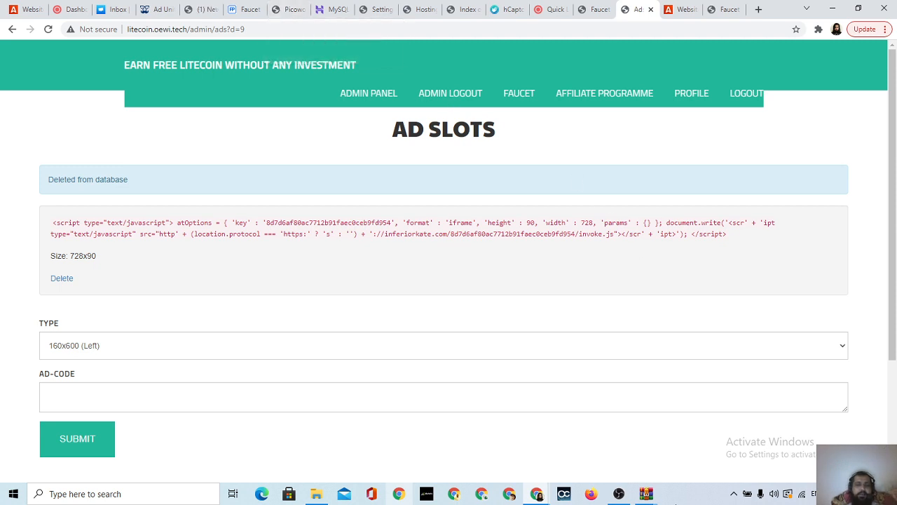
{"action": "left_click", "coordinate": [619, 493]}
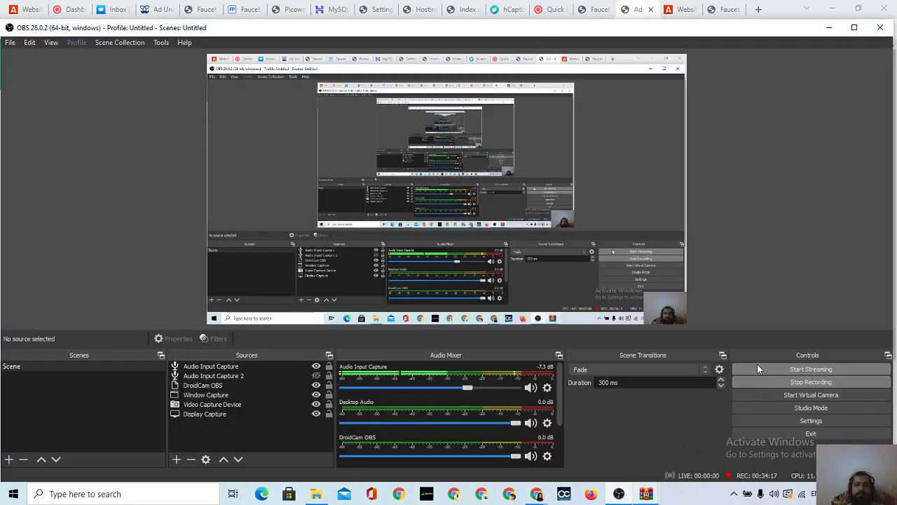